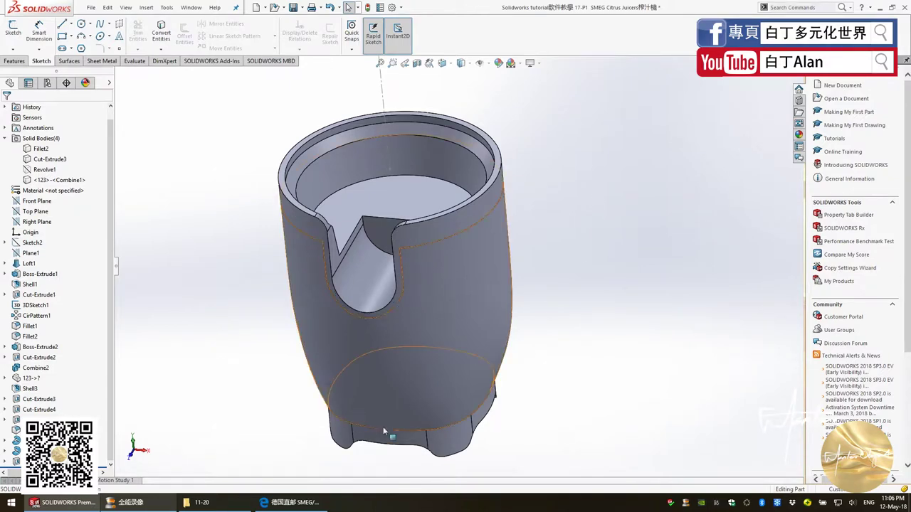
Step: Browse the juicer product page for reference, then return to the body model
{"action": "left_click", "coordinate": [271, 504]}
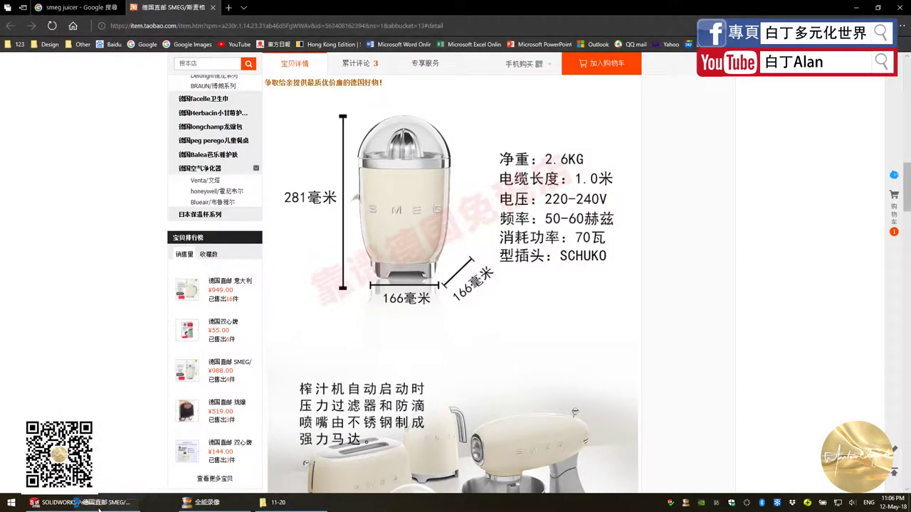
{"action": "left_click_drag", "start_coordinate": [272, 504], "coordinate": [43, 504]}
{"action": "scroll", "coordinate": [377, 362], "scroll_direction": "up", "scroll_amount": 10}
{"action": "scroll", "coordinate": [424, 351], "scroll_direction": "down", "scroll_amount": 3}
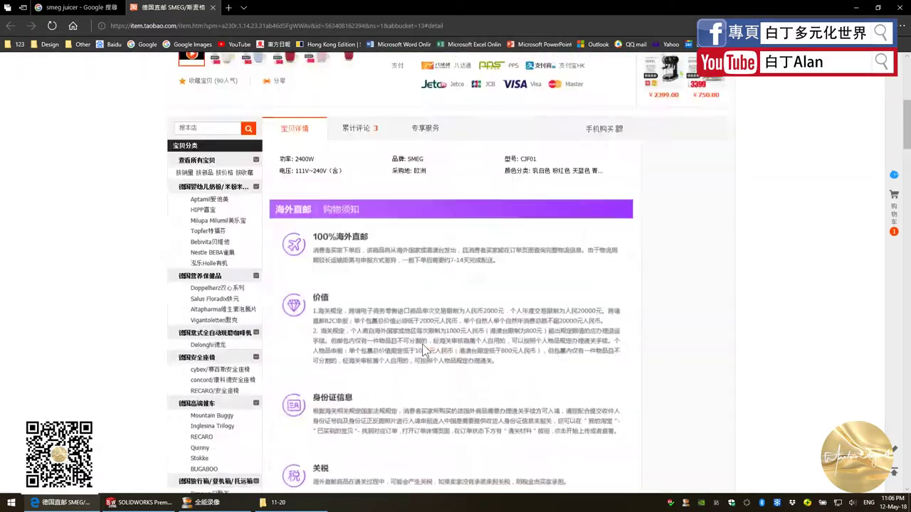
{"action": "scroll", "coordinate": [424, 351], "scroll_direction": "down", "scroll_amount": 5}
{"action": "scroll", "coordinate": [424, 351], "scroll_direction": "down", "scroll_amount": 5}
{"action": "scroll", "coordinate": [424, 351], "scroll_direction": "down", "scroll_amount": 1}
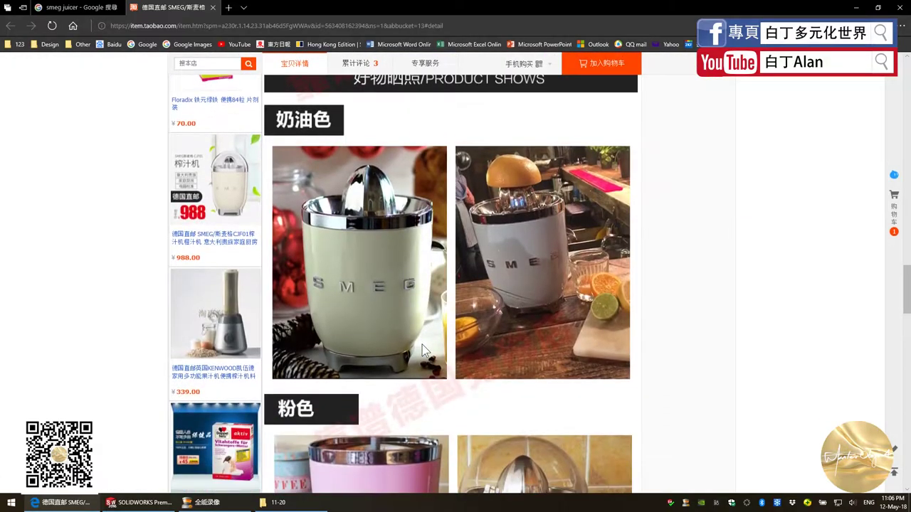
{"action": "scroll", "coordinate": [422, 344], "scroll_direction": "down", "scroll_amount": 3}
{"action": "scroll", "coordinate": [421, 344], "scroll_direction": "down", "scroll_amount": 3}
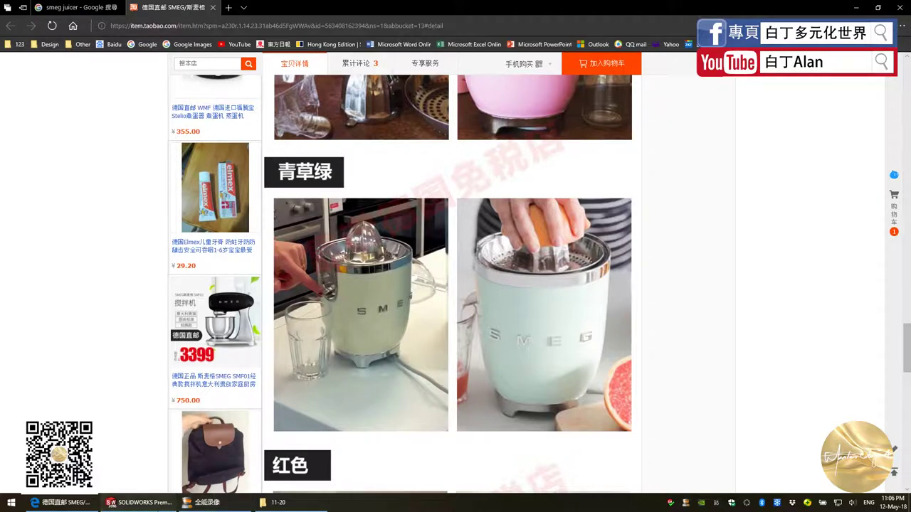
{"action": "left_click", "coordinate": [143, 502]}
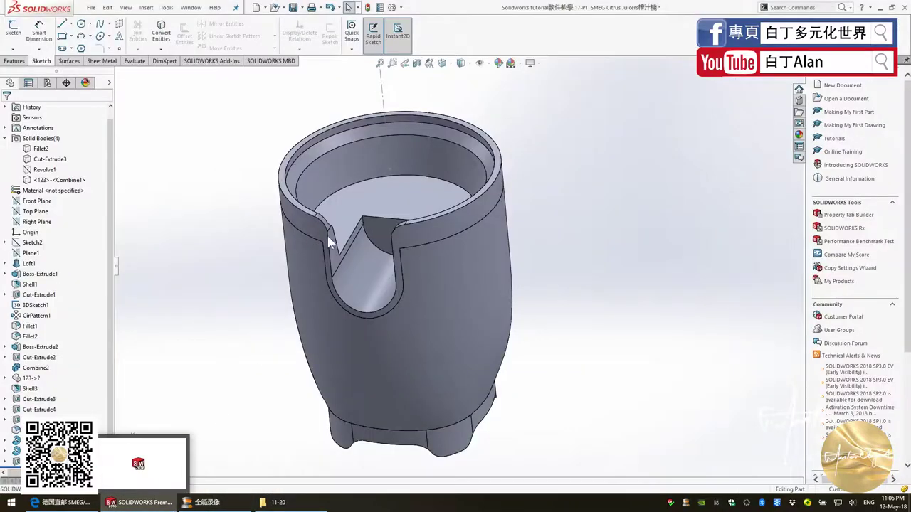
Step: View the Front Plane head-on with hidden edges shown as lines
{"action": "left_click", "coordinate": [37, 200]}
{"action": "key", "text": "ctrl+8"}
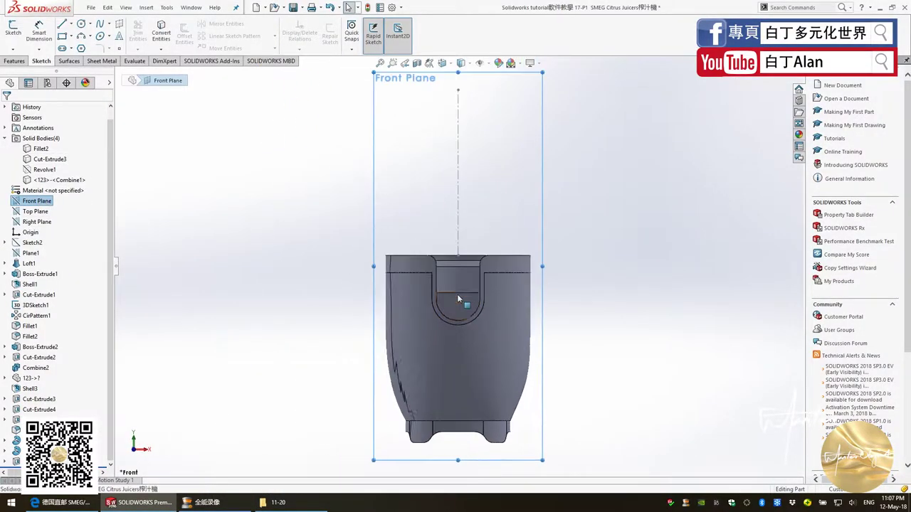
{"action": "scroll", "coordinate": [463, 282], "scroll_direction": "down", "scroll_amount": 2}
{"action": "left_click", "coordinate": [461, 62]}
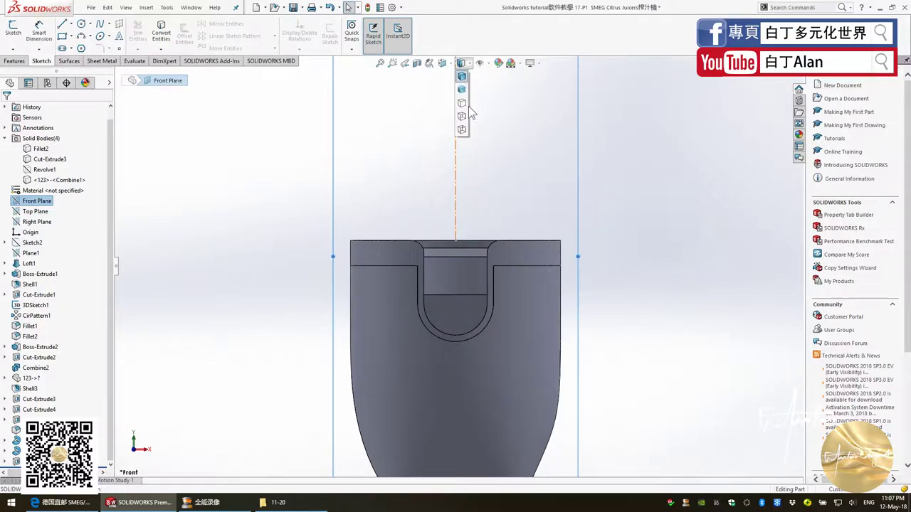
{"action": "left_click", "coordinate": [467, 115]}
{"action": "scroll", "coordinate": [415, 258], "scroll_direction": "down", "scroll_amount": 1}
{"action": "scroll", "coordinate": [416, 259], "scroll_direction": "down", "scroll_amount": 2}
Step: Sketch a circle centred just above the bowl's top edge
{"action": "key", "text": "c"}
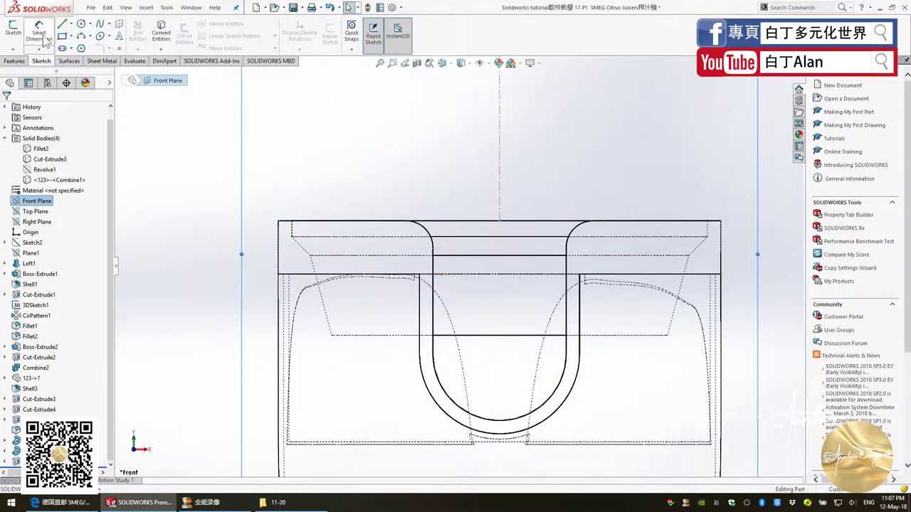
{"action": "left_click", "coordinate": [370, 212]}
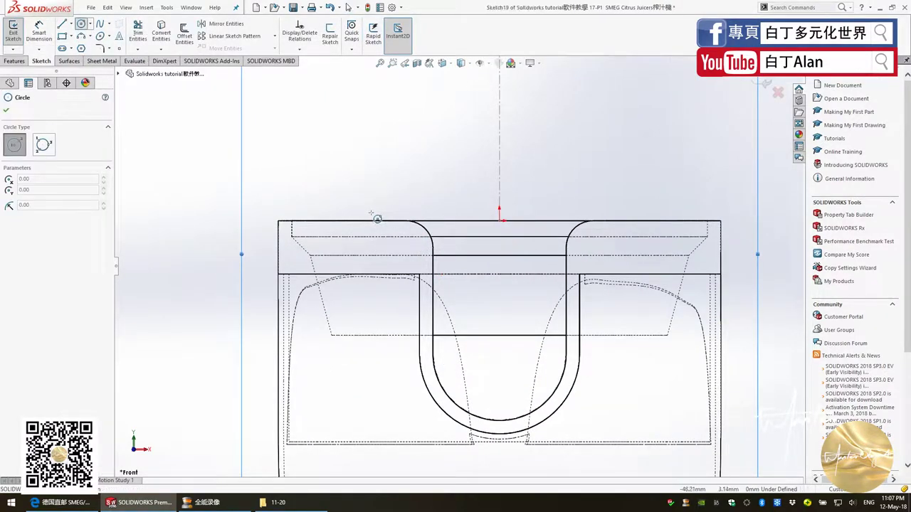
{"action": "left_click", "coordinate": [323, 217]}
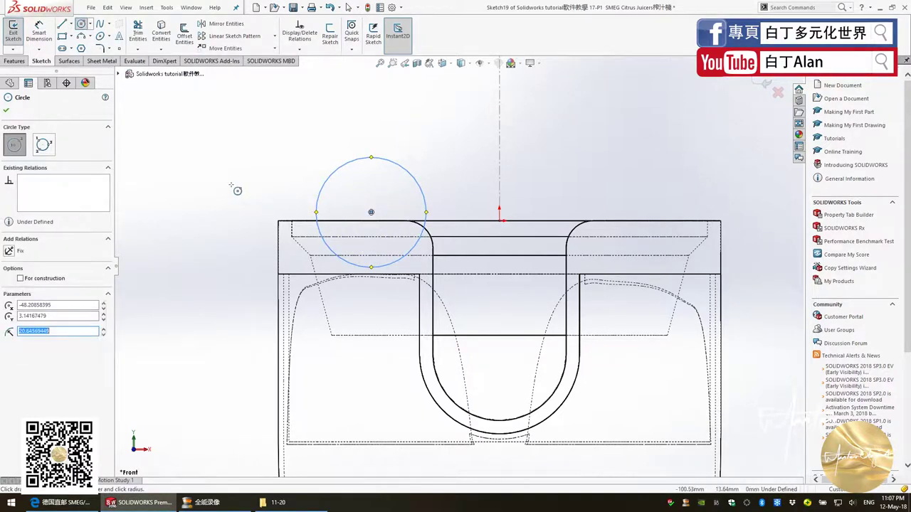
{"action": "key", "text": "Escape"}
Step: Dimension the circle's centre 3 mm above the top edge
{"action": "left_click", "coordinate": [39, 32]}
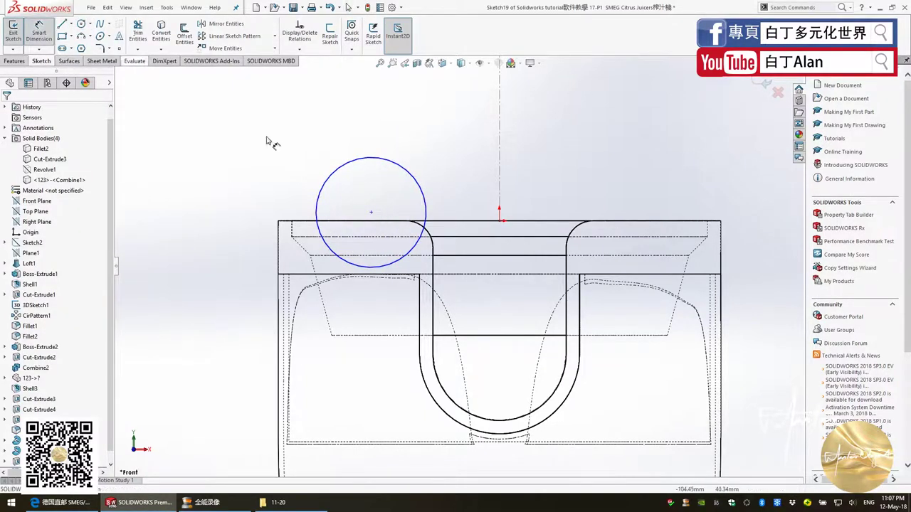
{"action": "left_click", "coordinate": [371, 212]}
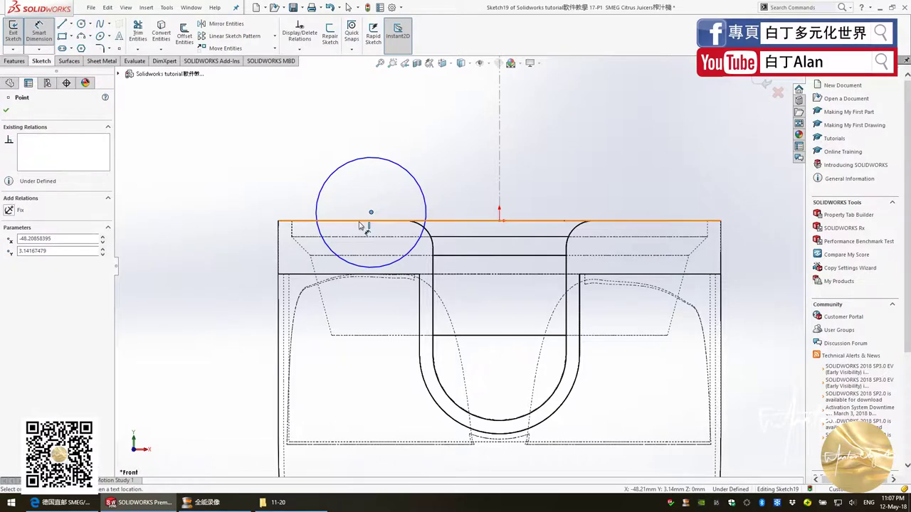
{"action": "left_click", "coordinate": [362, 222]}
{"action": "left_click", "coordinate": [243, 207]}
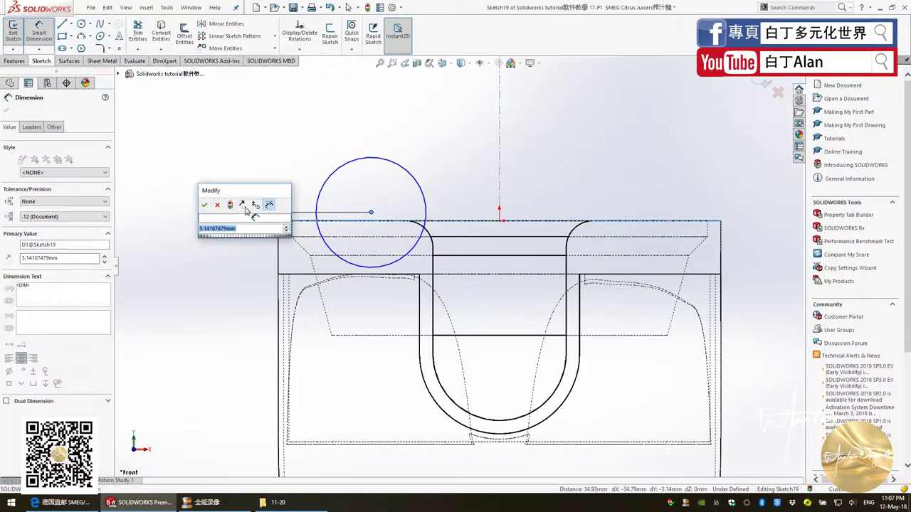
{"action": "key", "text": "Return"}
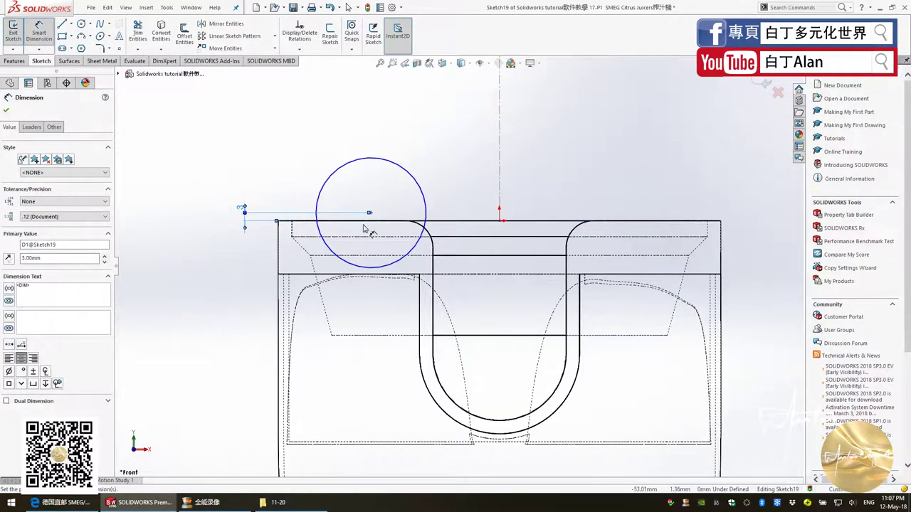
{"action": "scroll", "coordinate": [402, 244], "scroll_direction": "down", "scroll_amount": 2}
{"action": "scroll", "coordinate": [376, 230], "scroll_direction": "down", "scroll_amount": 1}
{"action": "key", "text": "Escape"}
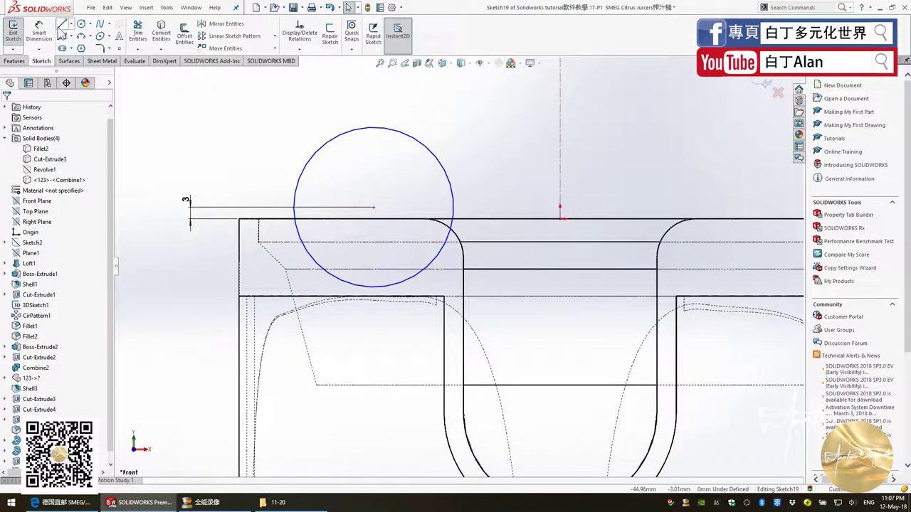
Step: Draw a horizontal line from the circle's bottom to the central axis, then up the axis
{"action": "left_click", "coordinate": [62, 23]}
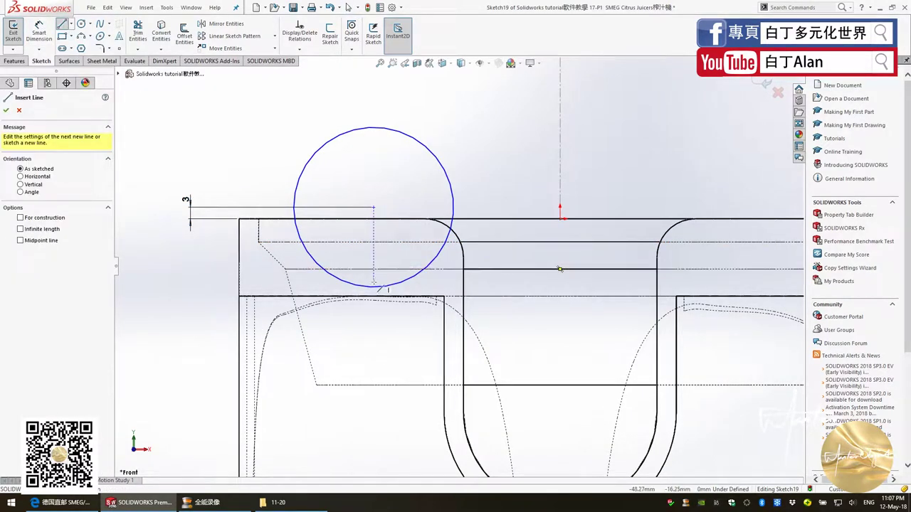
{"action": "left_click", "coordinate": [374, 288]}
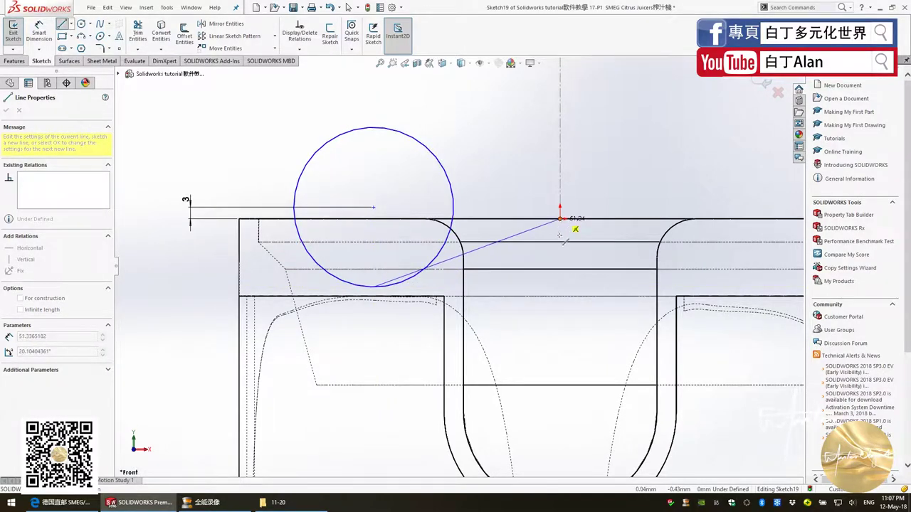
{"action": "left_click", "coordinate": [568, 288]}
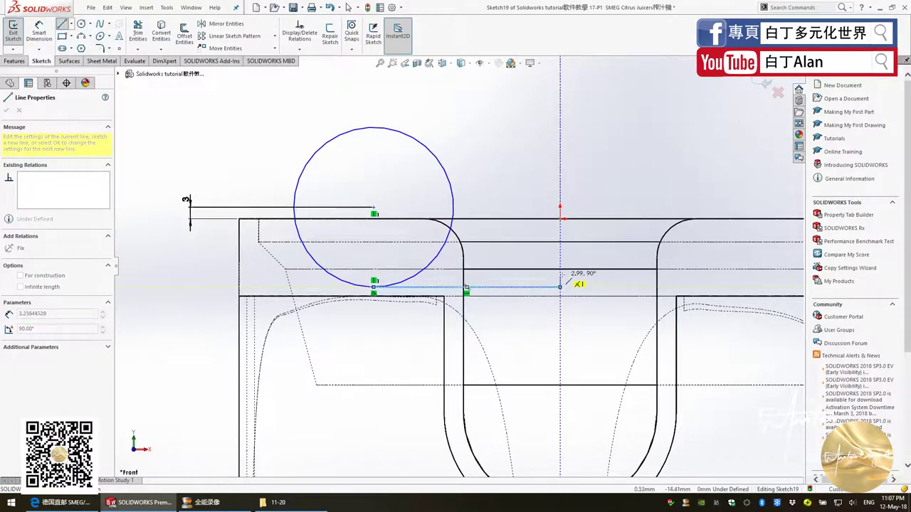
{"action": "left_click", "coordinate": [561, 281]}
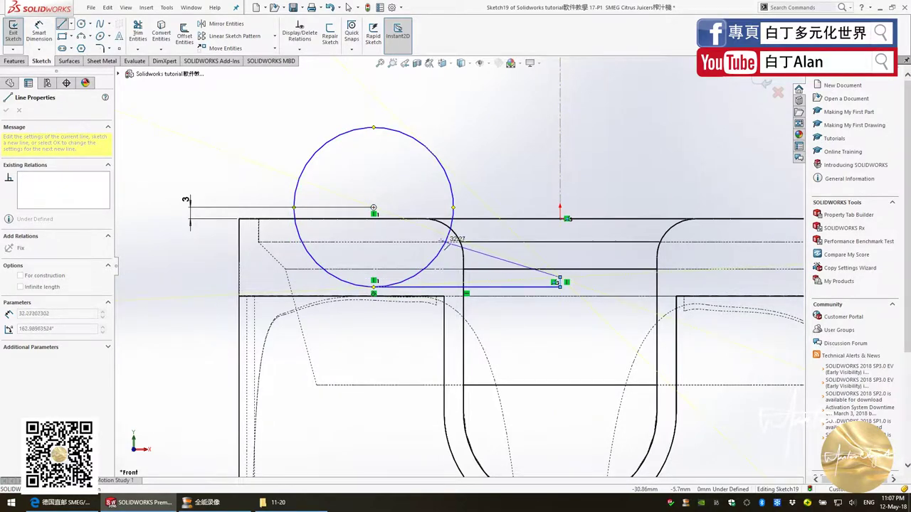
{"action": "key", "text": "Escape"}
{"action": "key", "text": "Escape"}
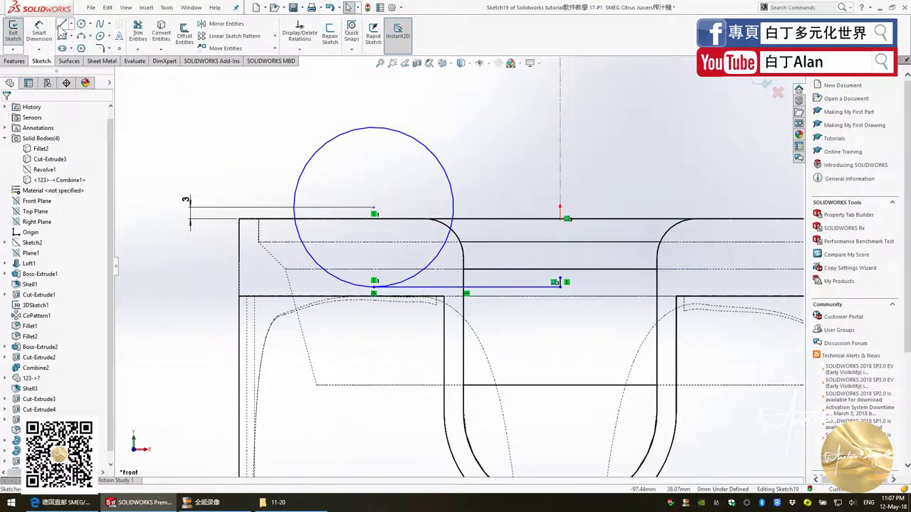
Step: Draw a line from where the circle meets the top line to the circle's centre
{"action": "key", "text": "l"}
{"action": "left_click", "coordinate": [295, 208]}
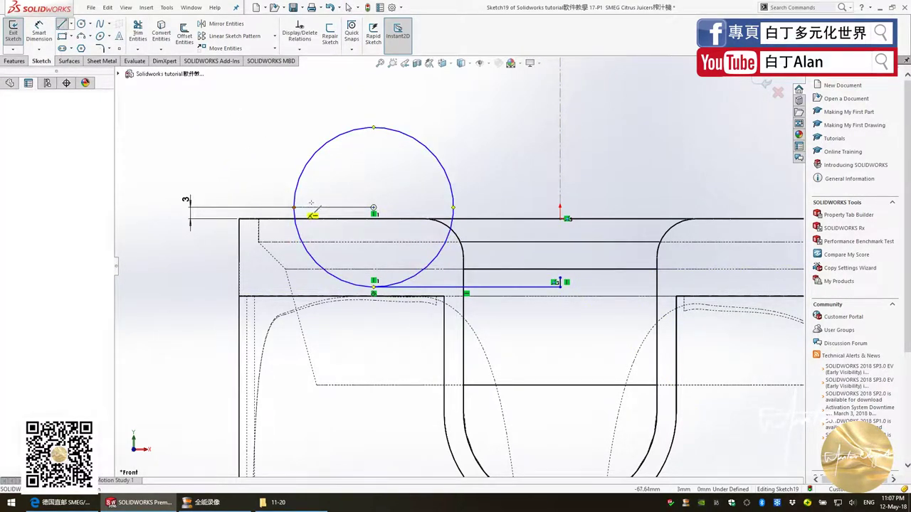
{"action": "left_click", "coordinate": [373, 208]}
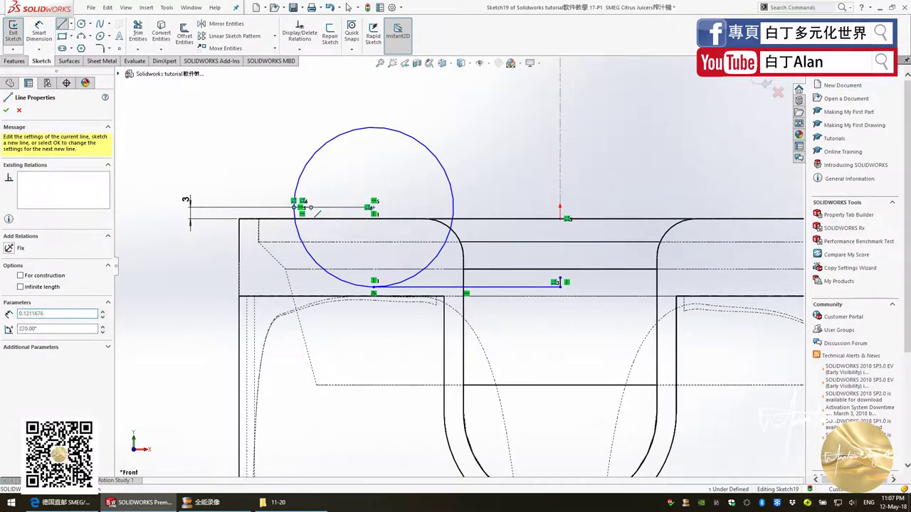
{"action": "key", "text": "Escape"}
{"action": "key", "text": "Escape"}
Step: Trim away the circle's large arc and dimension the short top line at 2 mm
{"action": "left_click", "coordinate": [137, 32]}
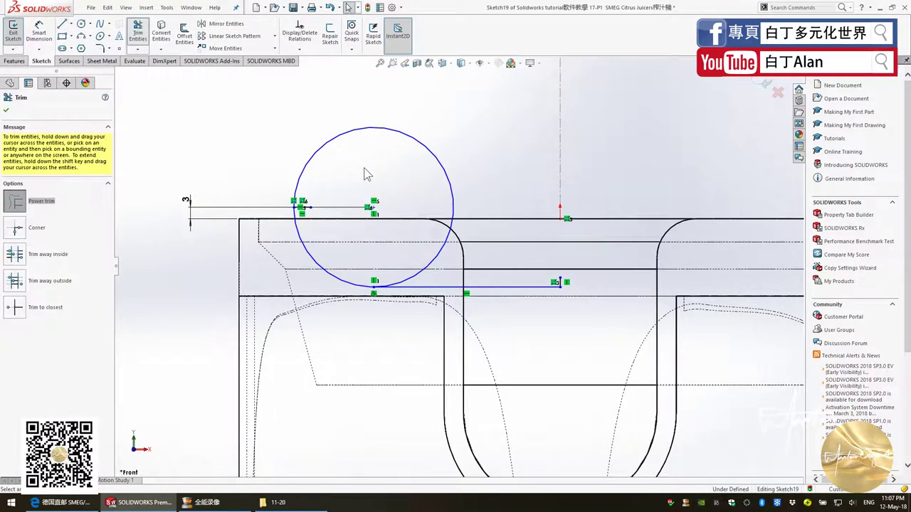
{"action": "left_click_drag", "start_coordinate": [366, 172], "coordinate": [378, 122]}
{"action": "key", "text": "Escape"}
{"action": "left_click", "coordinate": [39, 32]}
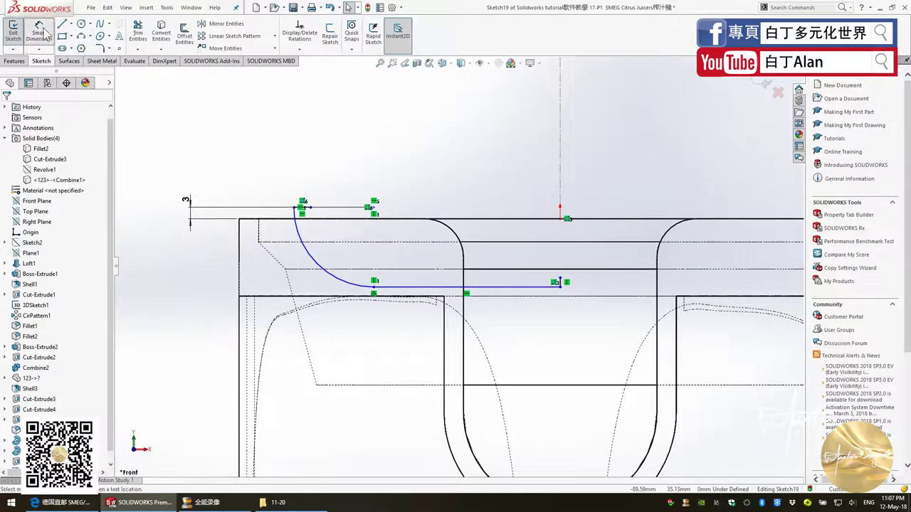
{"action": "left_click", "coordinate": [309, 209]}
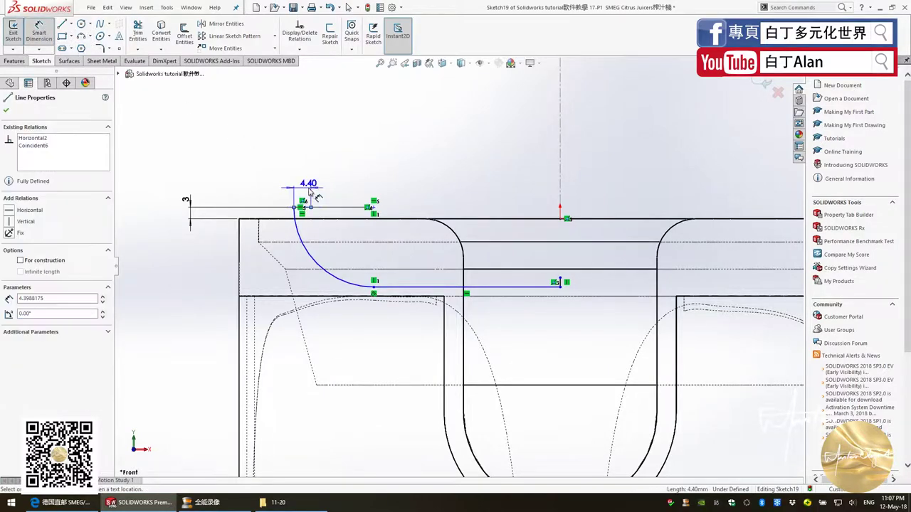
{"action": "left_click", "coordinate": [308, 191]}
{"action": "type", "text": "2"}
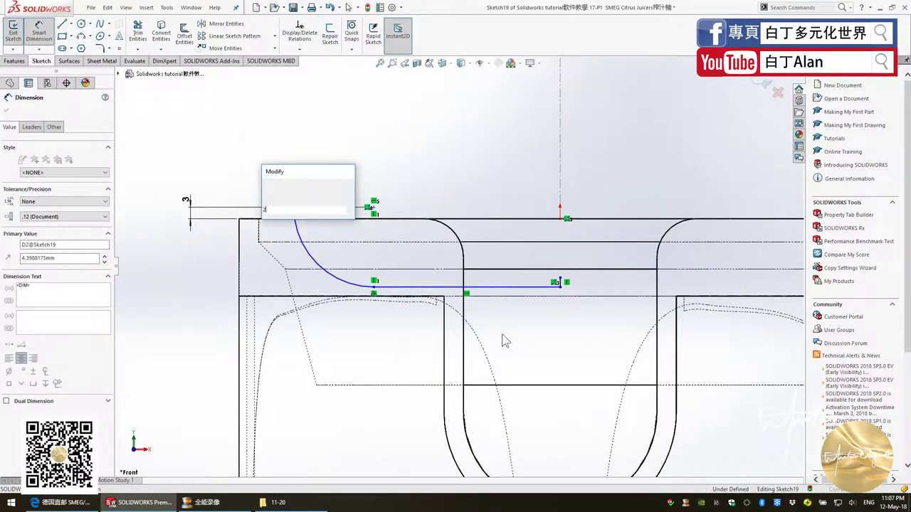
{"action": "key", "text": "Return"}
Step: Dimension the short vertical axis line at 2 mm and begin offsetting the curved arc
{"action": "scroll", "coordinate": [555, 299], "scroll_direction": "down", "scroll_amount": 1}
{"action": "scroll", "coordinate": [556, 293], "scroll_direction": "down", "scroll_amount": 1}
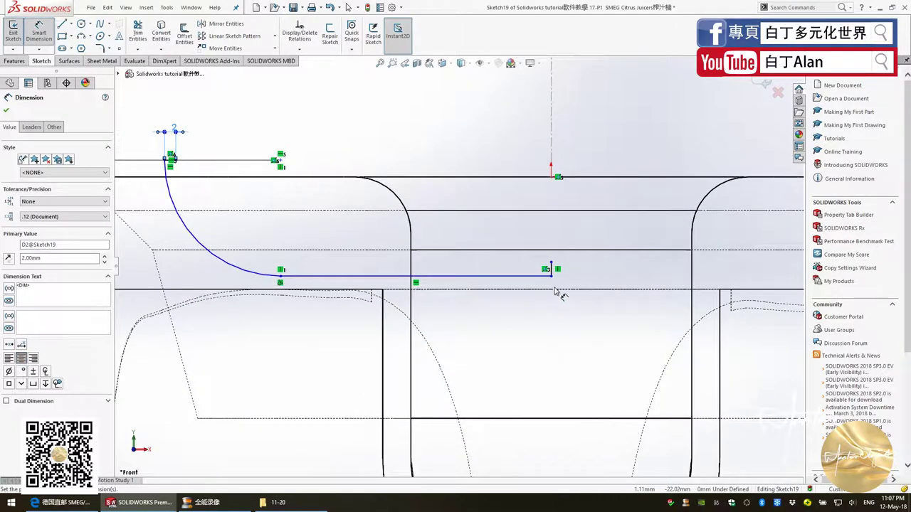
{"action": "left_click", "coordinate": [552, 276]}
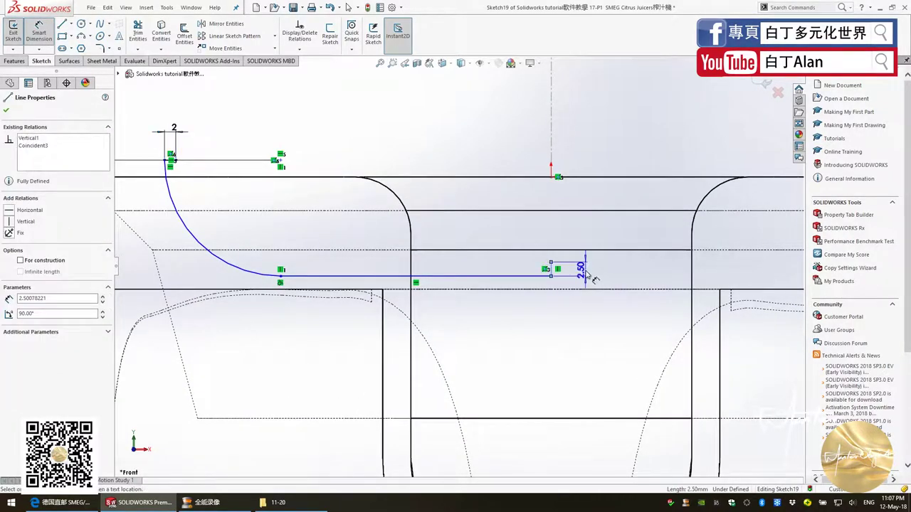
{"action": "left_click", "coordinate": [586, 274]}
{"action": "key", "text": "Return"}
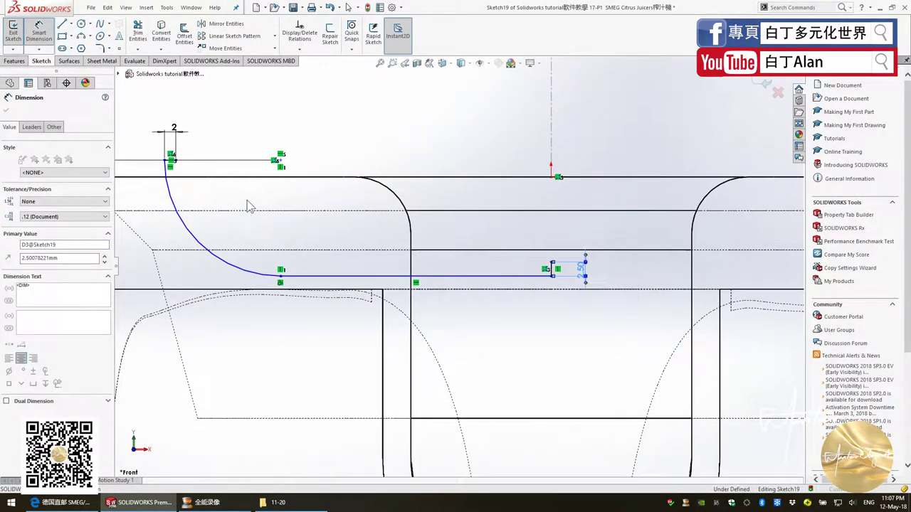
{"action": "key", "text": "Escape"}
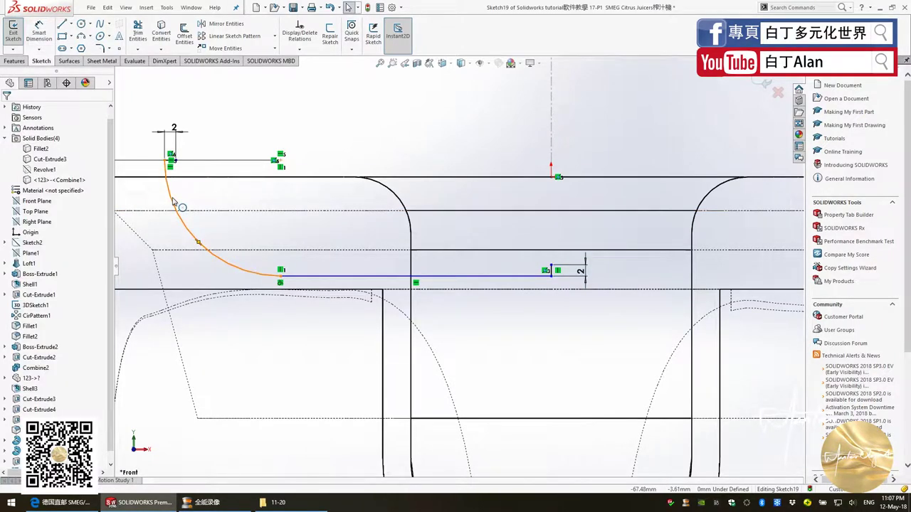
{"action": "left_click", "coordinate": [172, 202]}
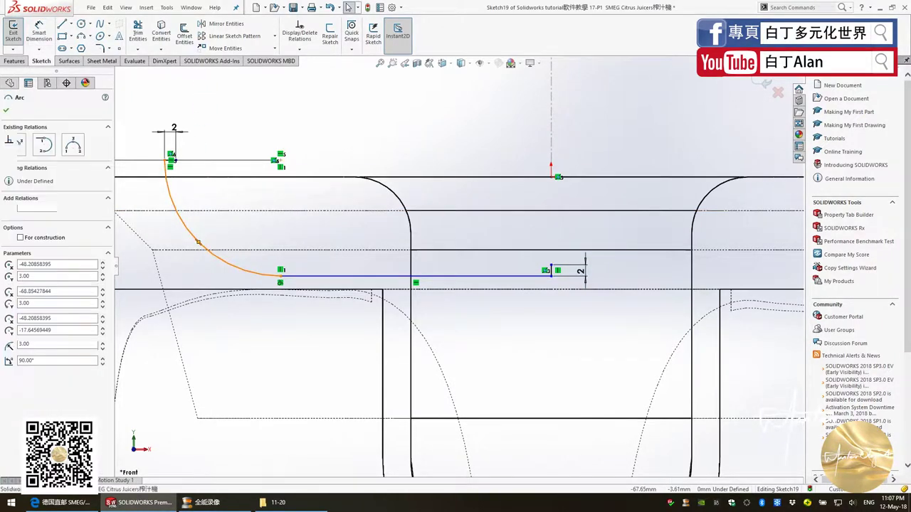
{"action": "left_click", "coordinate": [184, 32]}
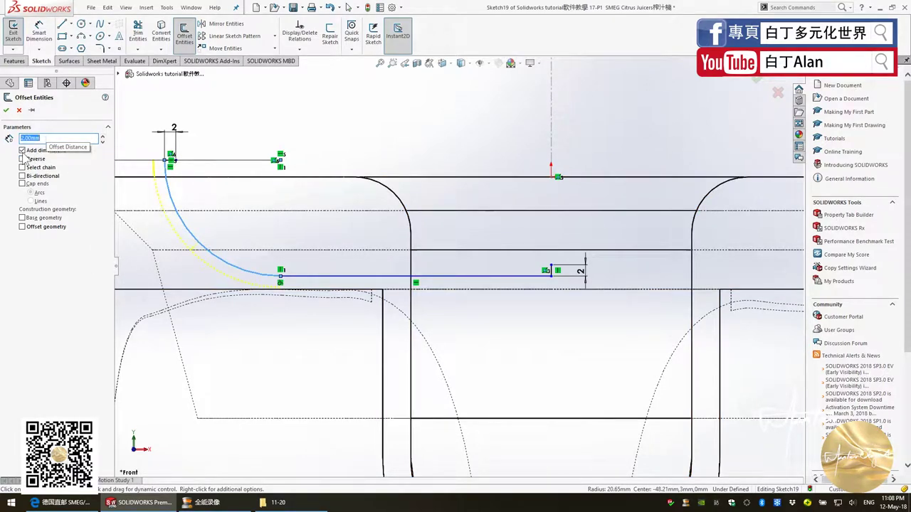
Step: Accept the offset arc and draw a line from its end to the profile's right side
{"action": "left_click", "coordinate": [8, 112]}
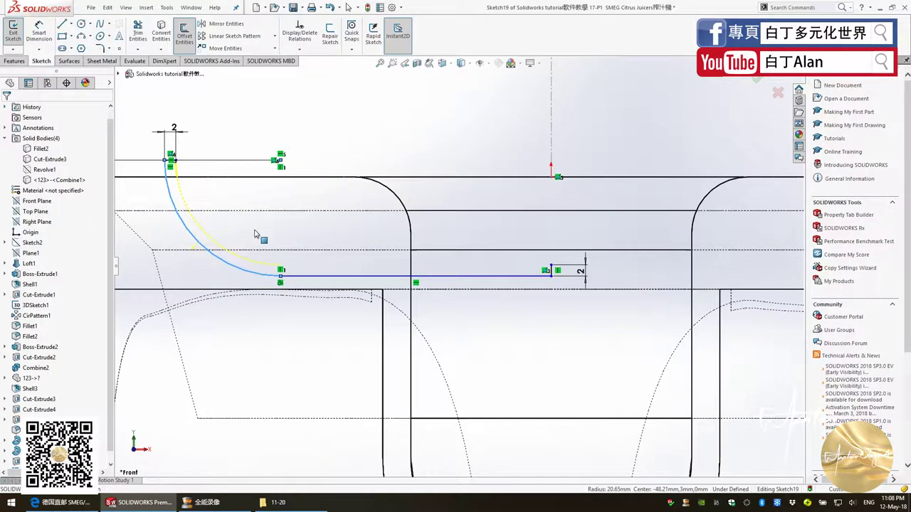
{"action": "left_click", "coordinate": [62, 25]}
{"action": "left_click", "coordinate": [280, 266]}
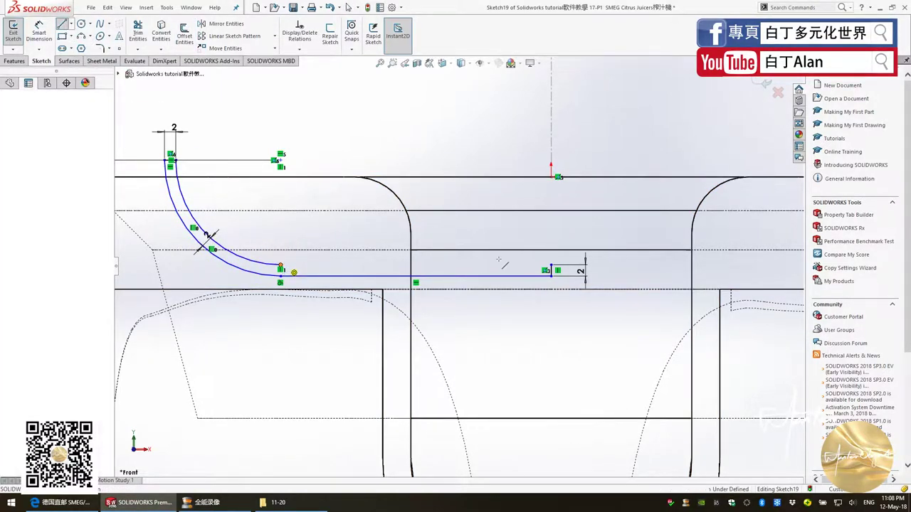
{"action": "left_click", "coordinate": [550, 265]}
{"action": "double_click", "coordinate": [550, 265]}
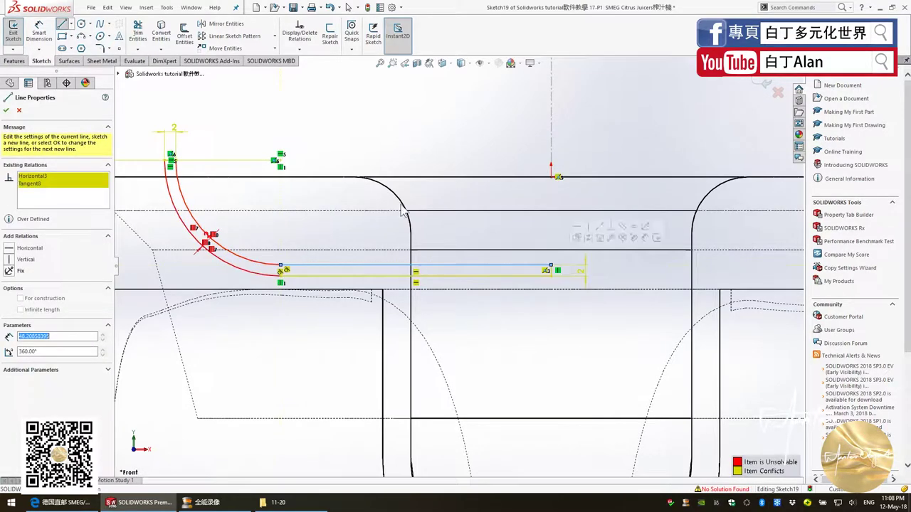
Step: Resolve the sketch conflicts with SketchXpert's proposed fix, then orbit the view
{"action": "left_click", "coordinate": [730, 493]}
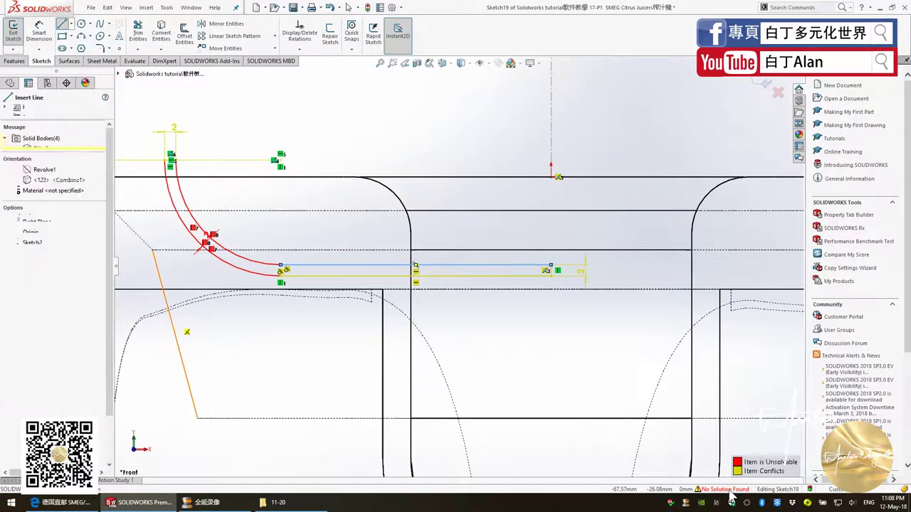
{"action": "left_click", "coordinate": [60, 157]}
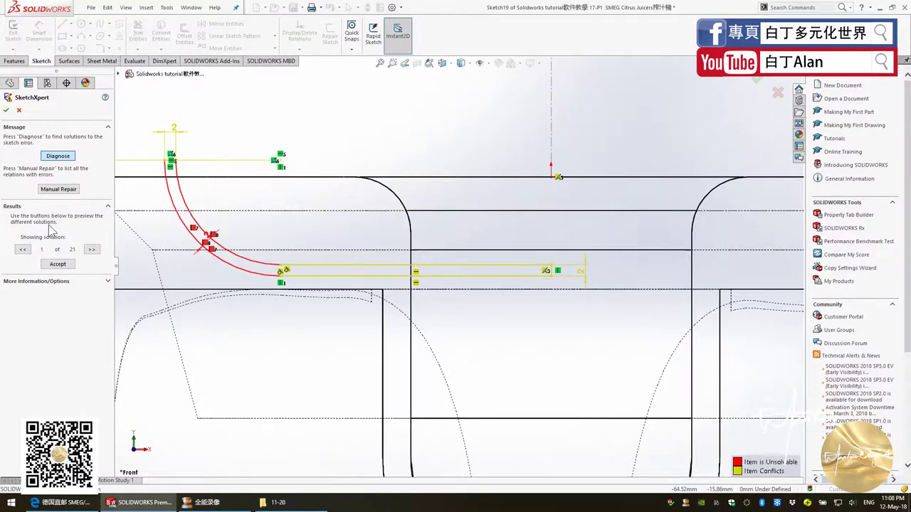
{"action": "left_click", "coordinate": [57, 261]}
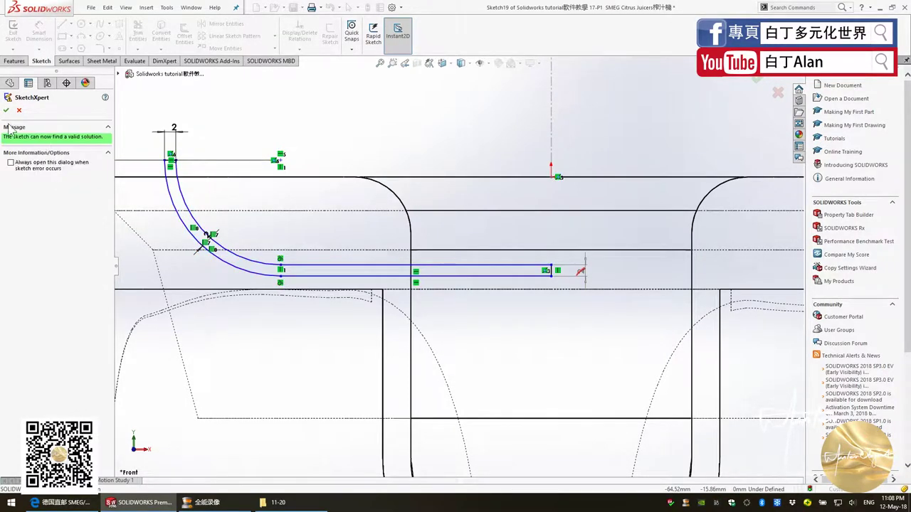
{"action": "mouse_move", "coordinate": [390, 207]}
{"action": "middle_mouse_down"}
{"action": "mouse_move", "coordinate": [407, 224]}
{"action": "mouse_move", "coordinate": [107, 91]}
{"action": "middle_mouse_up"}
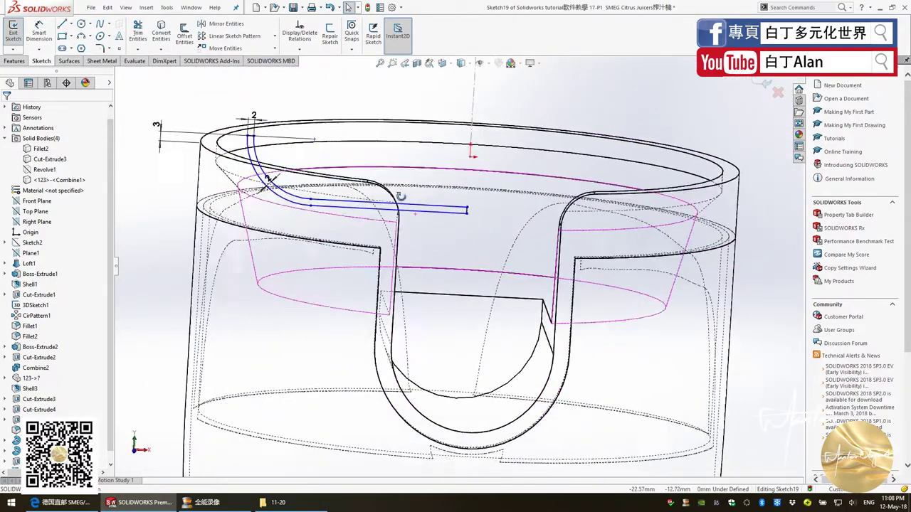
{"action": "left_click", "coordinate": [15, 60]}
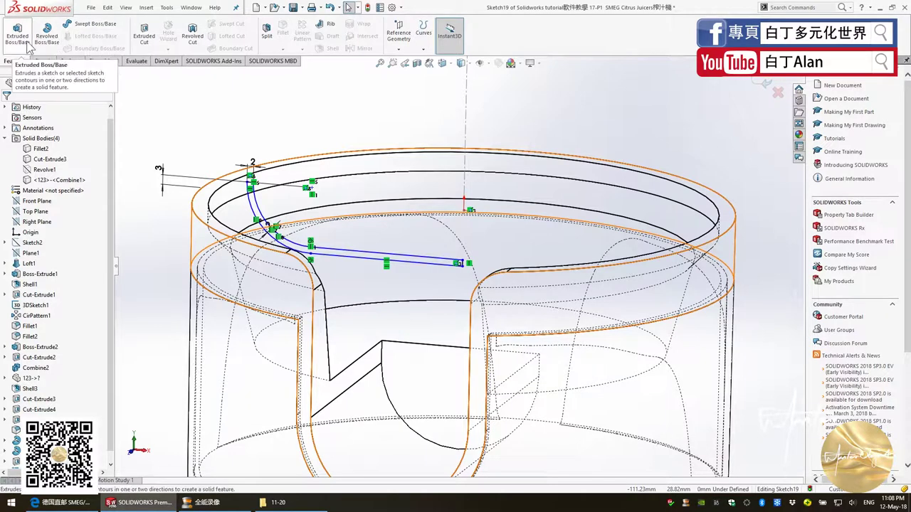
{"action": "left_click", "coordinate": [46, 33]}
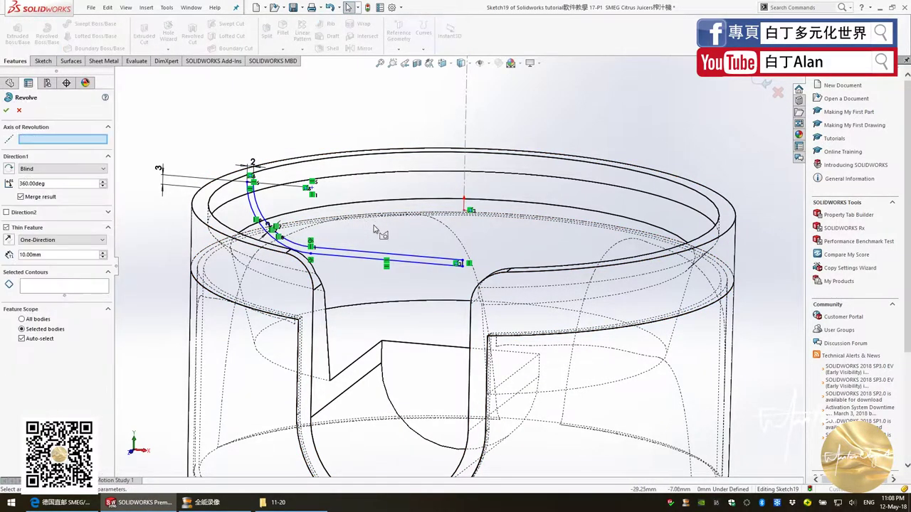
{"action": "scroll", "coordinate": [466, 267], "scroll_direction": "down", "scroll_amount": 2}
{"action": "scroll", "coordinate": [466, 266], "scroll_direction": "down", "scroll_amount": 2}
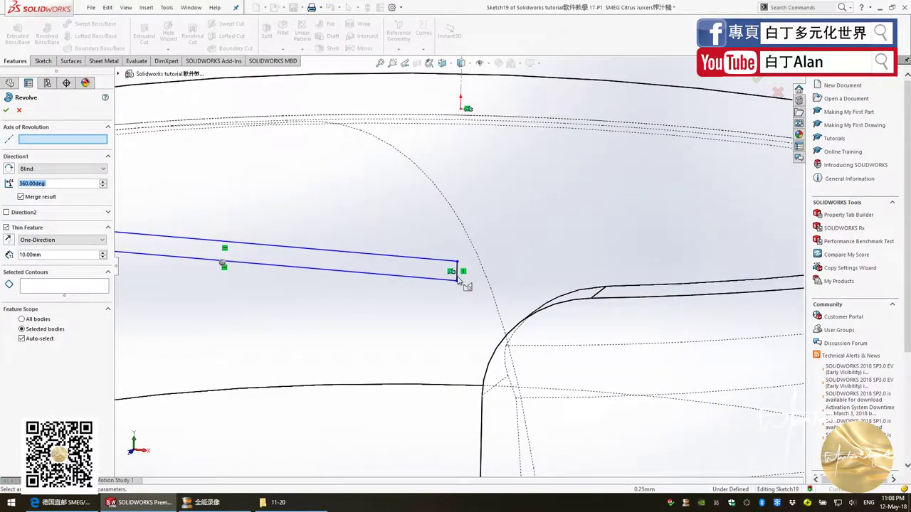
{"action": "scroll", "coordinate": [459, 279], "scroll_direction": "down", "scroll_amount": 2}
{"action": "left_click", "coordinate": [453, 282]}
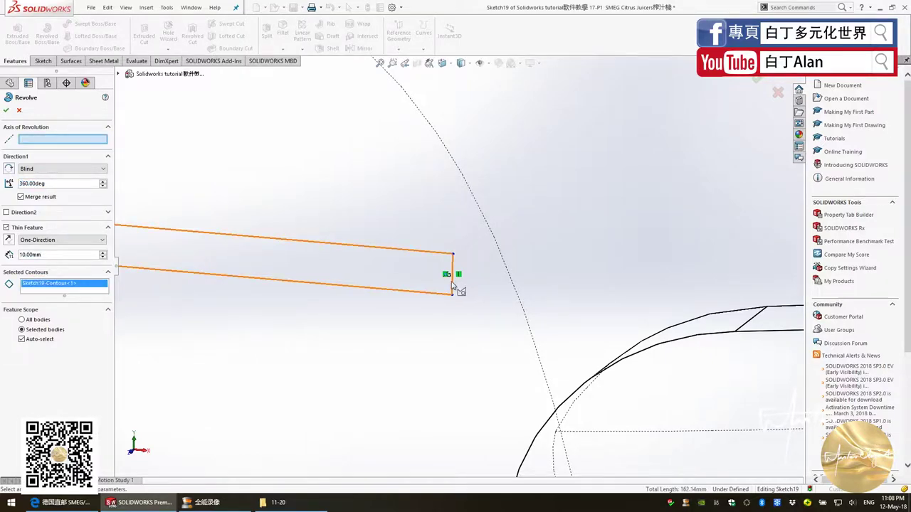
{"action": "scroll", "coordinate": [452, 284], "scroll_direction": "up", "scroll_amount": 2}
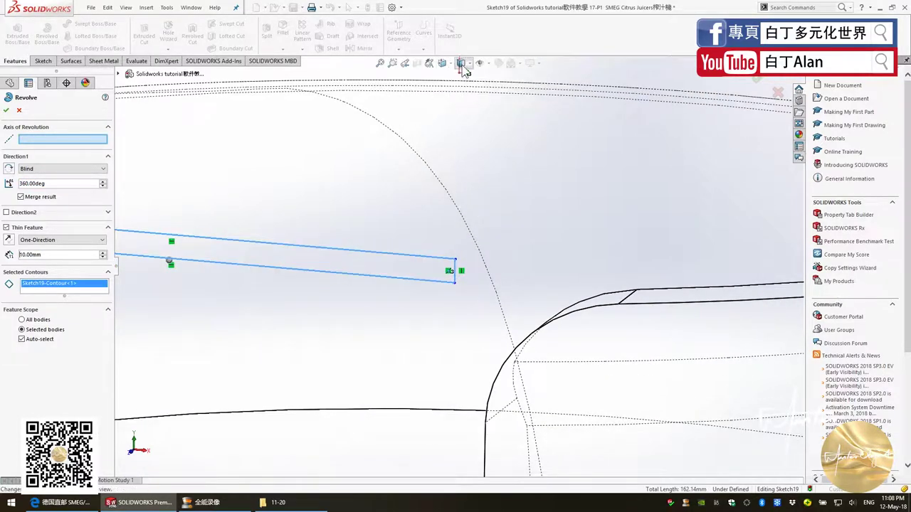
{"action": "left_click", "coordinate": [461, 64]}
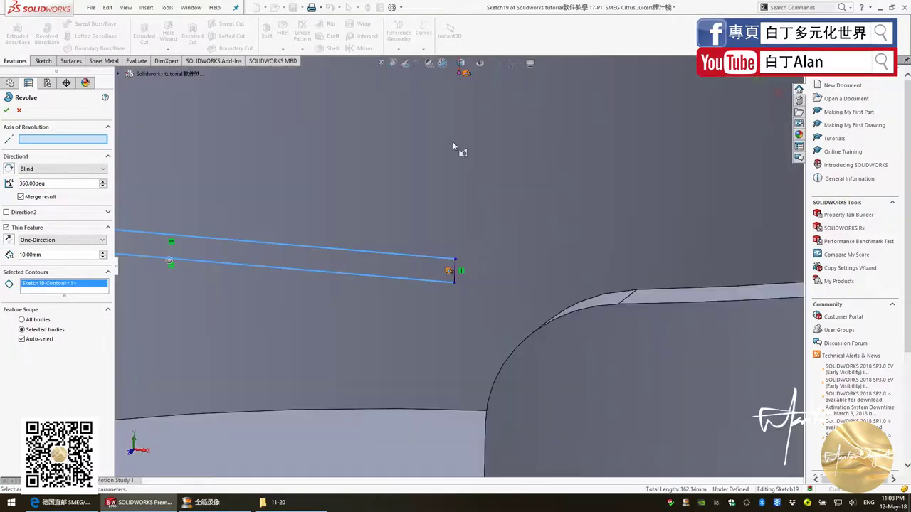
{"action": "left_click", "coordinate": [454, 281]}
{"action": "scroll", "coordinate": [422, 235], "scroll_direction": "up", "scroll_amount": 2}
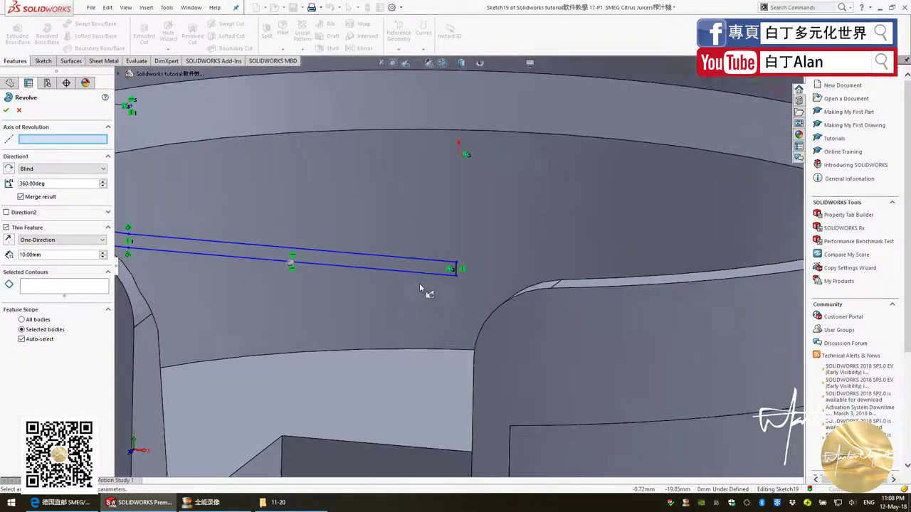
{"action": "scroll", "coordinate": [361, 139], "scroll_direction": "up", "scroll_amount": 2}
{"action": "left_click", "coordinate": [459, 107]}
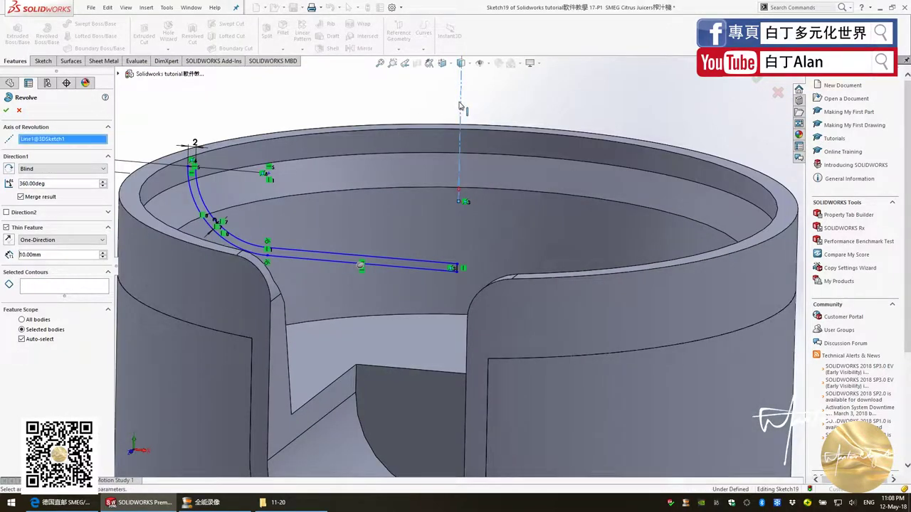
{"action": "left_click", "coordinate": [311, 251]}
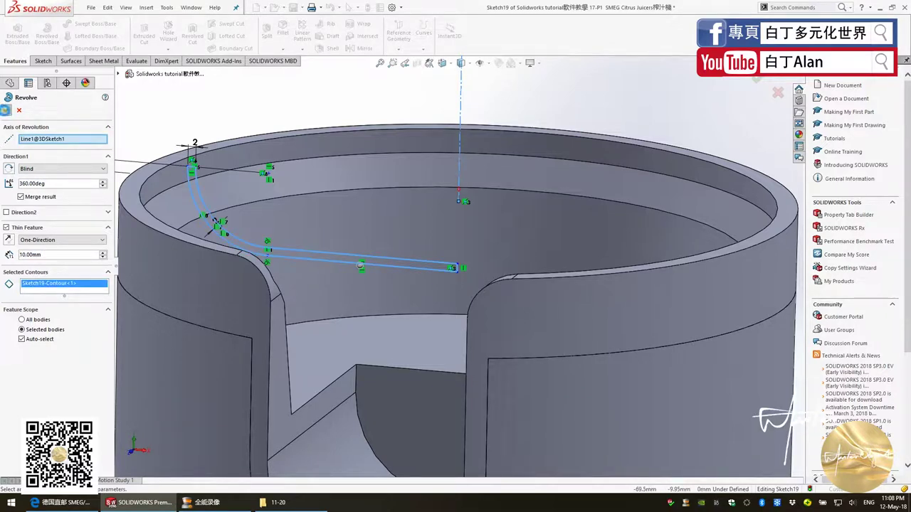
{"action": "left_click", "coordinate": [6, 110]}
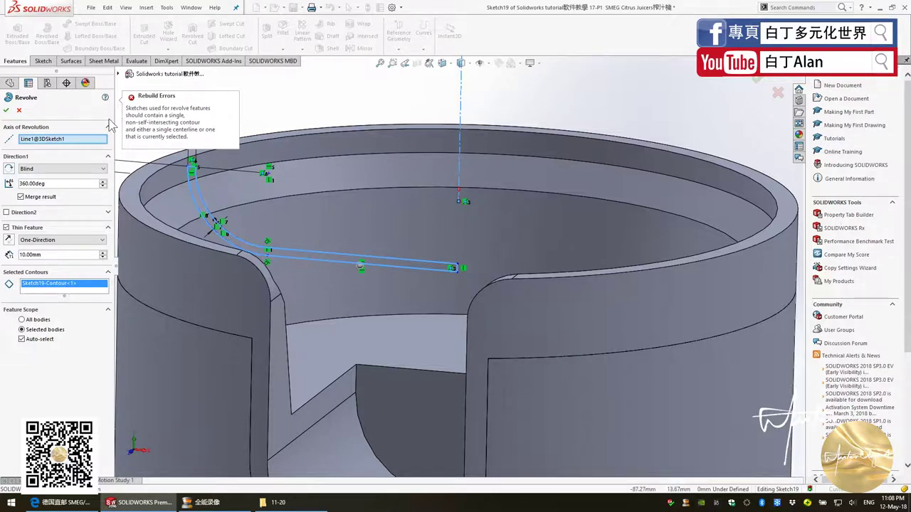
{"action": "left_click", "coordinate": [19, 111]}
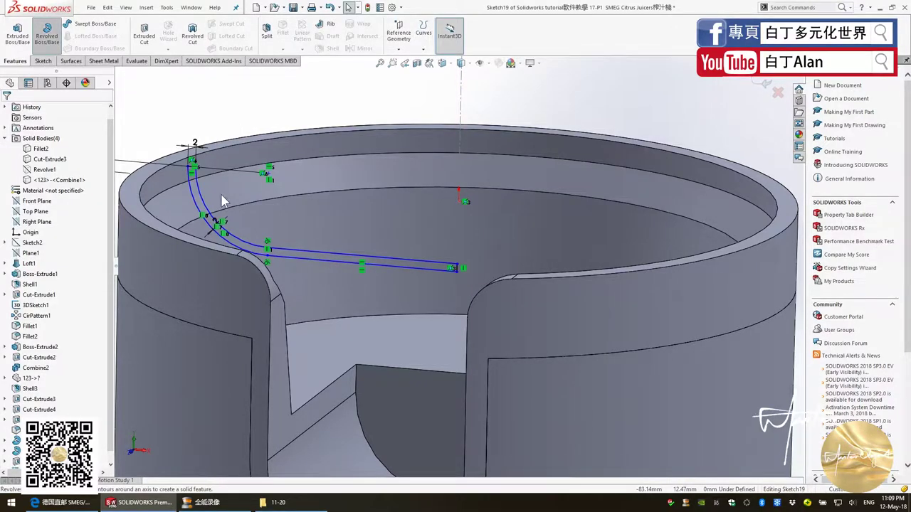
{"action": "key", "text": "Return"}
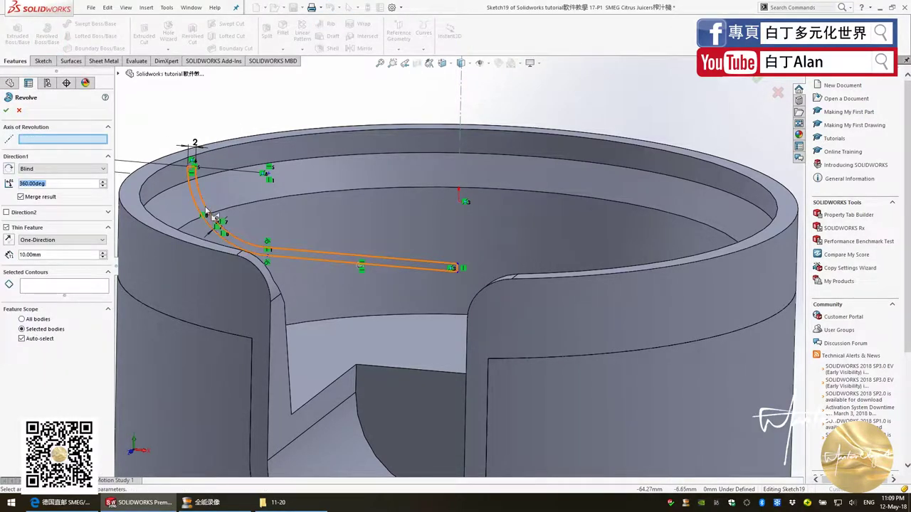
{"action": "left_click", "coordinate": [459, 183]}
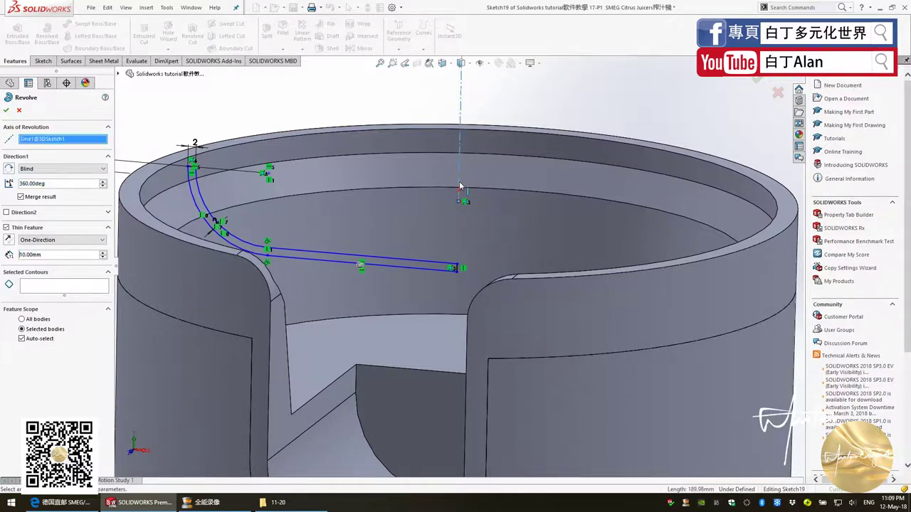
{"action": "left_click", "coordinate": [7, 111]}
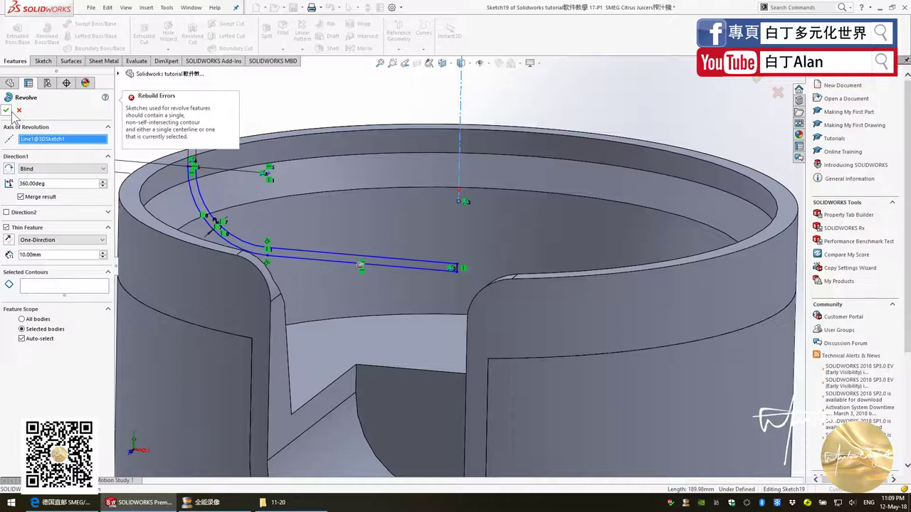
{"action": "left_click", "coordinate": [19, 111]}
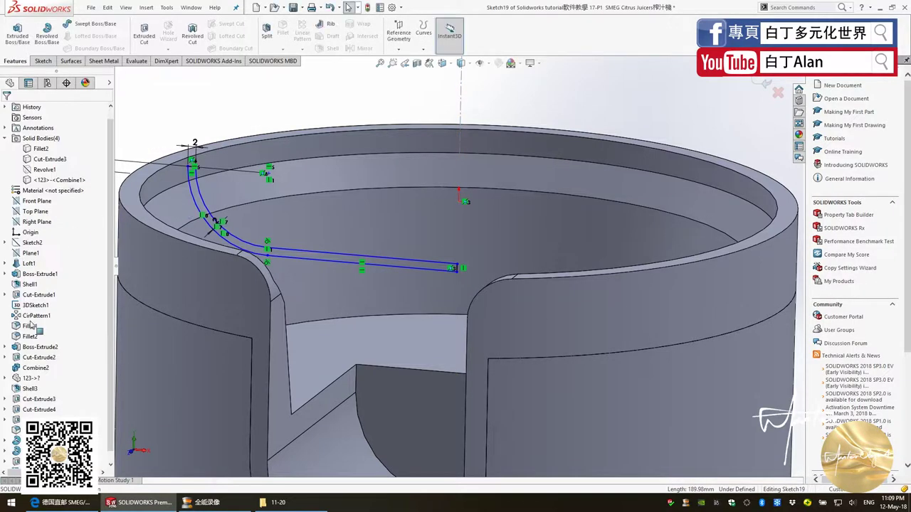
Step: Switch to the front view and delete the stray point on the curved arcs
{"action": "right_click", "coordinate": [32, 461]}
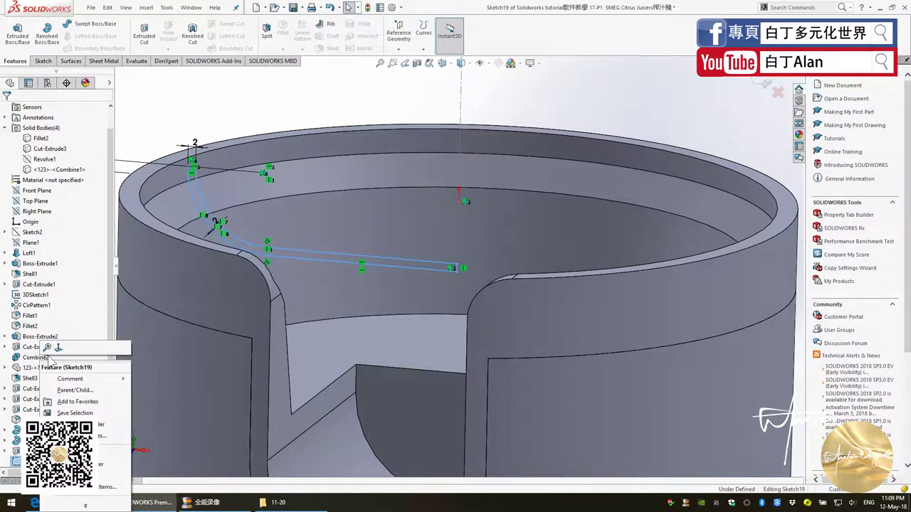
{"action": "key", "text": "Escape"}
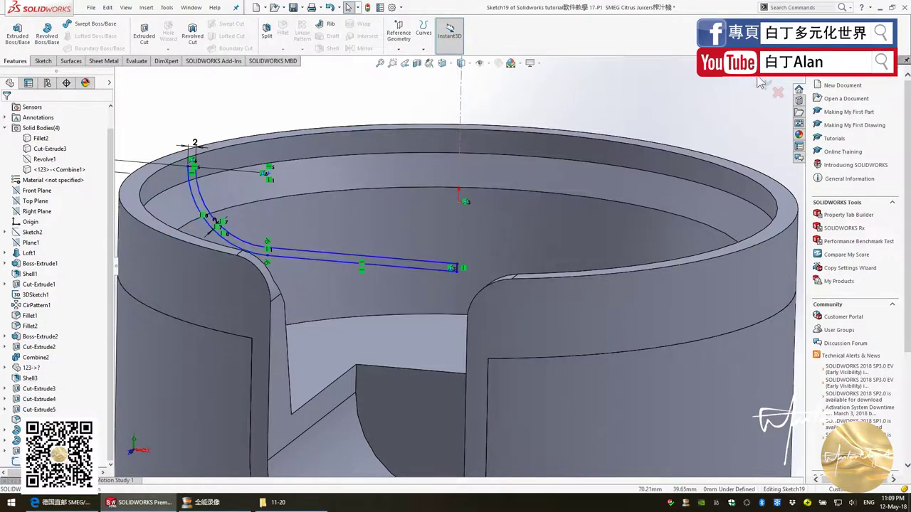
{"action": "key", "text": "ctrl+1"}
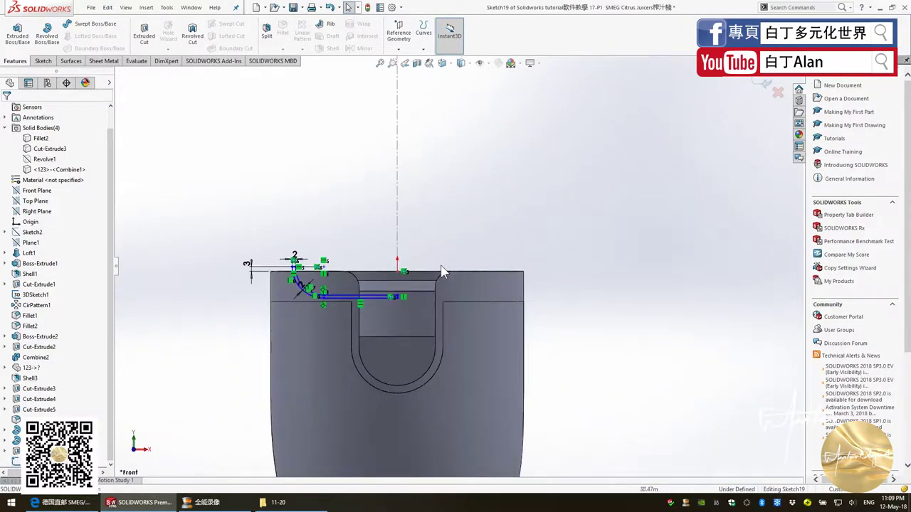
{"action": "scroll", "coordinate": [300, 283], "scroll_direction": "down", "scroll_amount": 5}
{"action": "scroll", "coordinate": [341, 240], "scroll_direction": "up", "scroll_amount": 2}
{"action": "scroll", "coordinate": [431, 208], "scroll_direction": "down", "scroll_amount": 2}
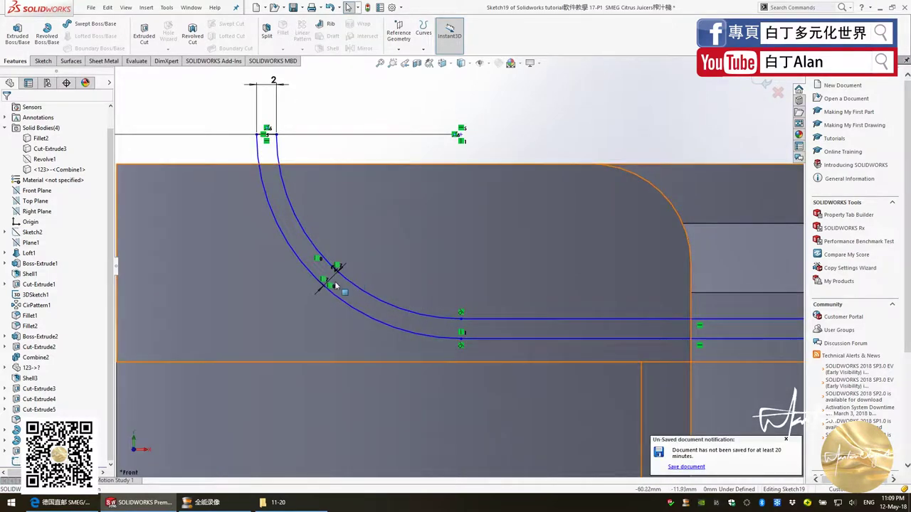
{"action": "left_click", "coordinate": [325, 270]}
{"action": "key", "text": "Delete"}
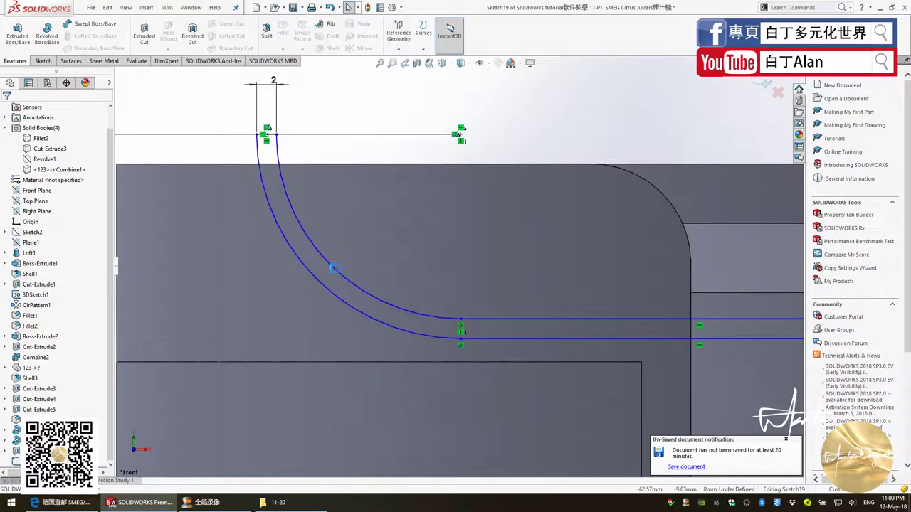
{"action": "scroll", "coordinate": [350, 290], "scroll_direction": "up", "scroll_amount": 2}
{"action": "scroll", "coordinate": [368, 299], "scroll_direction": "down", "scroll_amount": 1}
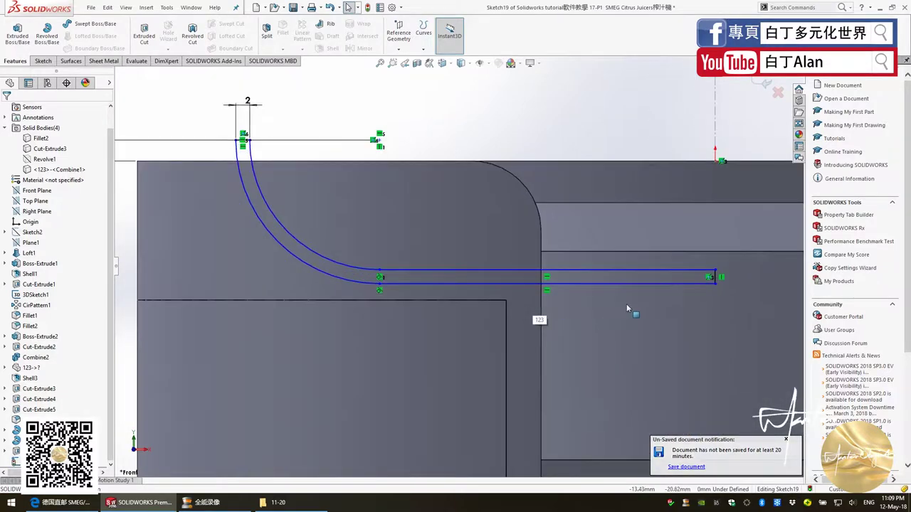
Step: Make the profile's short end line coincident with the origin, then reposition the view
{"action": "left_click", "coordinate": [714, 281]}
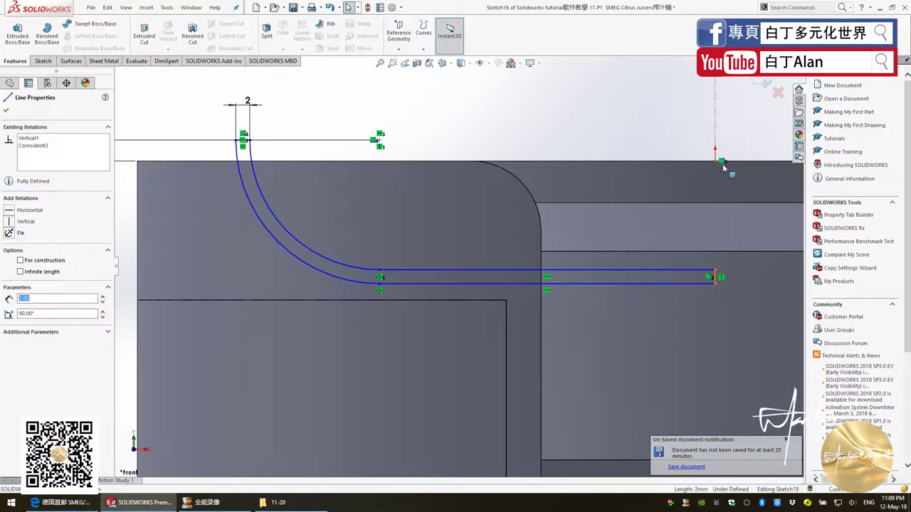
{"action": "left_click", "coordinate": [716, 159], "text": "ctrl"}
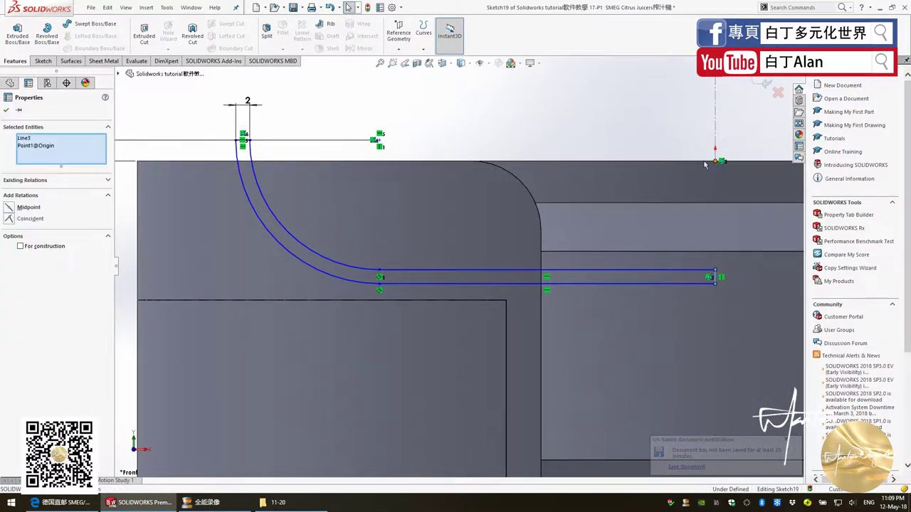
{"action": "left_click", "coordinate": [8, 218]}
{"action": "left_click", "coordinate": [590, 106]}
{"action": "scroll", "coordinate": [482, 210], "scroll_direction": "up", "scroll_amount": 3}
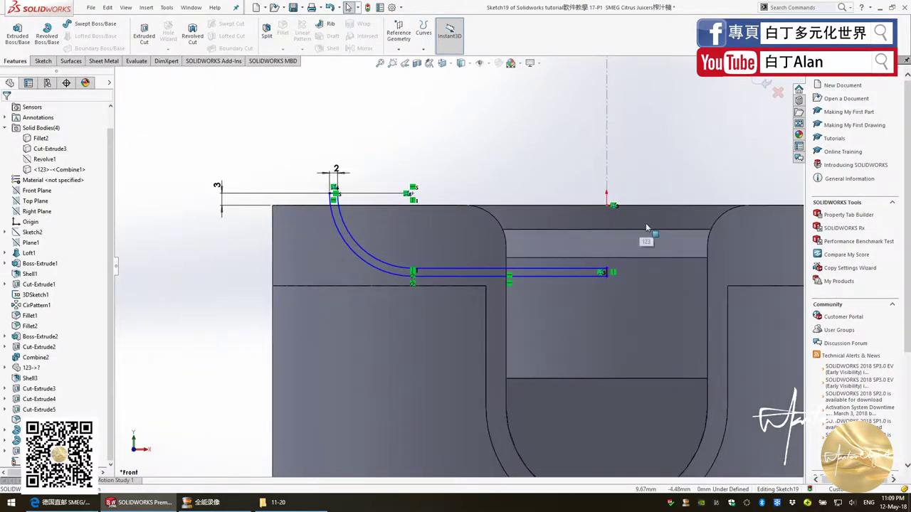
{"action": "middle_click_drag", "start_coordinate": [543, 286], "coordinate": [468, 301], "text": "ctrl"}
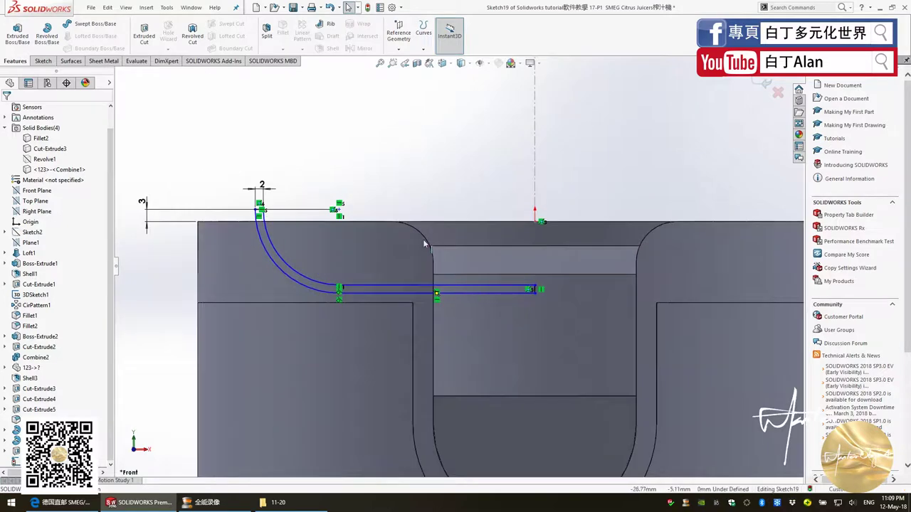
{"action": "middle_click_drag", "start_coordinate": [423, 244], "coordinate": [407, 280]}
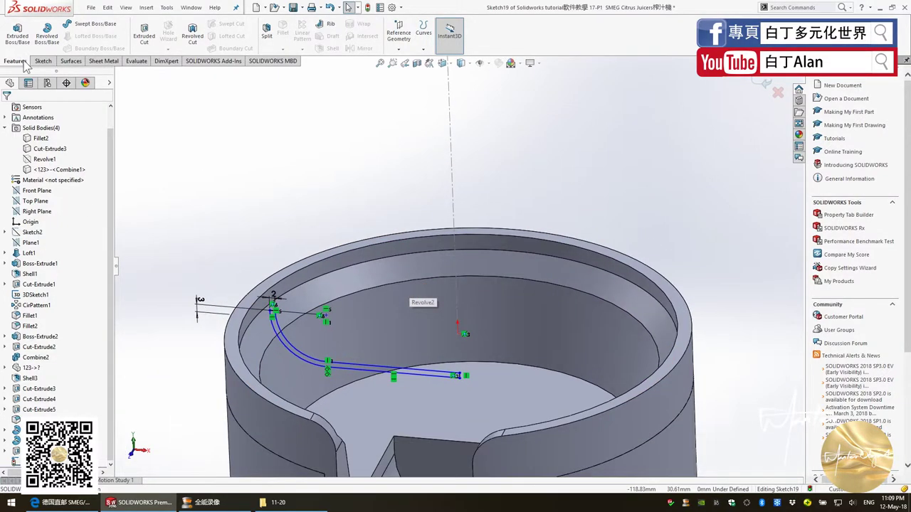
Step: Revolve the thin profile 360° around the central line as a separate, unmerged body
{"action": "left_click", "coordinate": [47, 34]}
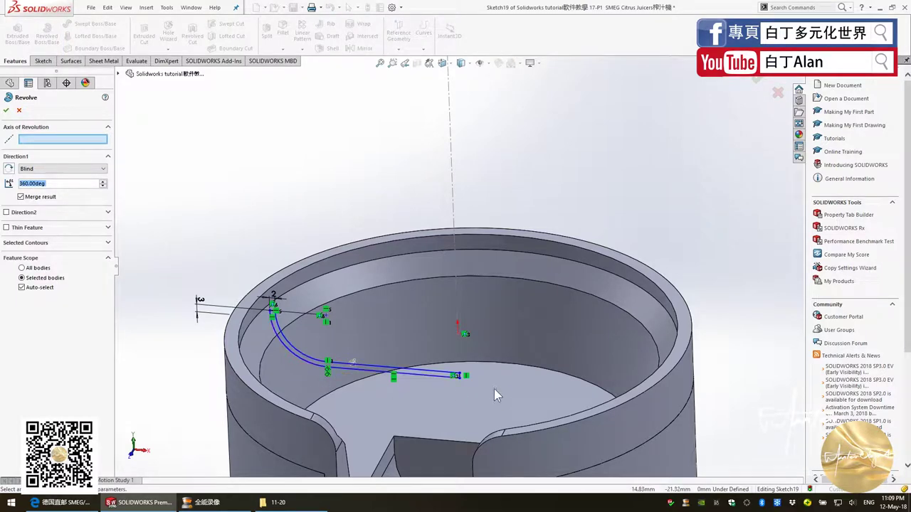
{"action": "scroll", "coordinate": [464, 368], "scroll_direction": "down", "scroll_amount": 2}
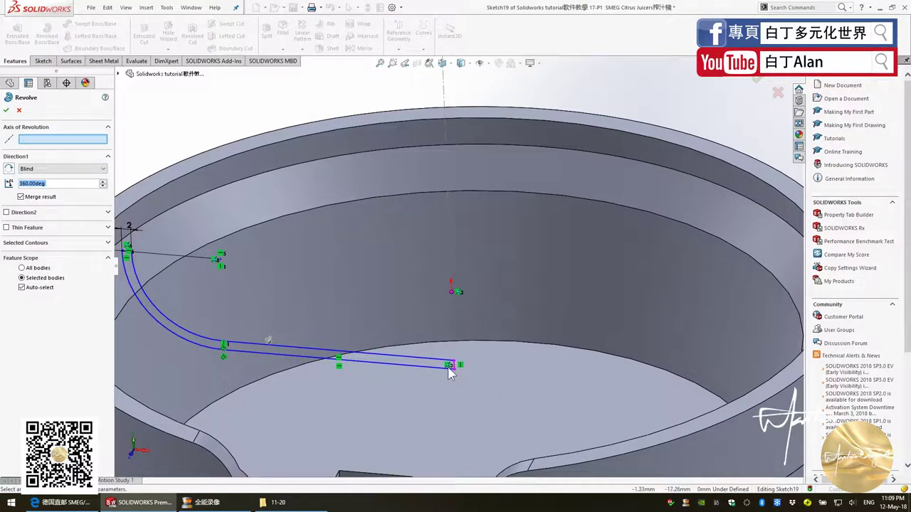
{"action": "left_click", "coordinate": [453, 363]}
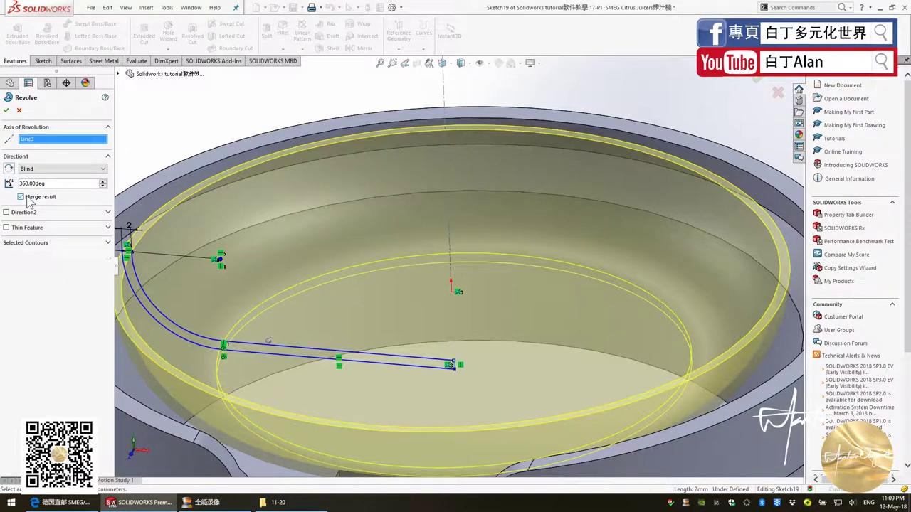
{"action": "left_click", "coordinate": [6, 111]}
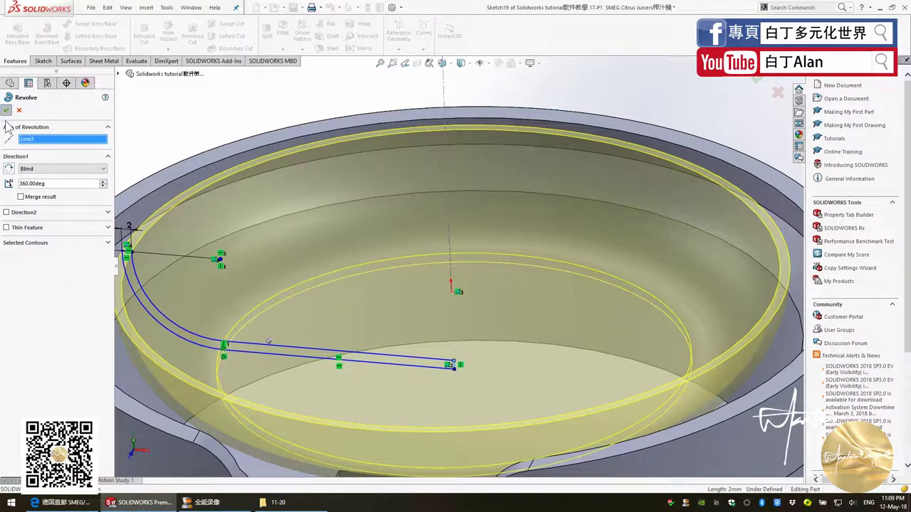
{"action": "mouse_move", "coordinate": [376, 287]}
{"action": "middle_mouse_down"}
{"action": "mouse_move", "coordinate": [417, 305]}
{"action": "mouse_move", "coordinate": [450, 255]}
{"action": "mouse_move", "coordinate": [402, 310]}
{"action": "mouse_move", "coordinate": [202, 200]}
{"action": "middle_mouse_up"}
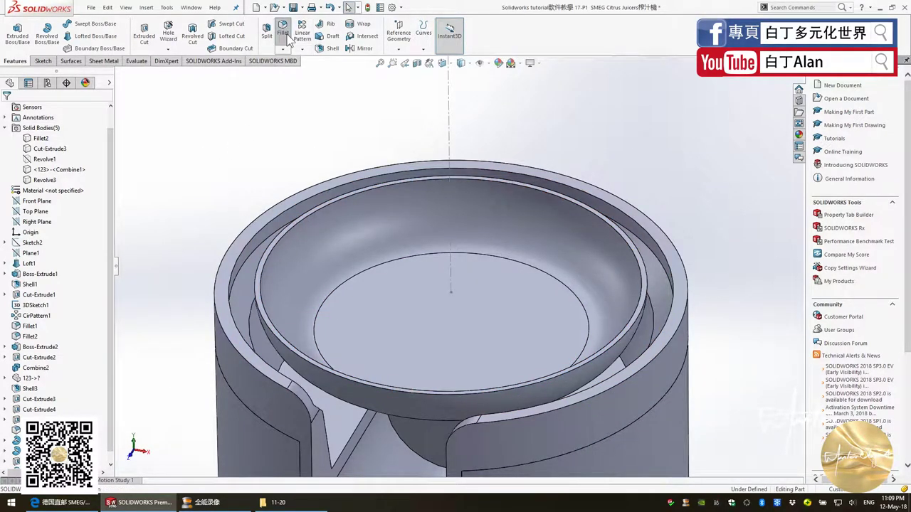
Step: Apply a full round fillet across the bowl rim's inner, top and outer faces
{"action": "left_click", "coordinate": [70, 154]}
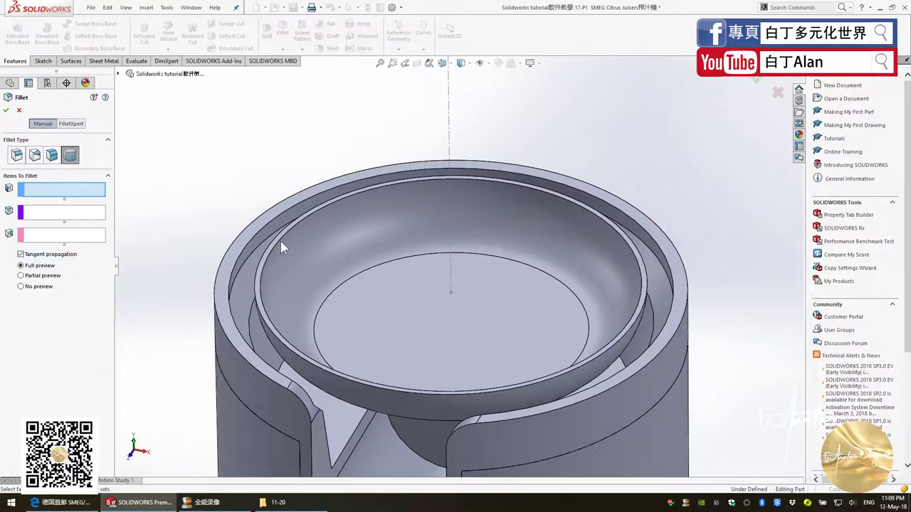
{"action": "left_click", "coordinate": [321, 249]}
{"action": "left_click", "coordinate": [71, 213]}
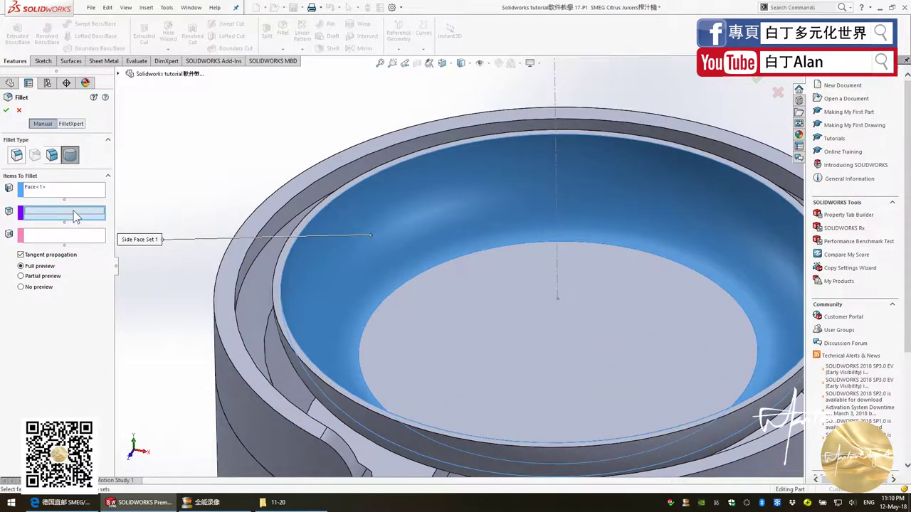
{"action": "left_click", "coordinate": [290, 242]}
{"action": "left_click", "coordinate": [64, 236]}
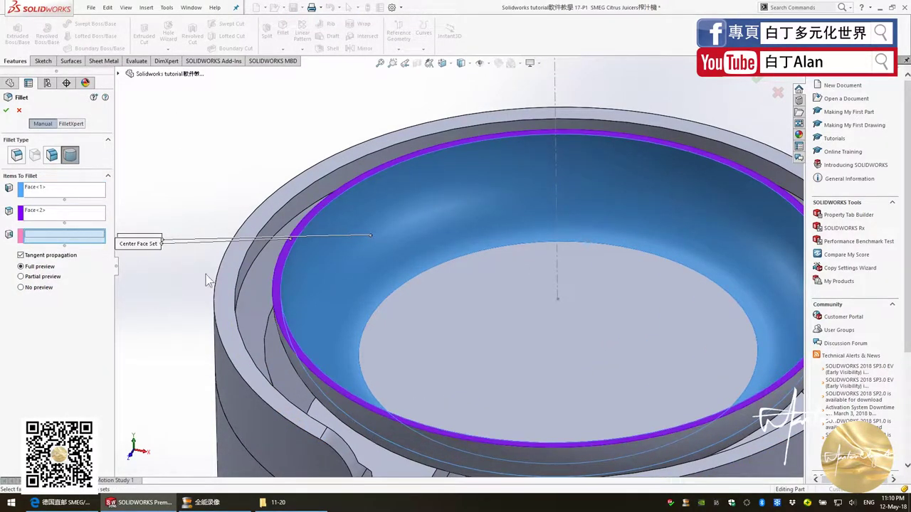
{"action": "middle_click_drag", "start_coordinate": [284, 285], "coordinate": [320, 302]}
{"action": "left_click", "coordinate": [320, 306]}
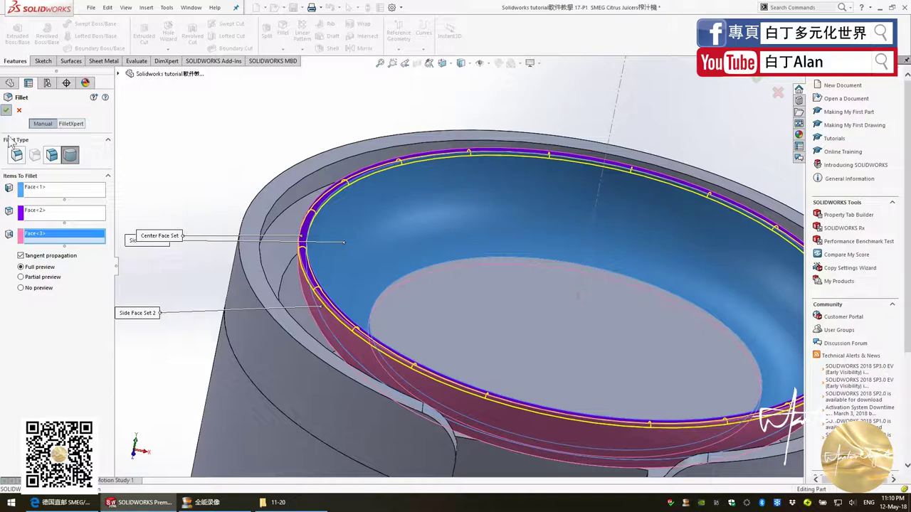
{"action": "left_click", "coordinate": [6, 110]}
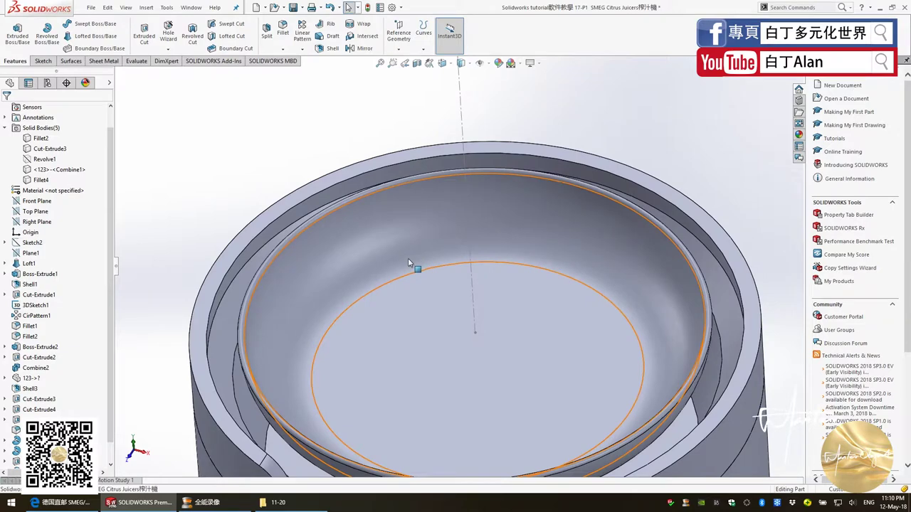
Step: Start a sketch on the bowl's flat bottom face and draw a small circle near the inner edge
{"action": "middle_click_drag", "start_coordinate": [489, 247], "coordinate": [417, 291]}
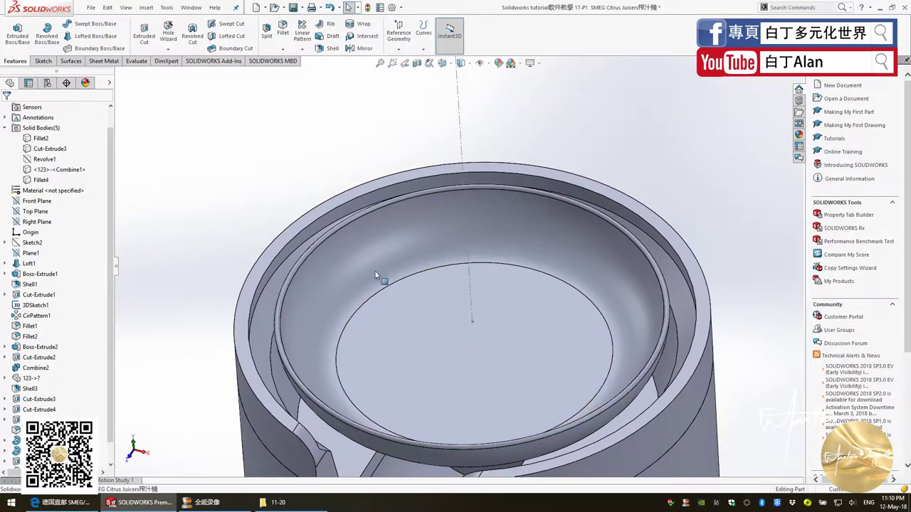
{"action": "left_click", "coordinate": [449, 319]}
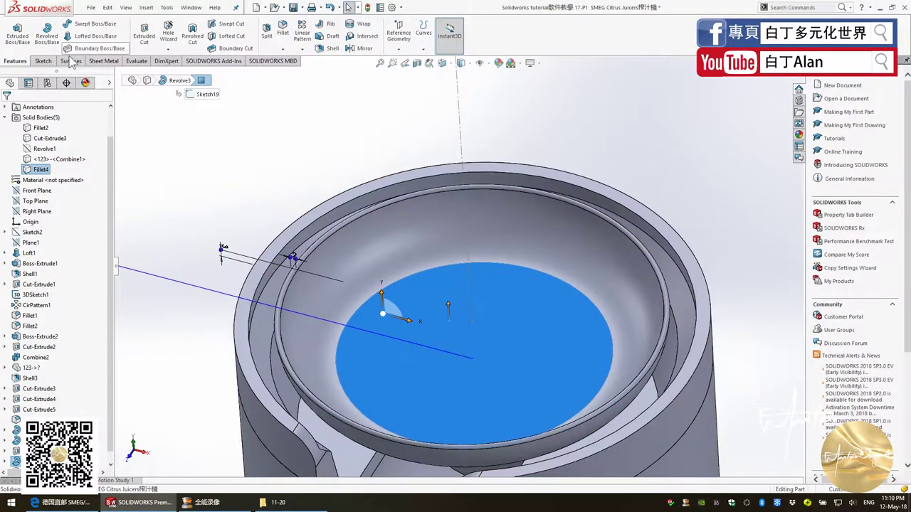
{"action": "left_click", "coordinate": [43, 60]}
{"action": "left_click", "coordinate": [13, 32]}
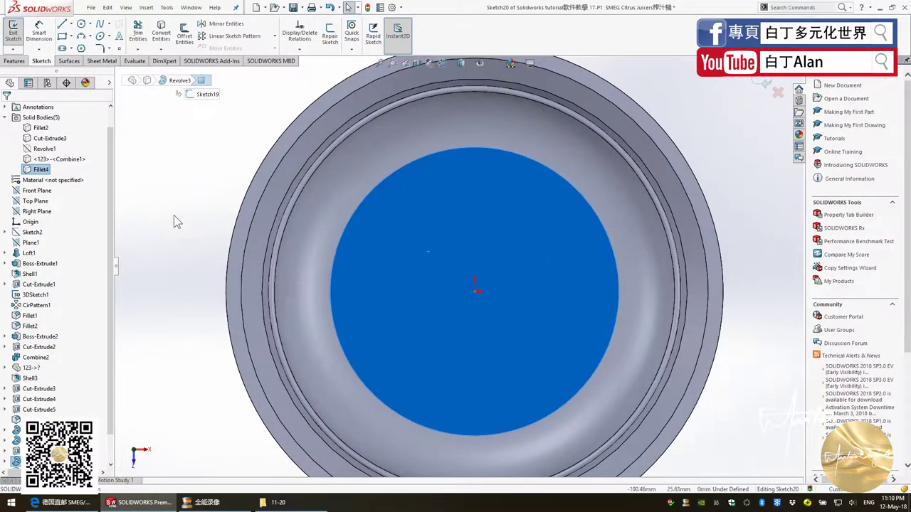
{"action": "left_click", "coordinate": [173, 220]}
{"action": "left_click", "coordinate": [330, 313]}
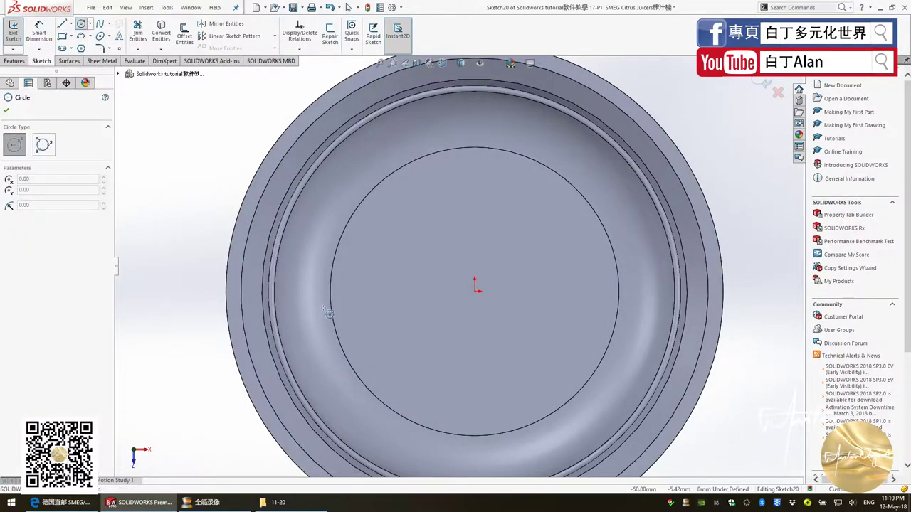
{"action": "key", "text": "alt+Tab"}
{"action": "key", "text": "alt+Tab"}
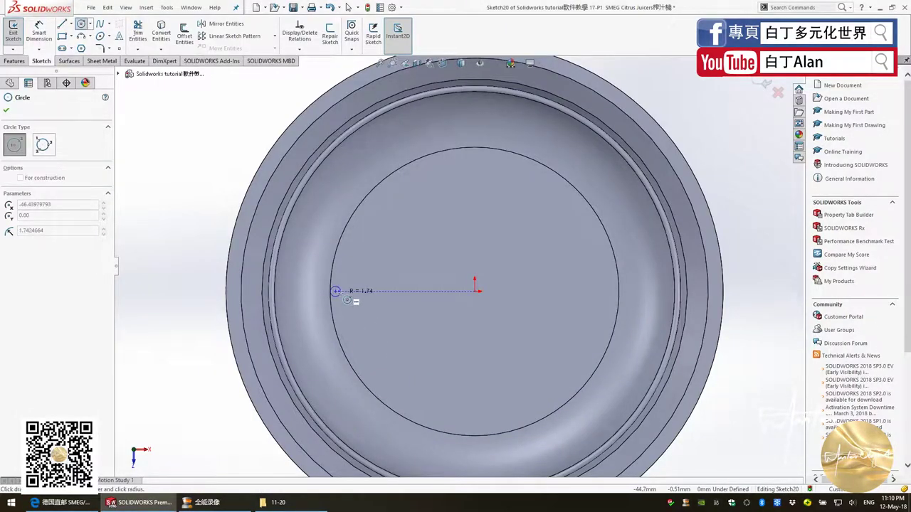
{"action": "key", "text": "Escape"}
{"action": "key", "text": "Escape"}
Step: Nudge the small circle's centre and dimension its diameter at 2 mm
{"action": "scroll", "coordinate": [335, 305], "scroll_direction": "down", "scroll_amount": 2}
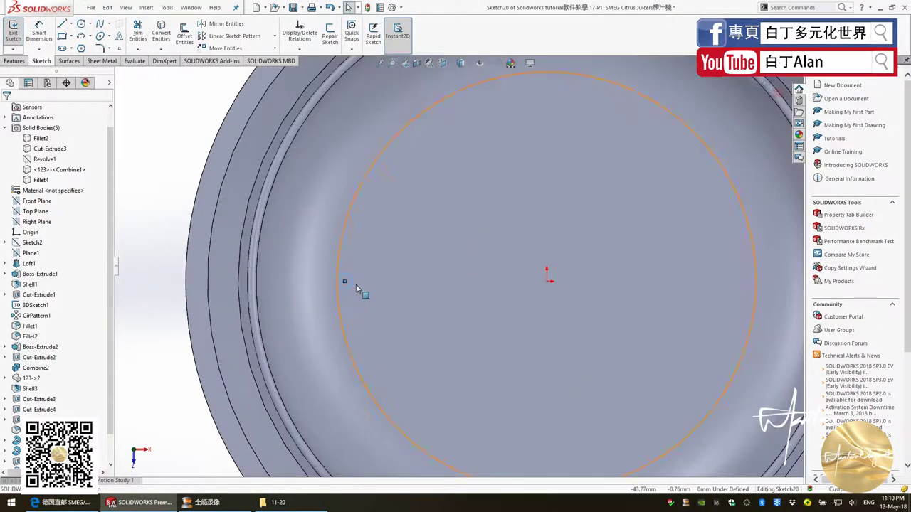
{"action": "left_click", "coordinate": [345, 281]}
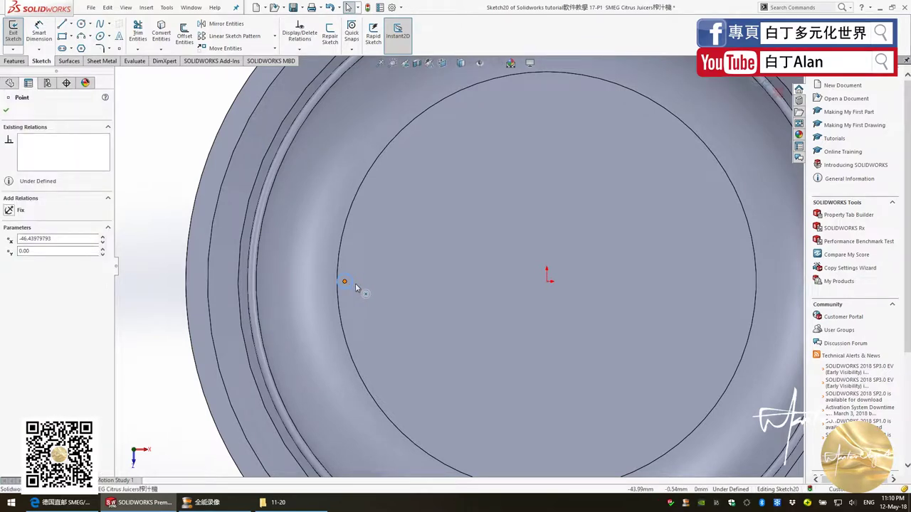
{"action": "left_click_drag", "start_coordinate": [355, 283], "coordinate": [357, 282]}
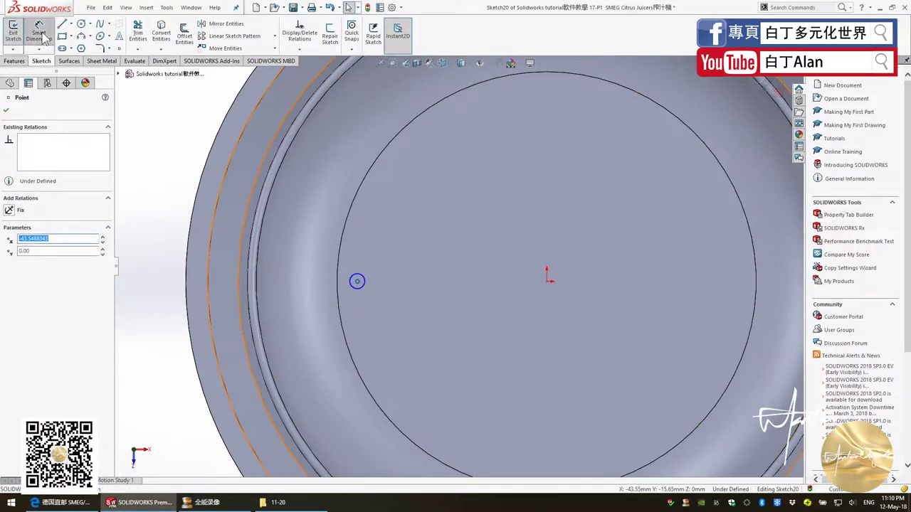
{"action": "key", "text": "Escape"}
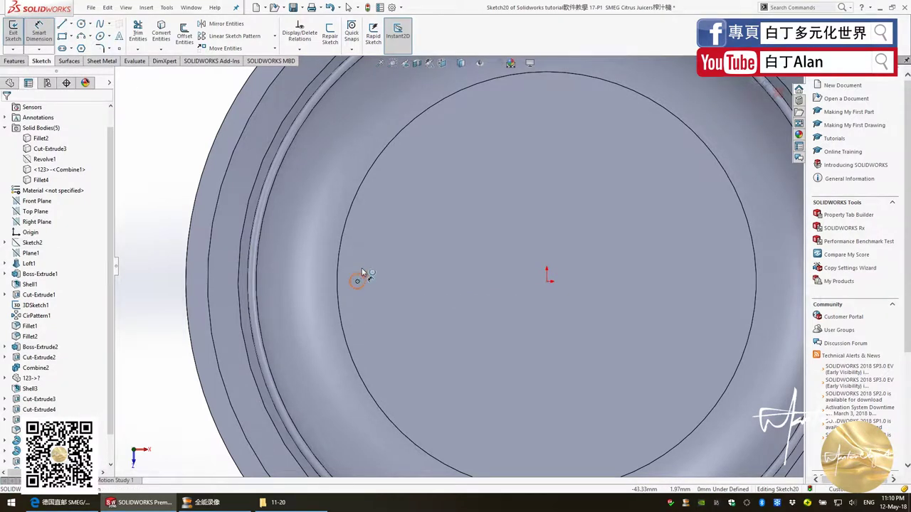
{"action": "left_click", "coordinate": [358, 280]}
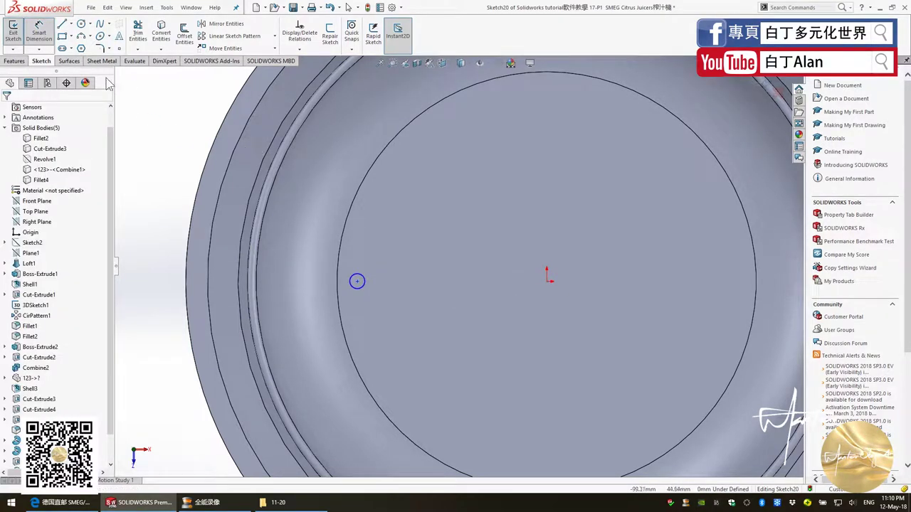
{"action": "key", "text": "Escape"}
{"action": "left_click", "coordinate": [364, 283]}
{"action": "left_click", "coordinate": [388, 288]}
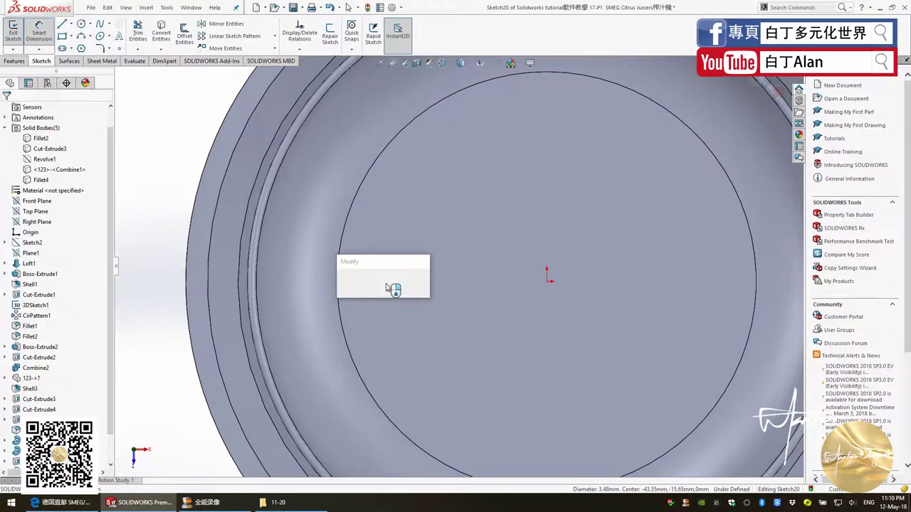
{"action": "key", "text": "Return"}
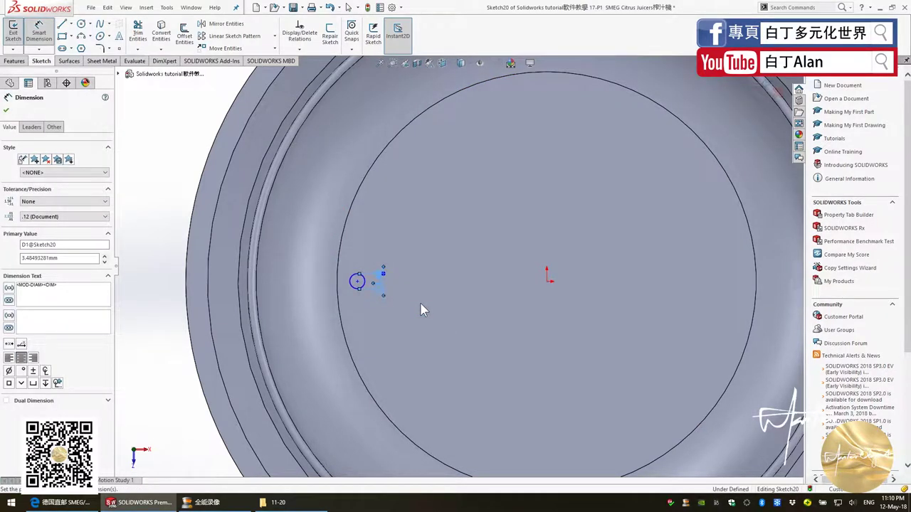
Step: Extrude-cut the 2 mm circle 5 mm deep (Blind) into the dish bottom
{"action": "left_click", "coordinate": [6, 111]}
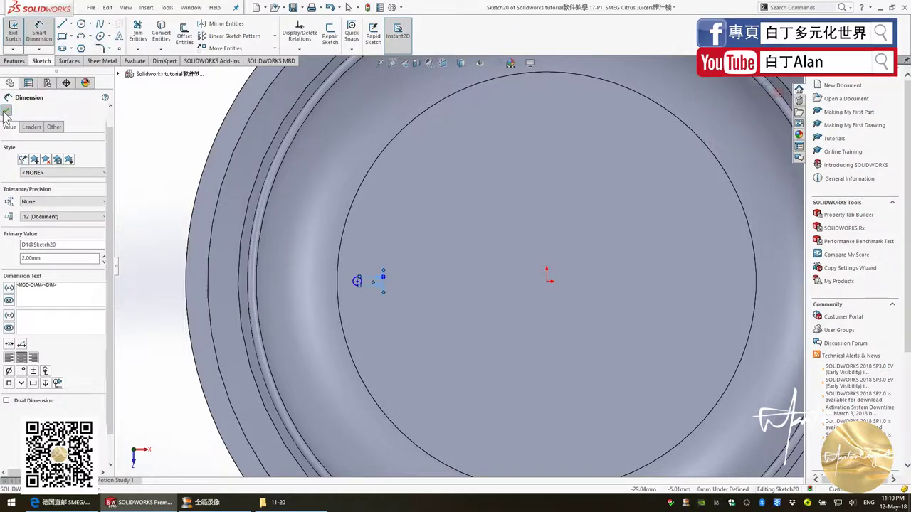
{"action": "left_click", "coordinate": [20, 62]}
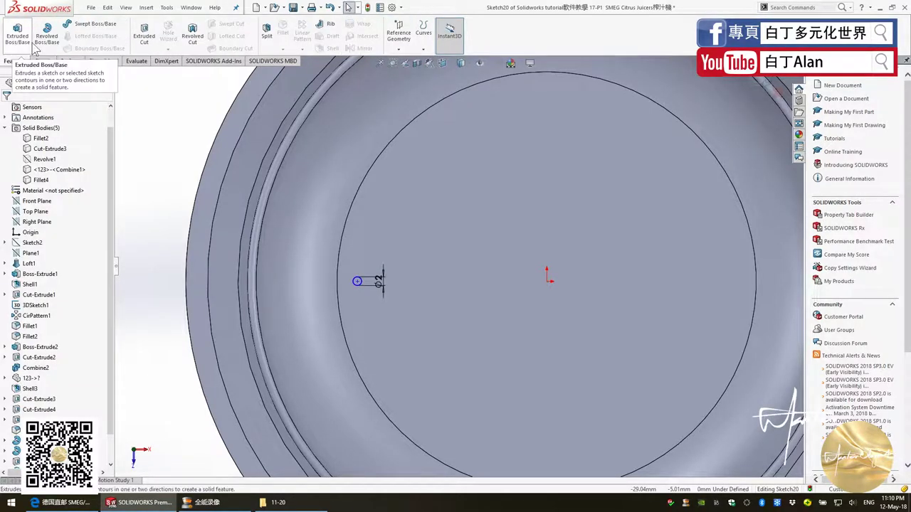
{"action": "left_click", "coordinate": [143, 34]}
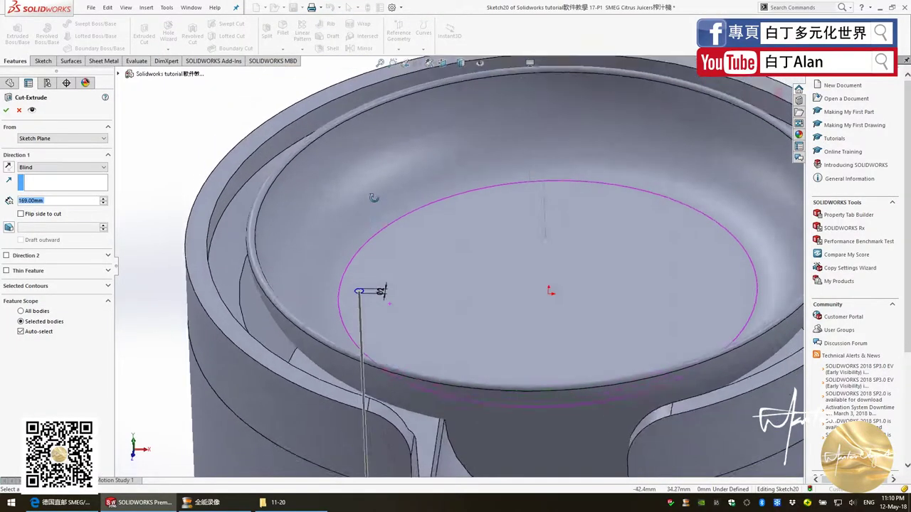
{"action": "left_click", "coordinate": [56, 202]}
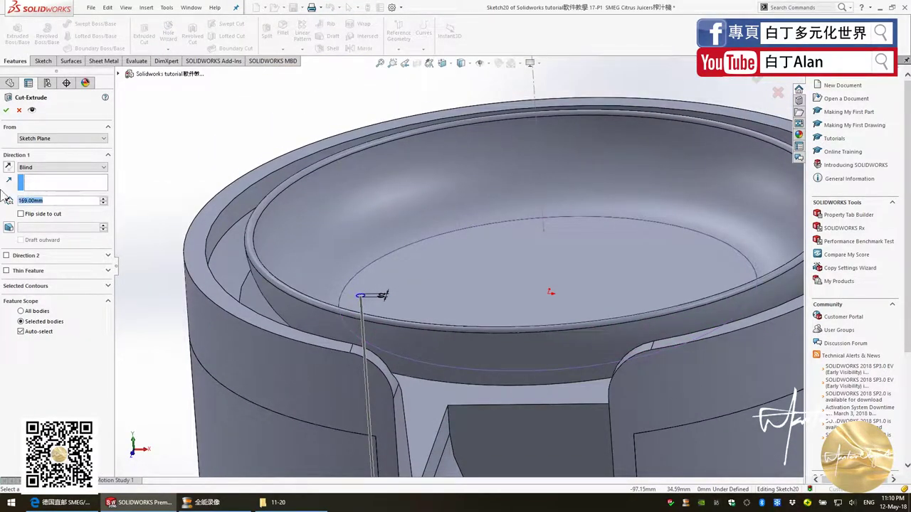
{"action": "type", "text": "5"}
{"action": "key", "text": "Return"}
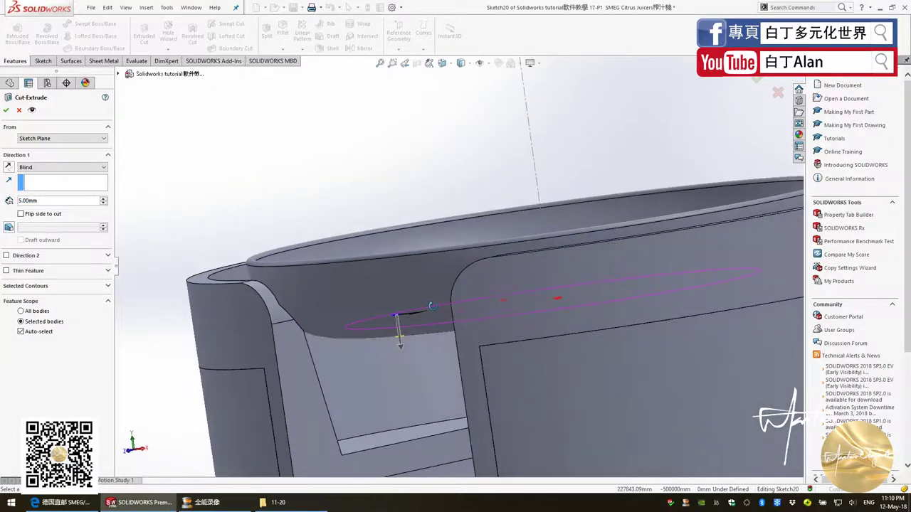
{"action": "mouse_move", "coordinate": [460, 337]}
{"action": "middle_mouse_down"}
{"action": "mouse_move", "coordinate": [437, 260]}
{"action": "mouse_move", "coordinate": [419, 364]}
{"action": "middle_mouse_up"}
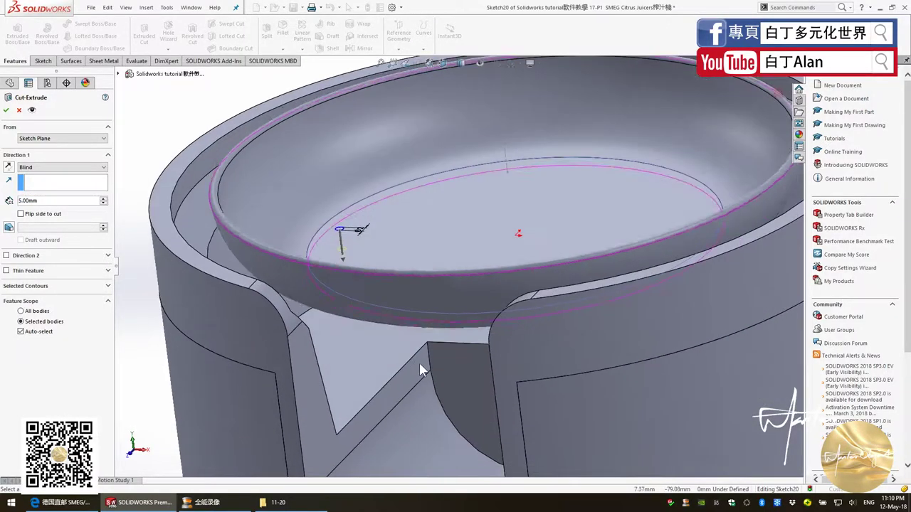
{"action": "left_click", "coordinate": [6, 111]}
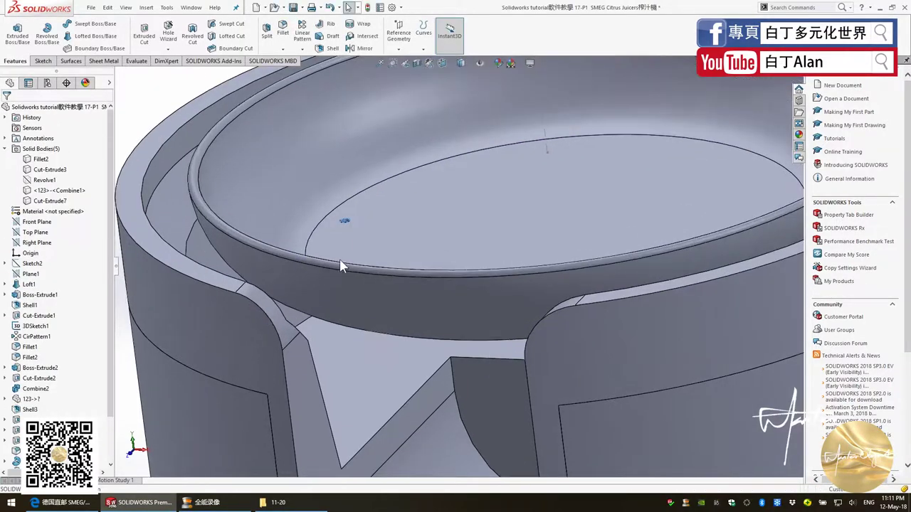
Step: Start a circular pattern of Cut-Extrude7 around the 3DSketch1 axis
{"action": "scroll", "coordinate": [342, 279], "scroll_direction": "down", "scroll_amount": 5}
{"action": "scroll", "coordinate": [343, 283], "scroll_direction": "up", "scroll_amount": 3}
{"action": "scroll", "coordinate": [333, 270], "scroll_direction": "up", "scroll_amount": 3}
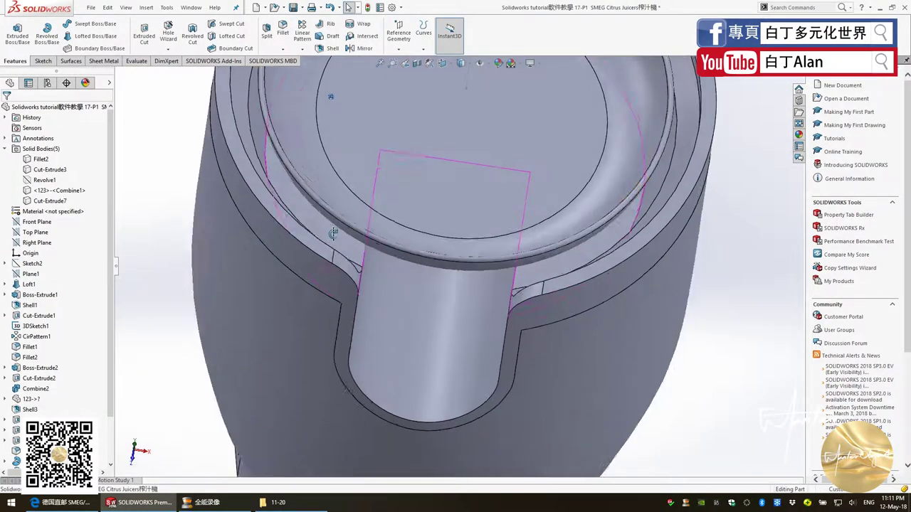
{"action": "scroll", "coordinate": [306, 153], "scroll_direction": "up", "scroll_amount": 2}
{"action": "scroll", "coordinate": [406, 174], "scroll_direction": "down", "scroll_amount": 3}
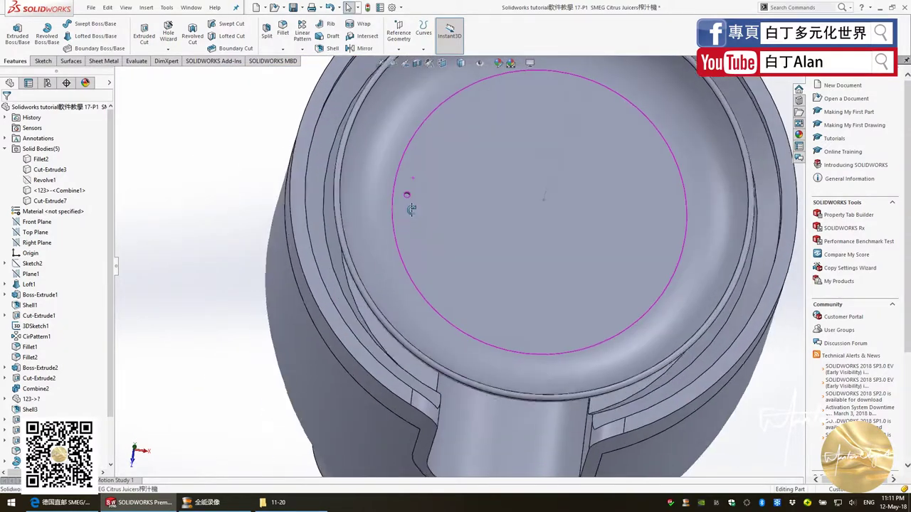
{"action": "left_click", "coordinate": [303, 51]}
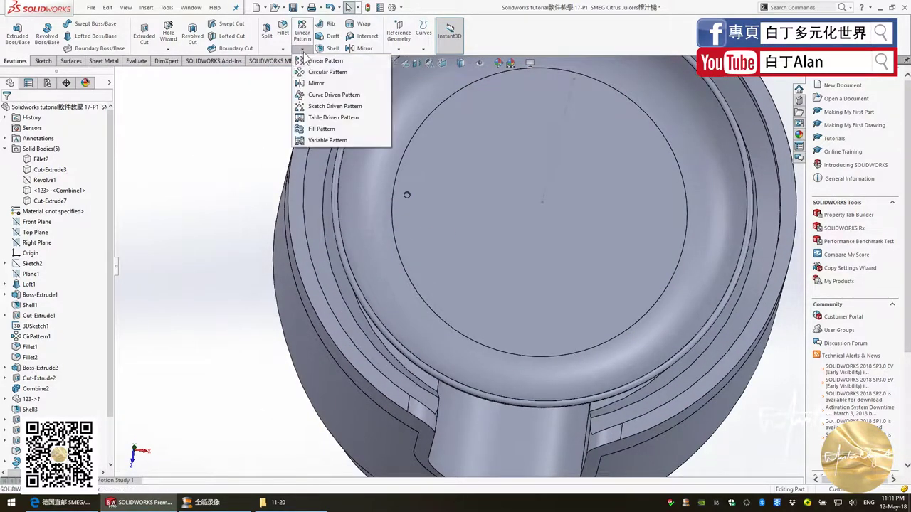
{"action": "left_click", "coordinate": [329, 71]}
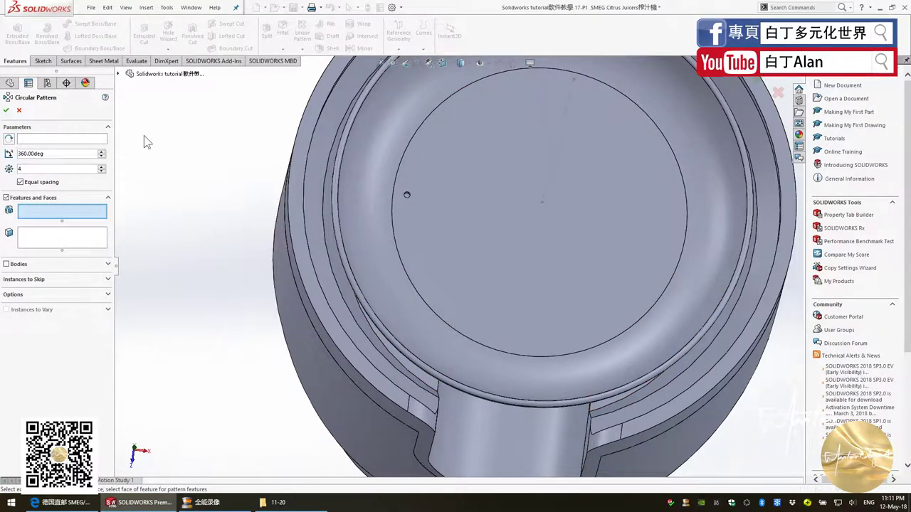
{"action": "scroll", "coordinate": [183, 423], "scroll_direction": "down", "scroll_amount": 1}
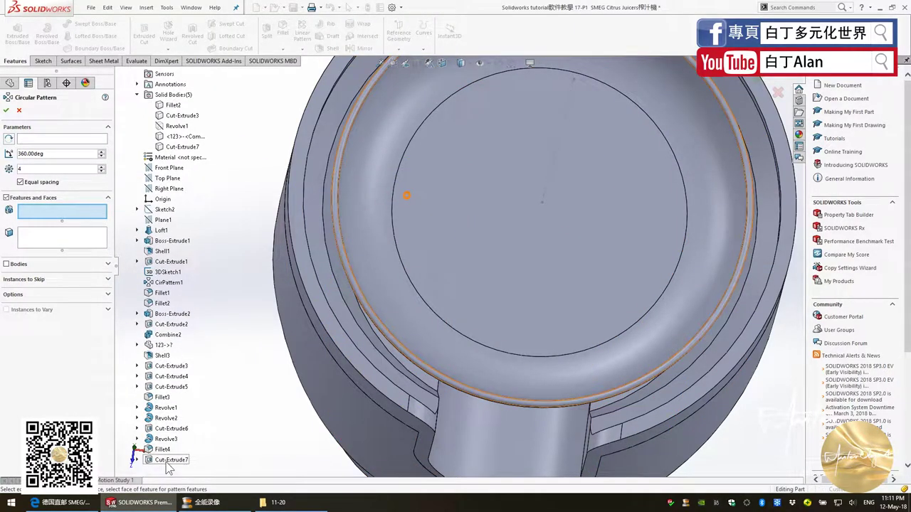
{"action": "left_click", "coordinate": [171, 459]}
{"action": "left_click", "coordinate": [52, 139]}
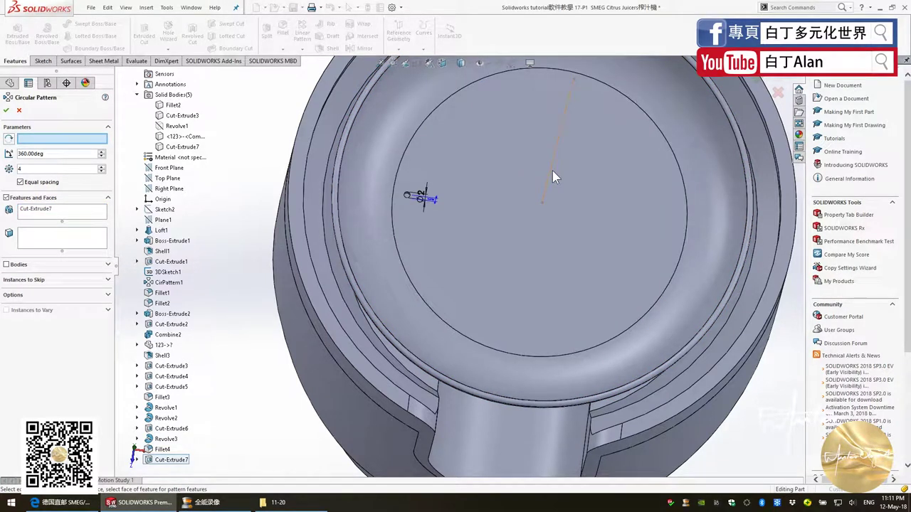
{"action": "left_click", "coordinate": [552, 172]}
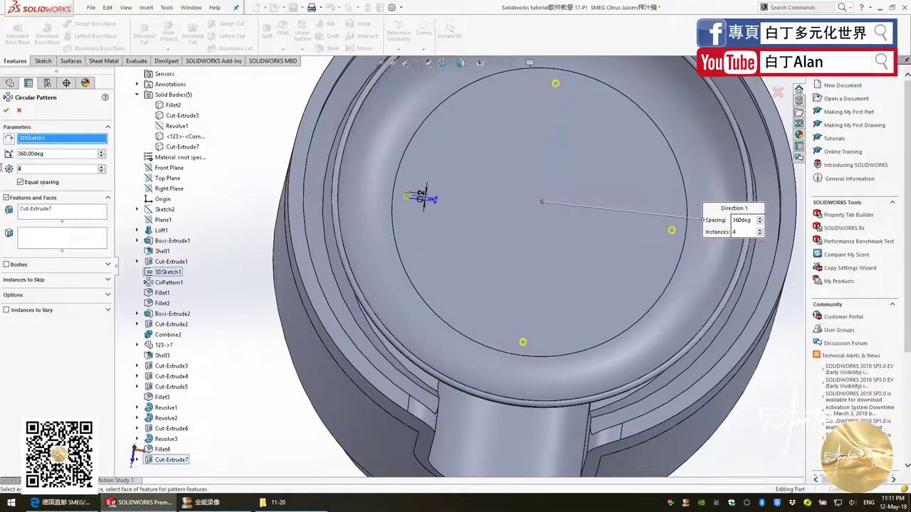
{"action": "left_click", "coordinate": [58, 169]}
{"action": "type", "text": "10"}
{"action": "type", "text": "30"}
Step: Set the pattern to 70 equally spaced instances over 360° and confirm it
{"action": "key", "text": "Return"}
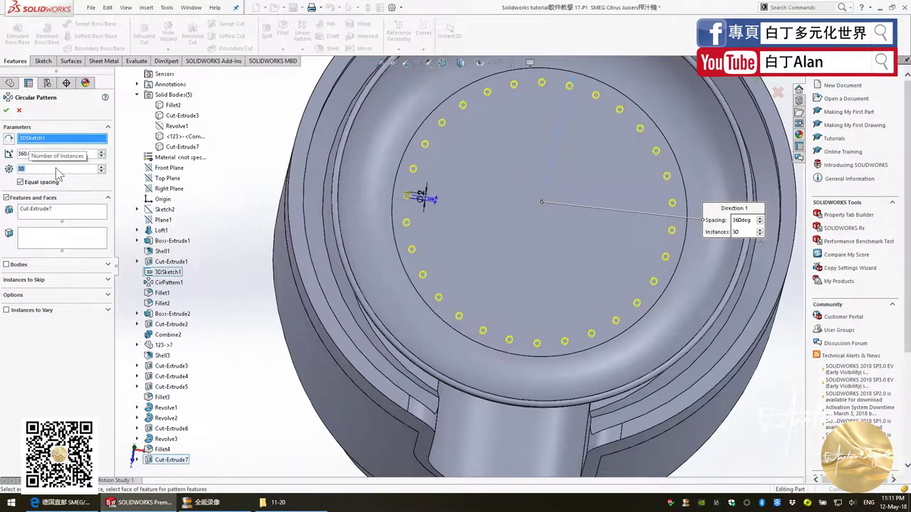
{"action": "type", "text": "60"}
{"action": "key", "text": "Return"}
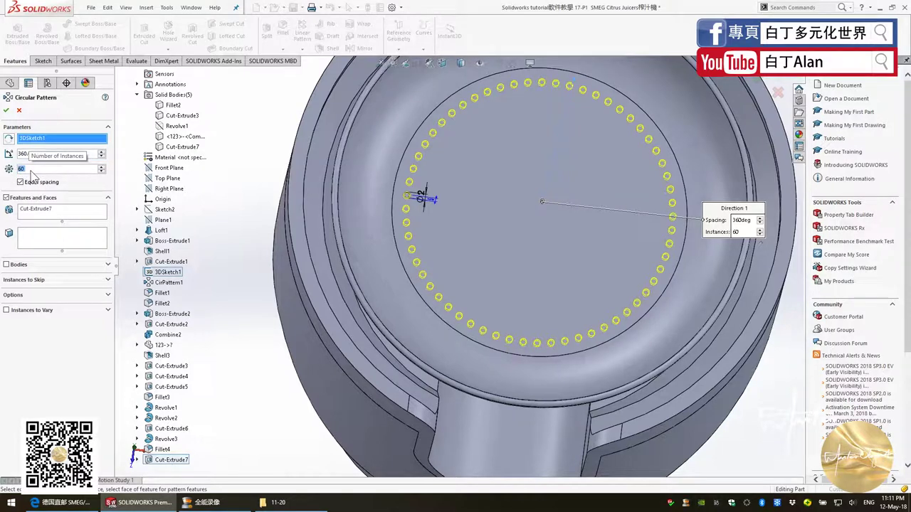
{"action": "type", "text": "70"}
{"action": "key", "text": "Return"}
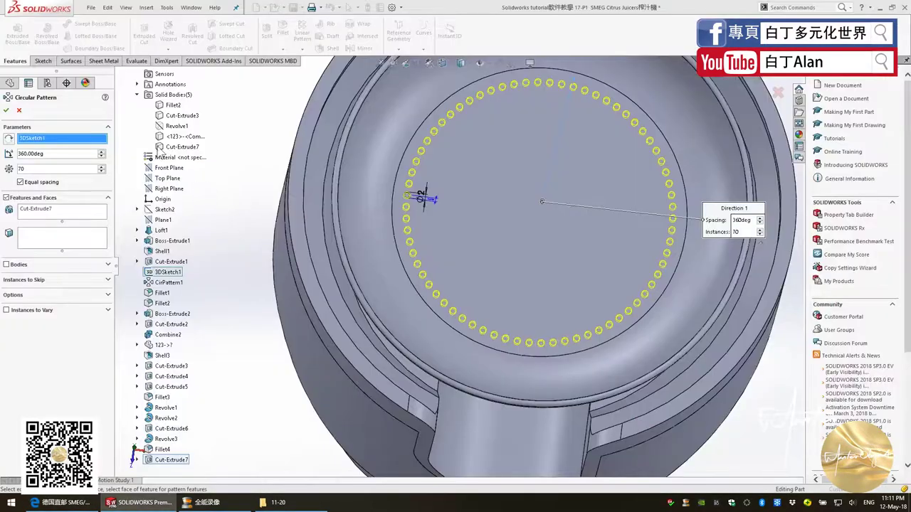
{"action": "left_click", "coordinate": [7, 111]}
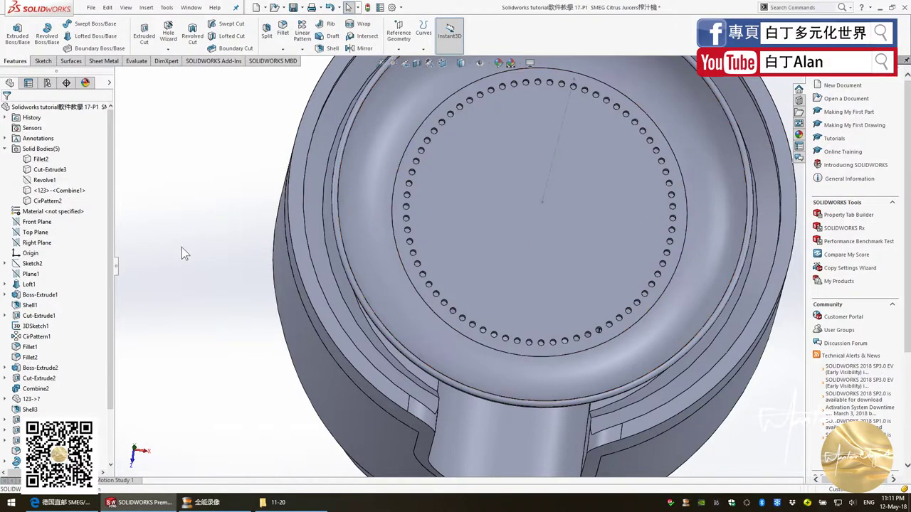
Step: Start a sketch on the bowl face and draw a small circle at a hole position
{"action": "left_click", "coordinate": [437, 193]}
{"action": "left_click", "coordinate": [47, 32]}
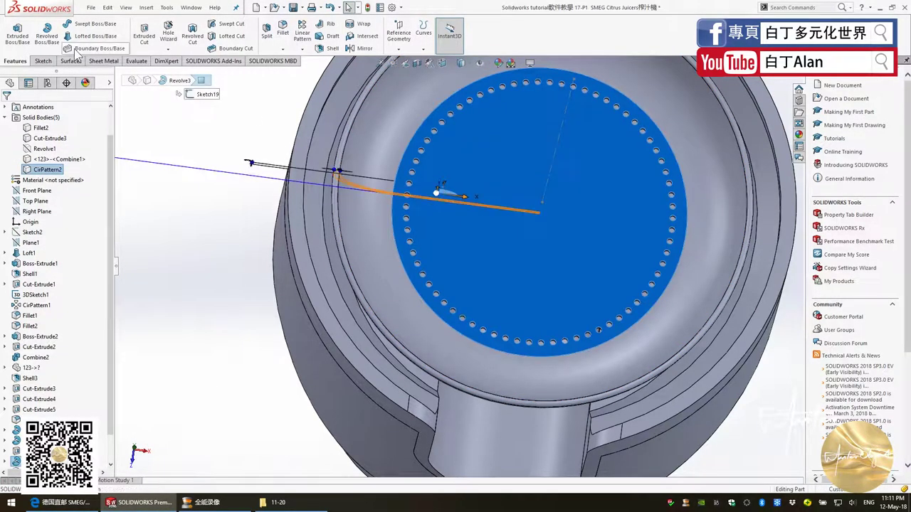
{"action": "left_click", "coordinate": [43, 61]}
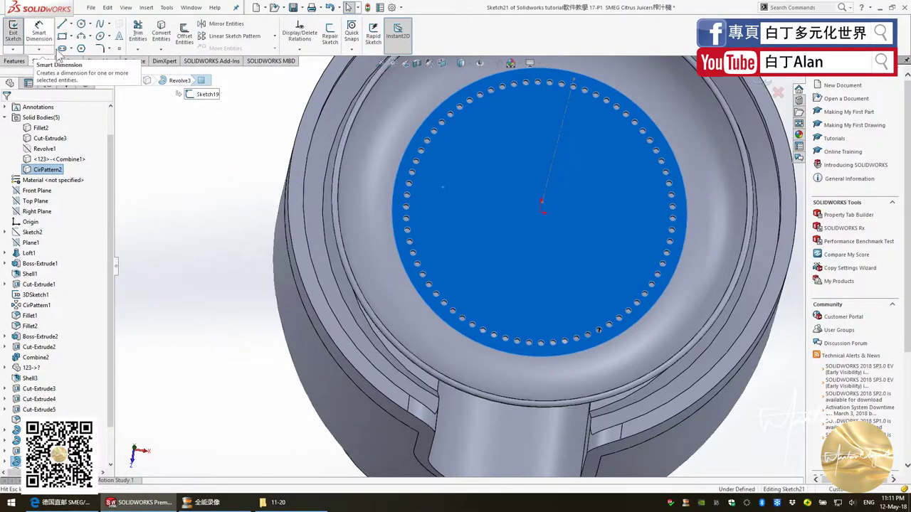
{"action": "left_click", "coordinate": [13, 32]}
{"action": "scroll", "coordinate": [374, 265], "scroll_direction": "down", "scroll_amount": 2}
{"action": "scroll", "coordinate": [407, 280], "scroll_direction": "down", "scroll_amount": 2}
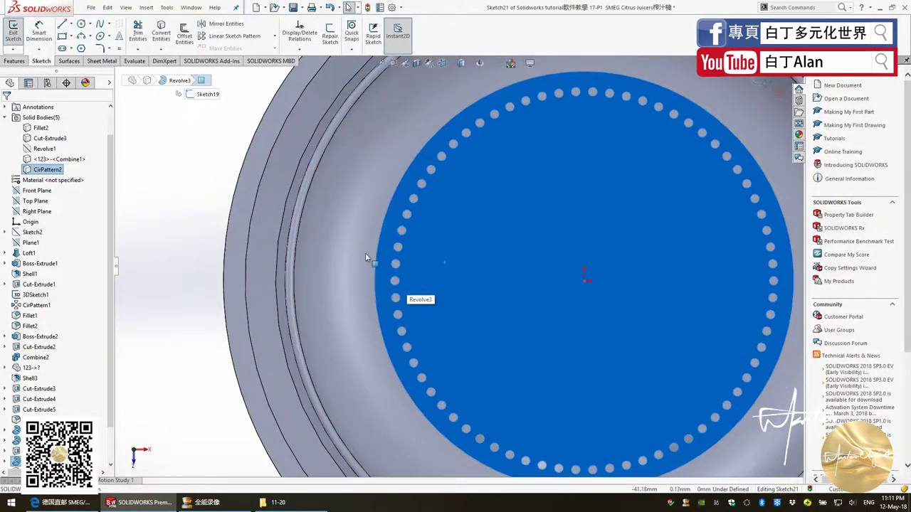
{"action": "left_click", "coordinate": [81, 23]}
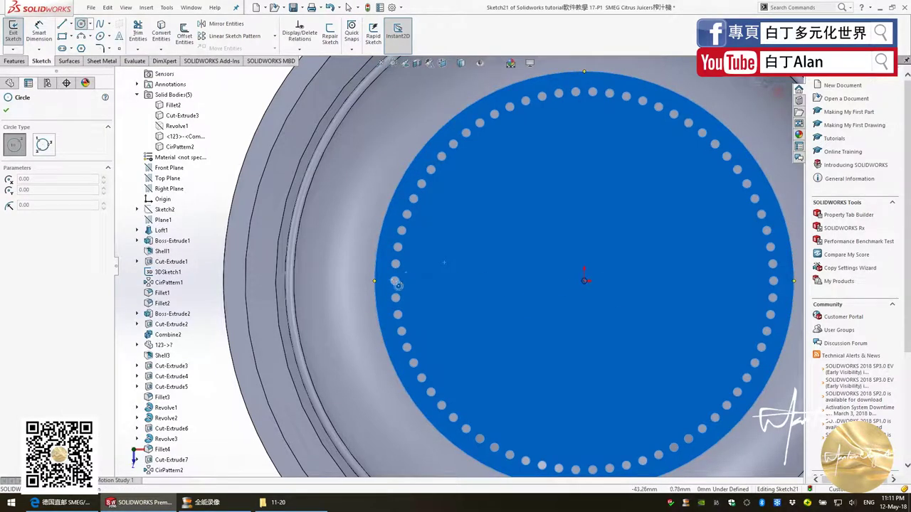
{"action": "left_click", "coordinate": [375, 281]}
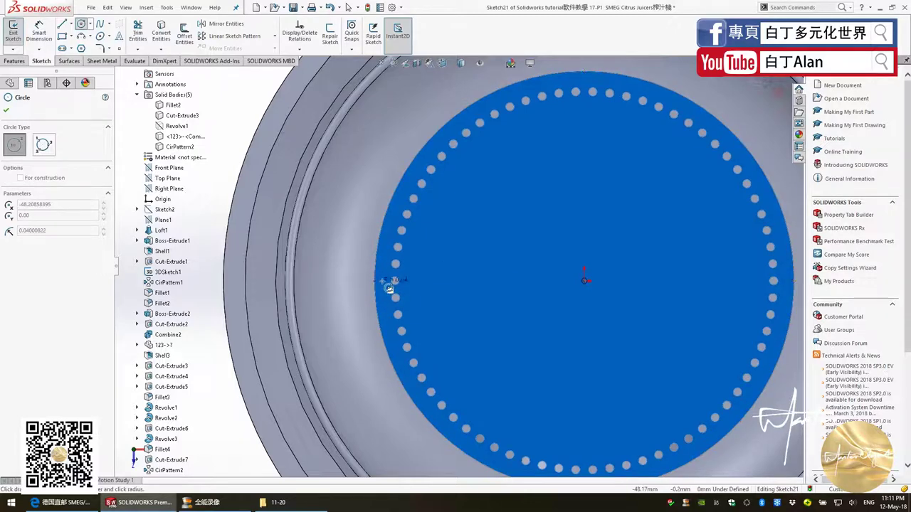
{"action": "left_click", "coordinate": [392, 281]}
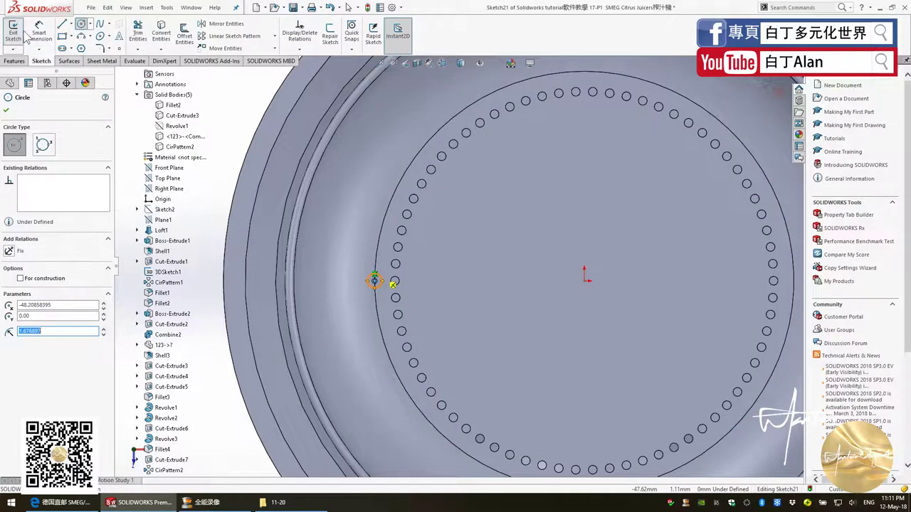
{"action": "scroll", "coordinate": [390, 288], "scroll_direction": "down", "scroll_amount": 1}
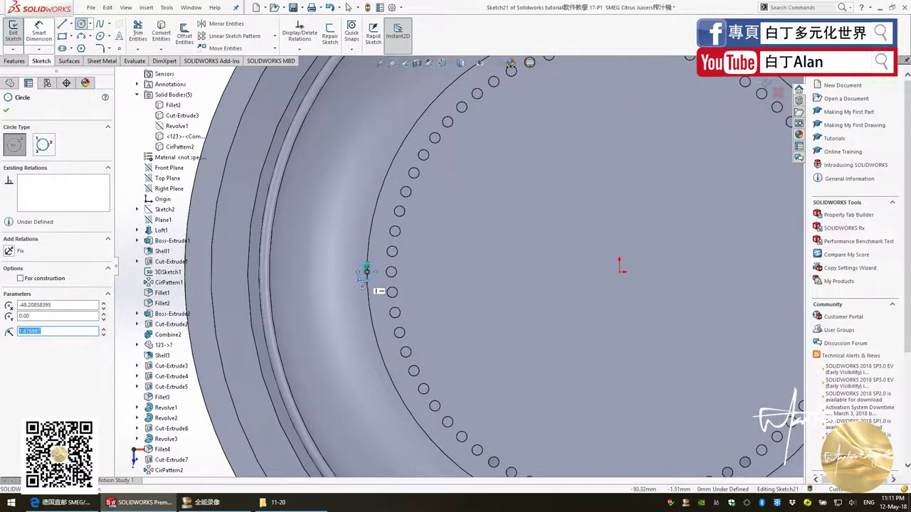
{"action": "key", "text": "Escape"}
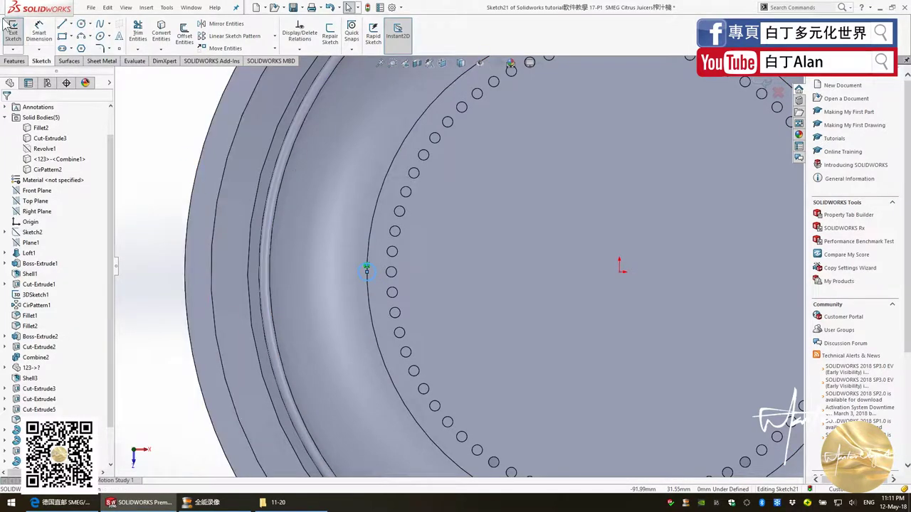
Step: Dimension the small circle to a 2 mm diameter
{"action": "left_click", "coordinate": [39, 32]}
{"action": "left_click", "coordinate": [364, 271]}
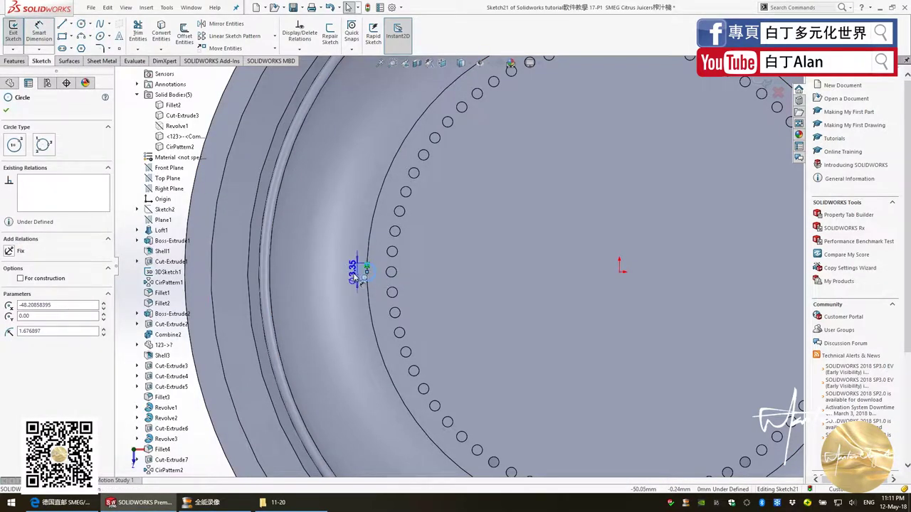
{"action": "left_click", "coordinate": [349, 276]}
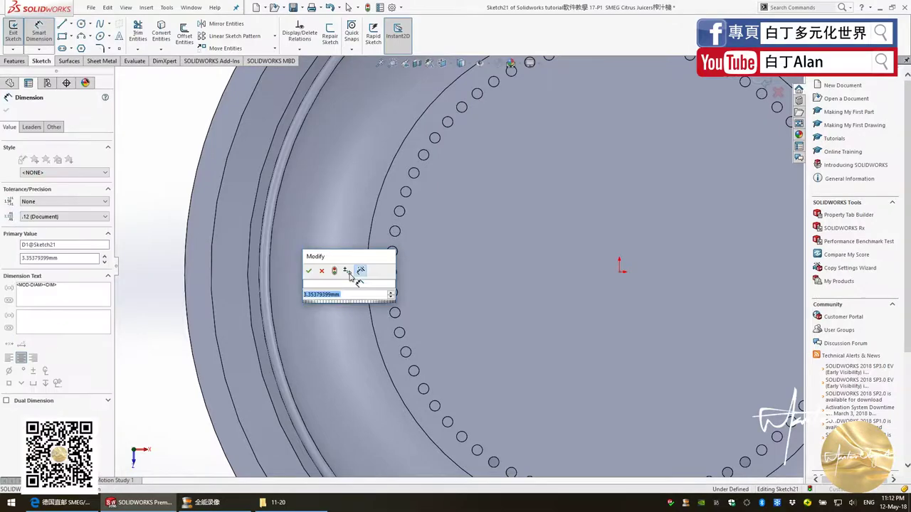
{"action": "type", "text": "2"}
{"action": "key", "text": "Return"}
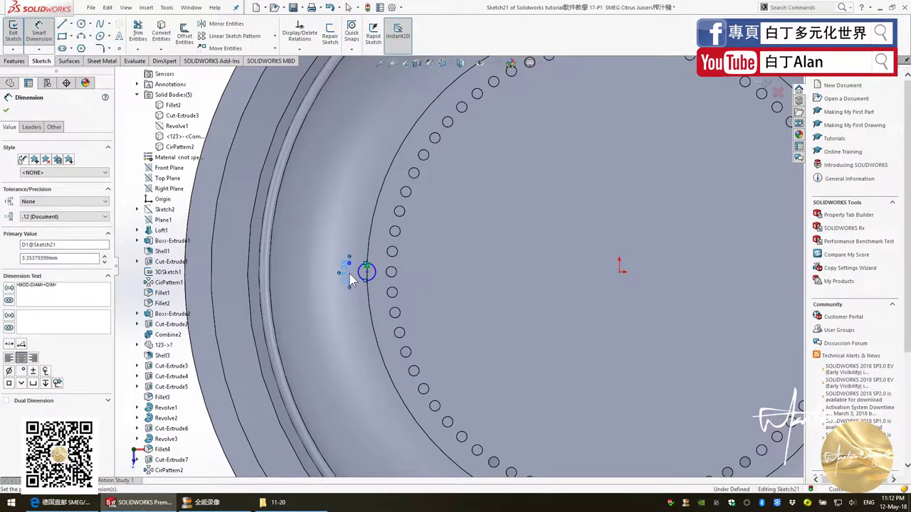
{"action": "left_click", "coordinate": [6, 110]}
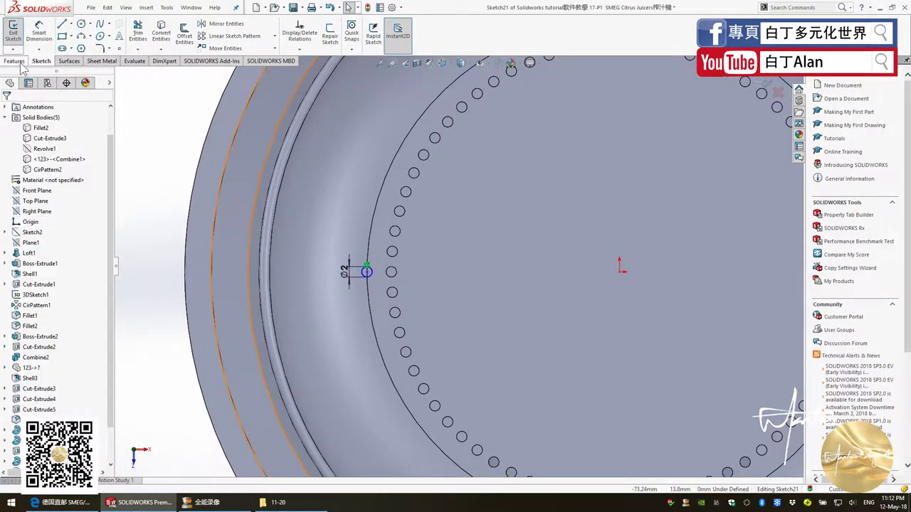
Step: Extrude-cut the 2 mm circle 5 mm blind into the bowl
{"action": "left_click", "coordinate": [14, 61]}
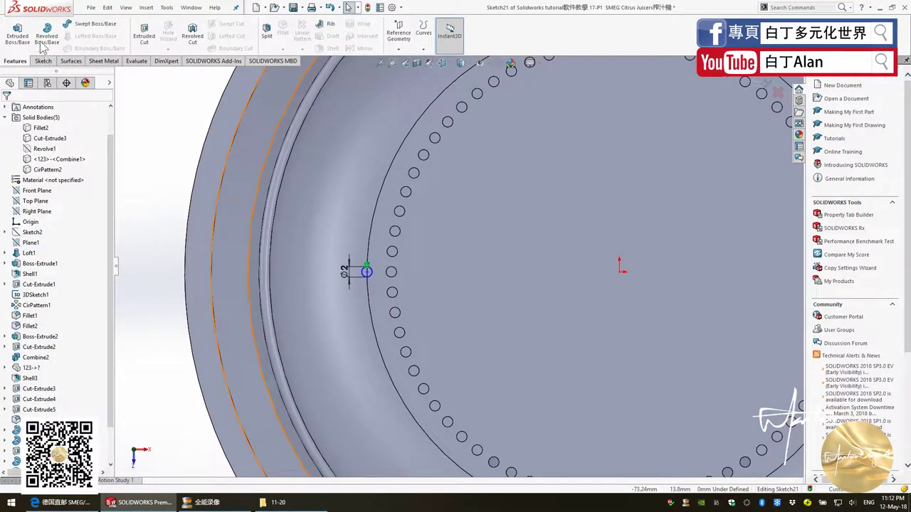
{"action": "left_click", "coordinate": [143, 32]}
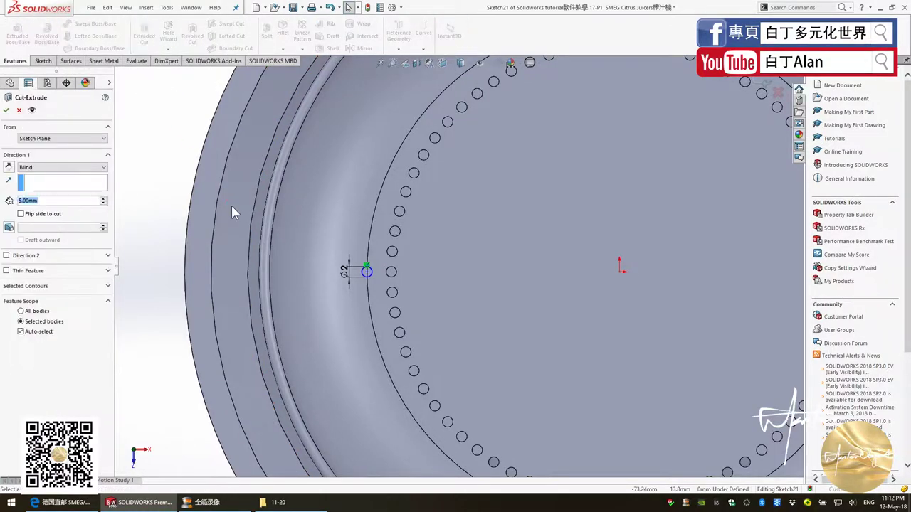
{"action": "left_click", "coordinate": [6, 110]}
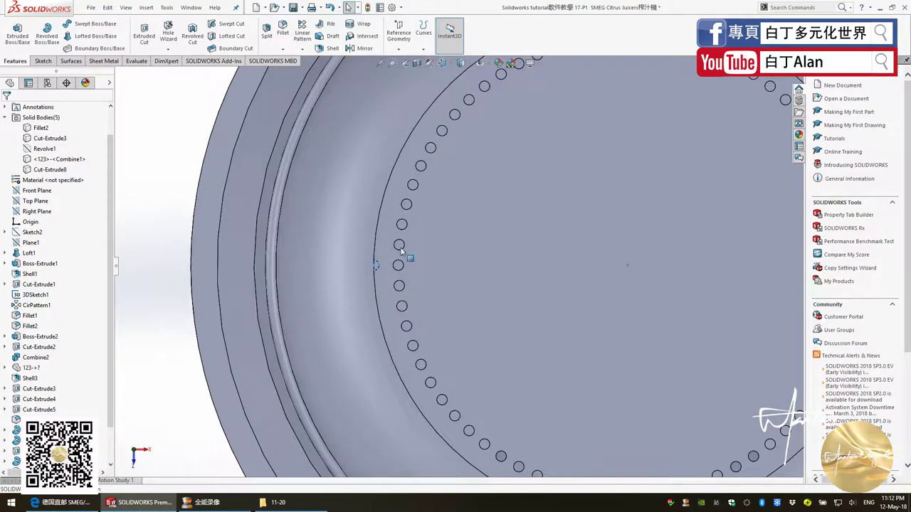
Step: Edit Cut-Extrude8 to add a 5 mm blind Direction 2 cut, then inspect the hole
{"action": "key", "text": "ctrl+shift+z"}
{"action": "left_click", "coordinate": [197, 254]}
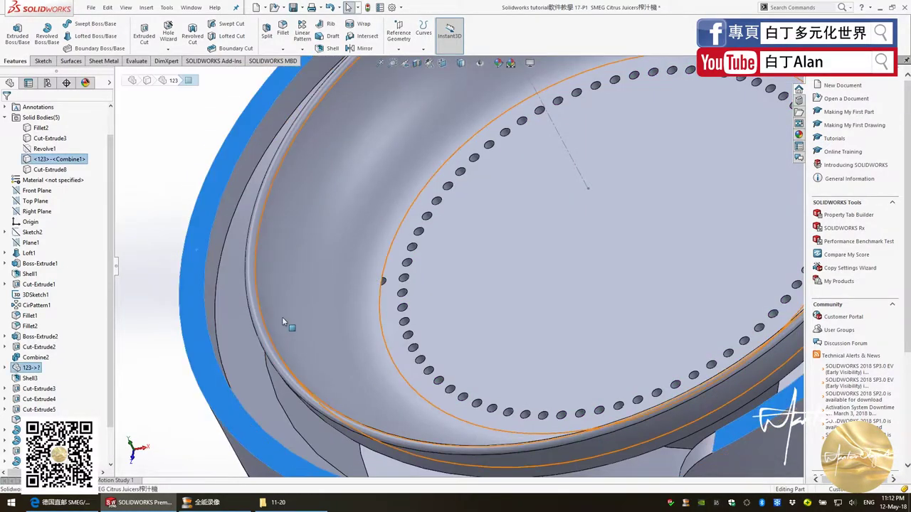
{"action": "middle_click_drag", "start_coordinate": [282, 316], "coordinate": [252, 198]}
{"action": "key", "text": "ctrl+shift+z"}
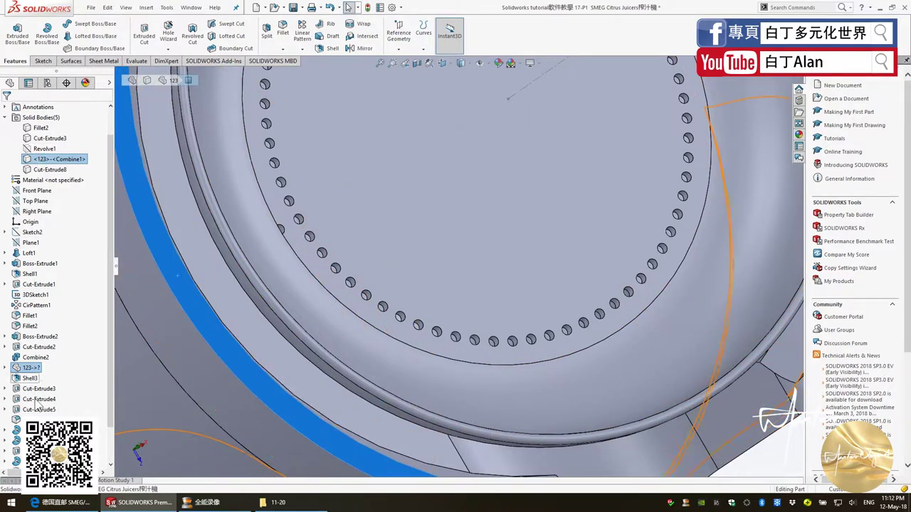
{"action": "right_click", "coordinate": [279, 230]}
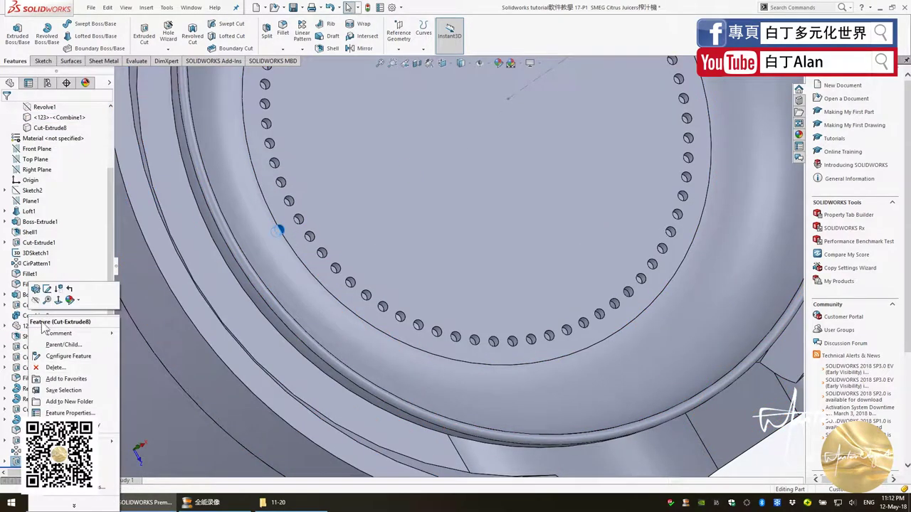
{"action": "left_click", "coordinate": [39, 292]}
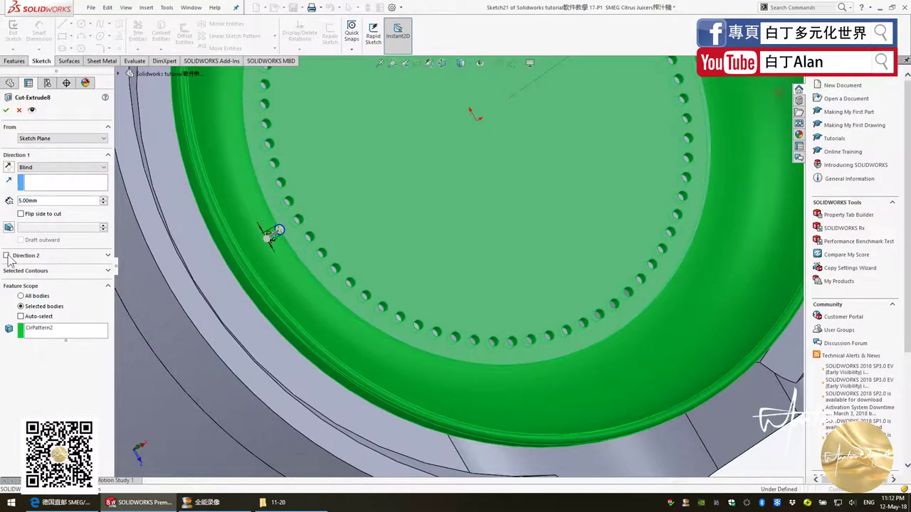
{"action": "left_click", "coordinate": [7, 256]}
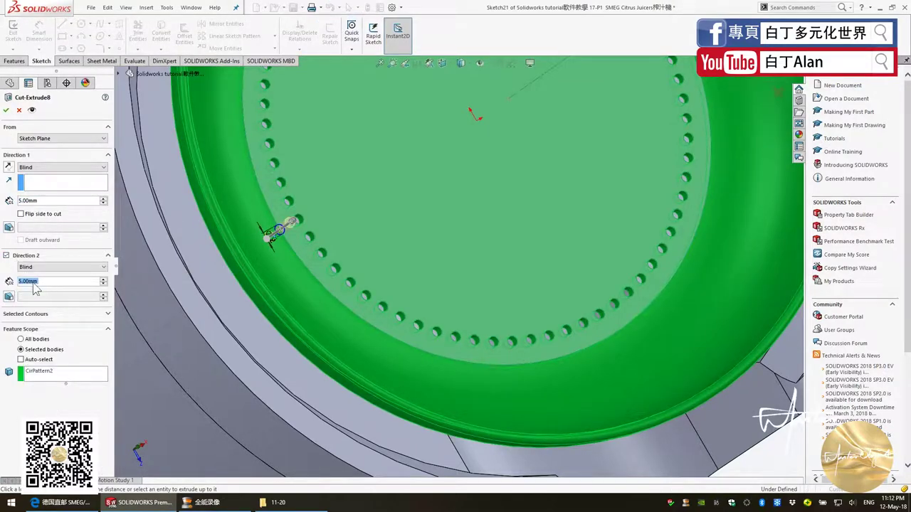
{"action": "left_click", "coordinate": [7, 111]}
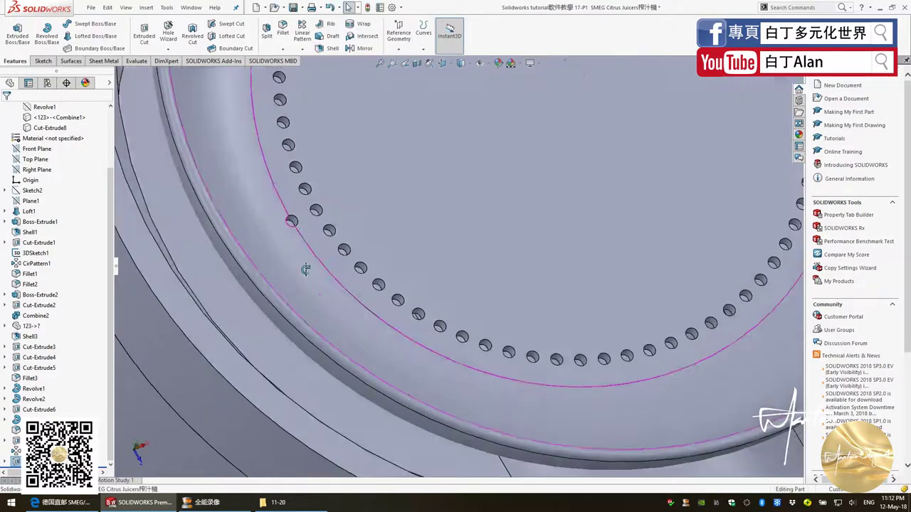
{"action": "scroll", "coordinate": [274, 206], "scroll_direction": "down", "scroll_amount": 3}
{"action": "middle_click_drag", "start_coordinate": [275, 207], "coordinate": [274, 234]}
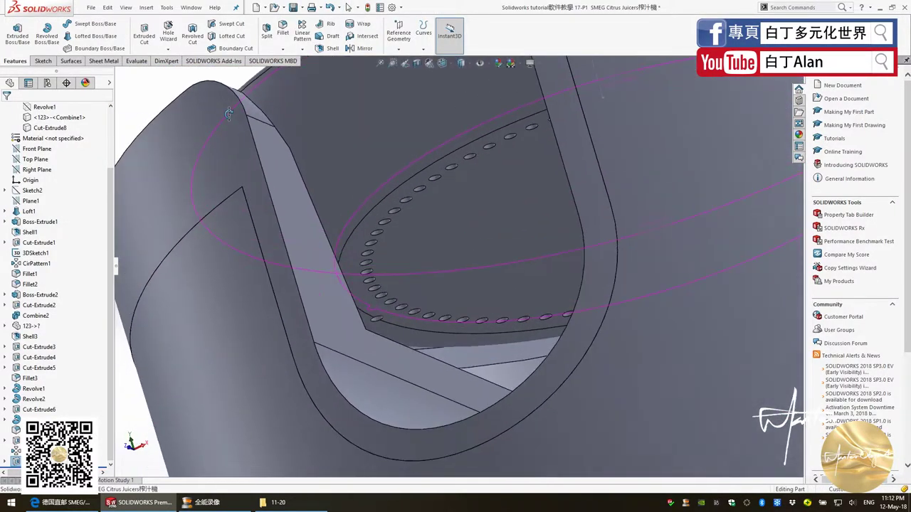
{"action": "scroll", "coordinate": [274, 234], "scroll_direction": "up", "scroll_amount": 3}
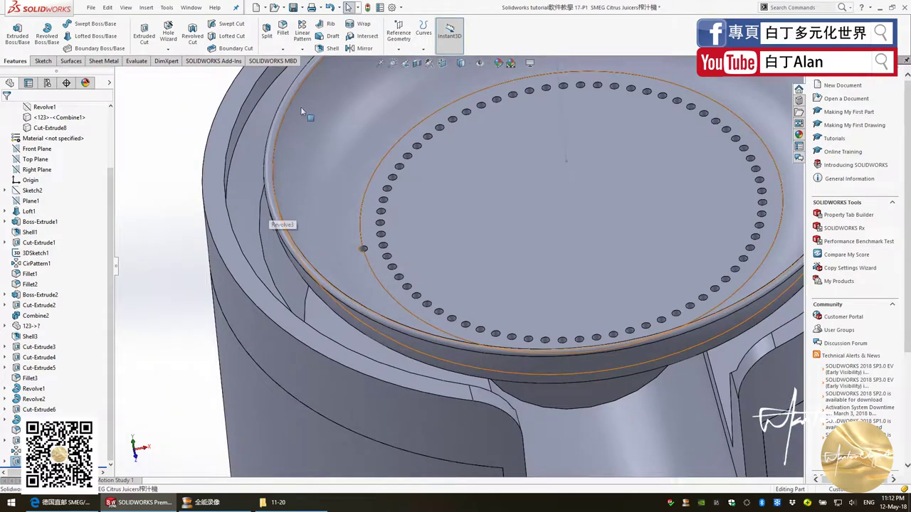
Step: Circular-pattern Cut-Extrude8 about 3DSketch1 with 75 equally spaced instances over 360°
{"action": "left_click", "coordinate": [302, 49]}
{"action": "left_click", "coordinate": [324, 72]}
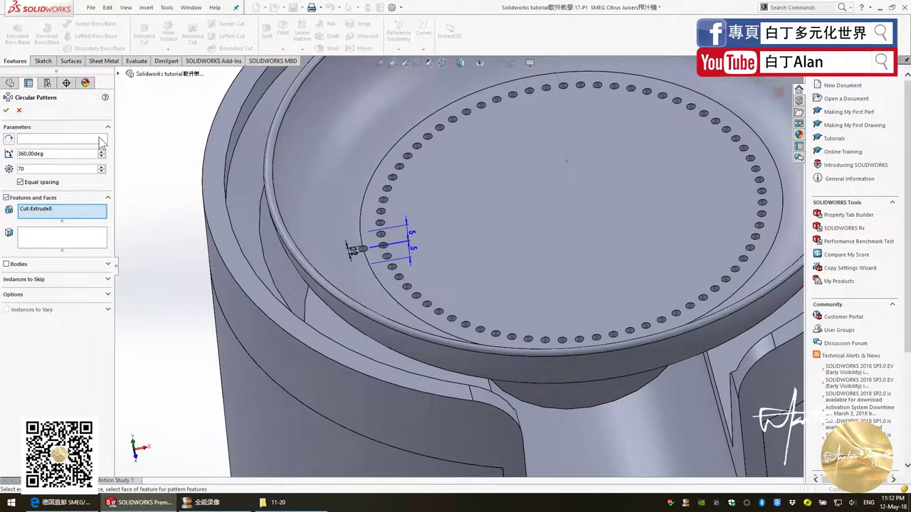
{"action": "left_click", "coordinate": [99, 139]}
{"action": "left_click", "coordinate": [565, 139]}
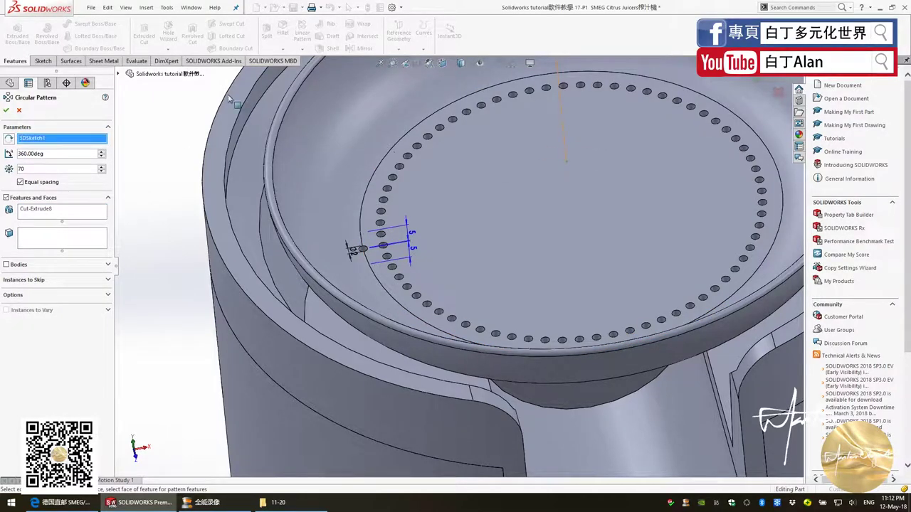
{"action": "key", "text": "c"}
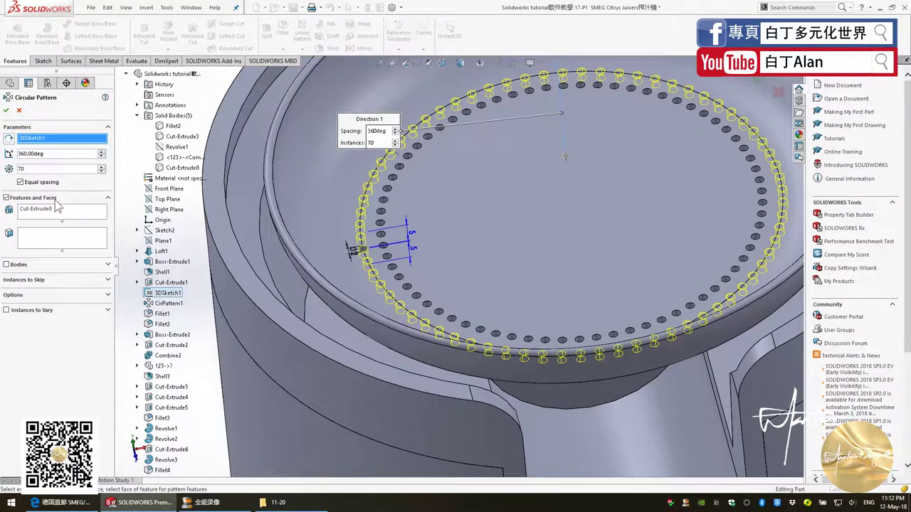
{"action": "scroll", "coordinate": [353, 287], "scroll_direction": "up", "scroll_amount": 3}
{"action": "middle_click_drag", "start_coordinate": [353, 287], "coordinate": [321, 300]}
{"action": "type", "text": "80"}
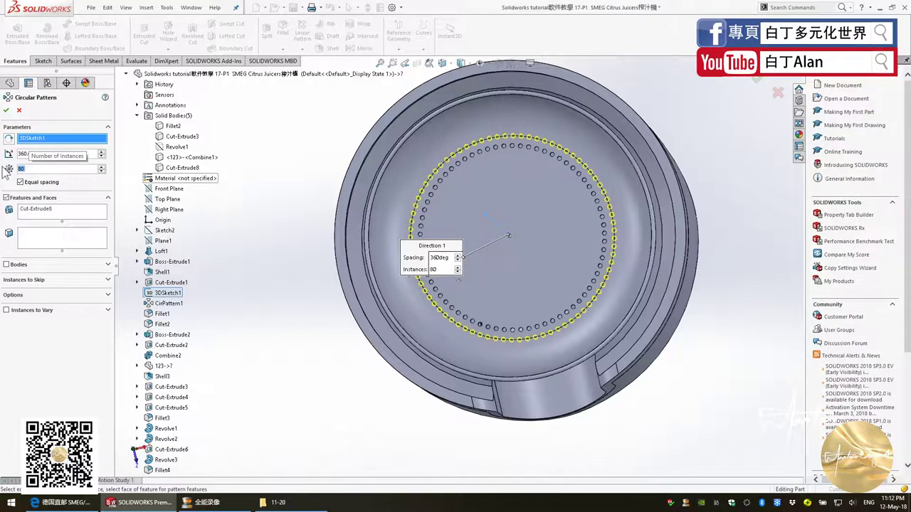
{"action": "type", "text": "75"}
{"action": "key", "text": "Return"}
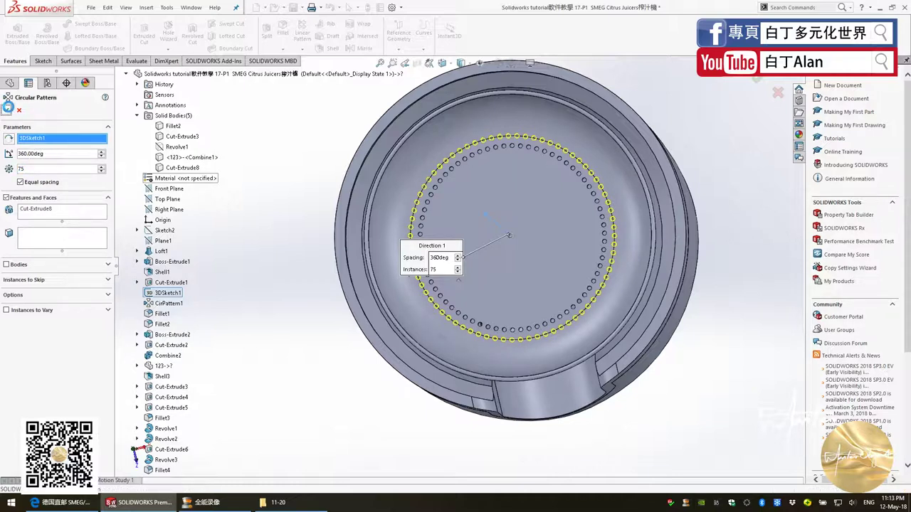
{"action": "left_click", "coordinate": [7, 110]}
{"action": "scroll", "coordinate": [527, 254], "scroll_direction": "down", "scroll_amount": 3}
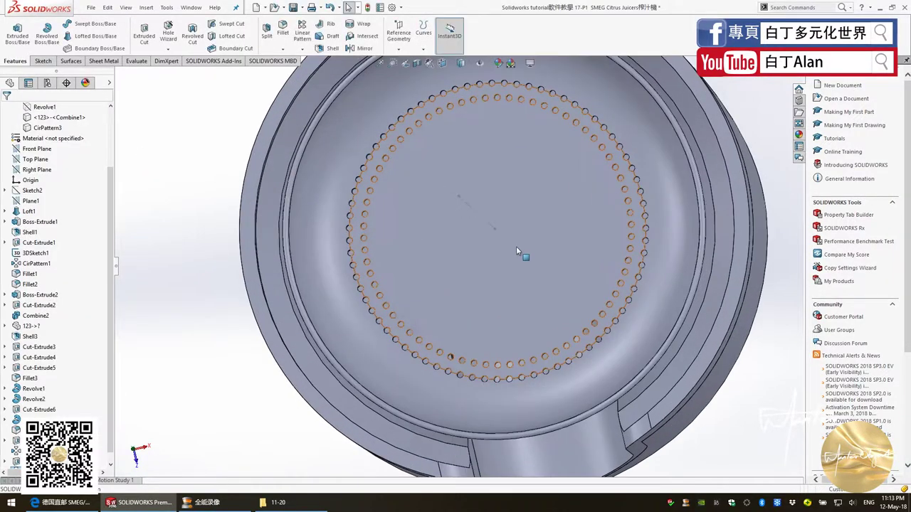
Step: Start a sketch on the bowl's top face and draw a small circle on the horizontal line
{"action": "left_click", "coordinate": [436, 228]}
{"action": "left_click", "coordinate": [41, 61]}
{"action": "left_click", "coordinate": [12, 29]}
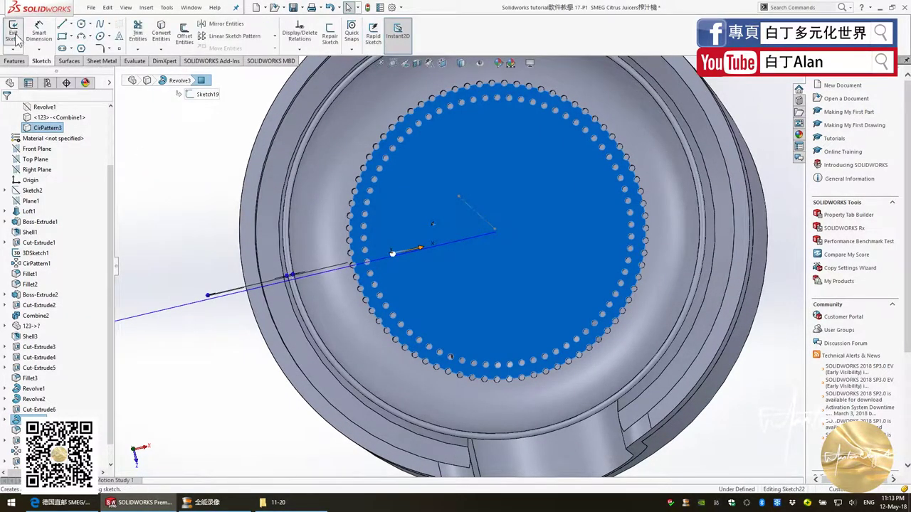
{"action": "scroll", "coordinate": [384, 249], "scroll_direction": "down", "scroll_amount": 2}
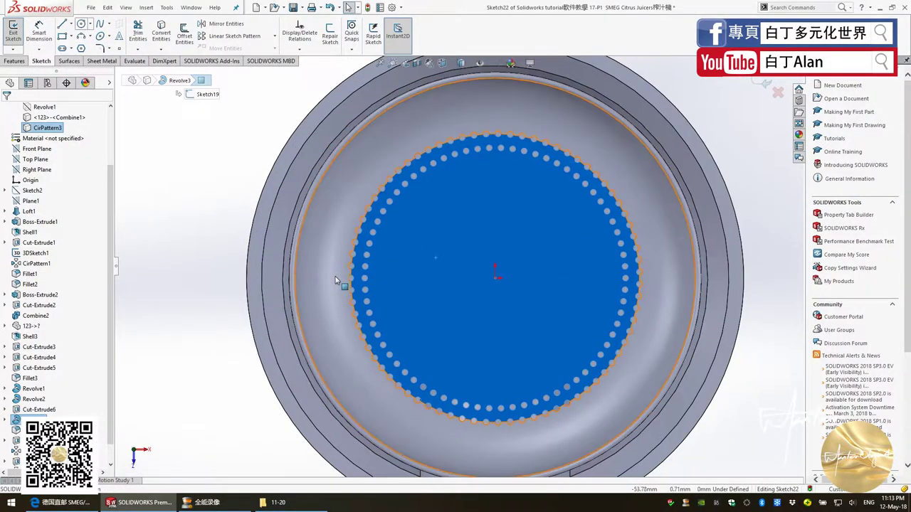
{"action": "left_click", "coordinate": [81, 24]}
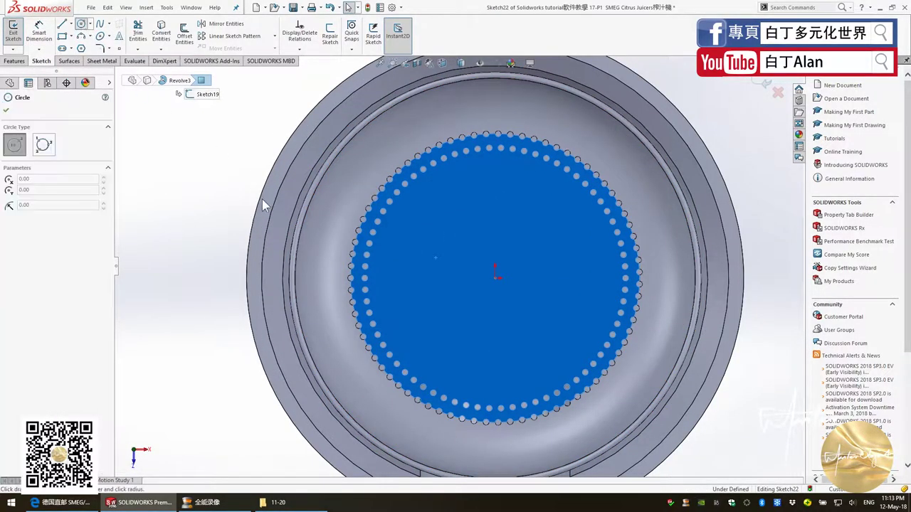
{"action": "left_click", "coordinate": [340, 278]}
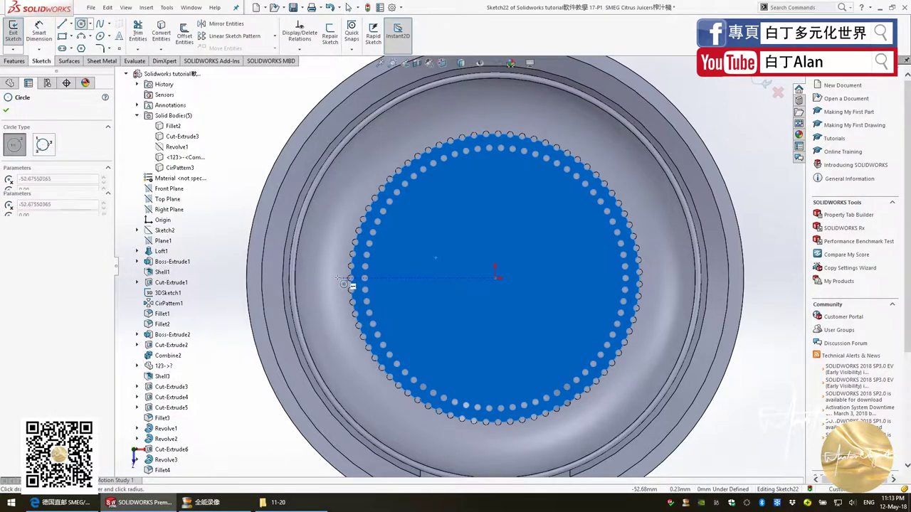
{"action": "left_click", "coordinate": [349, 284]}
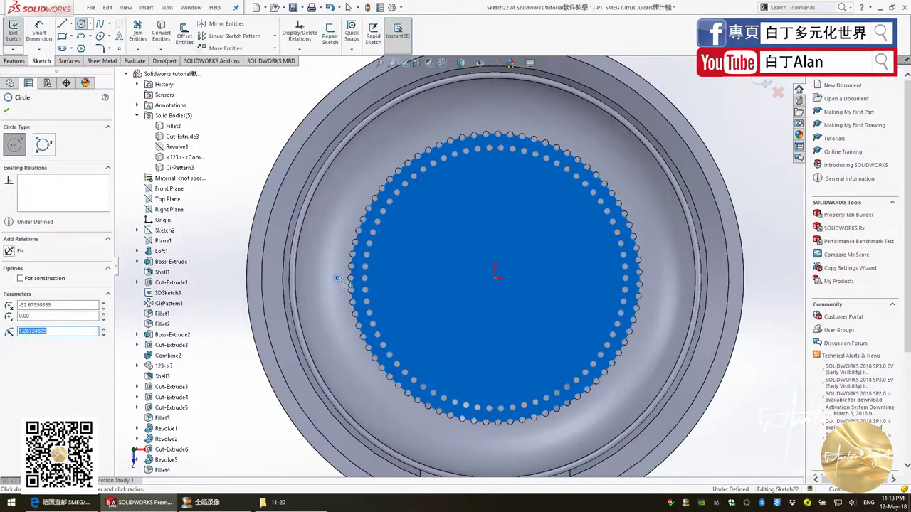
{"action": "scroll", "coordinate": [338, 284], "scroll_direction": "down", "scroll_amount": 3}
{"action": "key", "text": "Escape"}
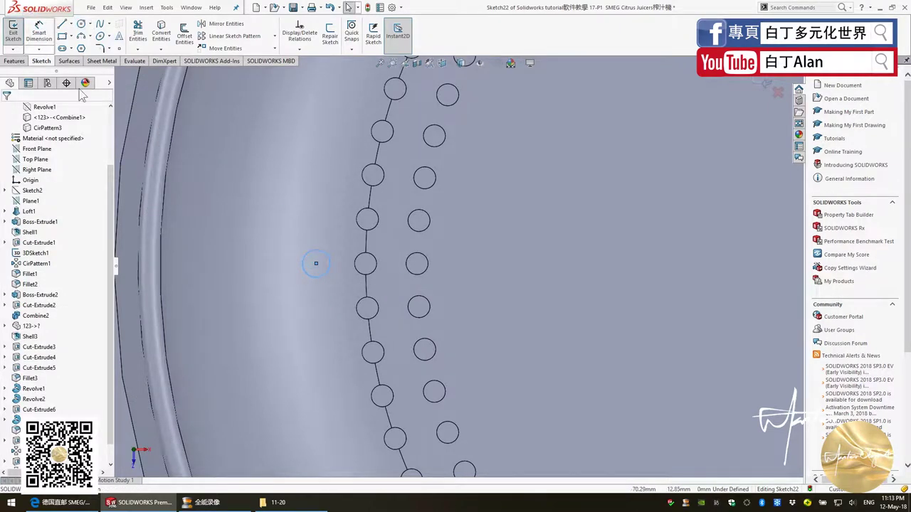
Step: Draw a circle outside the hole rings and give it a 2 mm diameter
{"action": "left_click", "coordinate": [316, 263]}
{"action": "left_click", "coordinate": [325, 254]}
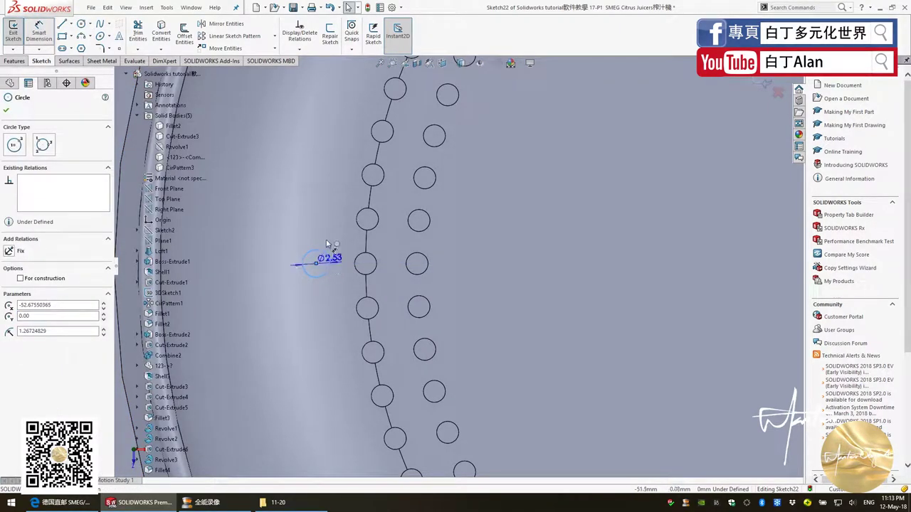
{"action": "key", "text": "d"}
{"action": "left_click", "coordinate": [321, 230]}
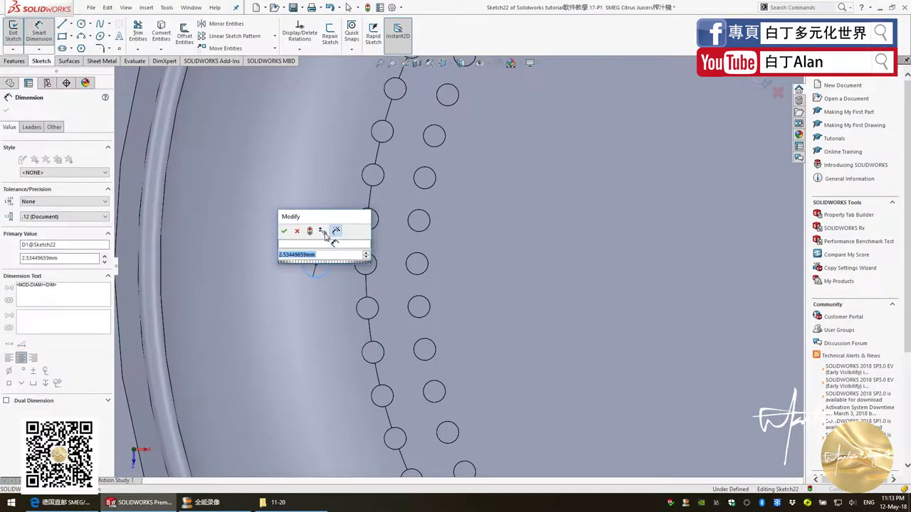
{"action": "type", "text": "2"}
{"action": "key", "text": "Return"}
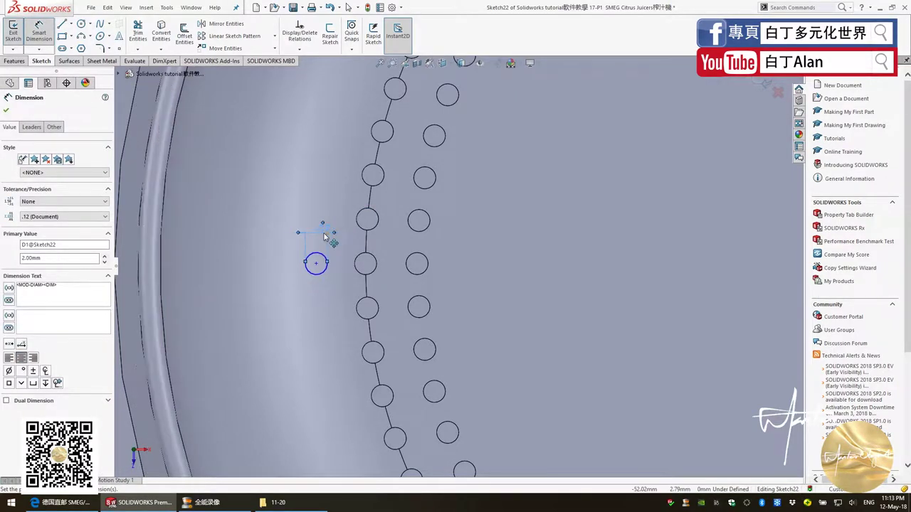
Step: Drag the ⌀2 circle's centre along the horizontal axis to about X -52.32, Y 0
{"action": "left_click", "coordinate": [315, 265]}
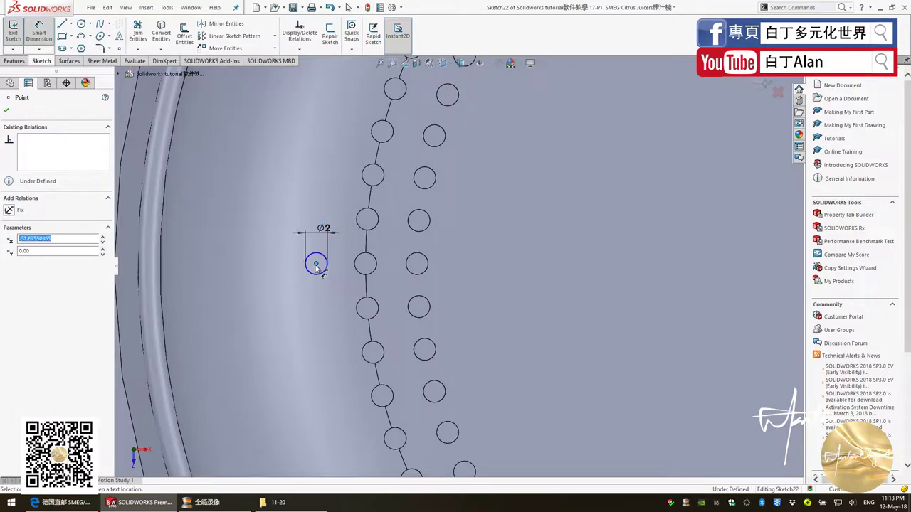
{"action": "left_click", "coordinate": [315, 266]}
{"action": "key", "text": "Escape"}
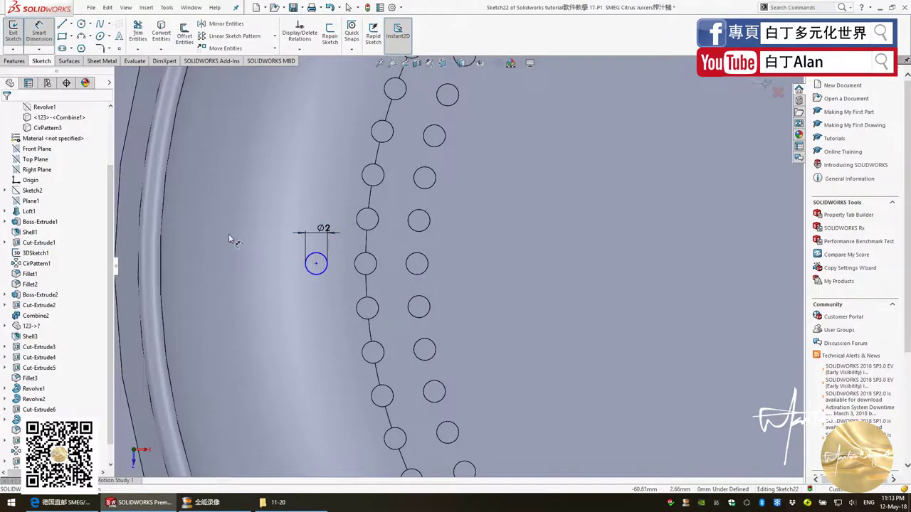
{"action": "left_click", "coordinate": [316, 266]}
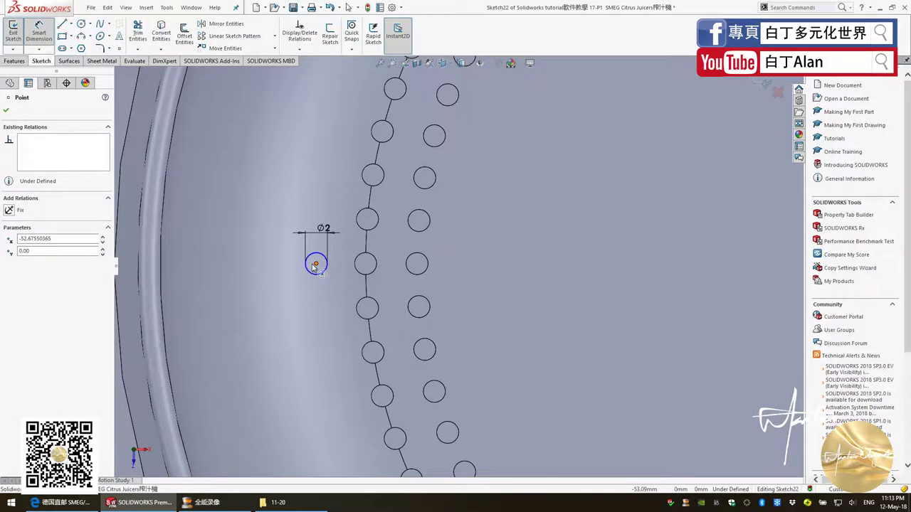
{"action": "left_click_drag", "start_coordinate": [315, 265], "coordinate": [308, 263]}
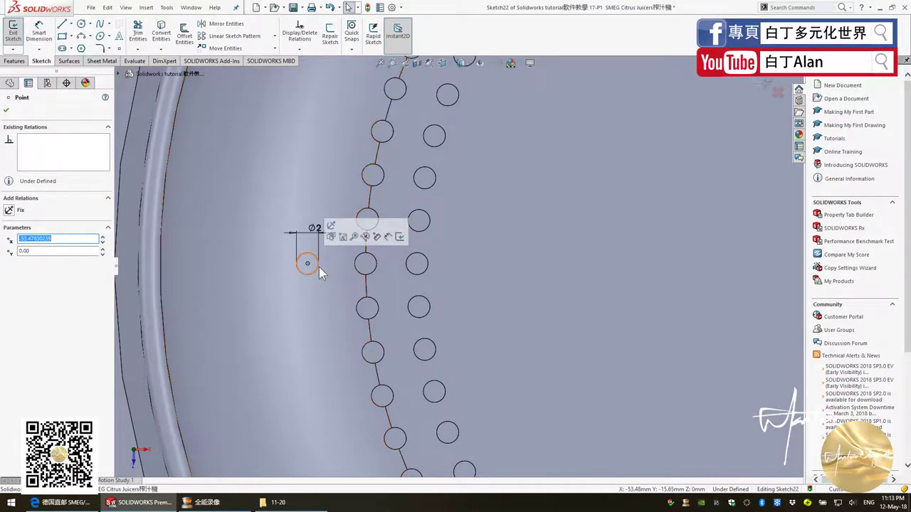
{"action": "left_click", "coordinate": [323, 265]}
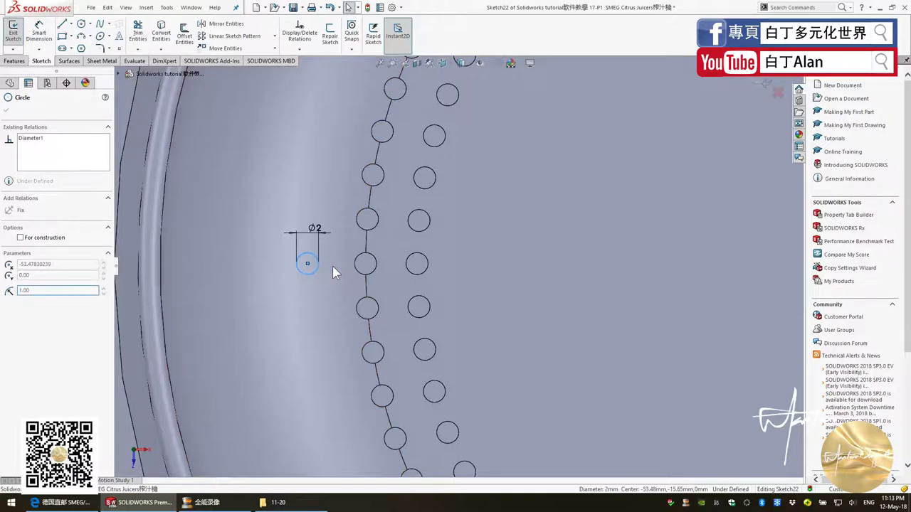
{"action": "key", "text": "Escape"}
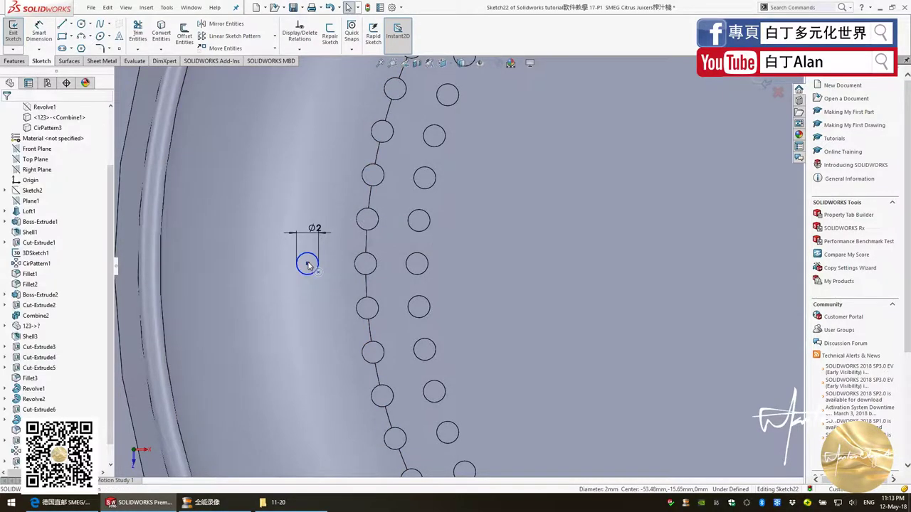
{"action": "left_click_drag", "start_coordinate": [308, 265], "coordinate": [320, 265]}
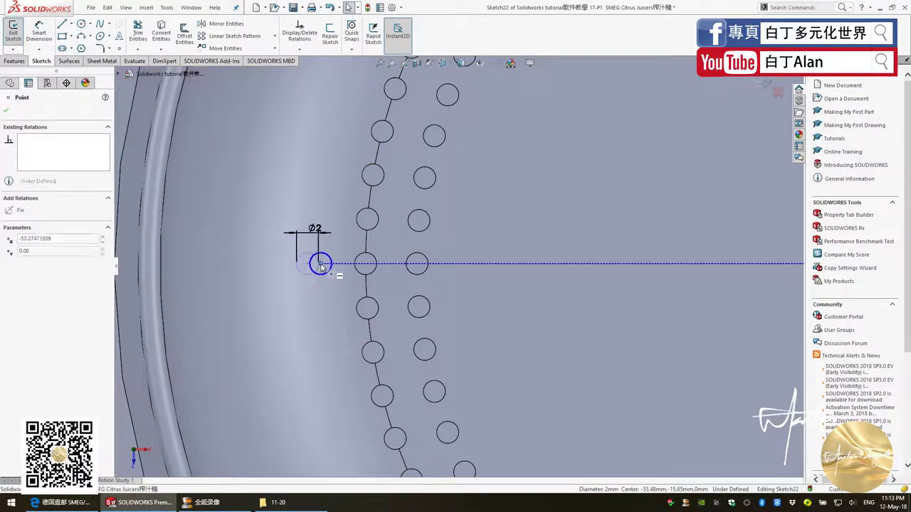
{"action": "left_click", "coordinate": [25, 61]}
Step: Cut the ⌀2 circle 5 mm blind in both directions as Cut-Extrude9
{"action": "left_click", "coordinate": [144, 34]}
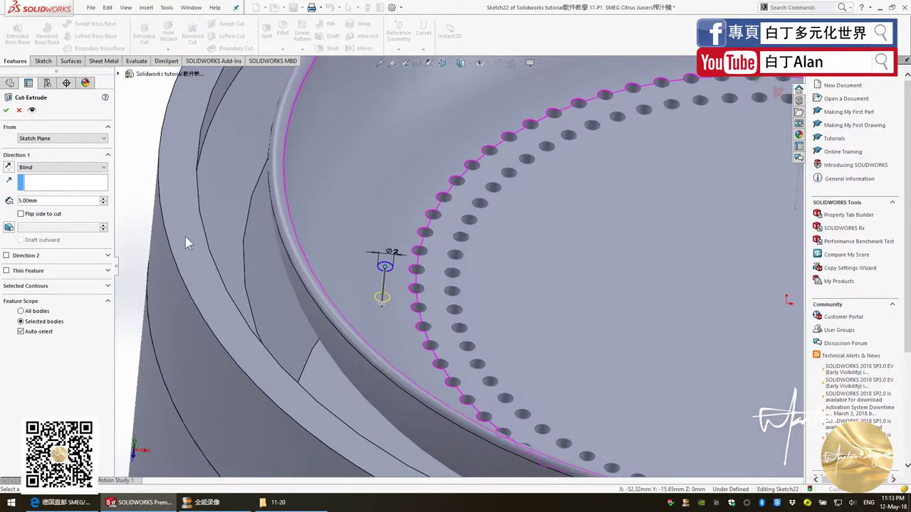
{"action": "left_click", "coordinate": [6, 256]}
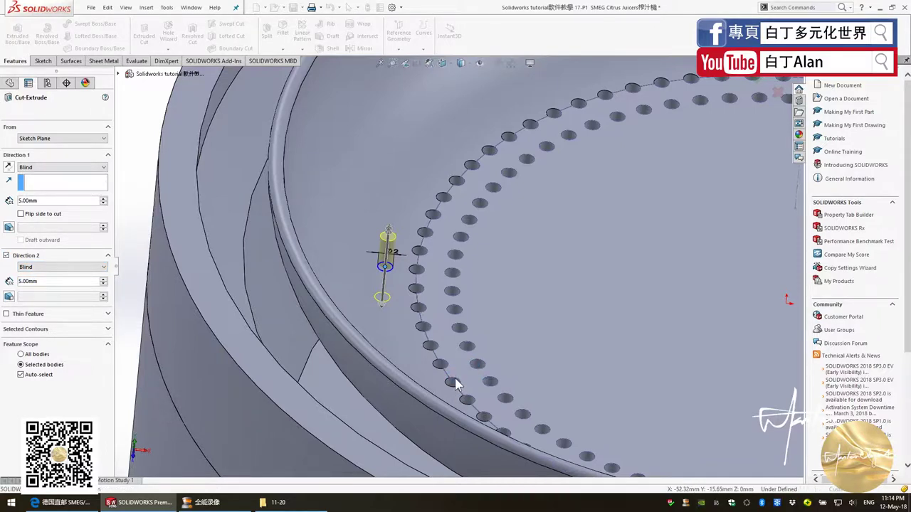
{"action": "key", "text": "Return"}
{"action": "scroll", "coordinate": [415, 347], "scroll_direction": "up", "scroll_amount": 3}
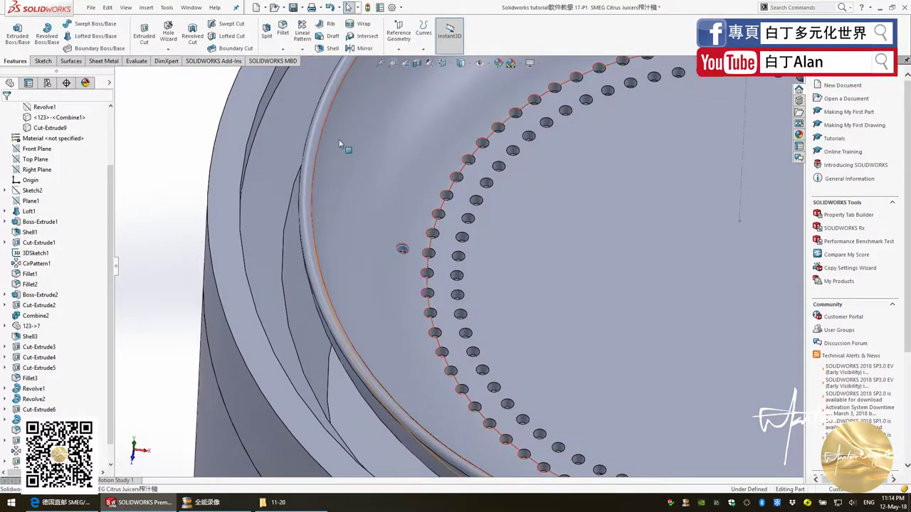
{"action": "scroll", "coordinate": [415, 348], "scroll_direction": "down", "scroll_amount": 4}
{"action": "left_click", "coordinate": [303, 49]}
{"action": "left_click", "coordinate": [321, 72]}
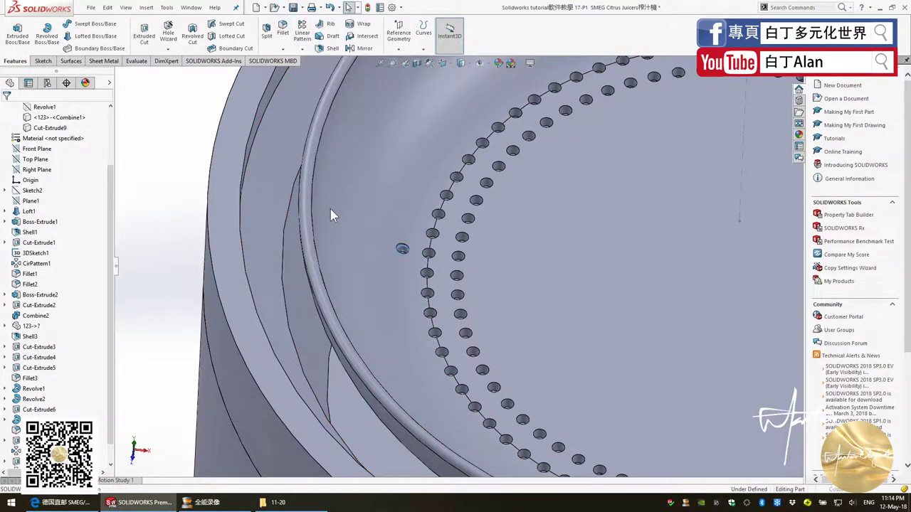
Step: Pattern Cut-Extrude9 about 3DSketch1 with 75 equally spaced instances over 360°
{"action": "left_click", "coordinate": [741, 183]}
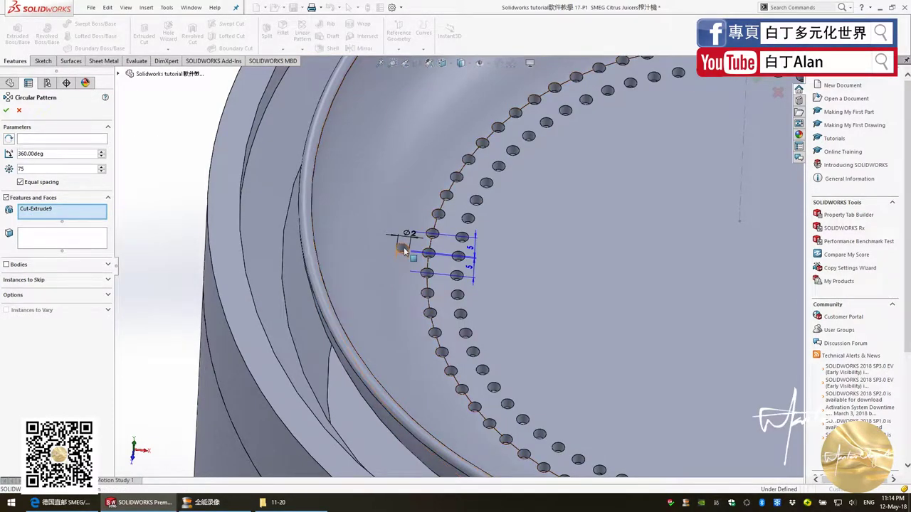
{"action": "key", "text": "Delete"}
{"action": "left_click", "coordinate": [51, 139]}
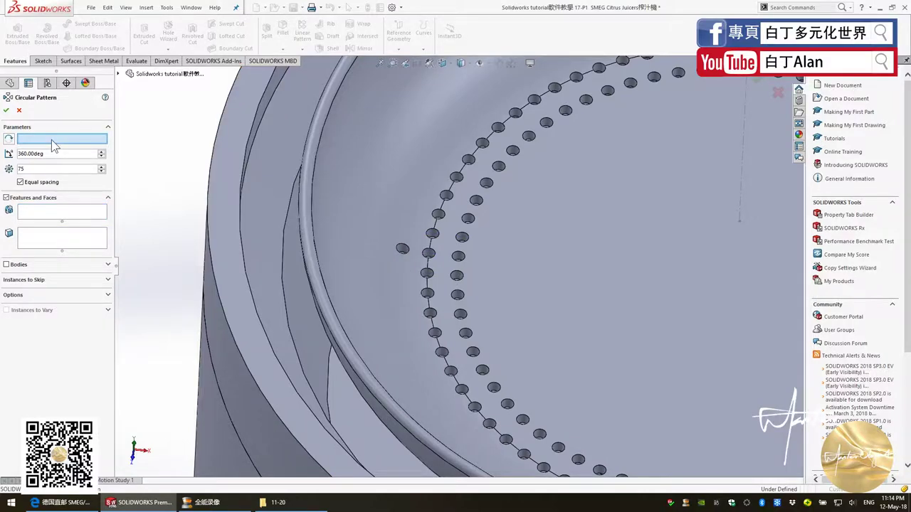
{"action": "left_click", "coordinate": [740, 191]}
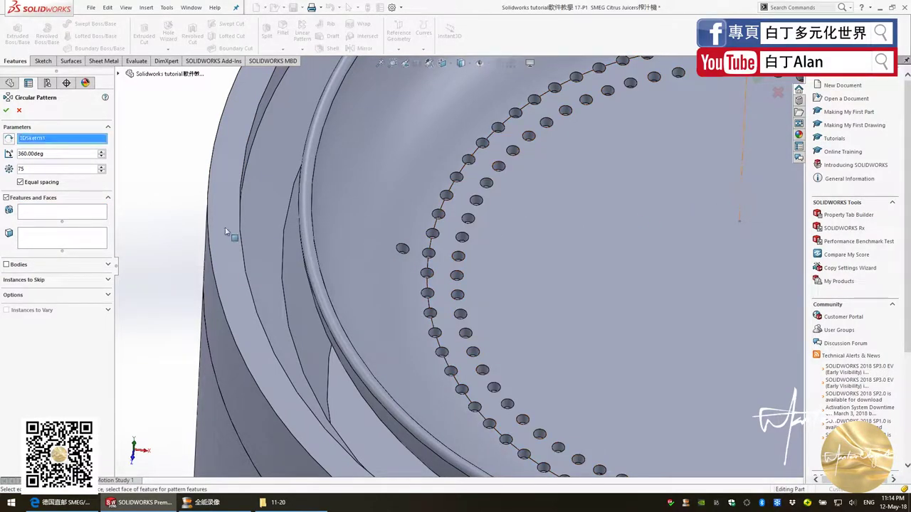
{"action": "left_click", "coordinate": [79, 215]}
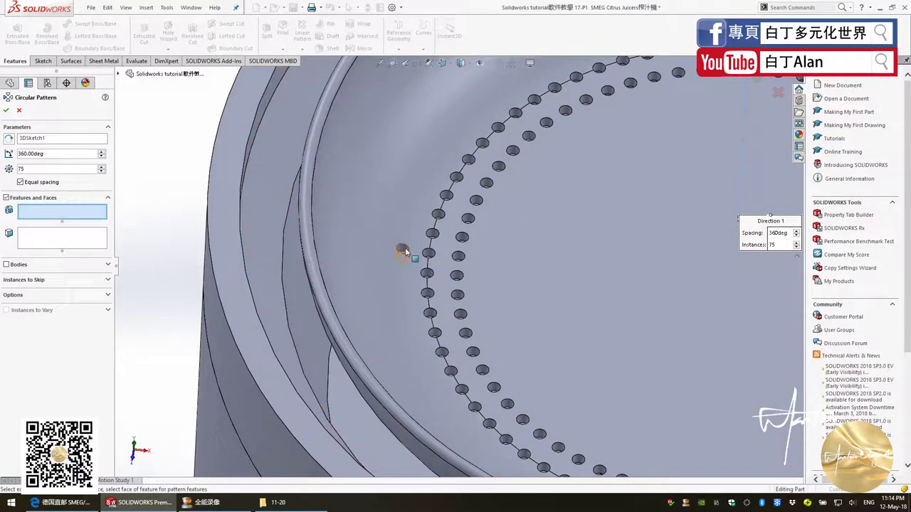
{"action": "left_click", "coordinate": [119, 73]}
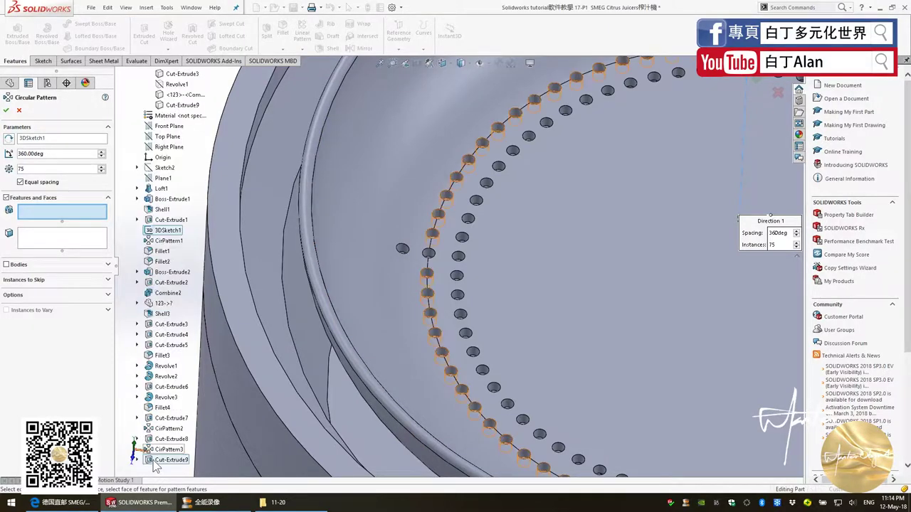
{"action": "left_click", "coordinate": [164, 460]}
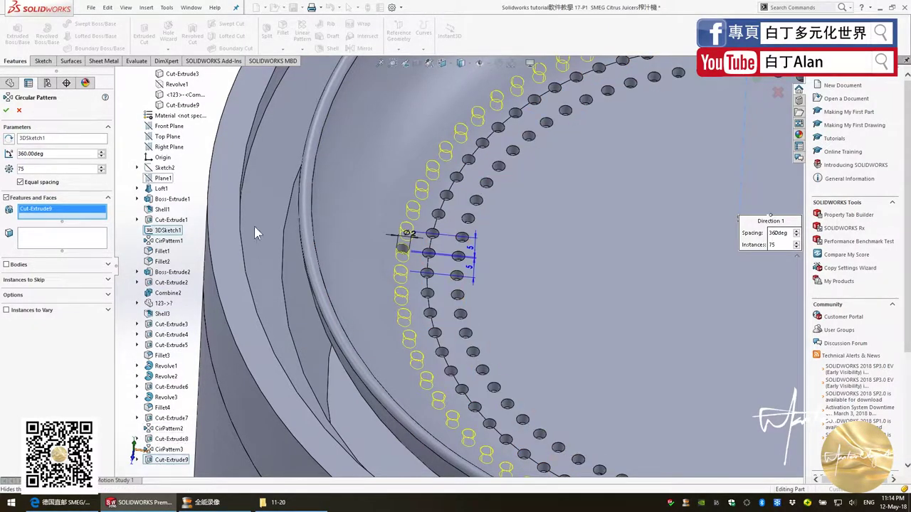
{"action": "middle_click_drag", "start_coordinate": [541, 280], "coordinate": [581, 331]}
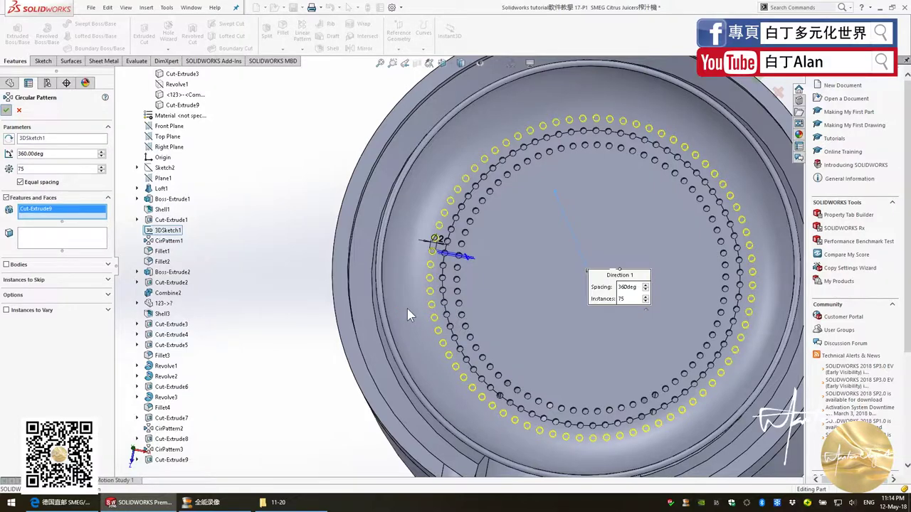
{"action": "key", "text": "Return"}
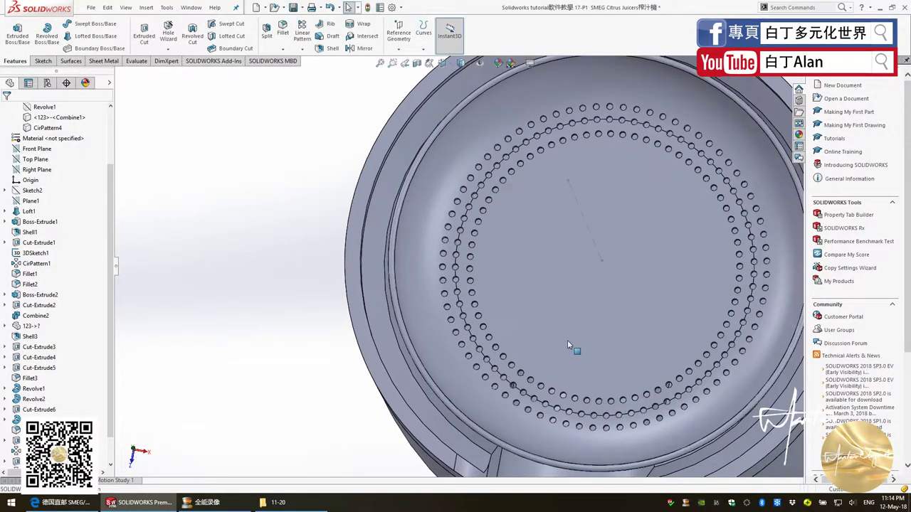
{"action": "middle_click_drag", "start_coordinate": [567, 340], "coordinate": [563, 144]}
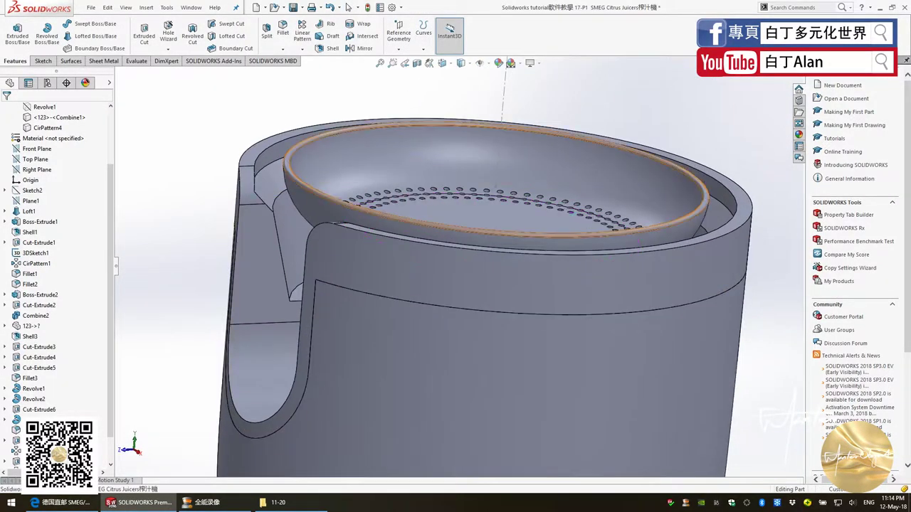
{"action": "left_click", "coordinate": [84, 503]}
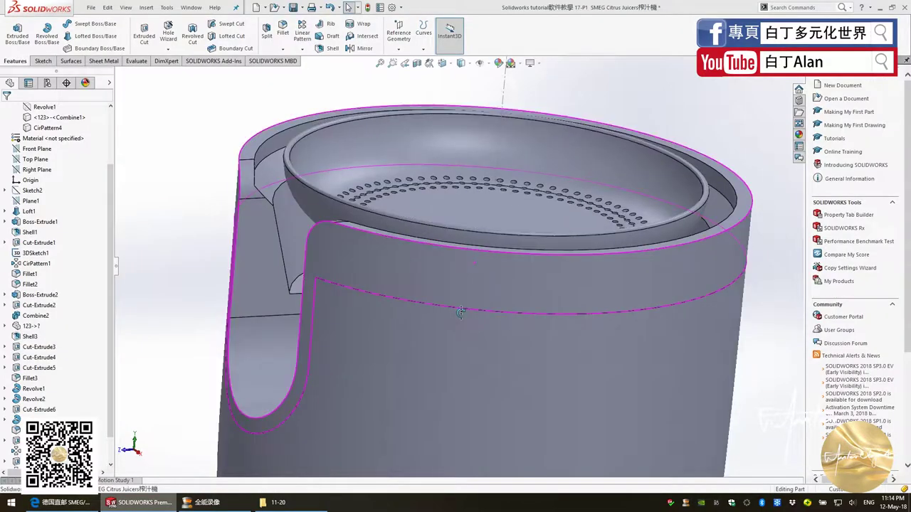
{"action": "scroll", "coordinate": [469, 217], "scroll_direction": "down", "scroll_amount": 3}
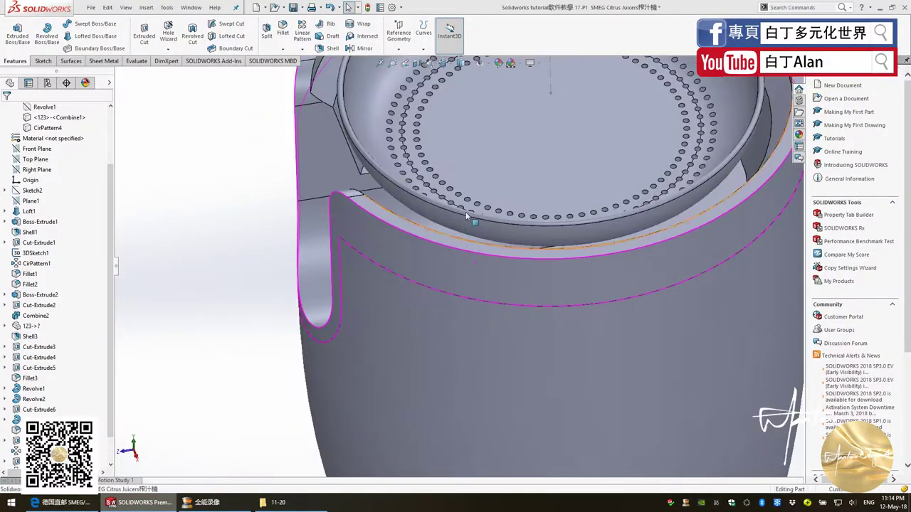
Step: Sketch a hexagon centred on the origin on the bowl's inner base face
{"action": "left_click", "coordinate": [493, 148]}
{"action": "left_click", "coordinate": [43, 61]}
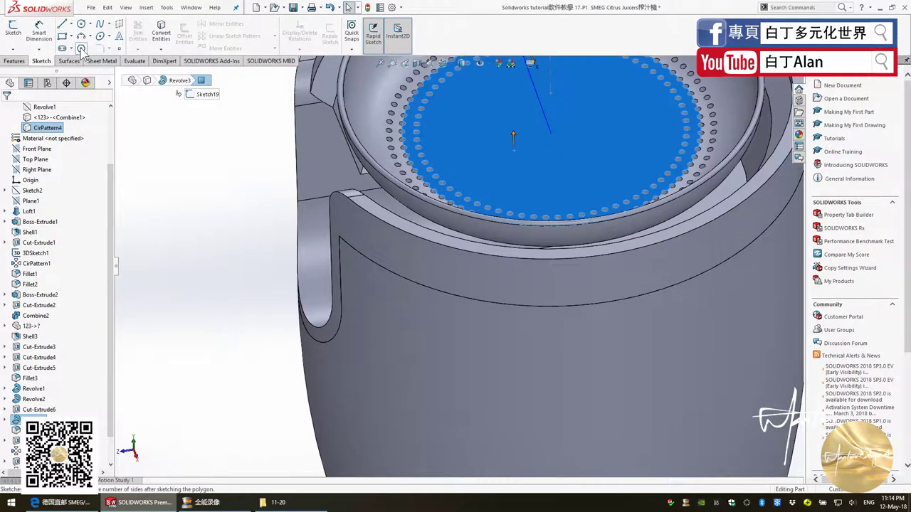
{"action": "left_click", "coordinate": [81, 47]}
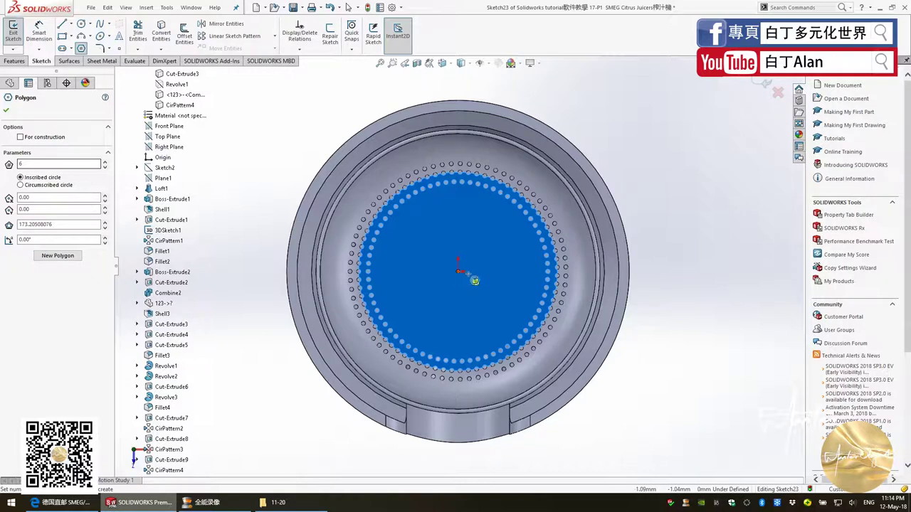
{"action": "left_click", "coordinate": [459, 271]}
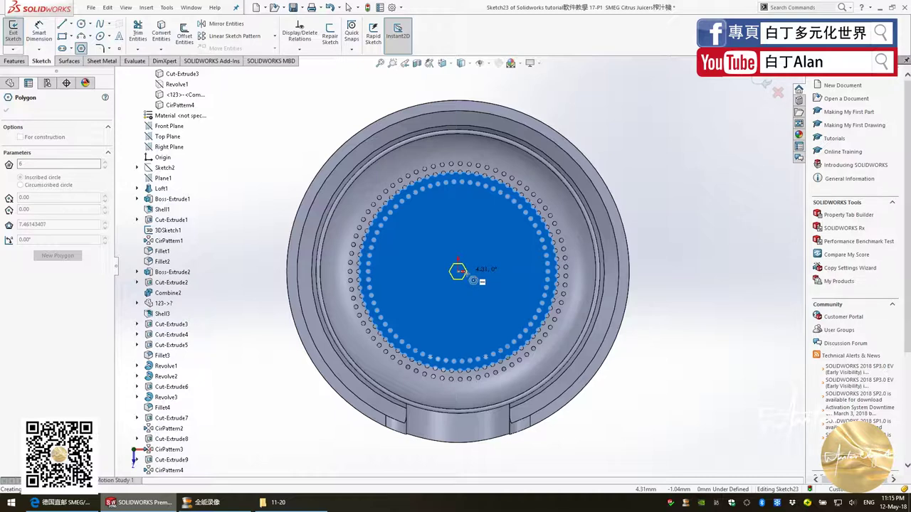
{"action": "left_click", "coordinate": [469, 274]}
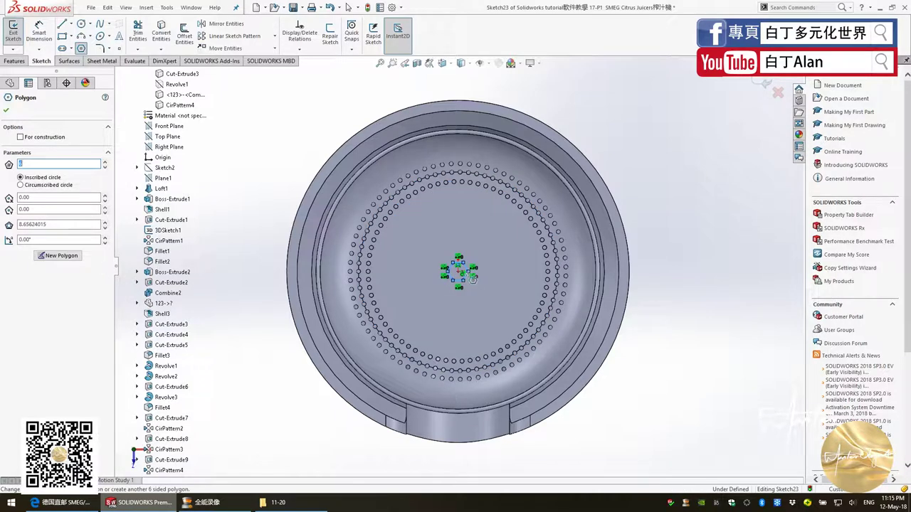
{"action": "key", "text": "Escape"}
{"action": "scroll", "coordinate": [477, 269], "scroll_direction": "down", "scroll_amount": 3}
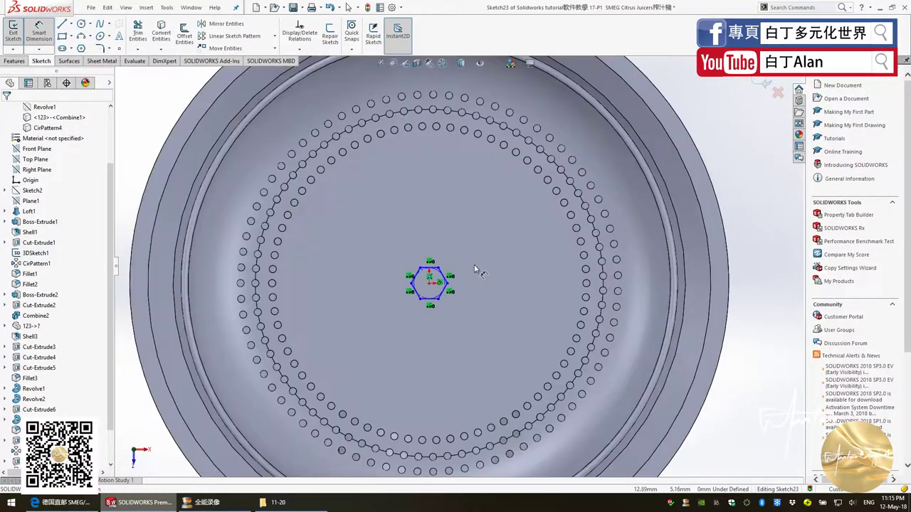
{"action": "scroll", "coordinate": [450, 272], "scroll_direction": "down", "scroll_amount": 2}
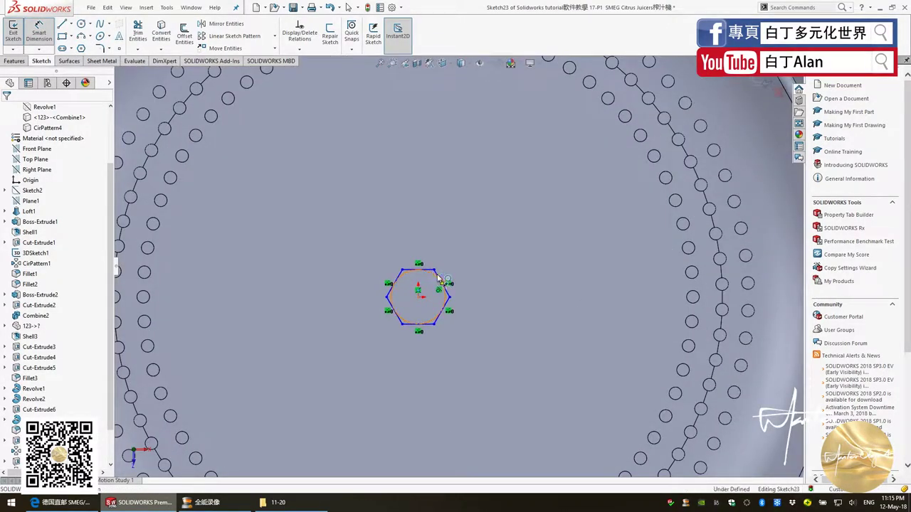
Step: Give the hexagon's construction circle a 10 mm diameter and exit the sketch
{"action": "left_click", "coordinate": [441, 281]}
{"action": "left_click", "coordinate": [450, 290]}
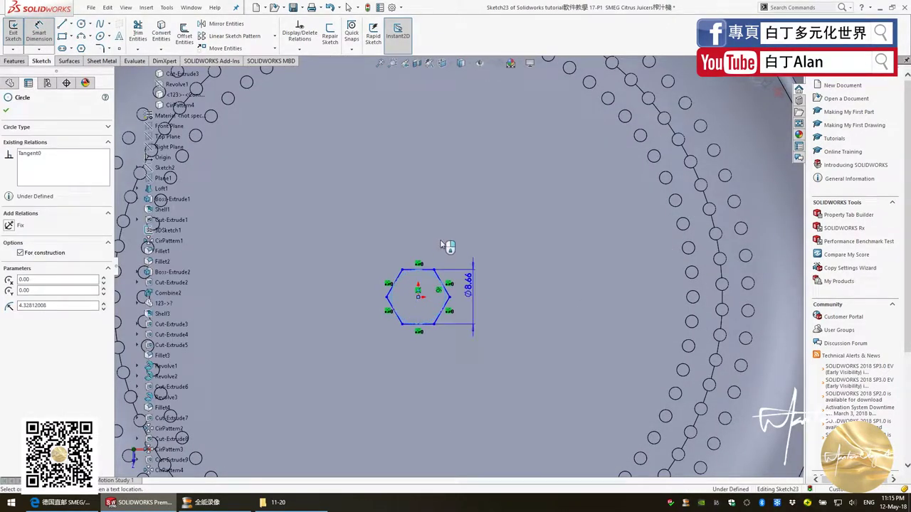
{"action": "left_click", "coordinate": [485, 291]}
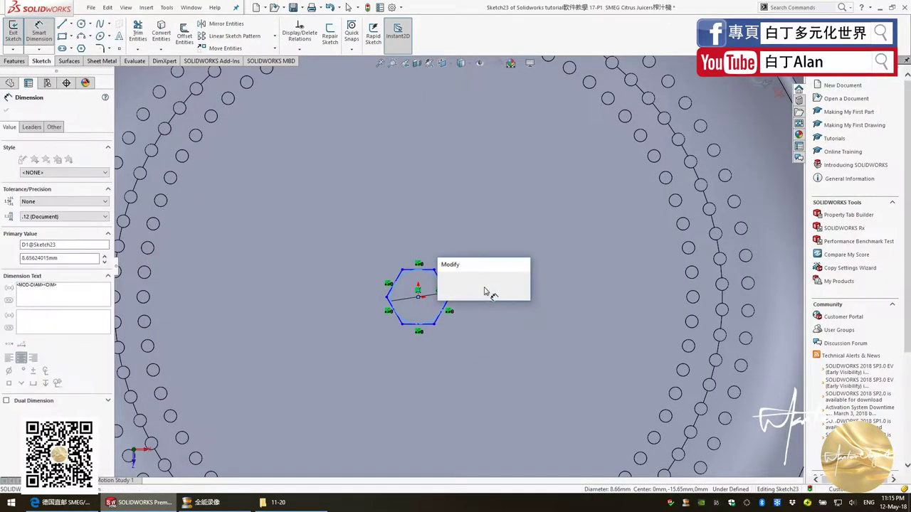
{"action": "type", "text": "10"}
{"action": "key", "text": "Return"}
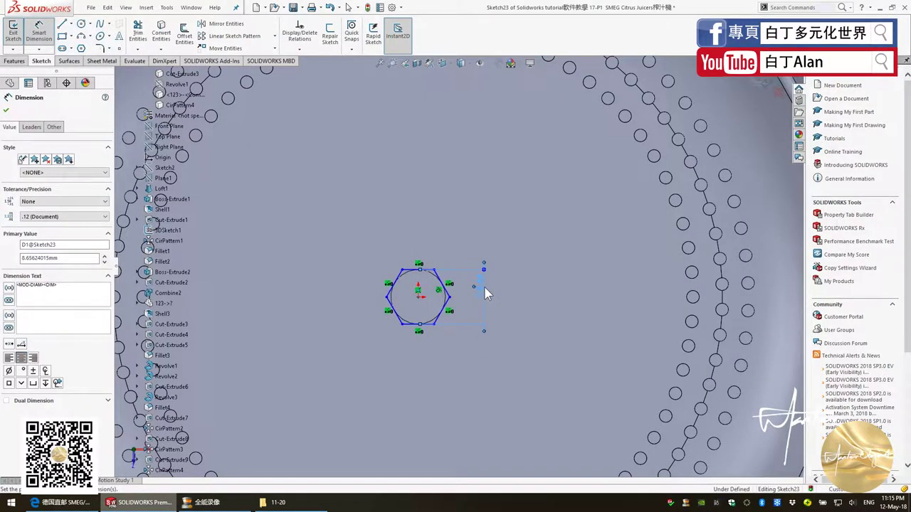
{"action": "left_click", "coordinate": [8, 113]}
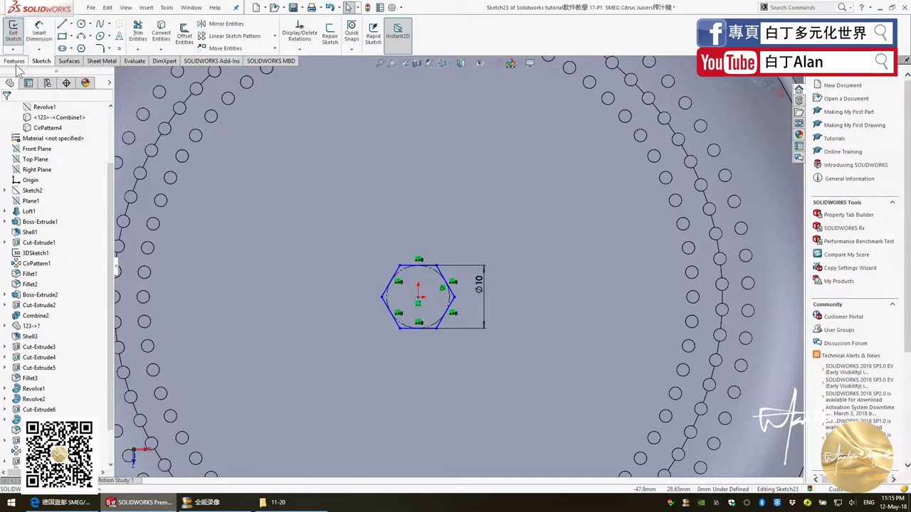
{"action": "left_click", "coordinate": [13, 32]}
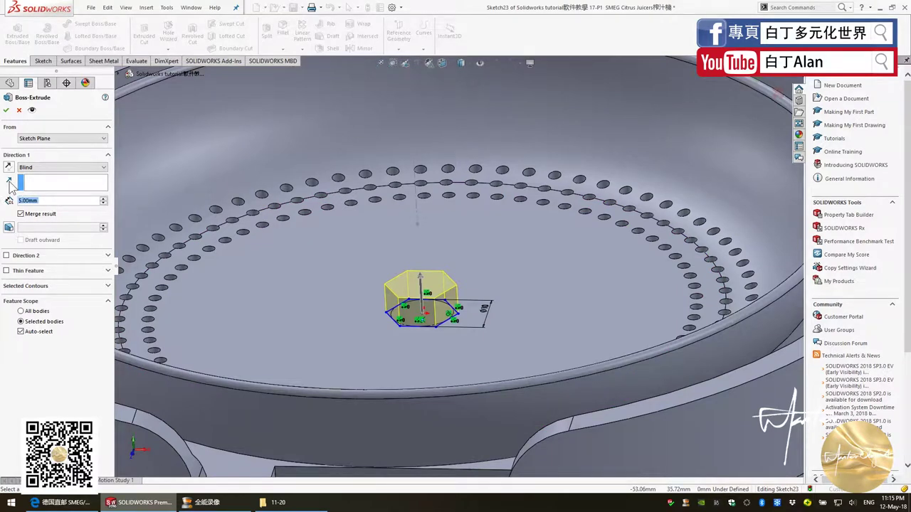
Step: Extrude the hexagon 30 mm blind to form the shaft
{"action": "type", "text": "60"}
{"action": "key", "text": "Return"}
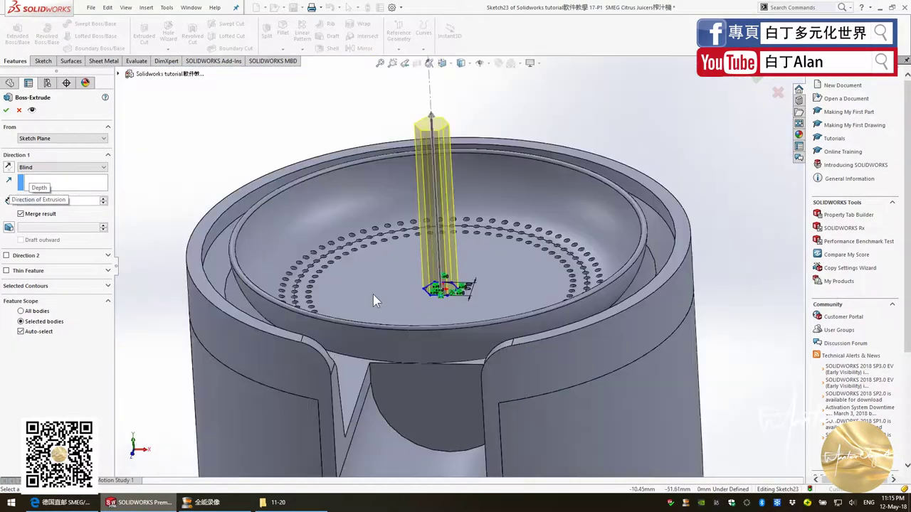
{"action": "scroll", "coordinate": [373, 293], "scroll_direction": "up", "scroll_amount": 5}
{"action": "type", "text": "23"}
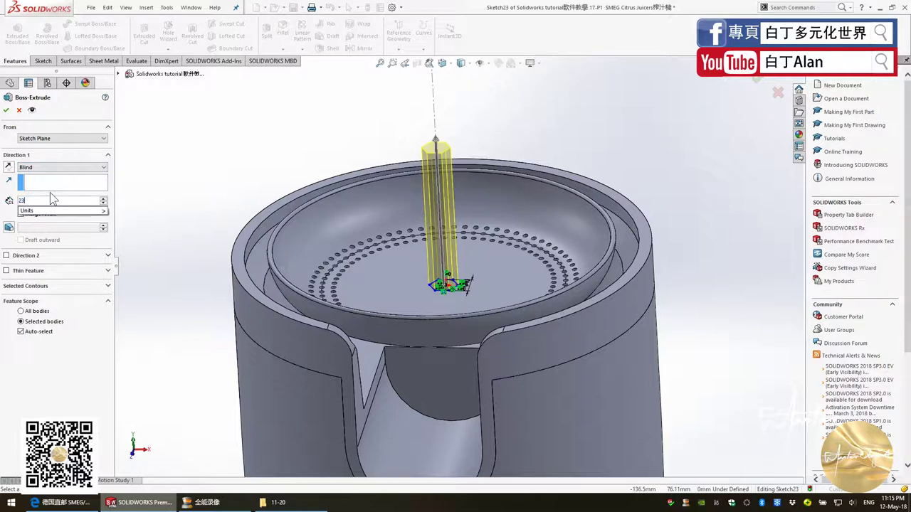
{"action": "key", "text": "BackSpace"}
{"action": "key", "text": "BackSpace"}
{"action": "type", "text": "30"}
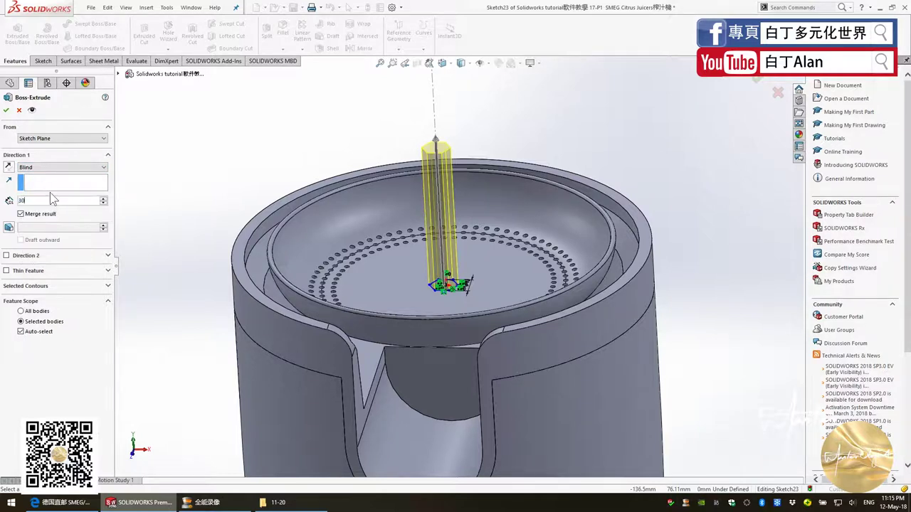
{"action": "key", "text": "Return"}
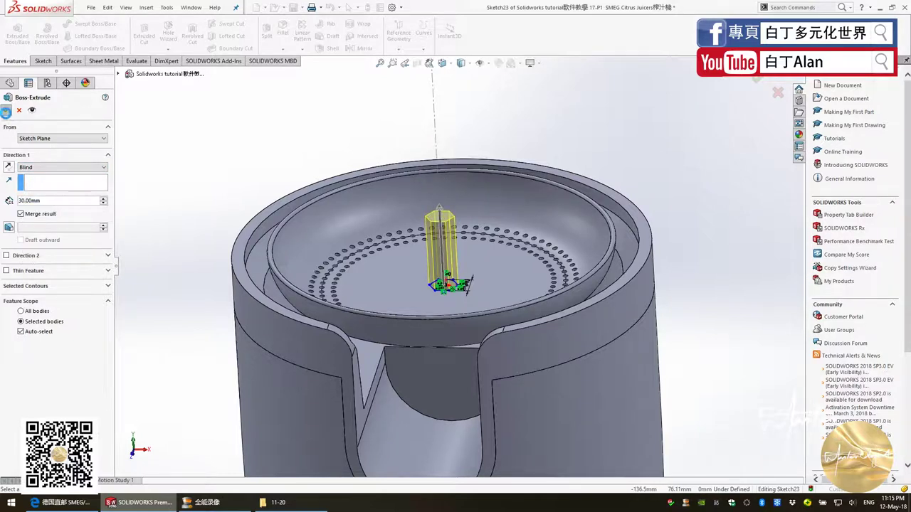
{"action": "left_click", "coordinate": [5, 112]}
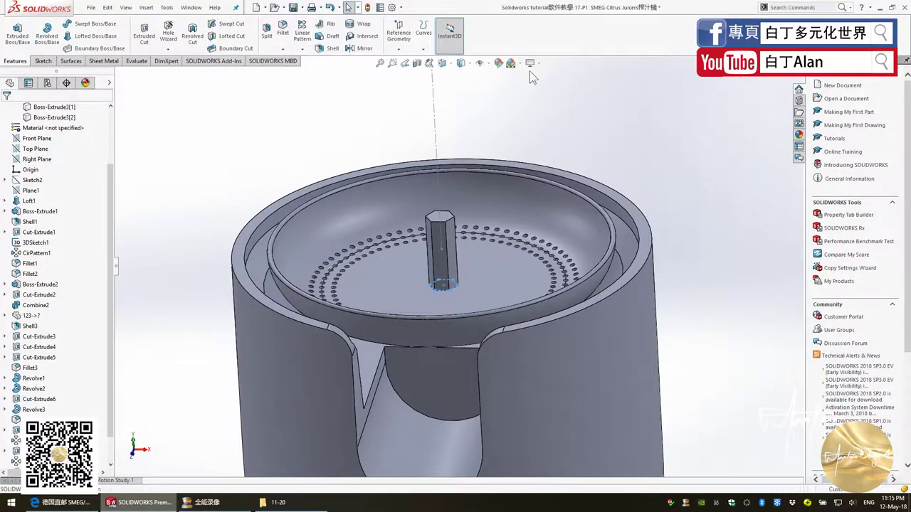
Step: Start a new sketch on the Front Plane
{"action": "left_click", "coordinate": [400, 284]}
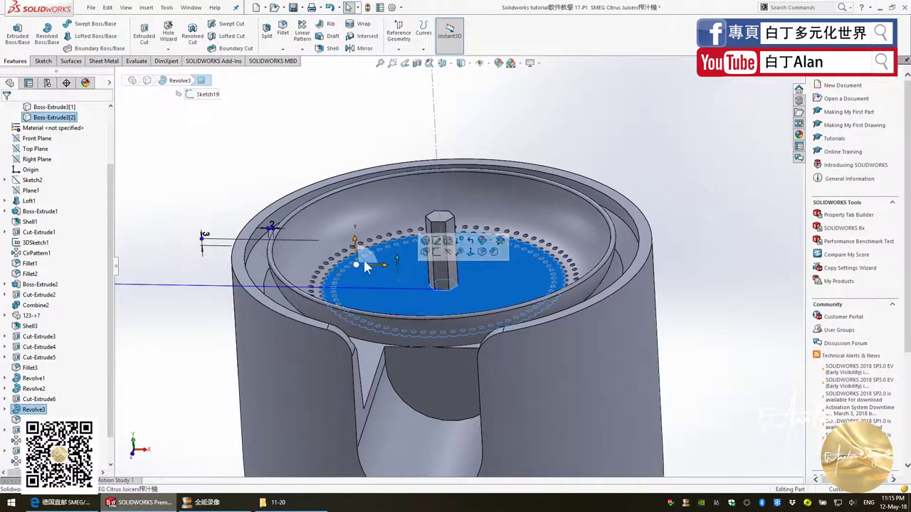
{"action": "left_click", "coordinate": [43, 60]}
{"action": "left_click", "coordinate": [237, 142]}
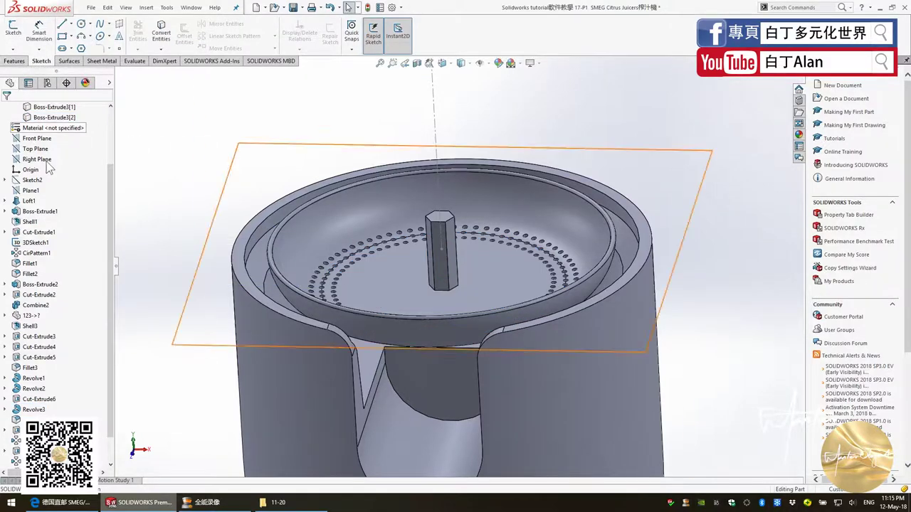
{"action": "scroll", "coordinate": [32, 153], "scroll_direction": "up", "scroll_amount": 3}
{"action": "left_click", "coordinate": [35, 211]}
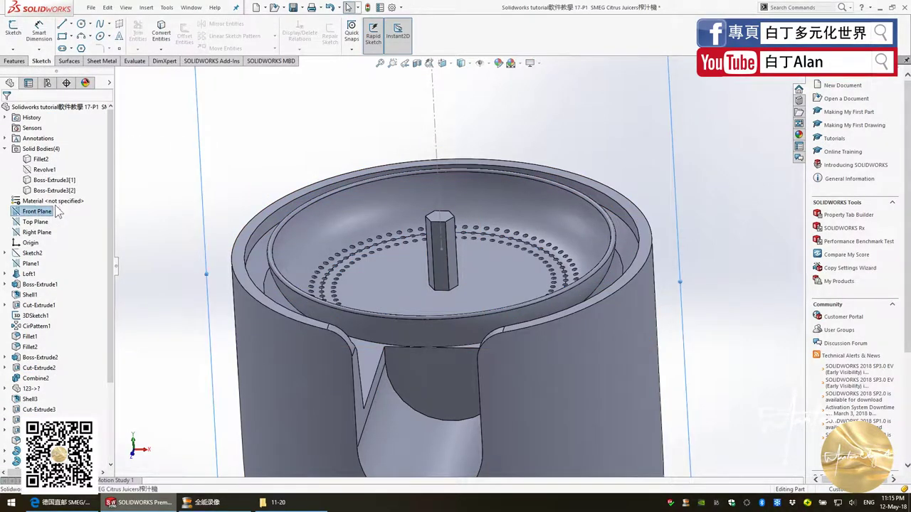
{"action": "left_click", "coordinate": [13, 31]}
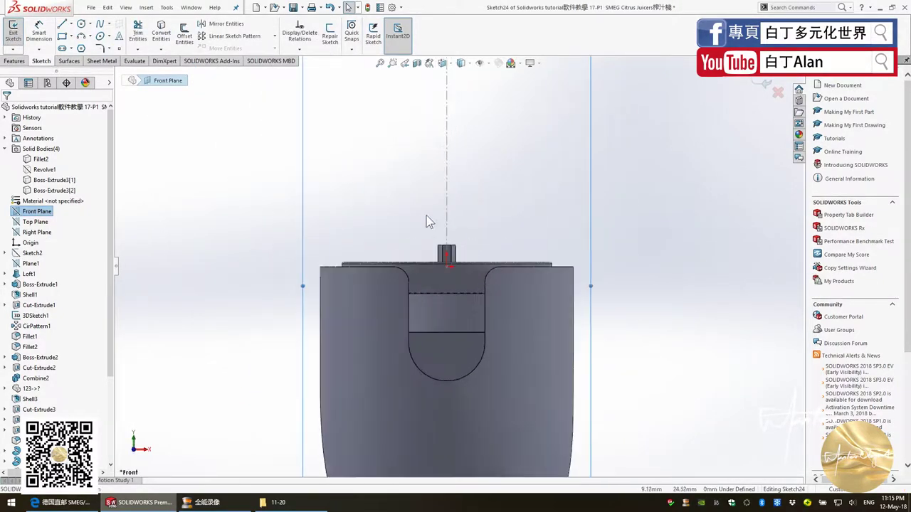
Step: Draw a trial slanted line from the centreline to the part's top, then delete it
{"action": "right_click", "coordinate": [26, 171]}
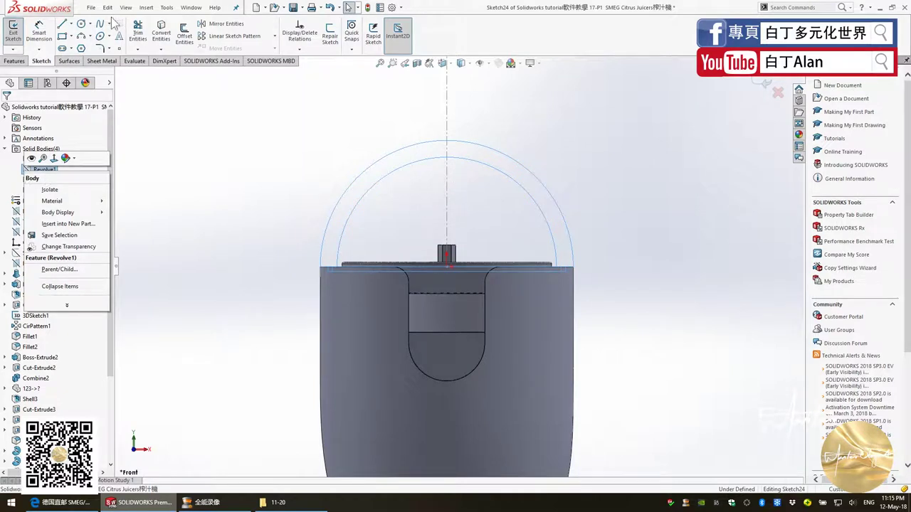
{"action": "left_click", "coordinate": [68, 31]}
{"action": "left_click", "coordinate": [68, 31]}
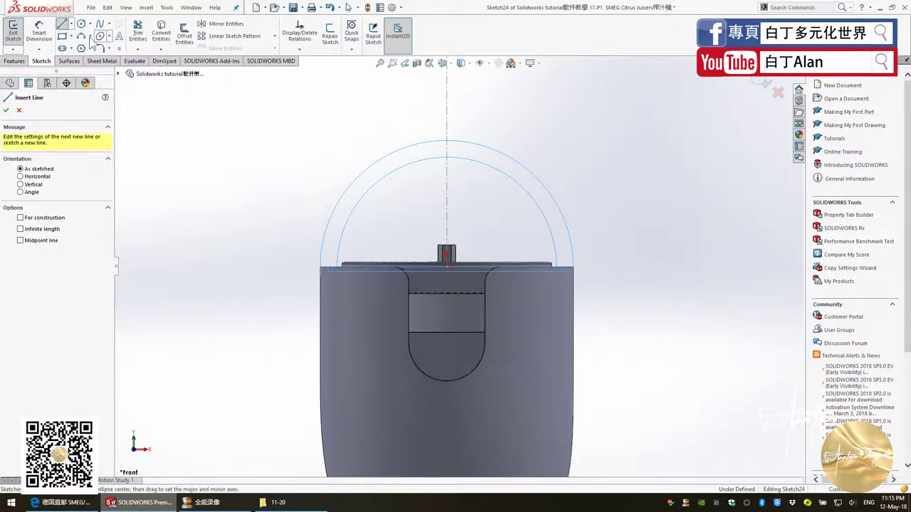
{"action": "left_click", "coordinate": [447, 172]}
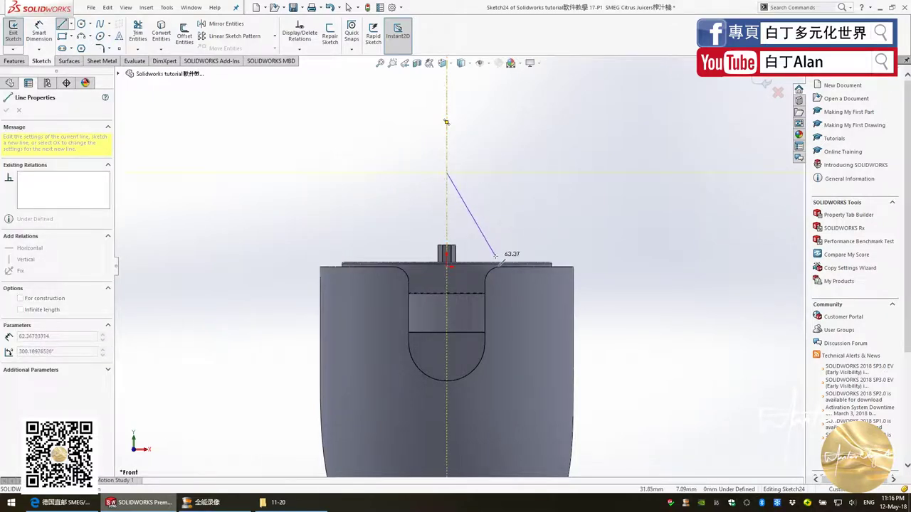
{"action": "left_click", "coordinate": [496, 253]}
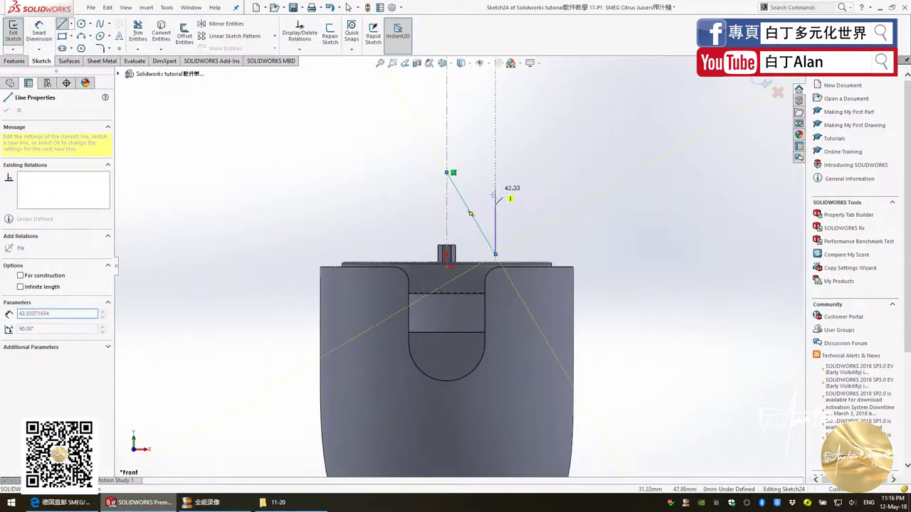
{"action": "key", "text": "Escape"}
{"action": "key", "text": "Escape"}
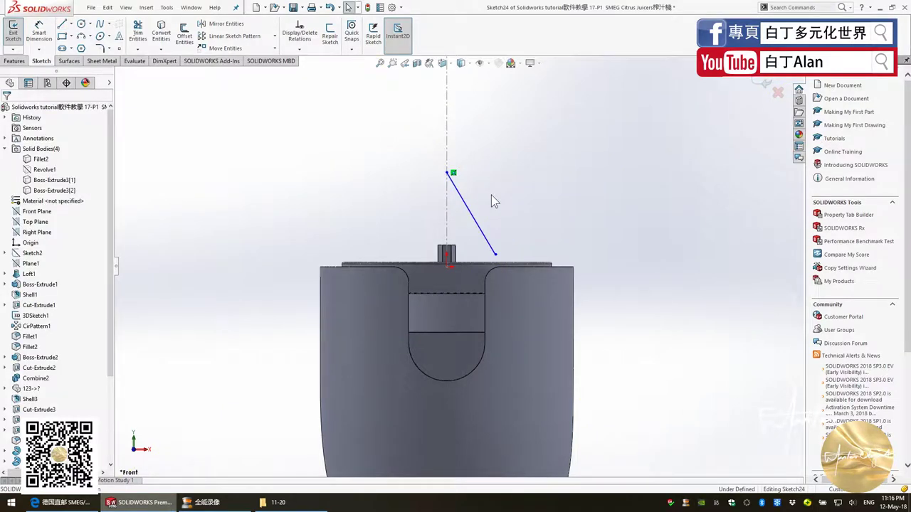
{"action": "left_click", "coordinate": [453, 182]}
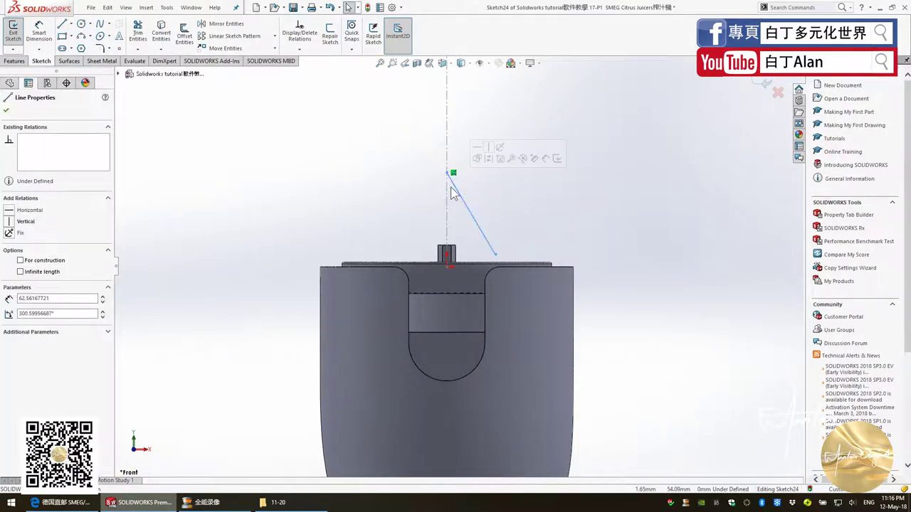
{"action": "key", "text": "Delete"}
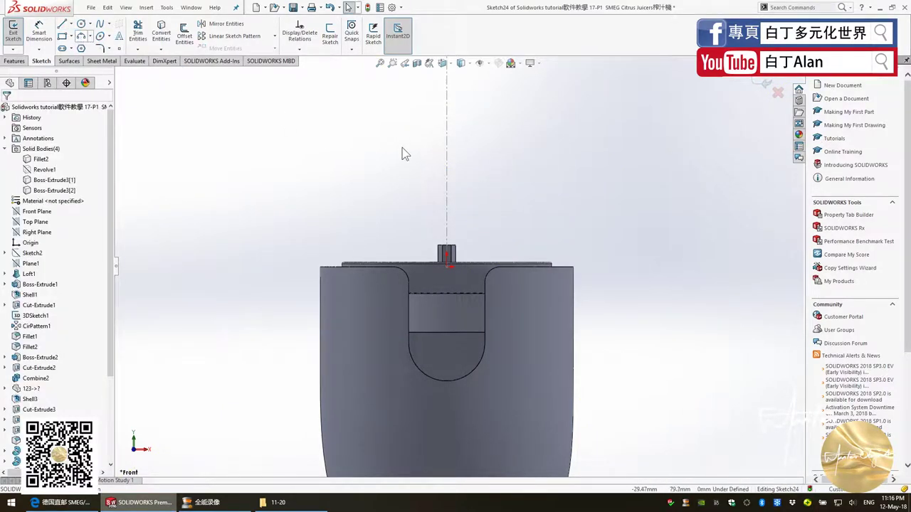
Step: Draw a 3-point arc from the centreline to the part's top edge, adjusting its endpoints
{"action": "left_click", "coordinate": [82, 36]}
{"action": "left_click", "coordinate": [448, 163]}
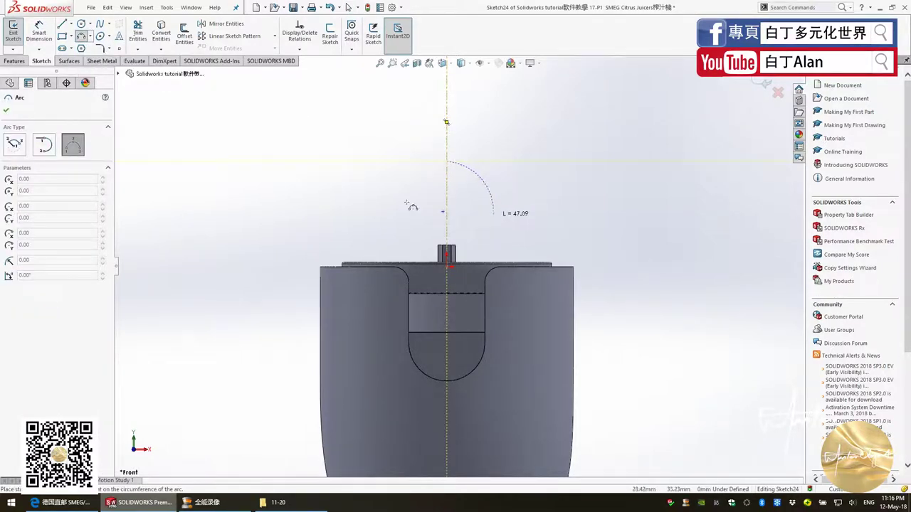
{"action": "left_click", "coordinate": [497, 252]}
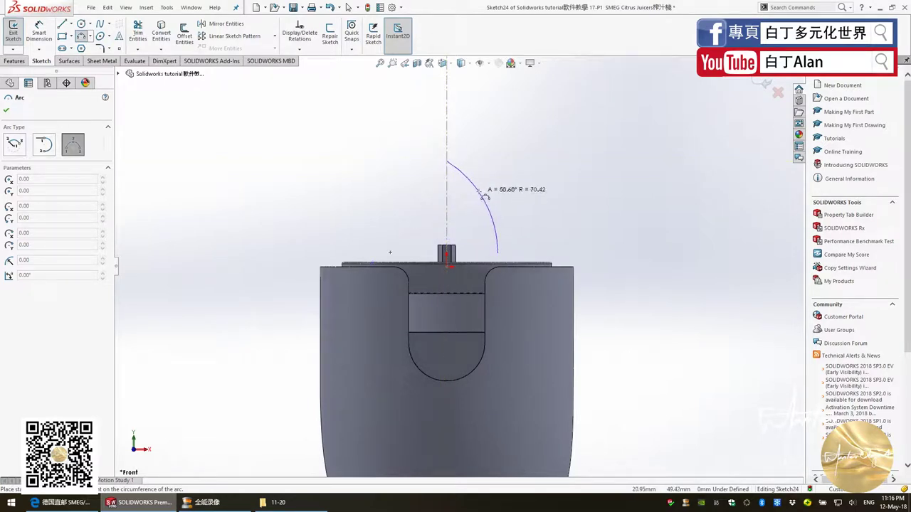
{"action": "left_click", "coordinate": [485, 199]}
{"action": "key", "text": "Escape"}
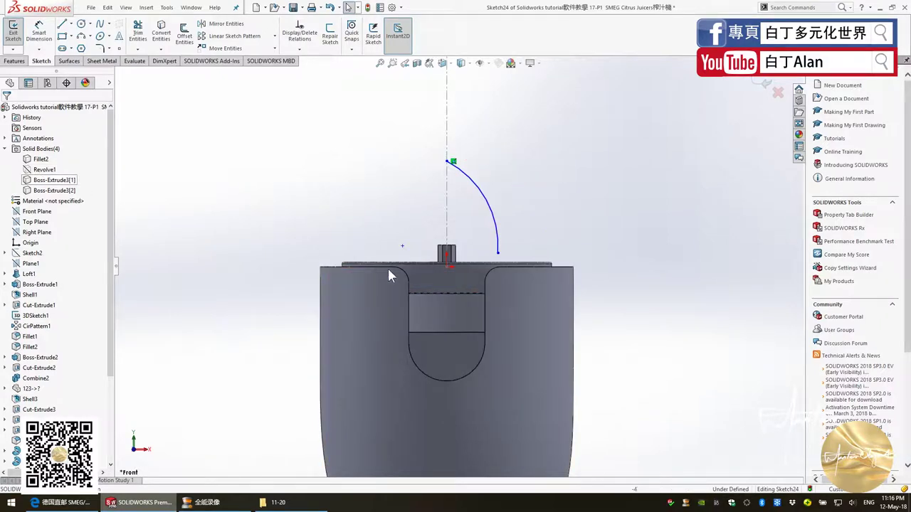
{"action": "scroll", "coordinate": [486, 268], "scroll_direction": "down", "scroll_amount": 1}
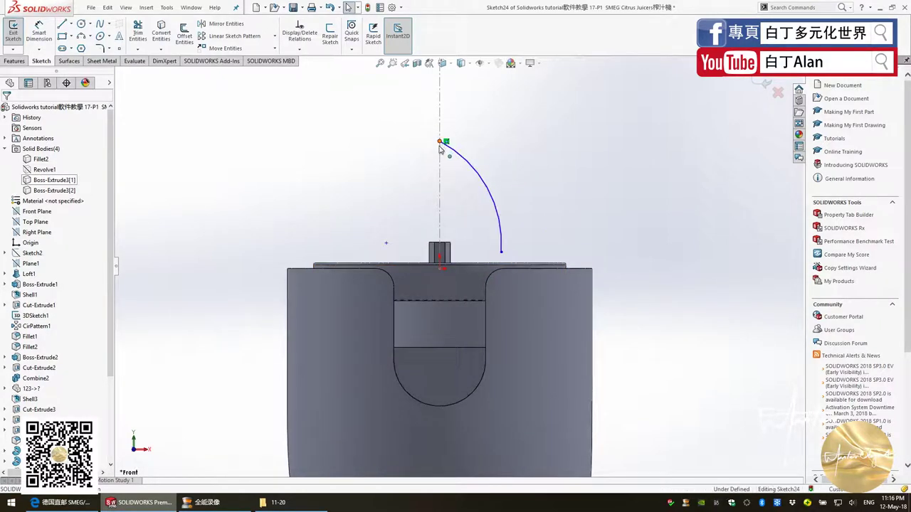
{"action": "left_click_drag", "start_coordinate": [444, 143], "coordinate": [440, 156]}
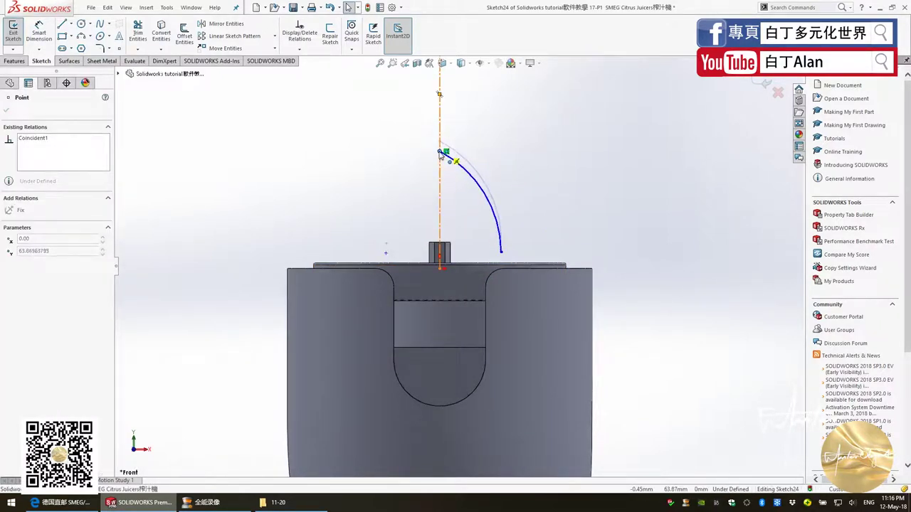
{"action": "scroll", "coordinate": [510, 249], "scroll_direction": "down", "scroll_amount": 2}
{"action": "scroll", "coordinate": [510, 249], "scroll_direction": "down", "scroll_amount": 2}
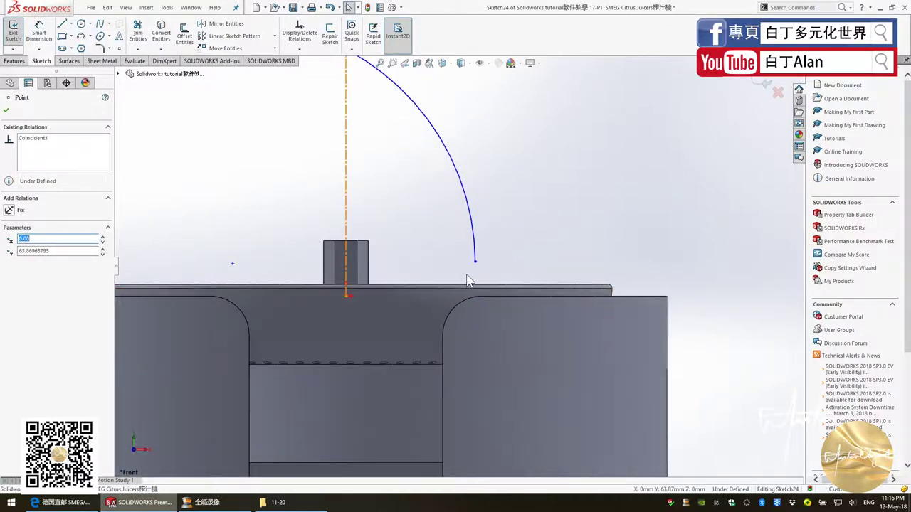
{"action": "left_click_drag", "start_coordinate": [475, 262], "coordinate": [479, 281]}
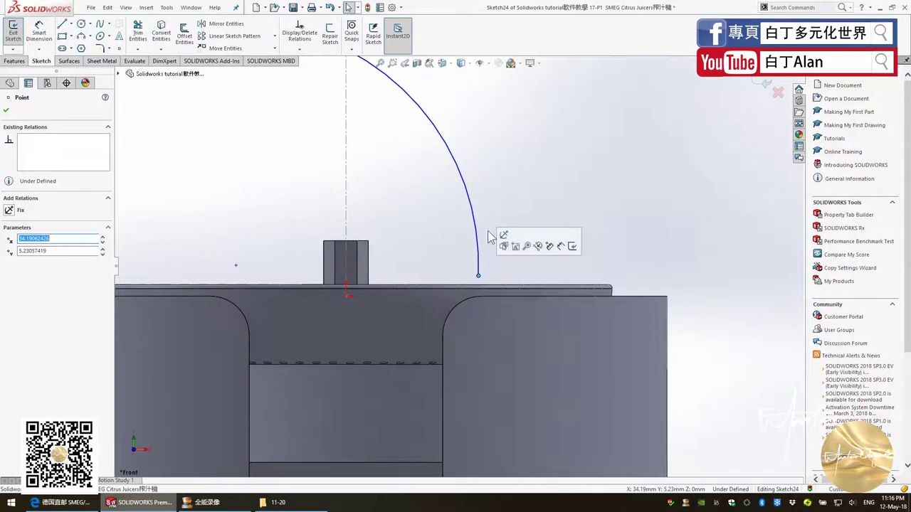
{"action": "key", "text": "Escape"}
Step: Draw a base line from the arc's lower end back to the centreline
{"action": "scroll", "coordinate": [324, 179], "scroll_direction": "up", "scroll_amount": 2}
{"action": "left_click", "coordinate": [62, 24]}
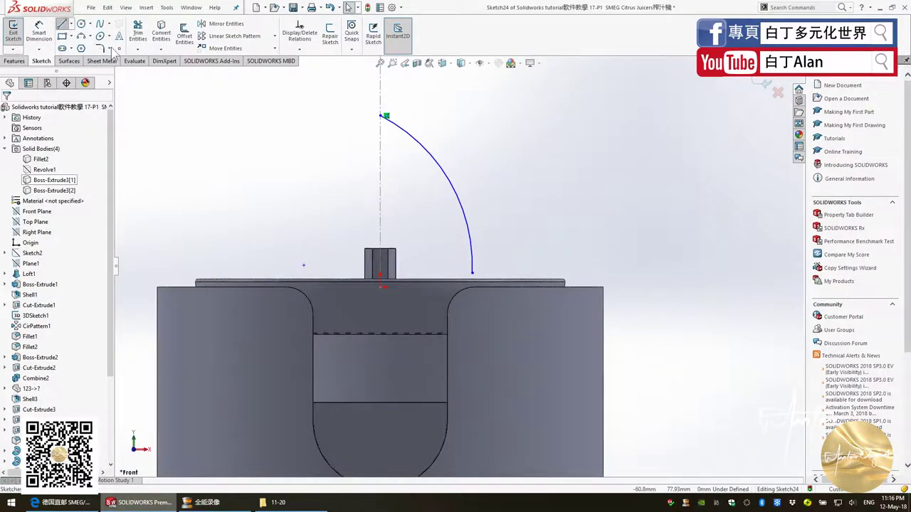
{"action": "left_click_drag", "start_coordinate": [471, 272], "coordinate": [384, 273]}
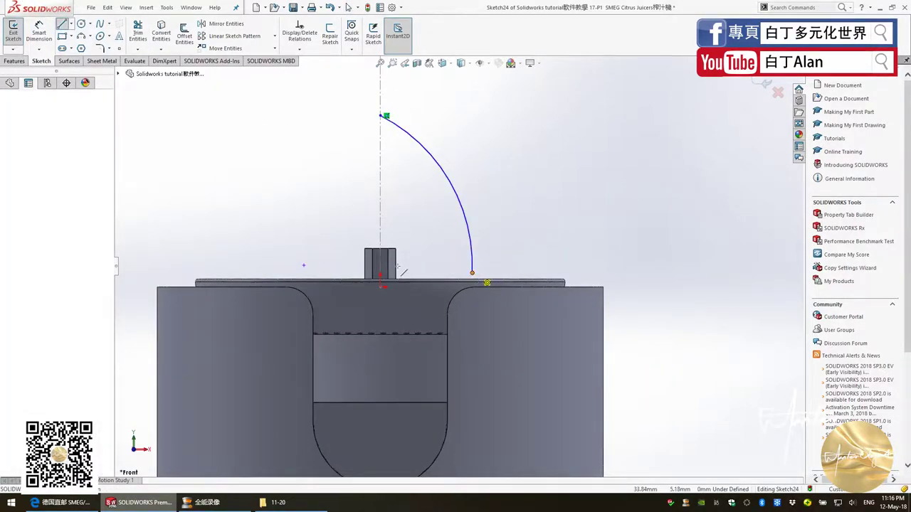
Step: Close the reamer profile with the arc and draw a vertical construction line up from the base line's end
{"action": "left_click", "coordinate": [384, 116]}
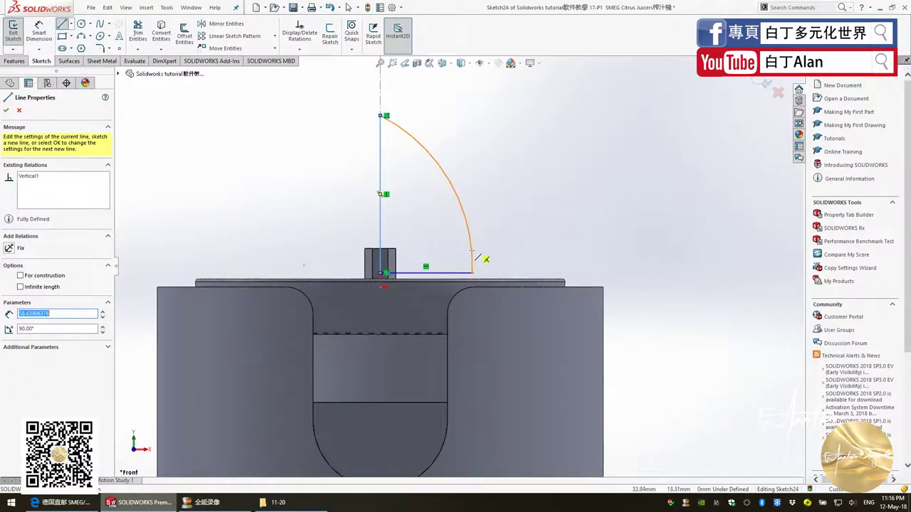
{"action": "left_click", "coordinate": [471, 273]}
{"action": "key", "text": "Escape"}
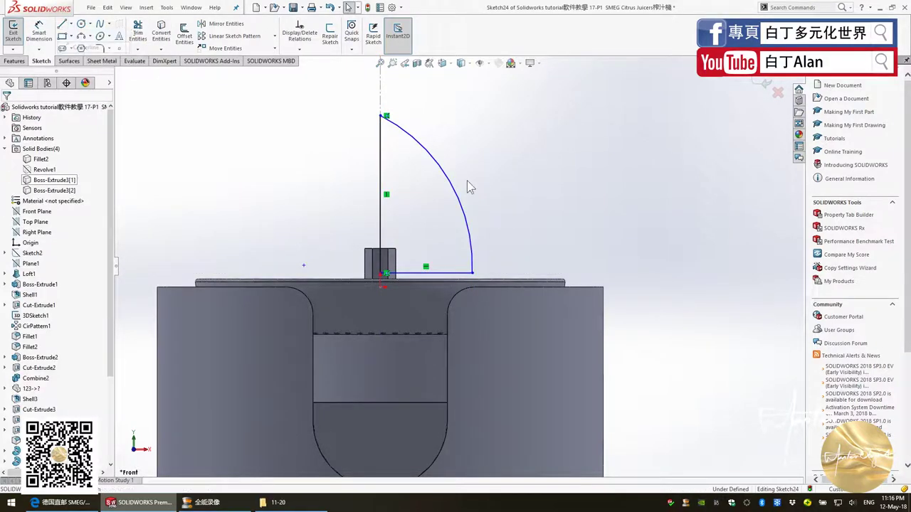
{"action": "key", "text": "l"}
{"action": "left_click", "coordinate": [472, 273]}
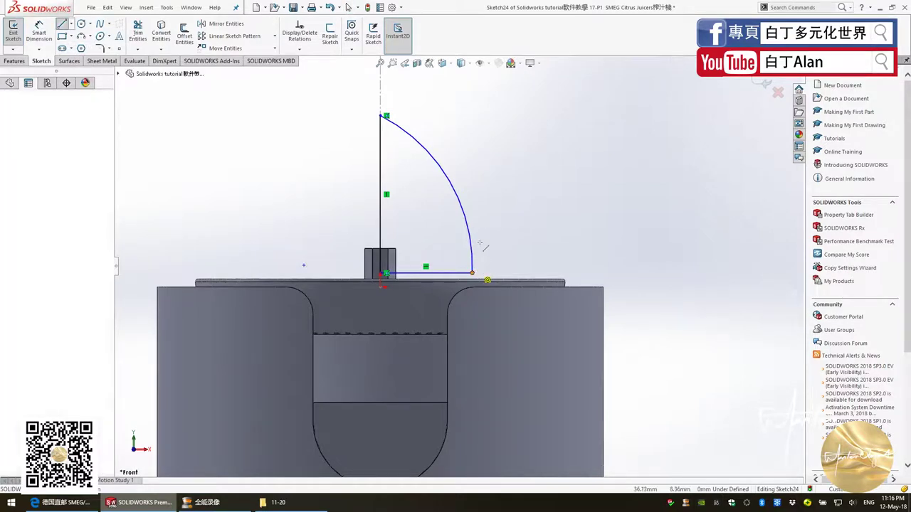
{"action": "left_click", "coordinate": [473, 205]}
{"action": "key", "text": "Escape"}
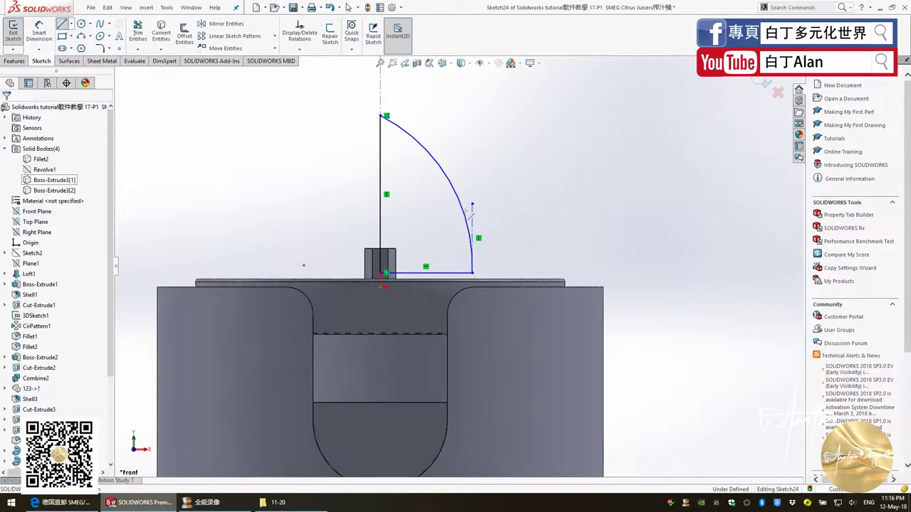
Step: Make the profile arc tangent to the vertical construction line
{"action": "left_click", "coordinate": [467, 217]}
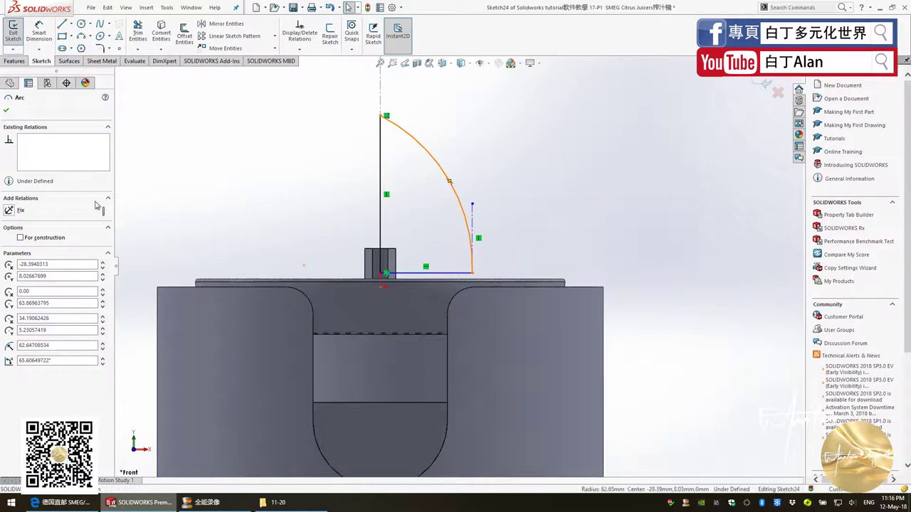
{"action": "left_click", "coordinate": [472, 238], "text": "ctrl"}
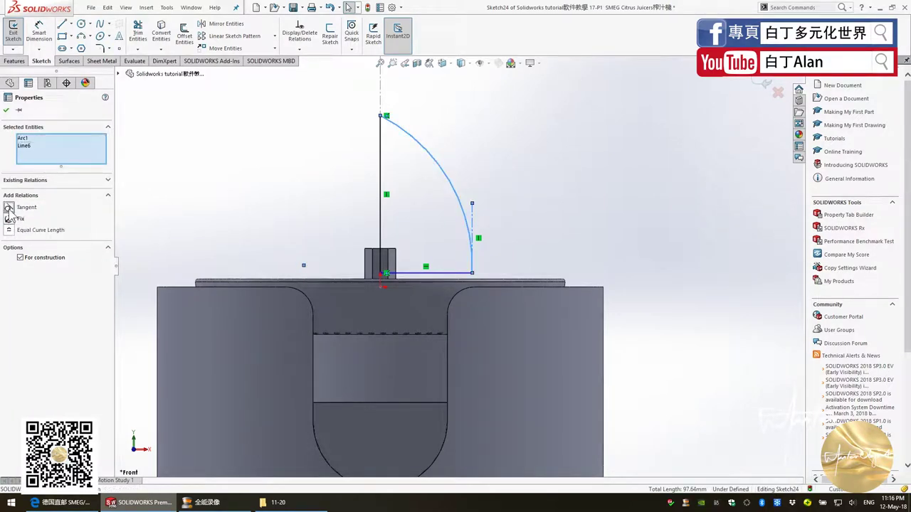
{"action": "left_click", "coordinate": [9, 207]}
{"action": "left_click", "coordinate": [230, 201]}
Step: Give the horizontal base line a 35 mm length dimension
{"action": "left_click", "coordinate": [438, 276]}
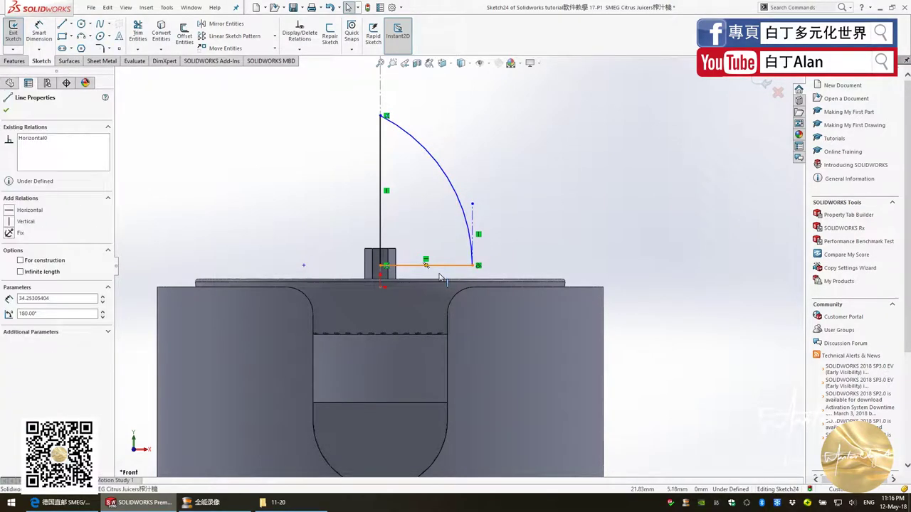
{"action": "middle_click_drag", "start_coordinate": [437, 282], "coordinate": [445, 305]}
{"action": "left_click_drag", "start_coordinate": [445, 304], "coordinate": [446, 317]}
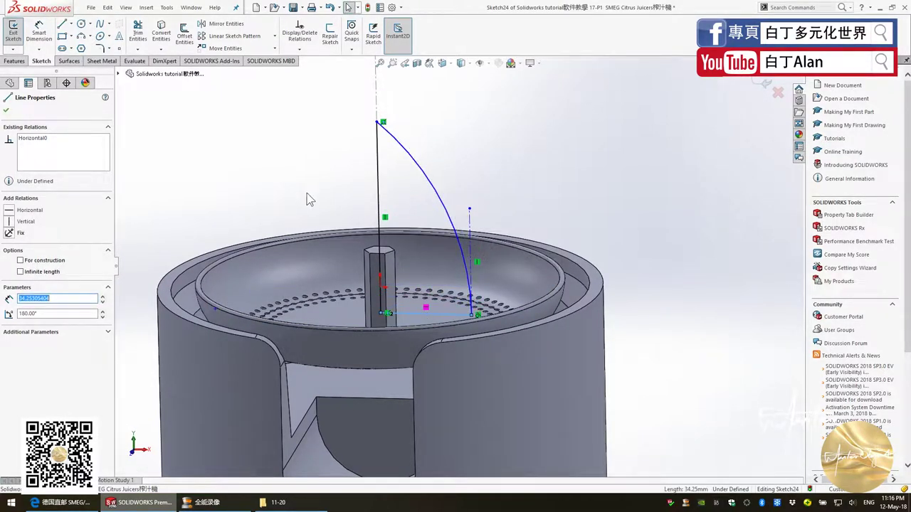
{"action": "key", "text": "ctrl+1"}
{"action": "scroll", "coordinate": [501, 288], "scroll_direction": "down", "scroll_amount": 3}
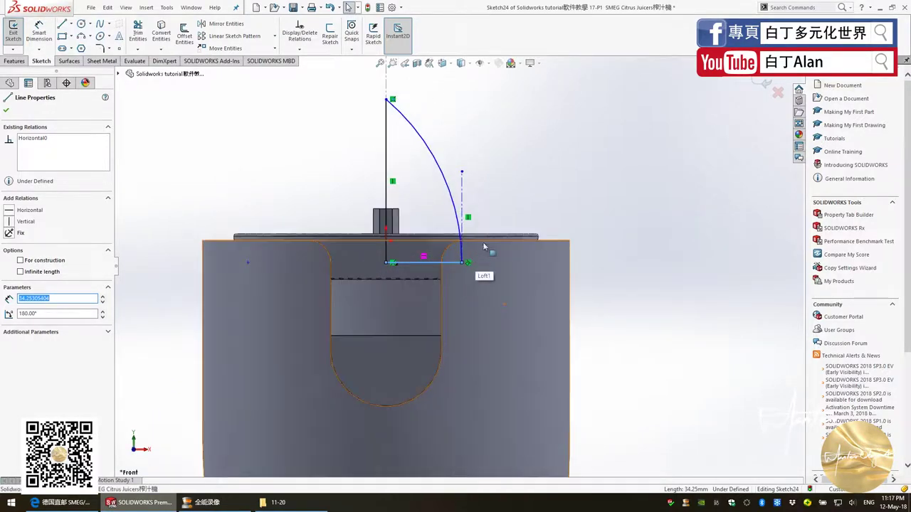
{"action": "left_click", "coordinate": [220, 175]}
{"action": "left_click", "coordinate": [39, 31]}
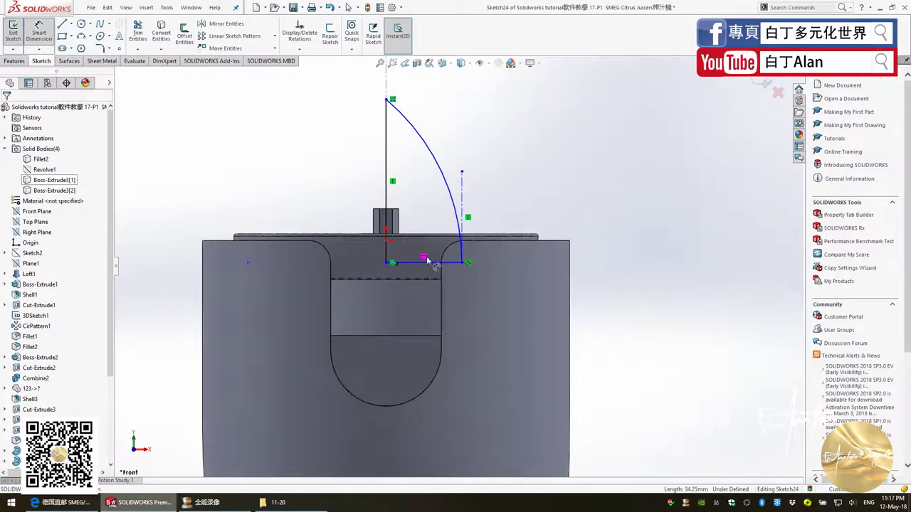
{"action": "left_click", "coordinate": [434, 262]}
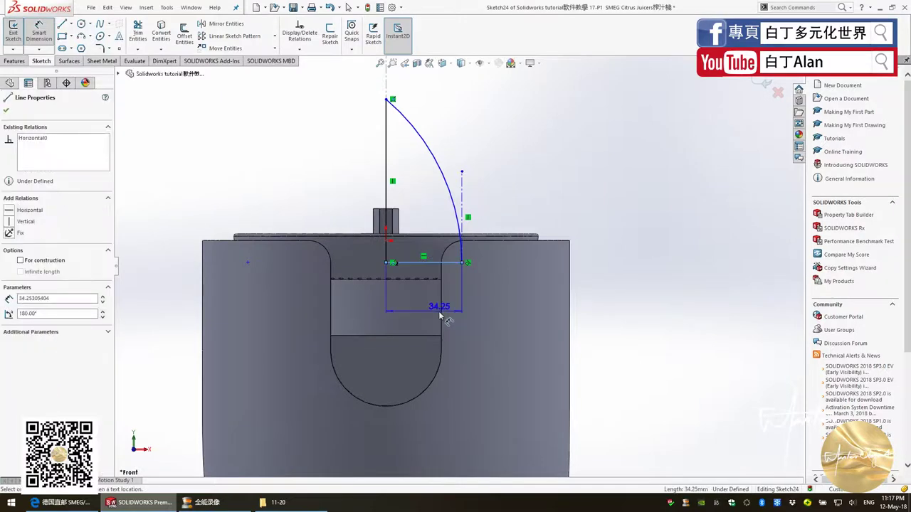
{"action": "left_click", "coordinate": [438, 313]}
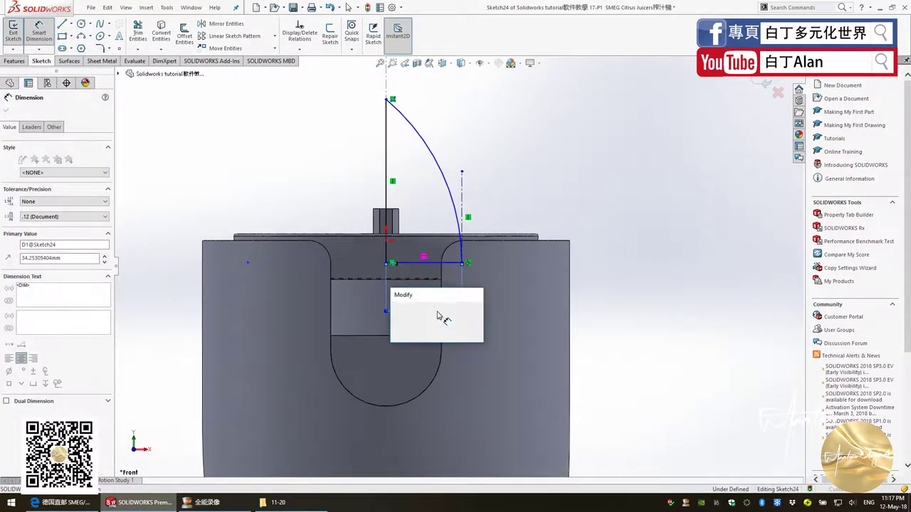
{"action": "type", "text": "35"}
{"action": "key", "text": "Return"}
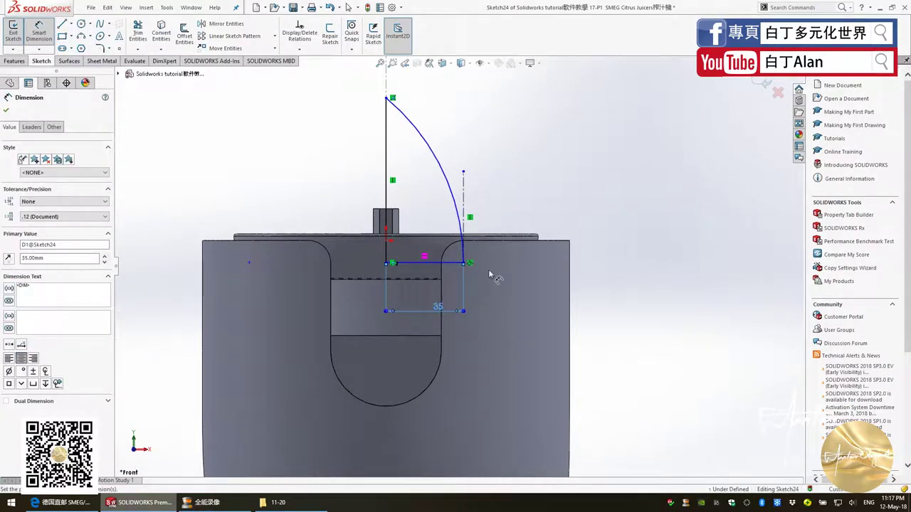
Step: Orbit and zoom around the juicer to inspect the profile, then snap back to the front view
{"action": "middle_click_drag", "start_coordinate": [476, 297], "coordinate": [519, 256]}
{"action": "scroll", "coordinate": [520, 256], "scroll_direction": "up", "scroll_amount": 2}
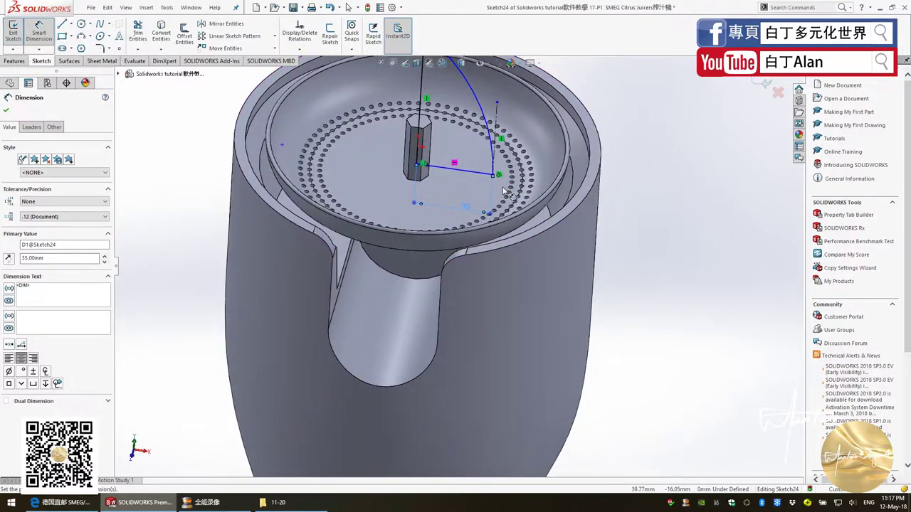
{"action": "scroll", "coordinate": [491, 199], "scroll_direction": "up", "scroll_amount": 2}
{"action": "scroll", "coordinate": [475, 165], "scroll_direction": "up", "scroll_amount": 2}
{"action": "scroll", "coordinate": [471, 202], "scroll_direction": "up", "scroll_amount": 1}
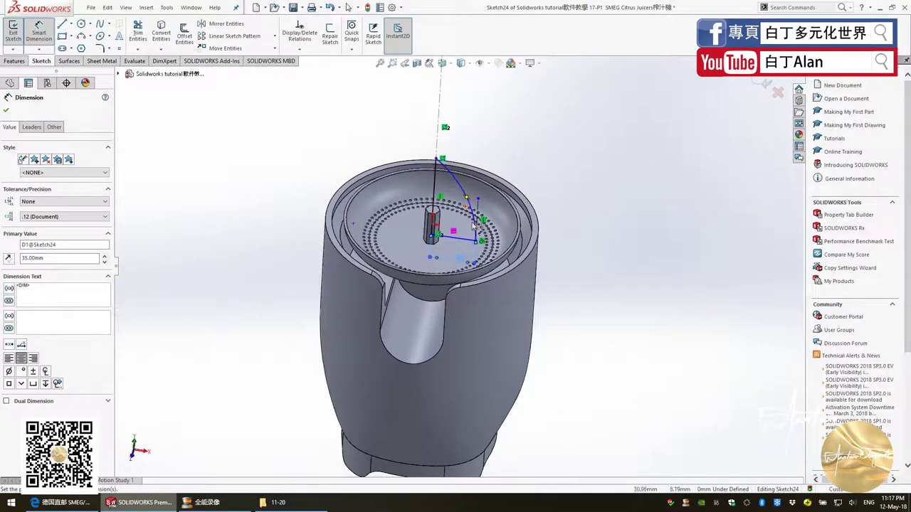
{"action": "middle_click_drag", "start_coordinate": [471, 223], "coordinate": [477, 192]}
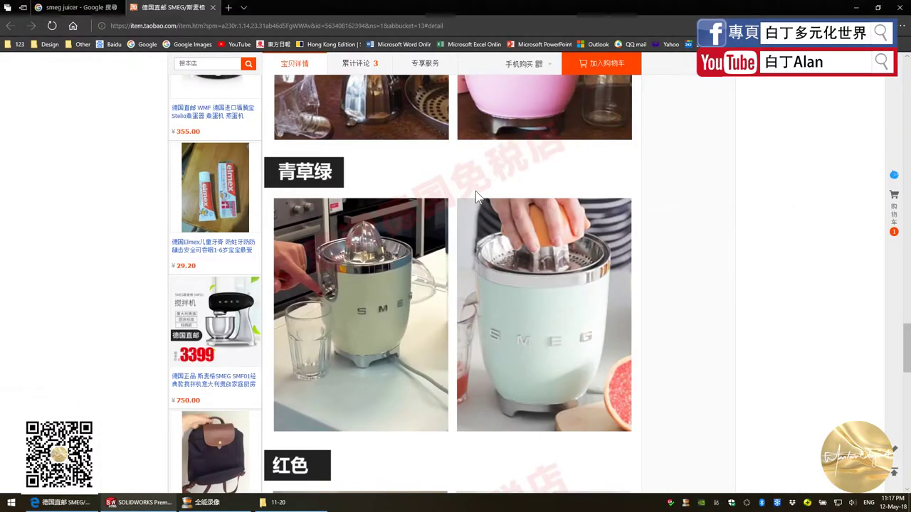
{"action": "key", "text": "ctrl+1"}
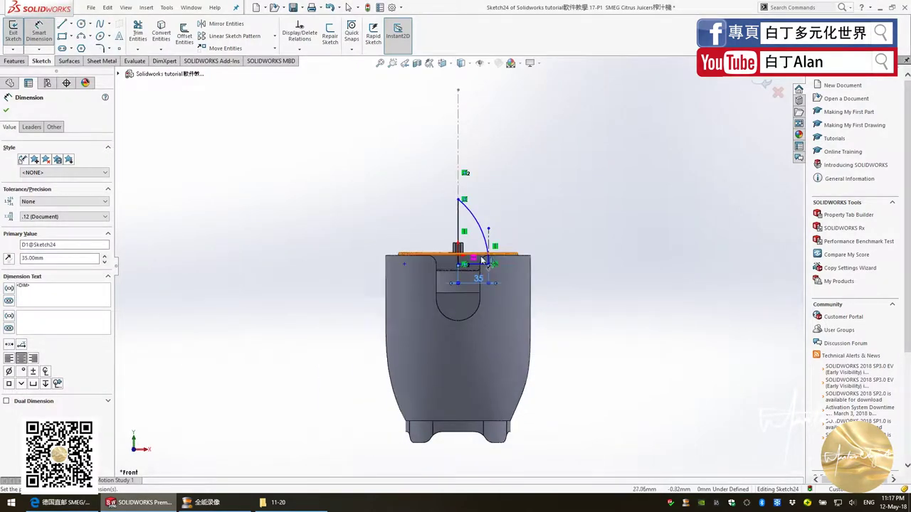
{"action": "scroll", "coordinate": [462, 288], "scroll_direction": "down", "scroll_amount": 4}
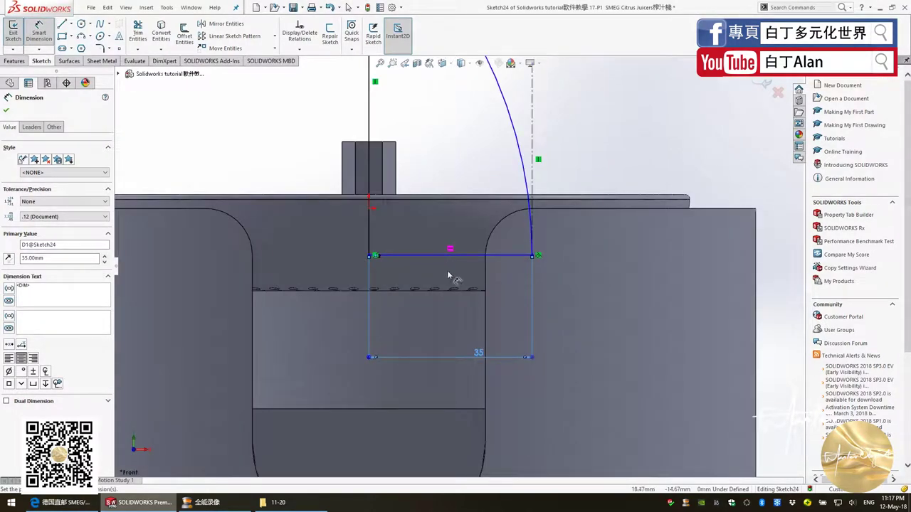
{"action": "left_click", "coordinate": [392, 257]}
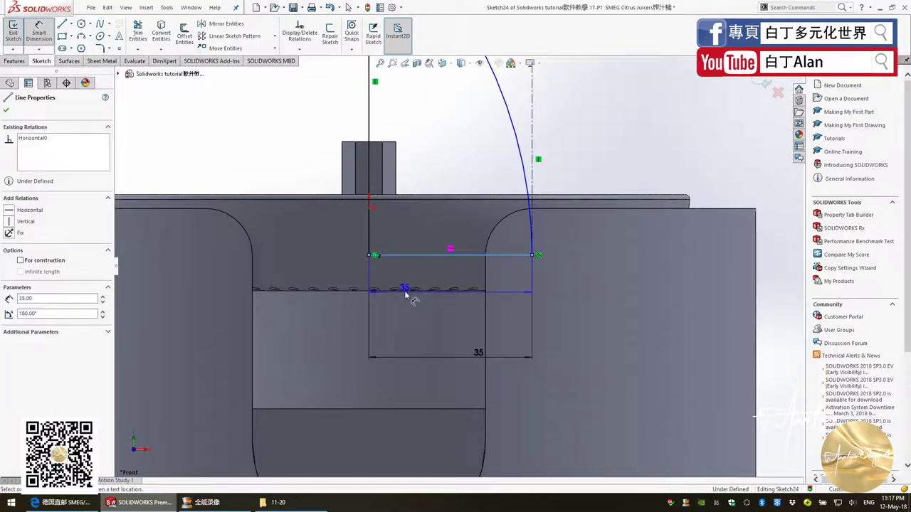
{"action": "mouse_move", "coordinate": [406, 284]}
{"action": "middle_mouse_down"}
{"action": "mouse_move", "coordinate": [403, 313]}
{"action": "mouse_move", "coordinate": [385, 312]}
{"action": "middle_mouse_up"}
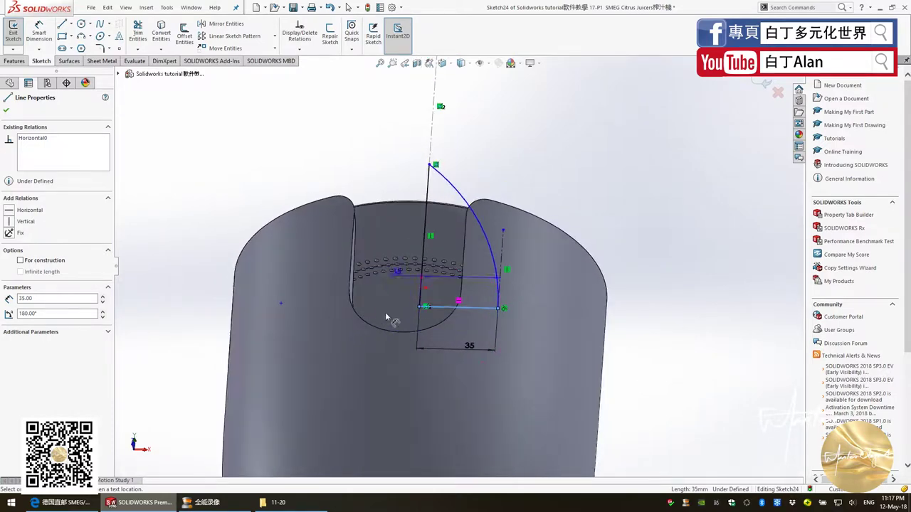
{"action": "key", "text": "Escape"}
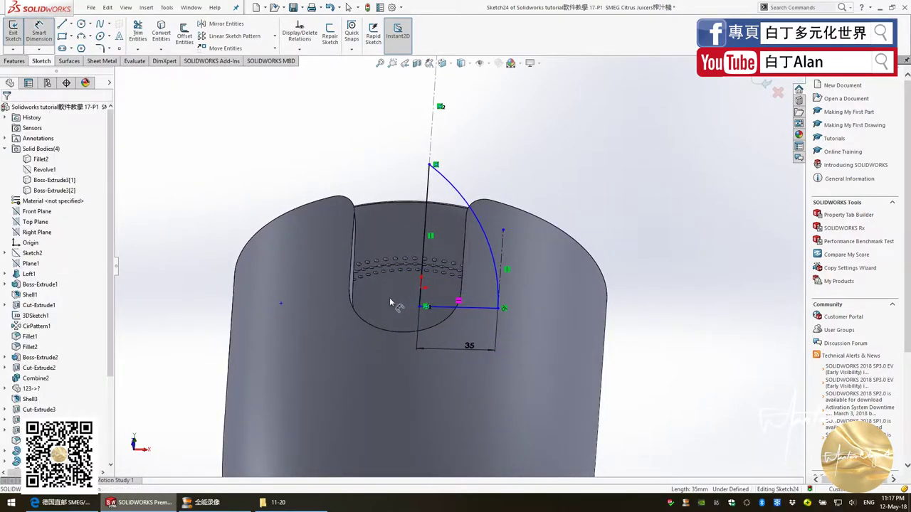
{"action": "mouse_move", "coordinate": [394, 287]}
{"action": "middle_mouse_down"}
{"action": "mouse_move", "coordinate": [384, 384]}
{"action": "mouse_move", "coordinate": [398, 303]}
{"action": "middle_mouse_up"}
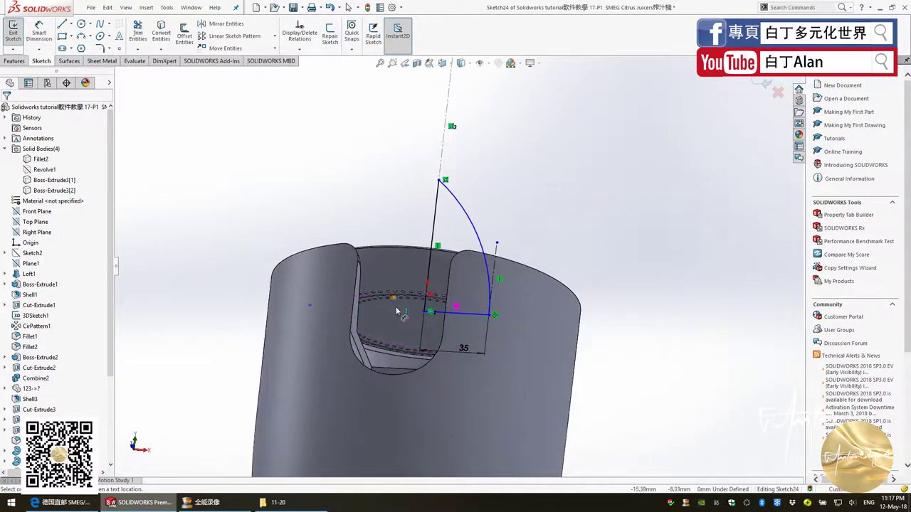
{"action": "scroll", "coordinate": [411, 299], "scroll_direction": "down", "scroll_amount": 2}
{"action": "scroll", "coordinate": [409, 296], "scroll_direction": "down", "scroll_amount": 3}
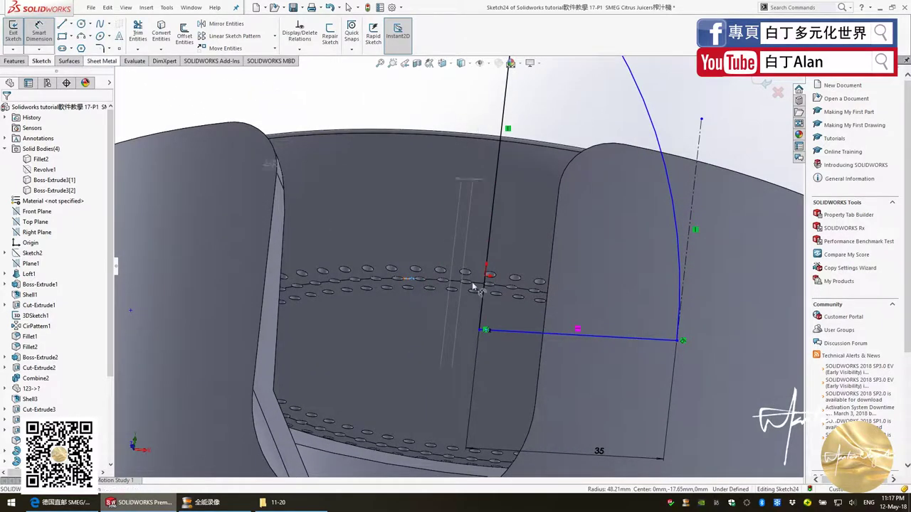
{"action": "left_click", "coordinate": [533, 332]}
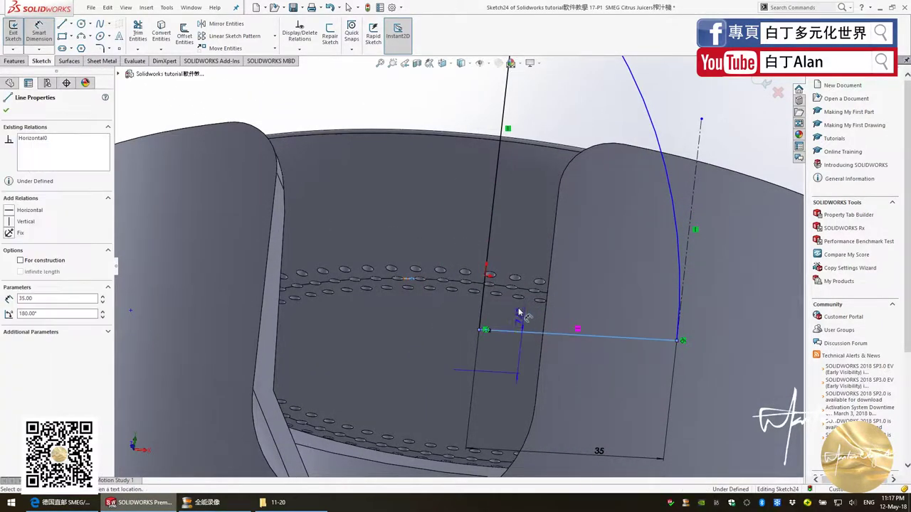
{"action": "key", "text": "ctrl+1"}
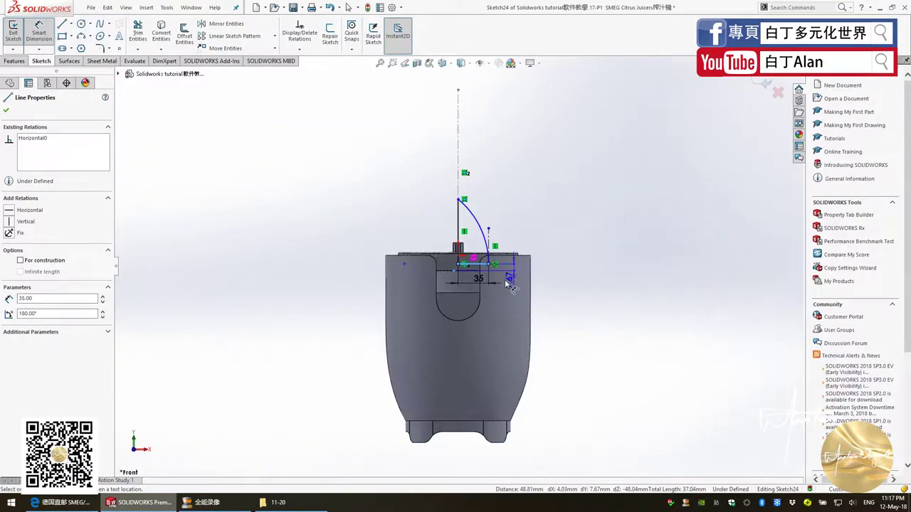
{"action": "scroll", "coordinate": [439, 275], "scroll_direction": "down", "scroll_amount": 3}
{"action": "scroll", "coordinate": [439, 274], "scroll_direction": "down", "scroll_amount": 3}
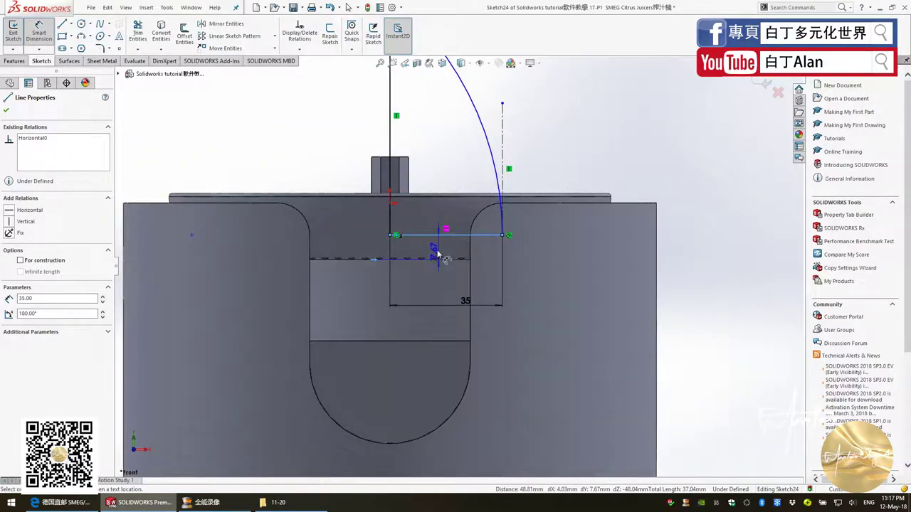
{"action": "left_click", "coordinate": [437, 254]}
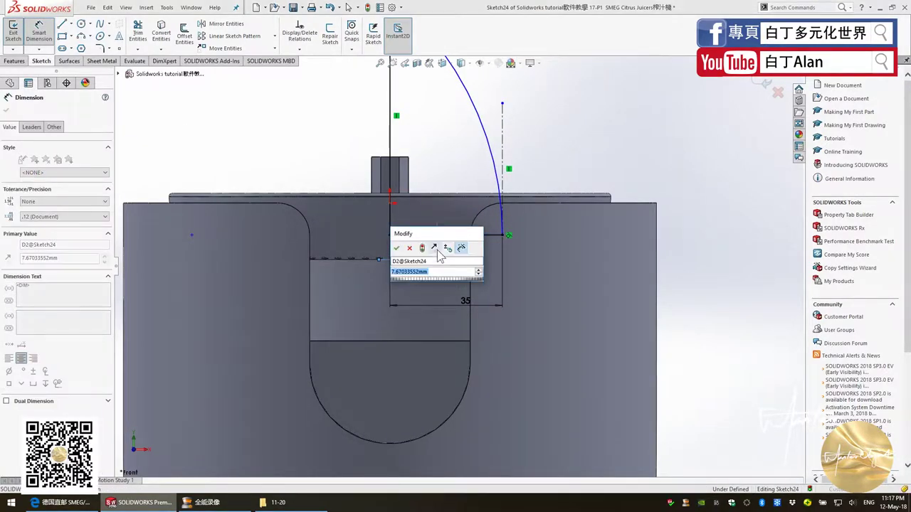
{"action": "type", "text": "8"}
{"action": "key", "text": "Return"}
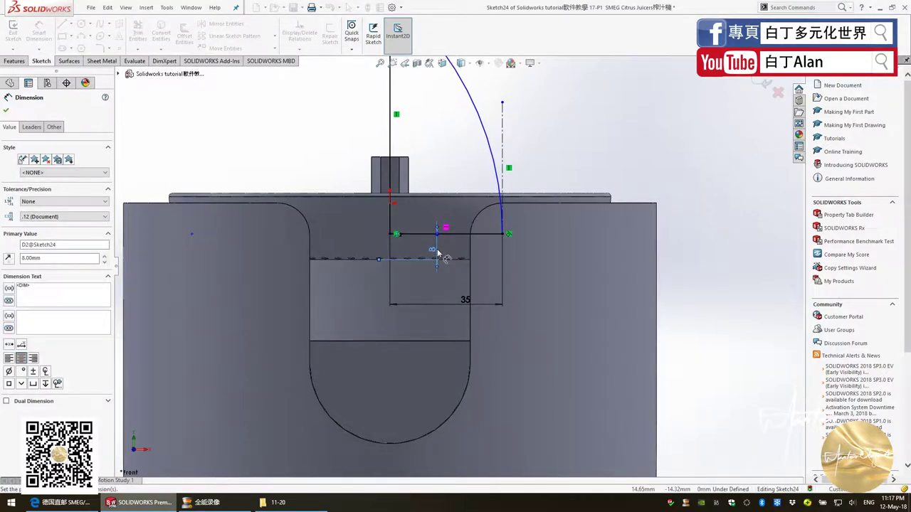
{"action": "scroll", "coordinate": [437, 256], "scroll_direction": "up", "scroll_amount": 3}
{"action": "middle_click_drag", "start_coordinate": [438, 257], "coordinate": [437, 309]}
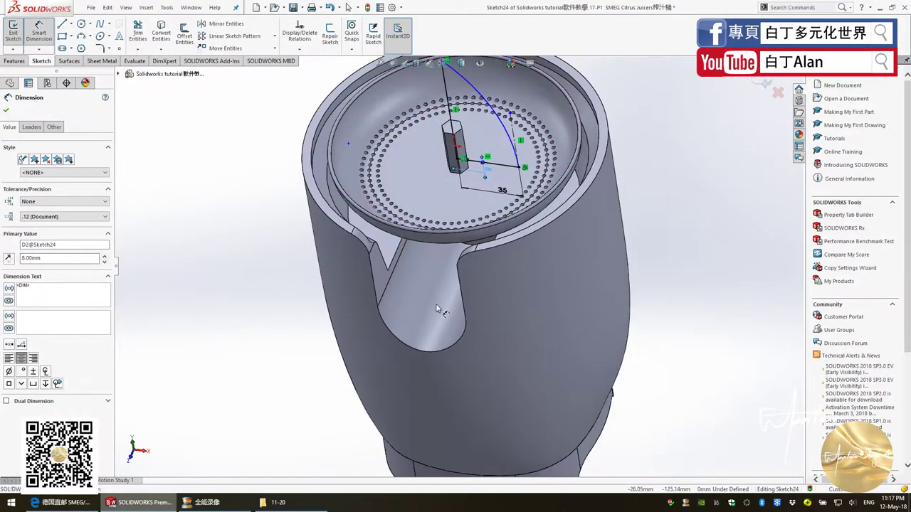
{"action": "key", "text": "Escape"}
{"action": "scroll", "coordinate": [437, 310], "scroll_direction": "up", "scroll_amount": 2}
{"action": "scroll", "coordinate": [437, 310], "scroll_direction": "down", "scroll_amount": 2}
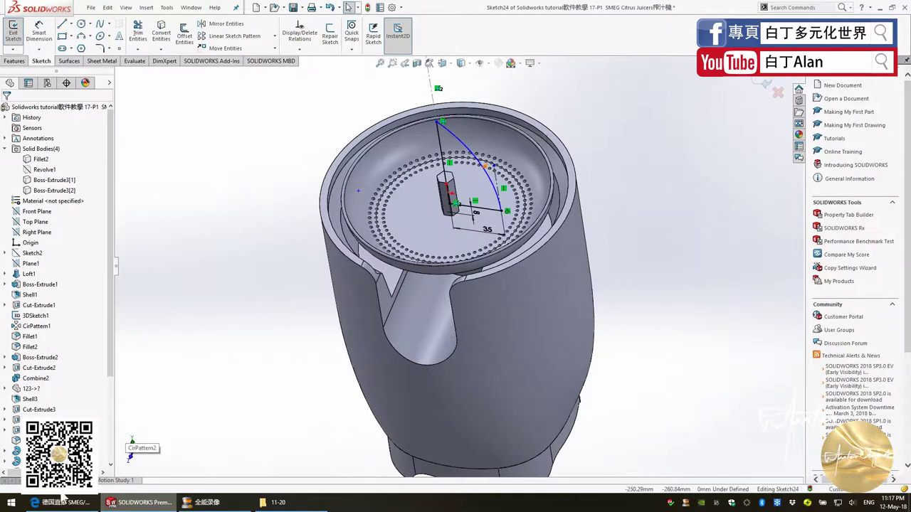
{"action": "left_click", "coordinate": [63, 501]}
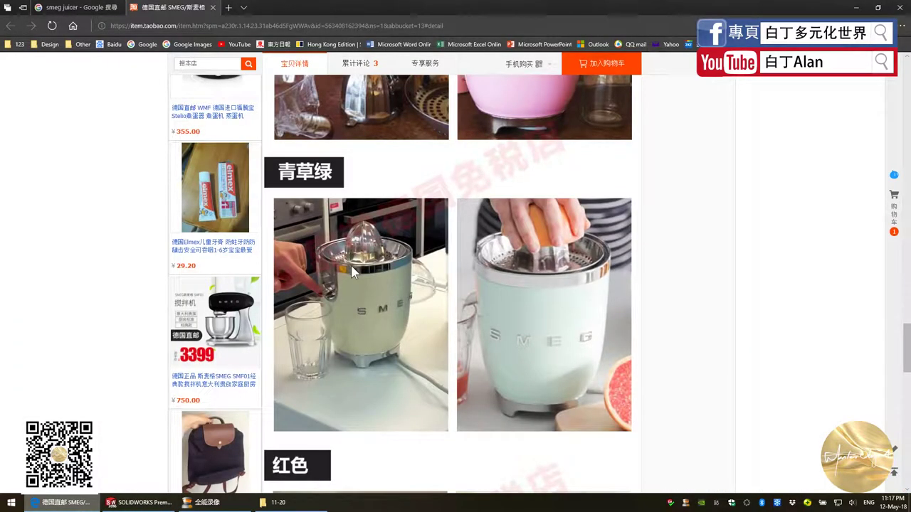
{"action": "key", "text": "alt+Tab"}
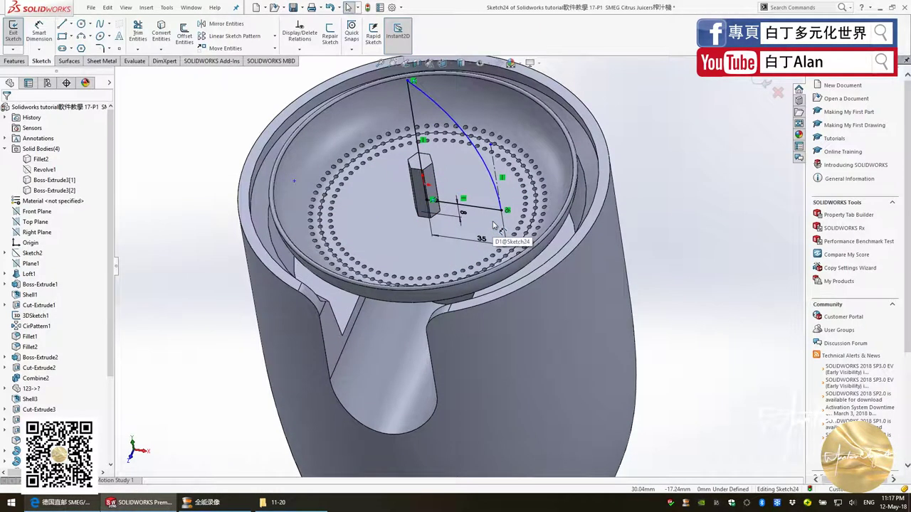
Step: In the front view, sketch a short two-line step at the cone curve's bottom end
{"action": "key", "text": "ctrl+1"}
{"action": "scroll", "coordinate": [486, 260], "scroll_direction": "down", "scroll_amount": 5}
{"action": "scroll", "coordinate": [486, 260], "scroll_direction": "down", "scroll_amount": 1}
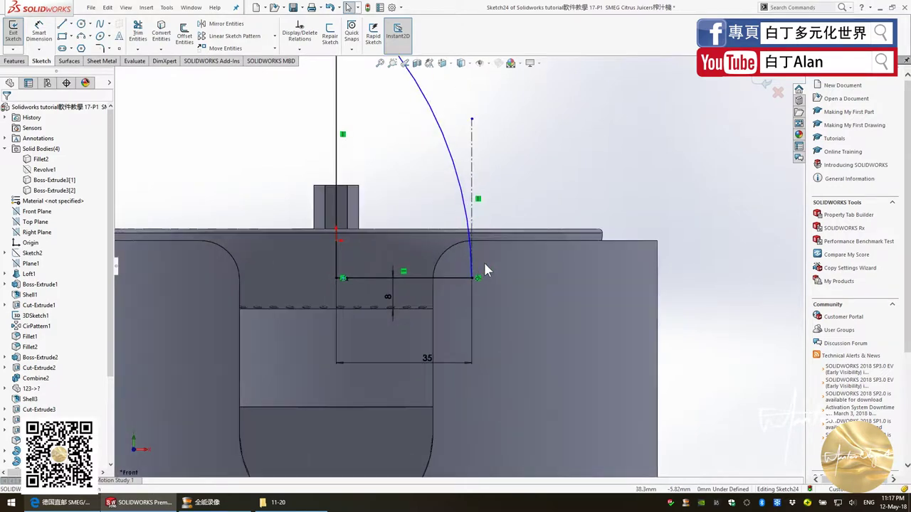
{"action": "scroll", "coordinate": [484, 266], "scroll_direction": "down", "scroll_amount": 3}
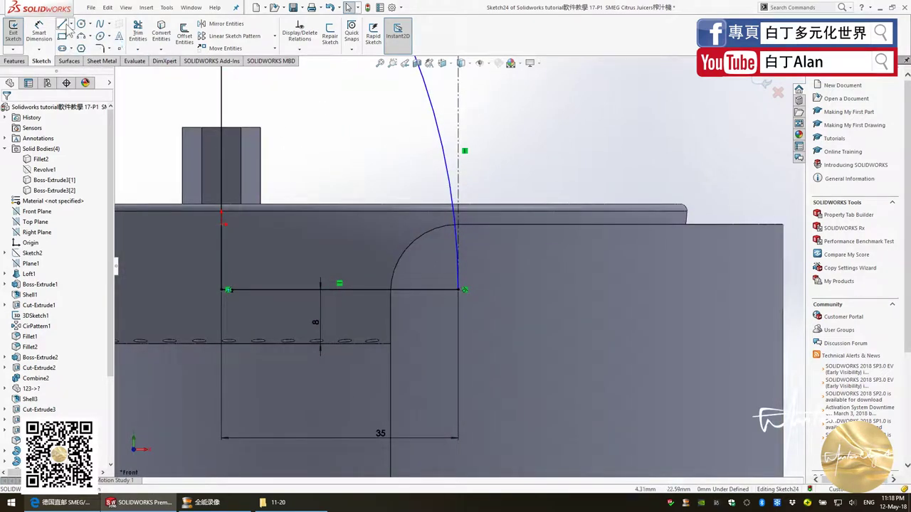
{"action": "key", "text": "l"}
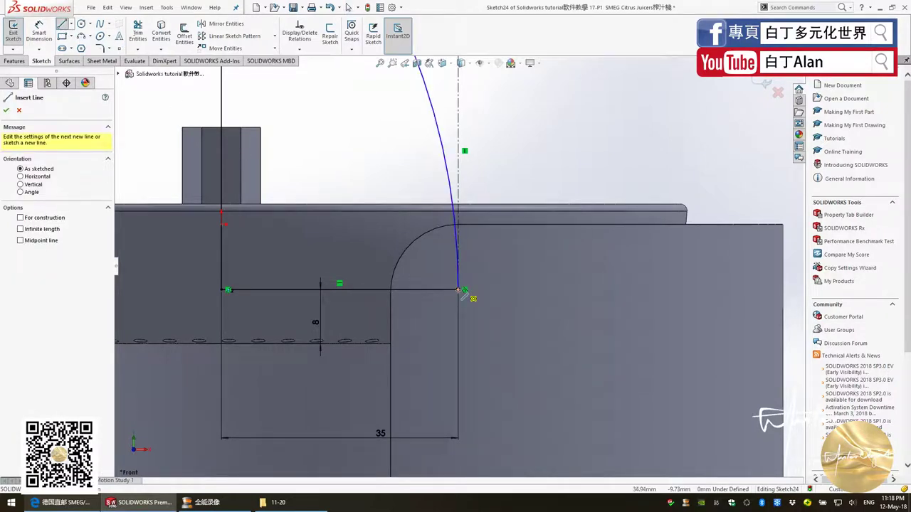
{"action": "left_click", "coordinate": [461, 289]}
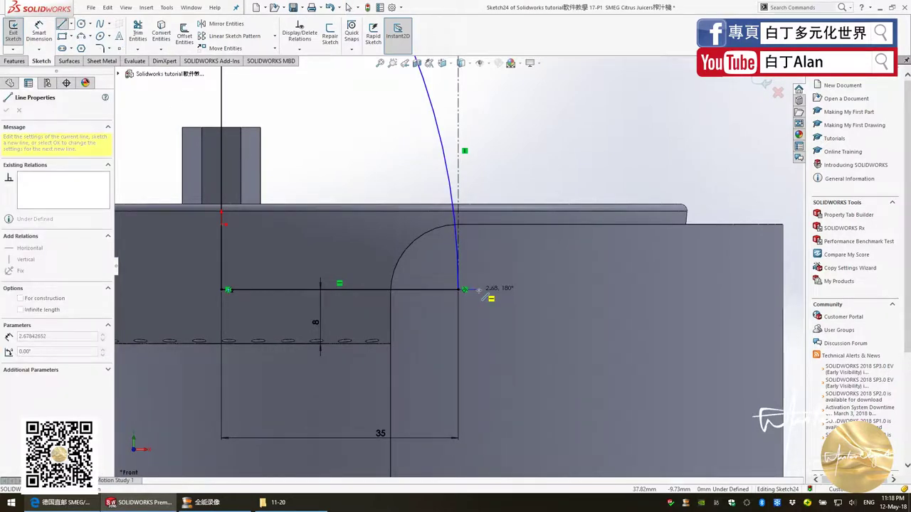
{"action": "left_click", "coordinate": [478, 290]}
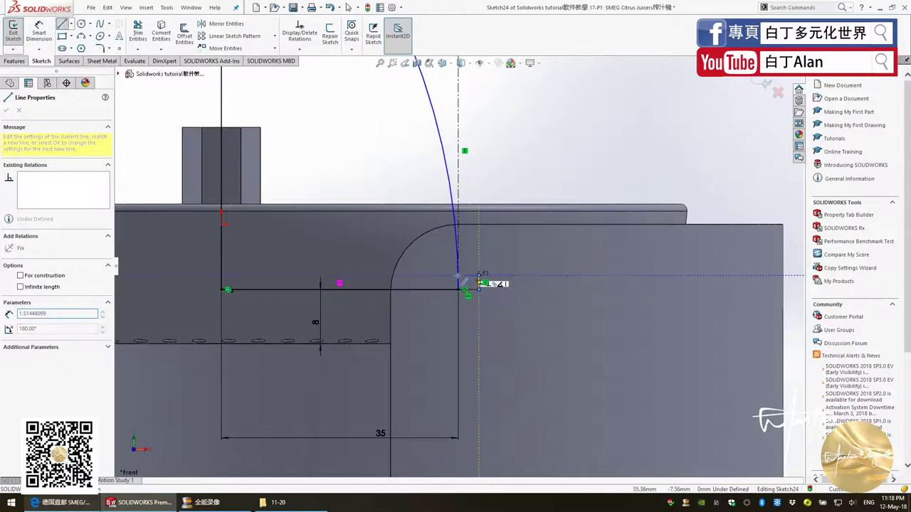
{"action": "left_click", "coordinate": [479, 276]}
{"action": "key", "text": "Escape"}
{"action": "key", "text": "Escape"}
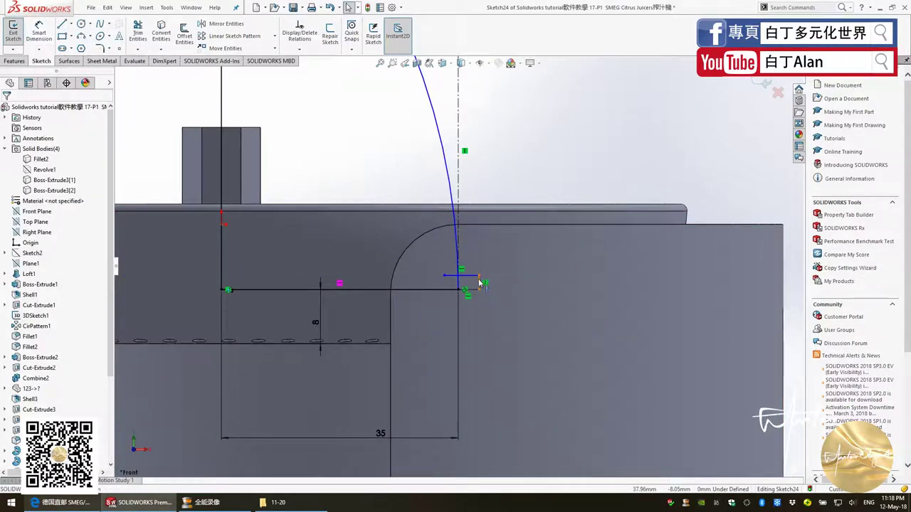
Step: Dimension the step's small vertical leg to 2 mm
{"action": "left_click", "coordinate": [41, 33]}
{"action": "scroll", "coordinate": [466, 283], "scroll_direction": "down", "scroll_amount": 2}
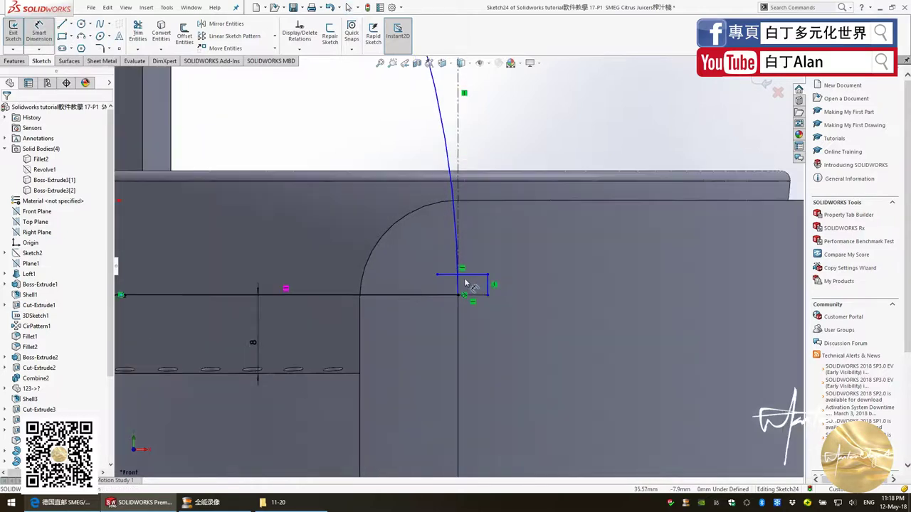
{"action": "left_click", "coordinate": [489, 283]}
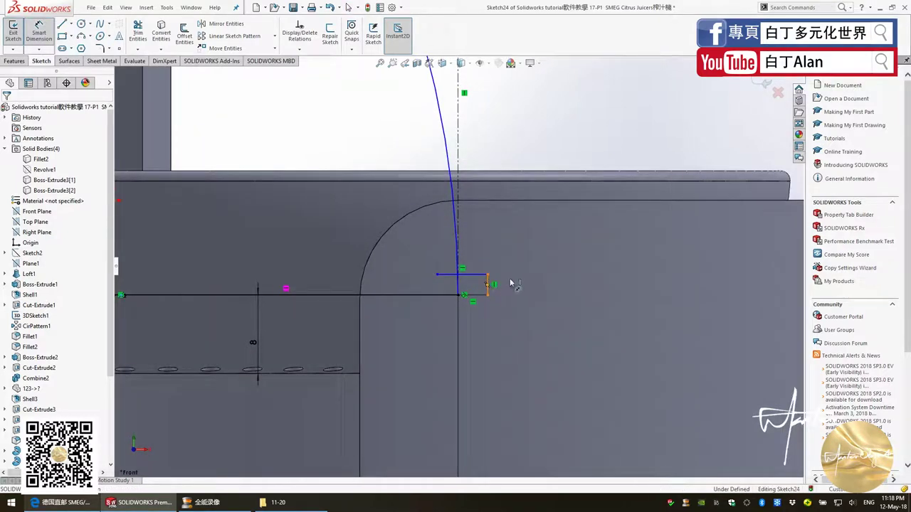
{"action": "left_click", "coordinate": [528, 284]}
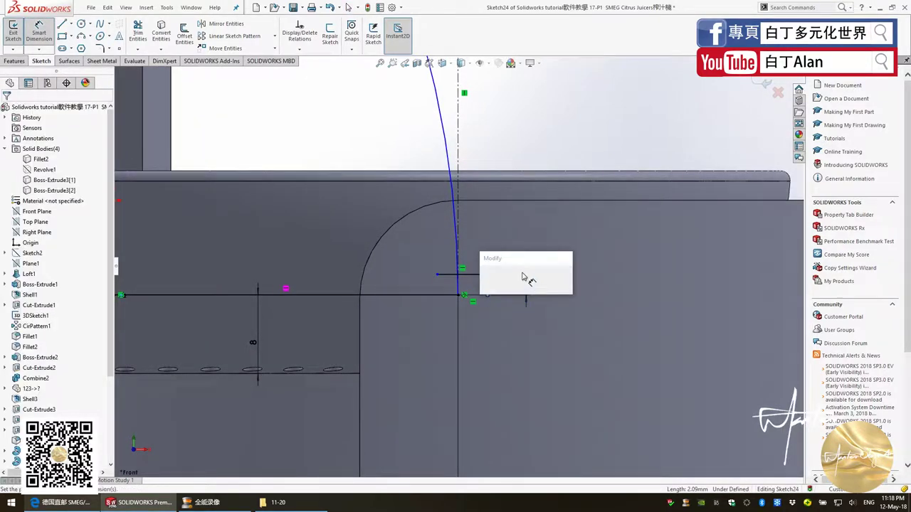
{"action": "key", "text": "Return"}
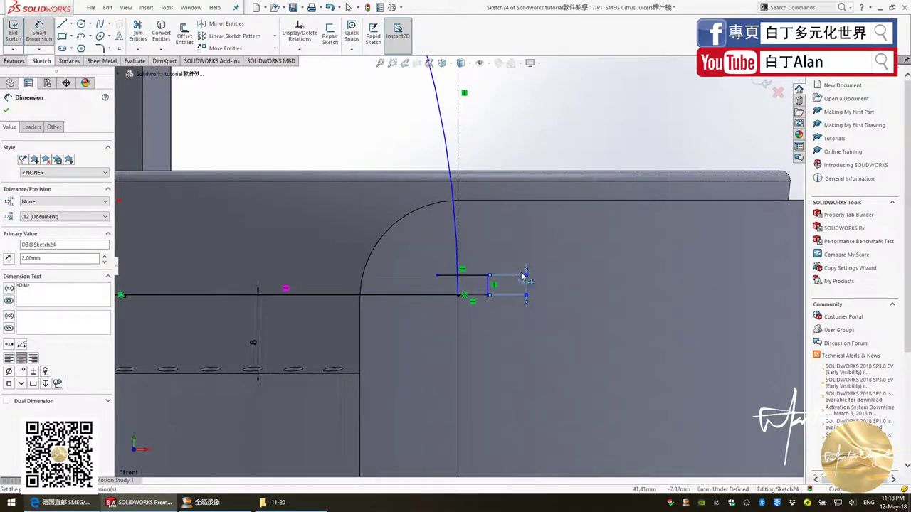
{"action": "key", "text": "Escape"}
Step: Inspect the old horizontal base line and its endpoint at x 35, then delete the base line
{"action": "left_click", "coordinate": [469, 296]}
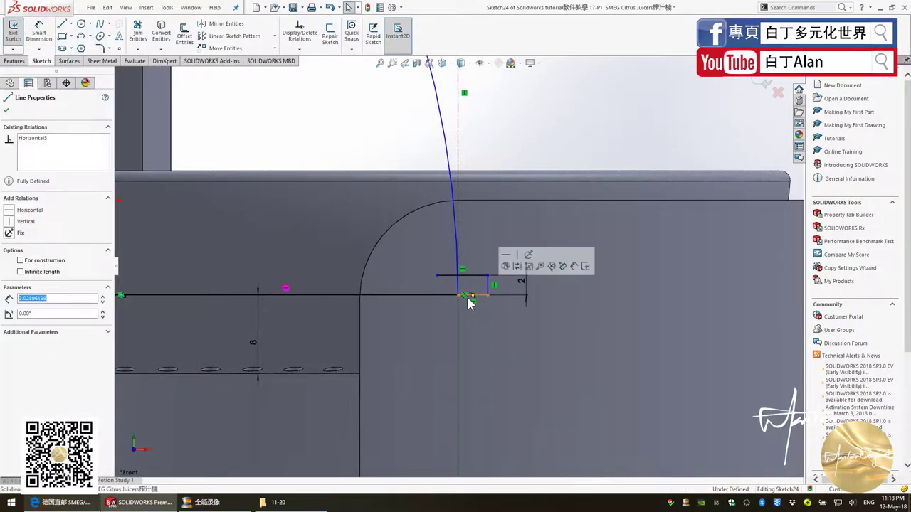
{"action": "key", "text": "Escape"}
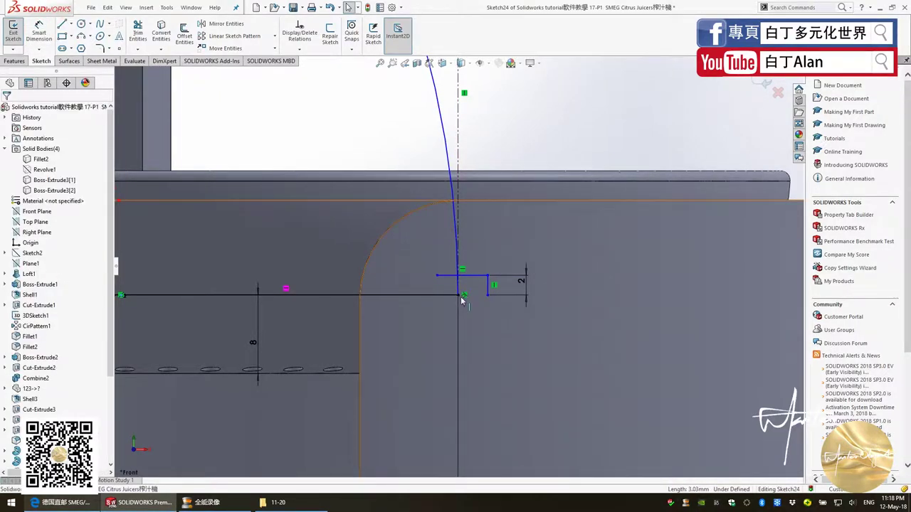
{"action": "left_click", "coordinate": [488, 298]}
{"action": "key", "text": "Escape"}
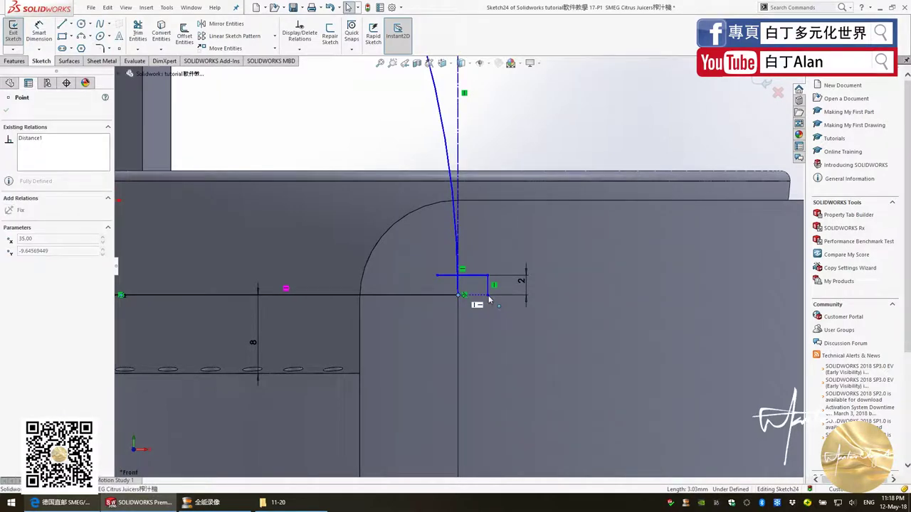
{"action": "left_click", "coordinate": [461, 295]}
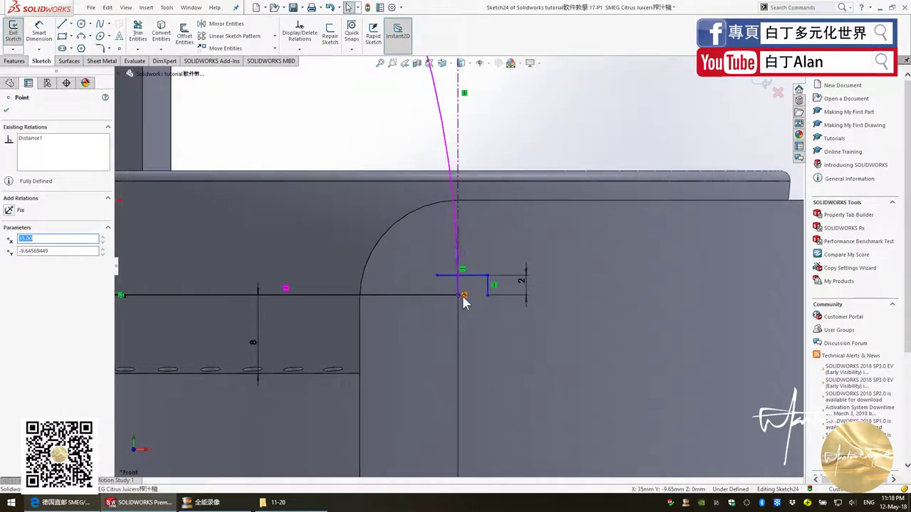
{"action": "left_click", "coordinate": [445, 294]}
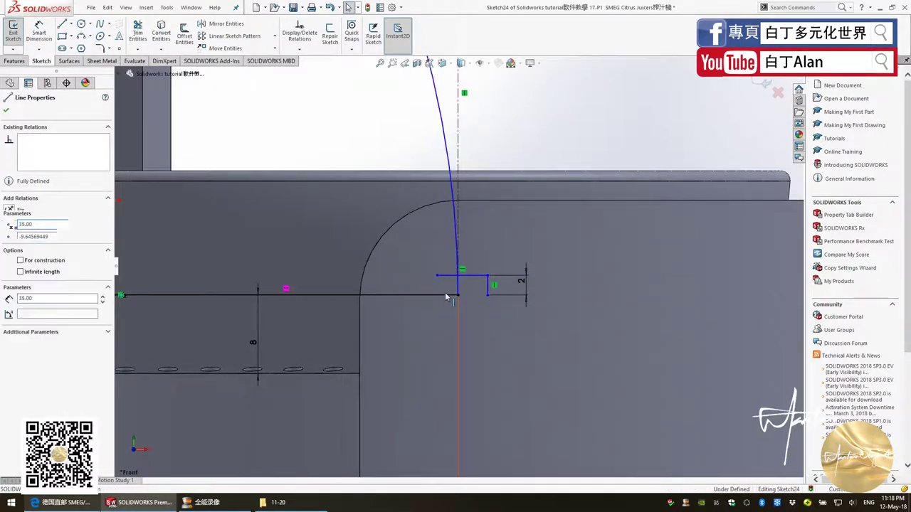
{"action": "left_click", "coordinate": [488, 295]}
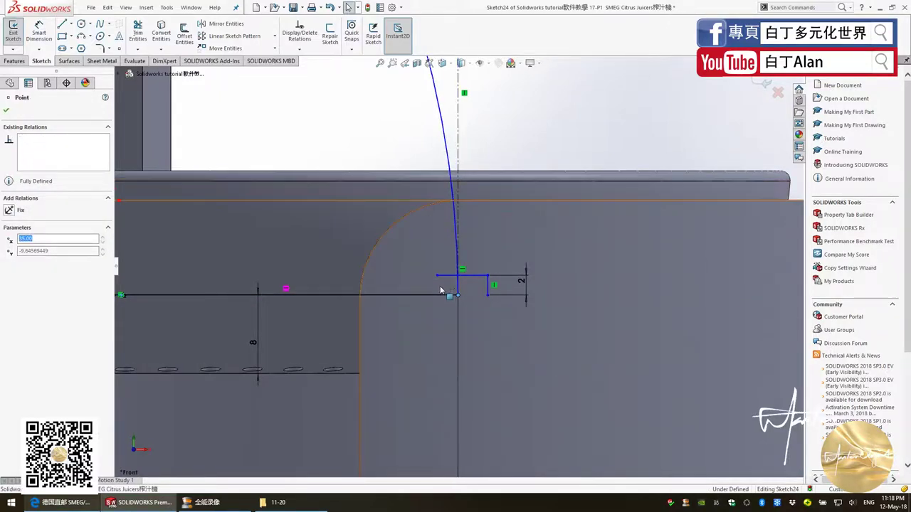
{"action": "key", "text": "Escape"}
{"action": "left_click", "coordinate": [403, 295]}
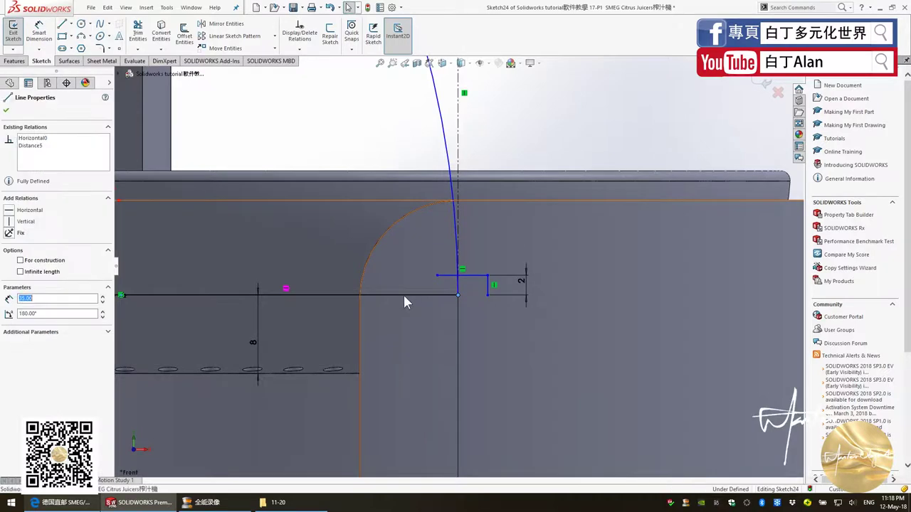
{"action": "key", "text": "Escape"}
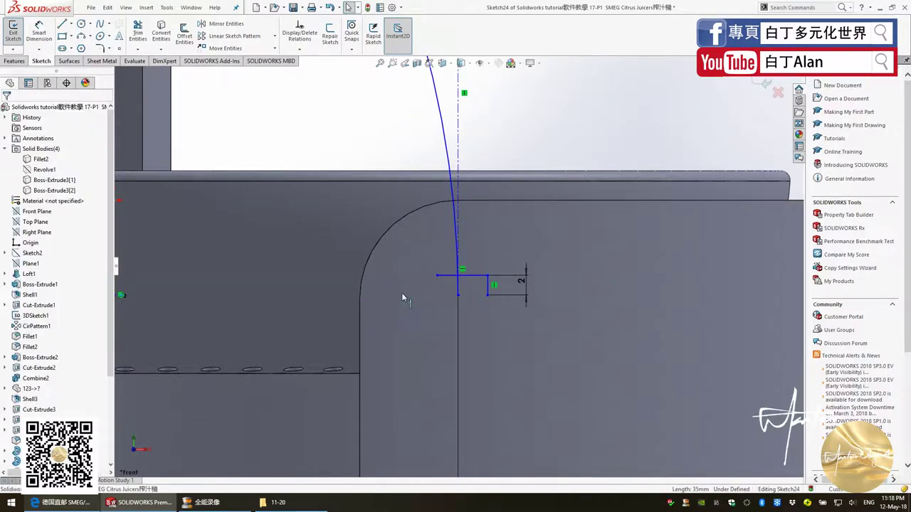
{"action": "scroll", "coordinate": [401, 293], "scroll_direction": "up", "scroll_amount": 1}
{"action": "scroll", "coordinate": [406, 239], "scroll_direction": "up", "scroll_amount": 1}
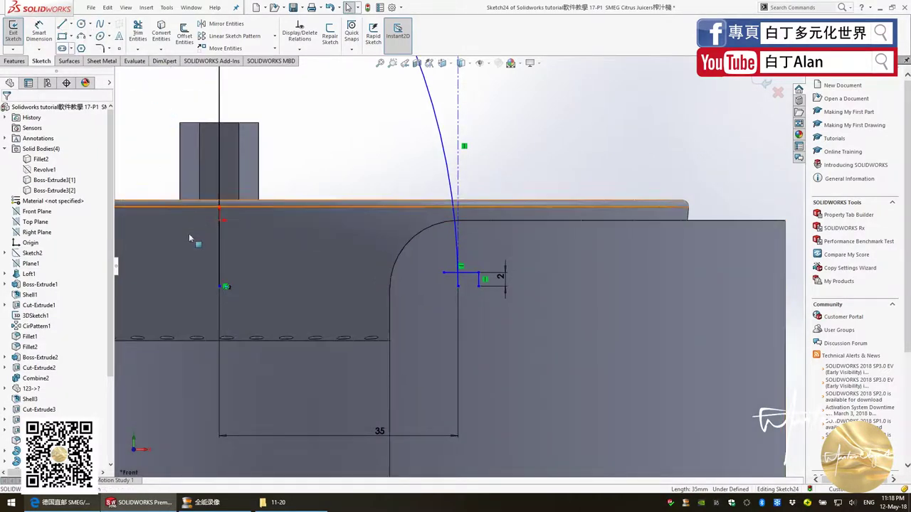
Step: Draw a new horizontal base line from the sketch origin to the 2 mm step corner
{"action": "left_click", "coordinate": [62, 23]}
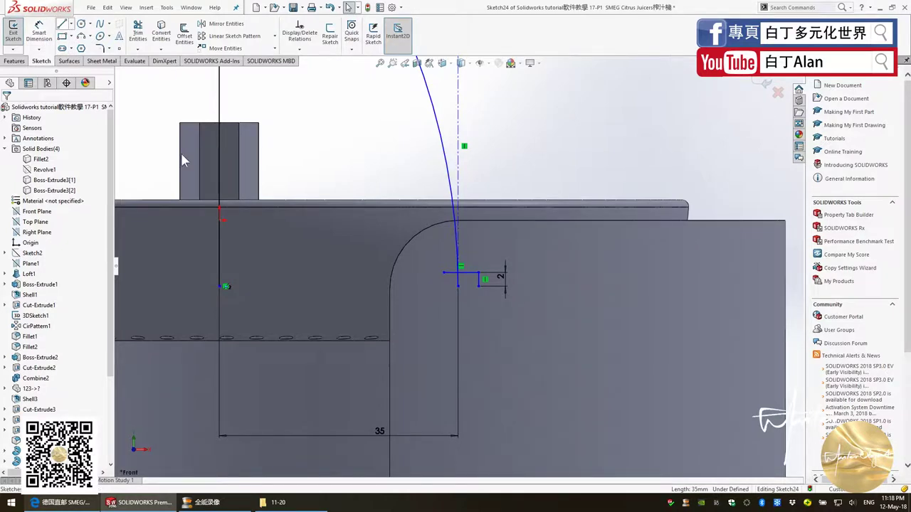
{"action": "left_click", "coordinate": [220, 286]}
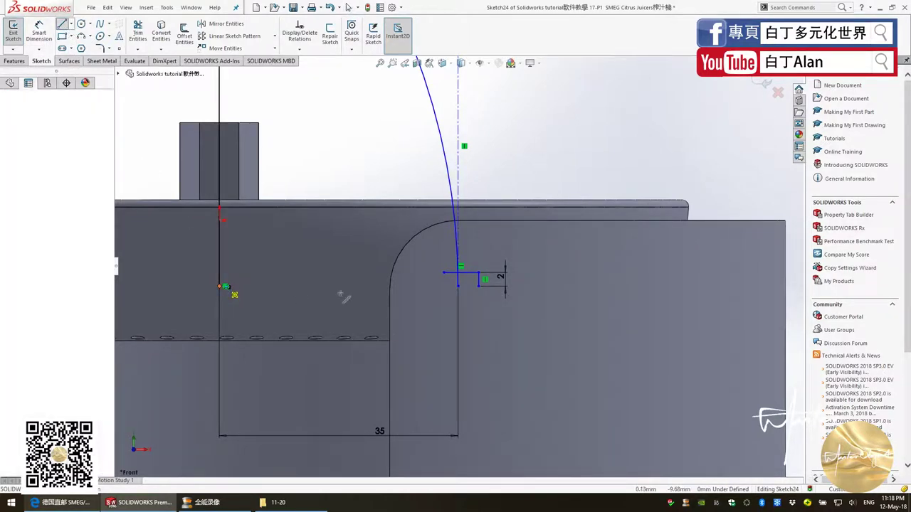
{"action": "left_click", "coordinate": [479, 286]}
{"action": "scroll", "coordinate": [489, 284], "scroll_direction": "down", "scroll_amount": 2}
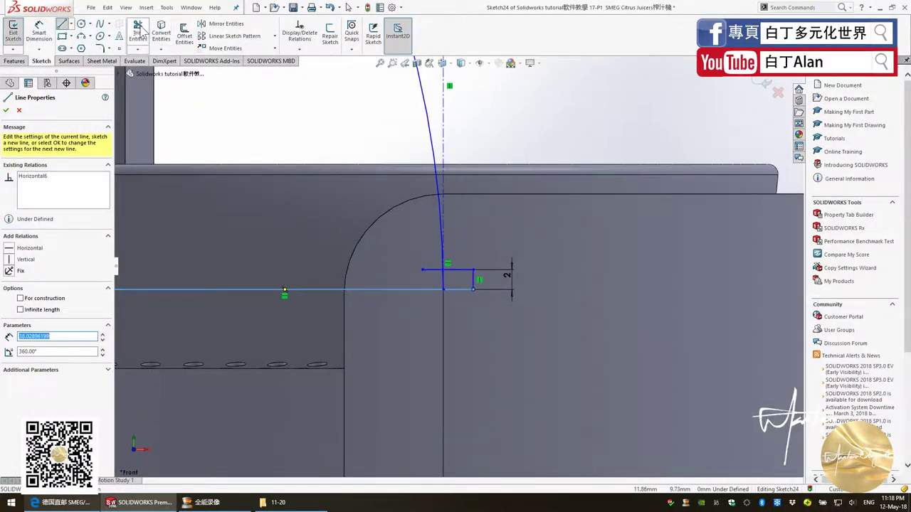
Step: Briefly try Trim Entities, then add a length dimension to the new 38.03 mm base line
{"action": "left_click", "coordinate": [138, 32]}
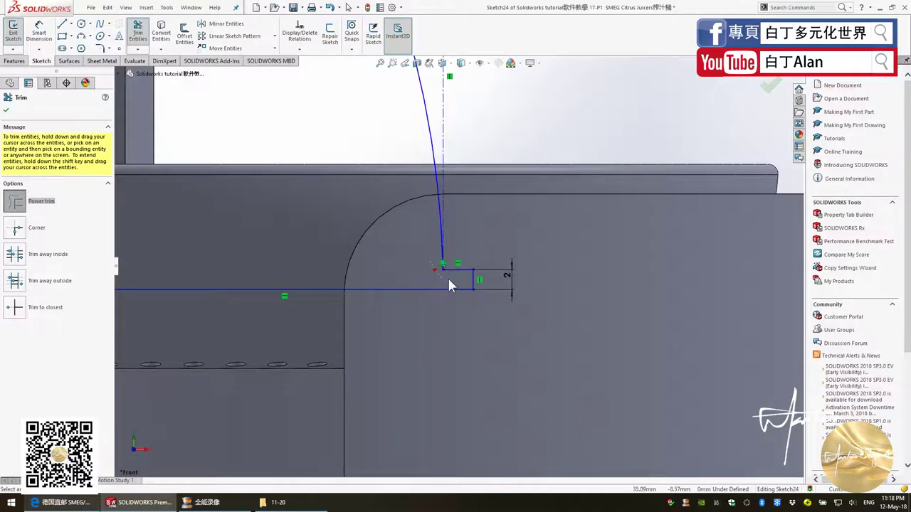
{"action": "key", "text": "Escape"}
{"action": "scroll", "coordinate": [468, 263], "scroll_direction": "up", "scroll_amount": 2}
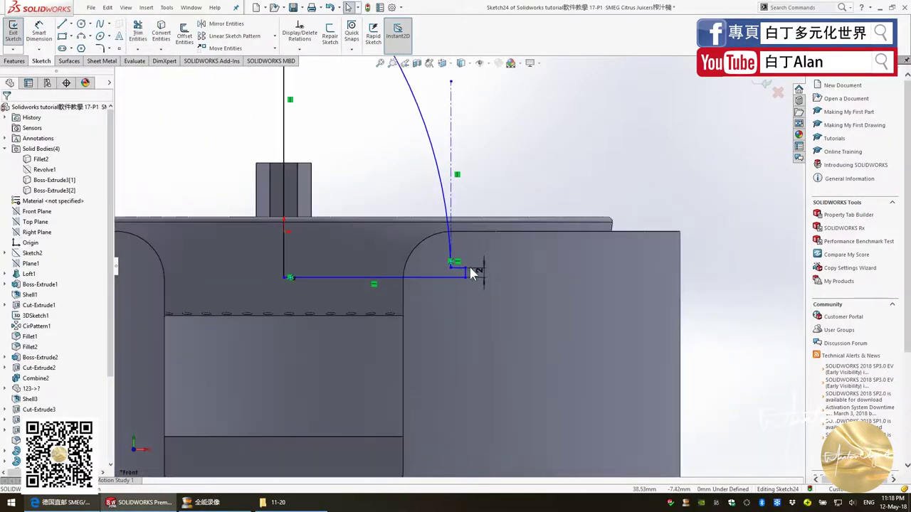
{"action": "scroll", "coordinate": [468, 263], "scroll_direction": "up", "scroll_amount": 1}
{"action": "left_click", "coordinate": [39, 32]}
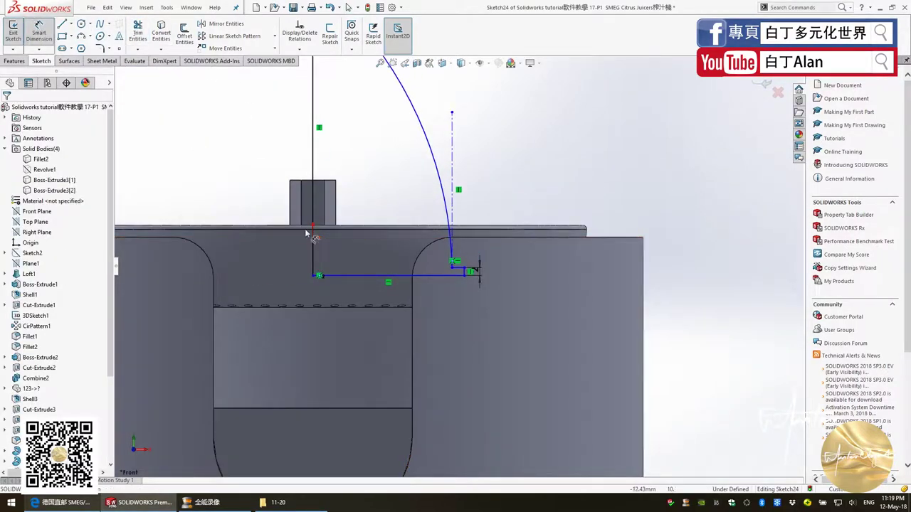
{"action": "left_click", "coordinate": [407, 295]}
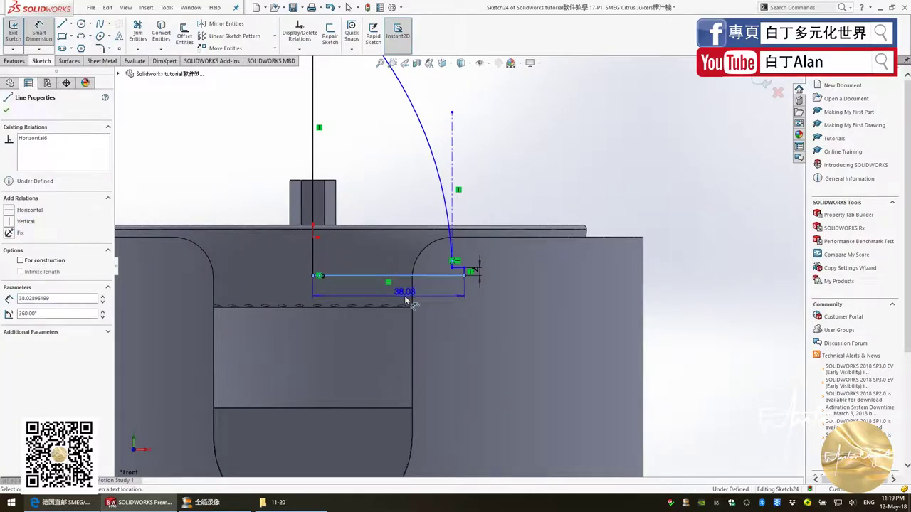
{"action": "left_click", "coordinate": [406, 302]}
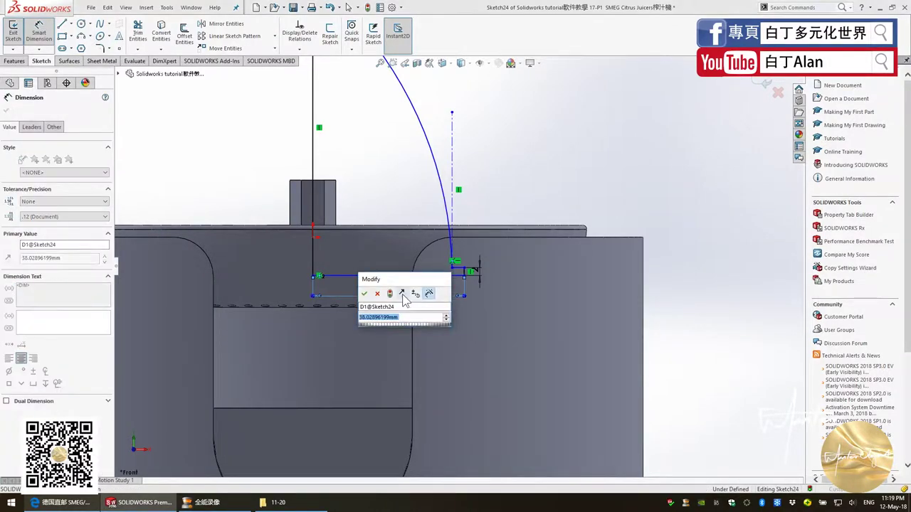
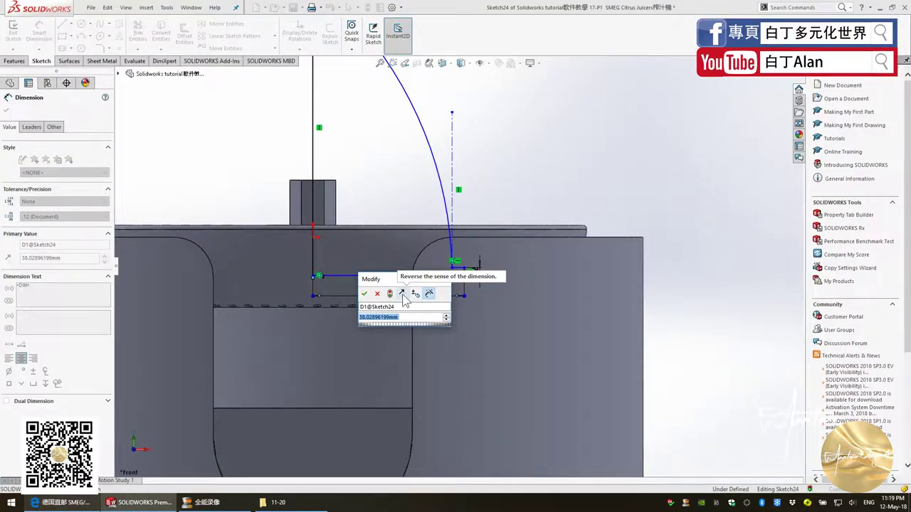
Step: Set the reamer profile's base line dimension to 40 mm
{"action": "type", "text": "40"}
{"action": "key", "text": "Return"}
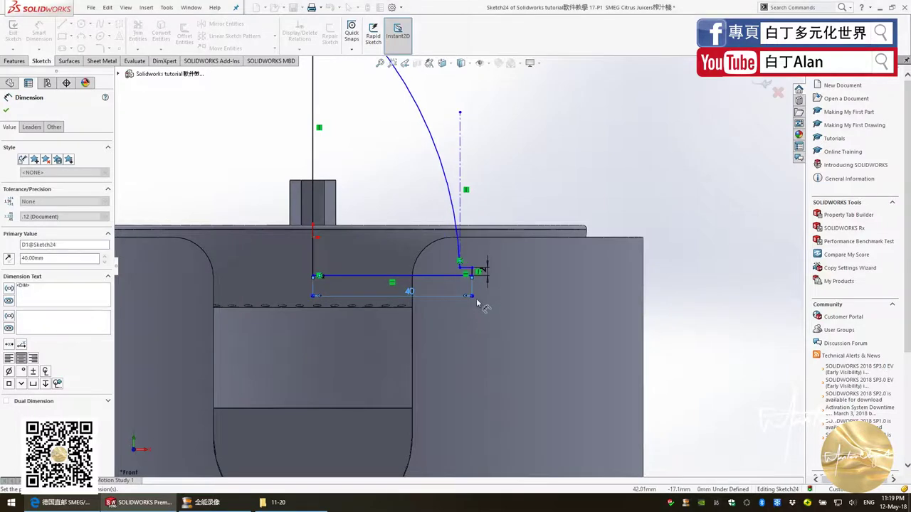
{"action": "scroll", "coordinate": [477, 305], "scroll_direction": "up", "scroll_amount": 2}
{"action": "scroll", "coordinate": [455, 277], "scroll_direction": "down", "scroll_amount": 1}
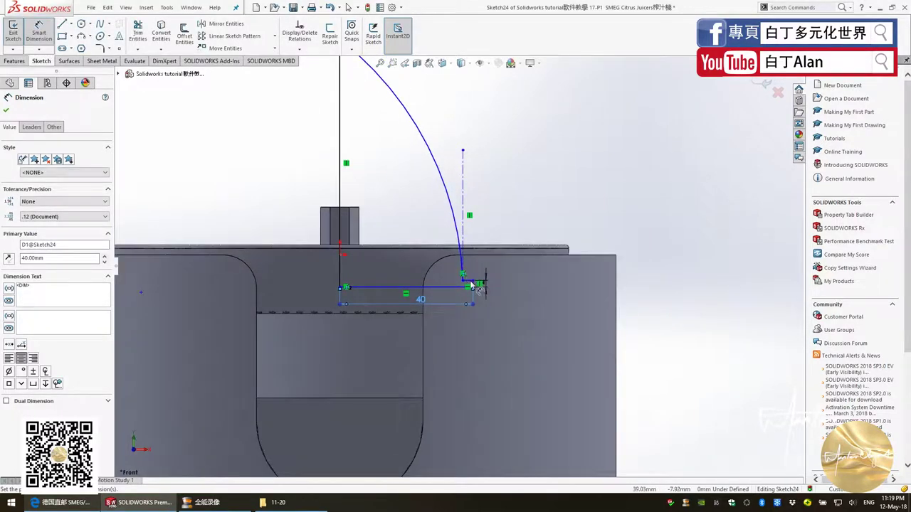
{"action": "scroll", "coordinate": [471, 285], "scroll_direction": "down", "scroll_amount": 3}
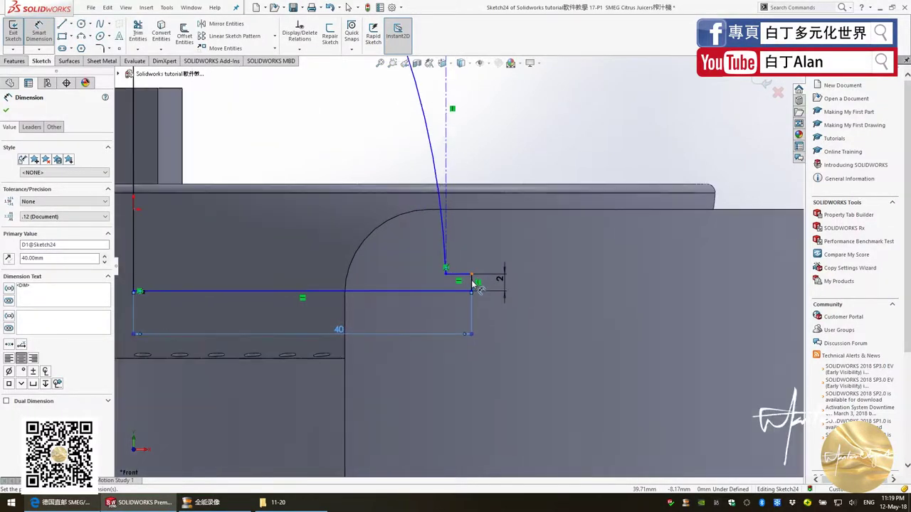
Step: Dimension the short step line to 8 mm and check the Taobao reference photos
{"action": "left_click", "coordinate": [469, 232]}
{"action": "left_click", "coordinate": [468, 241]}
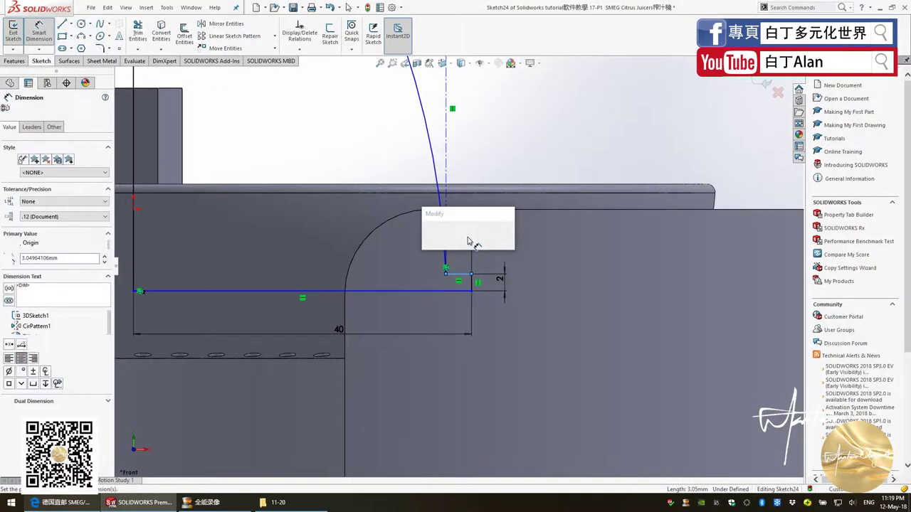
{"action": "key", "text": "Return"}
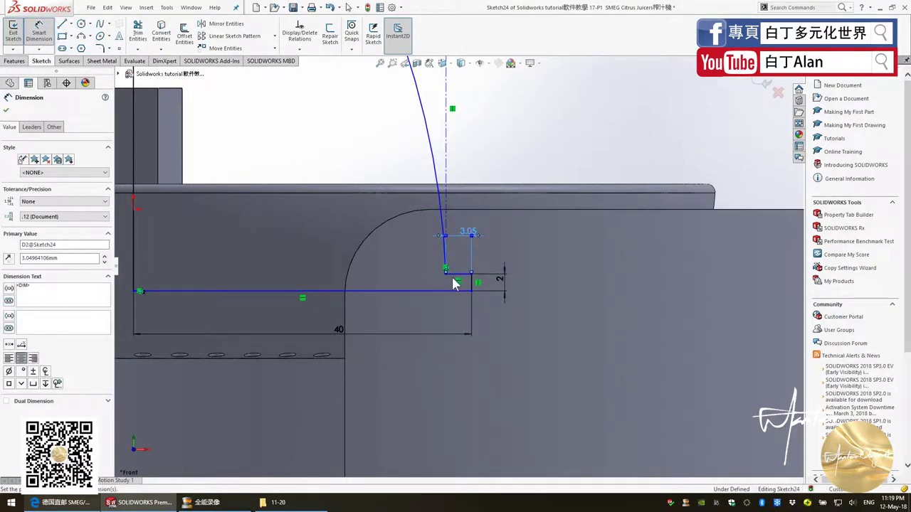
{"action": "key", "text": "alt+Tab"}
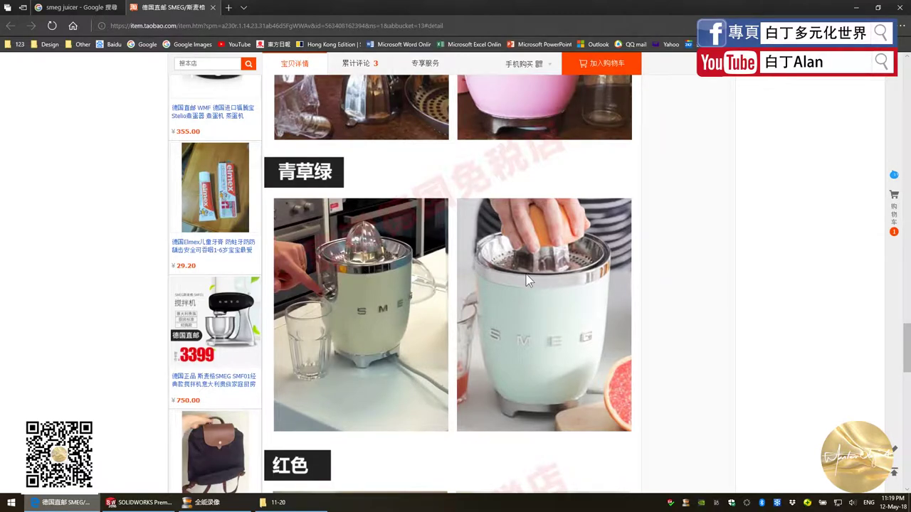
{"action": "key", "text": "alt+Tab"}
Step: Tilt the view and dimension the dome profile's vertical line to 60 mm
{"action": "scroll", "coordinate": [505, 277], "scroll_direction": "up", "scroll_amount": 2}
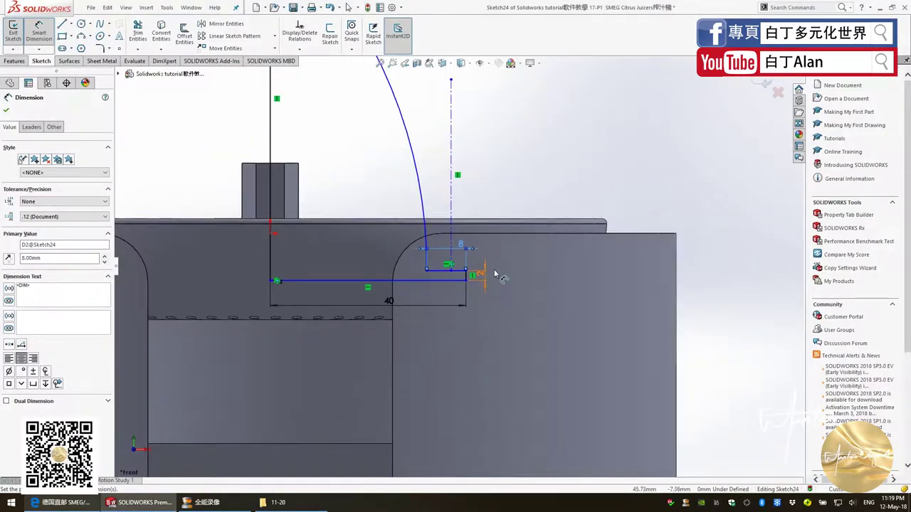
{"action": "scroll", "coordinate": [502, 276], "scroll_direction": "up", "scroll_amount": 1}
{"action": "scroll", "coordinate": [467, 260], "scroll_direction": "up", "scroll_amount": 2}
{"action": "scroll", "coordinate": [466, 256], "scroll_direction": "up", "scroll_amount": 1}
{"action": "mouse_move", "coordinate": [448, 197]}
{"action": "middle_mouse_down"}
{"action": "mouse_move", "coordinate": [442, 203]}
{"action": "mouse_move", "coordinate": [402, 135]}
{"action": "middle_mouse_up"}
{"action": "left_click", "coordinate": [394, 159]}
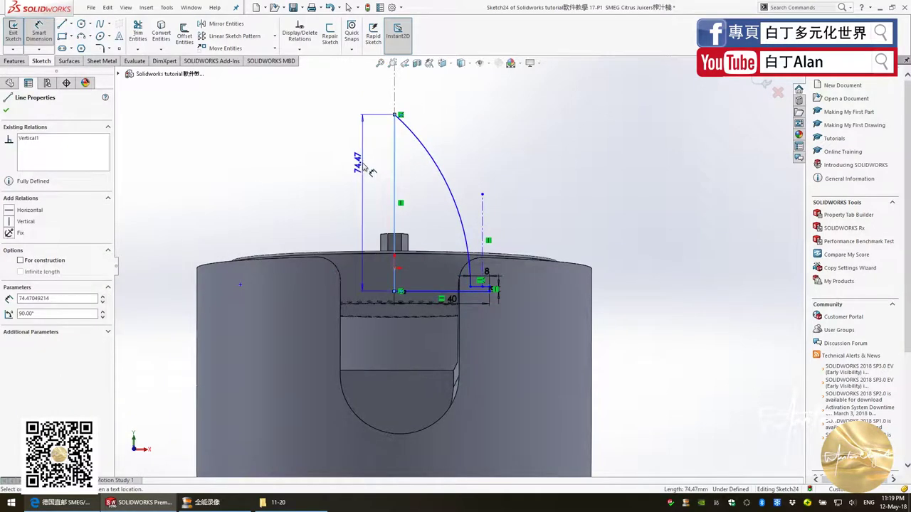
{"action": "left_click", "coordinate": [358, 175]}
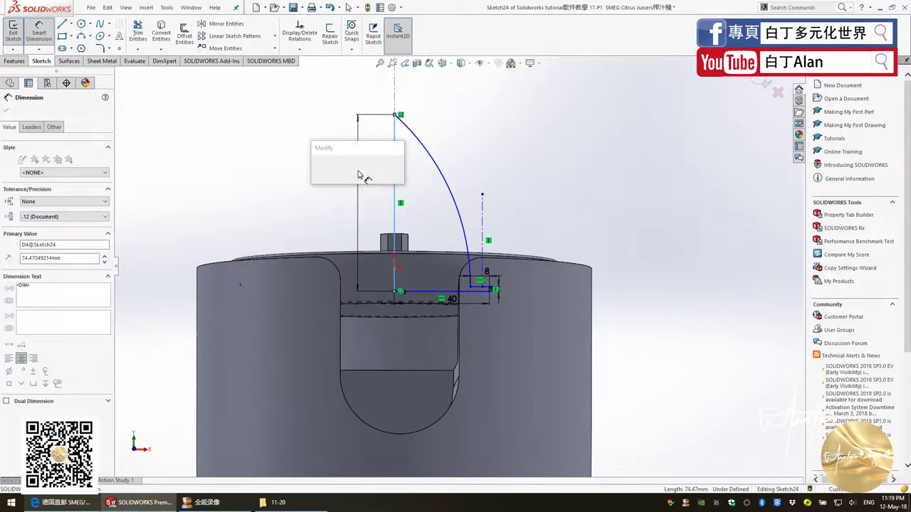
{"action": "type", "text": "60"}
{"action": "key", "text": "Return"}
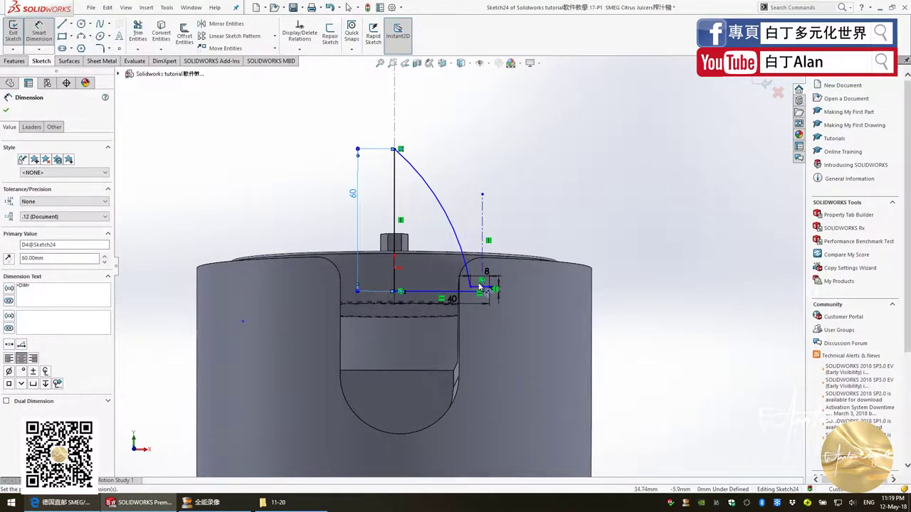
{"action": "scroll", "coordinate": [481, 286], "scroll_direction": "down", "scroll_amount": 3}
{"action": "scroll", "coordinate": [500, 298], "scroll_direction": "down", "scroll_amount": 2}
{"action": "scroll", "coordinate": [462, 281], "scroll_direction": "up", "scroll_amount": 1}
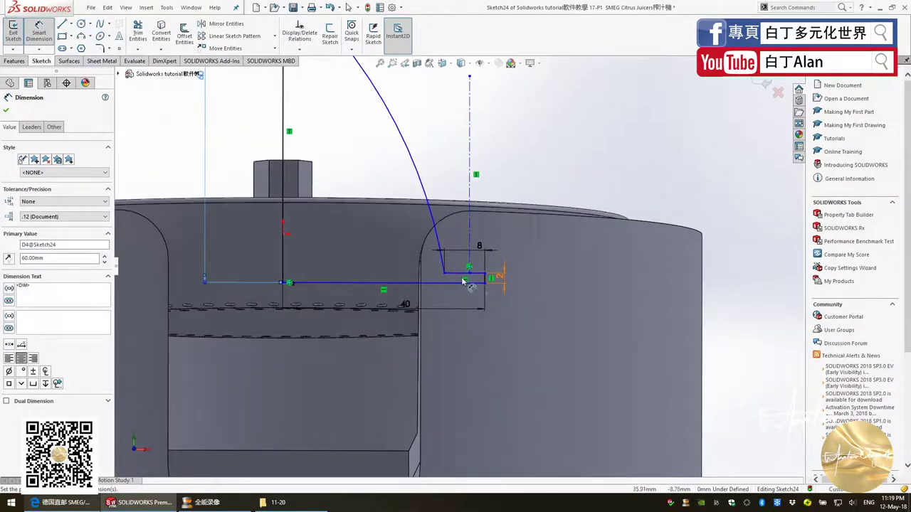
{"action": "scroll", "coordinate": [468, 285], "scroll_direction": "up", "scroll_amount": 2}
{"action": "key", "text": "Escape"}
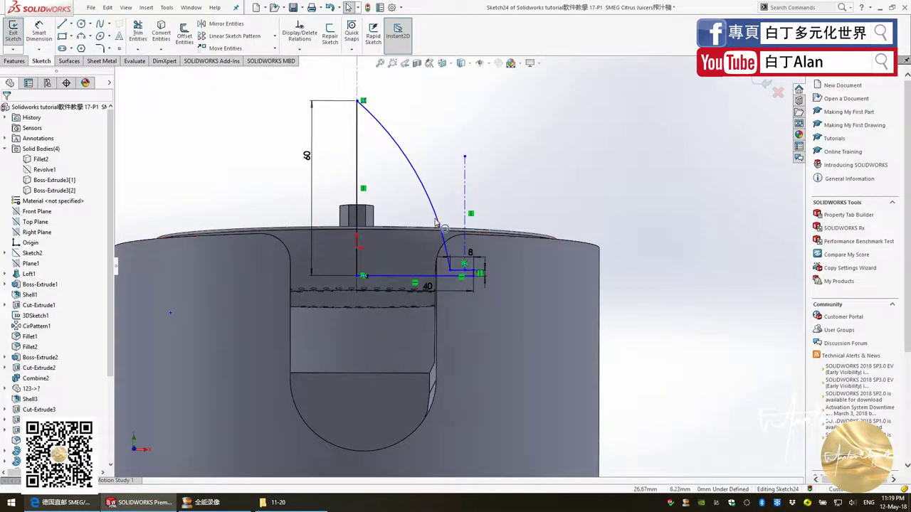
Step: Drag the dome arc into a fuller outward bulge and compare it with the Taobao photos
{"action": "left_click_drag", "start_coordinate": [436, 217], "coordinate": [422, 170]}
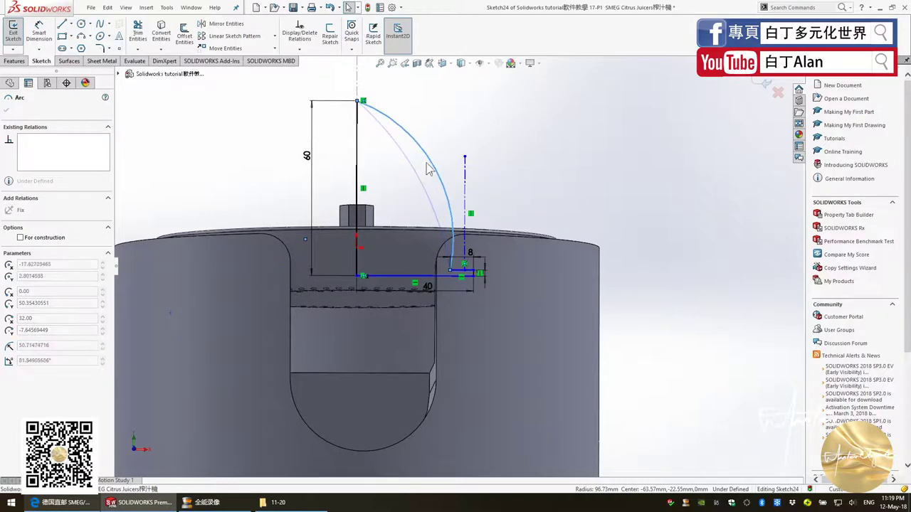
{"action": "left_click_drag", "start_coordinate": [421, 169], "coordinate": [426, 166]}
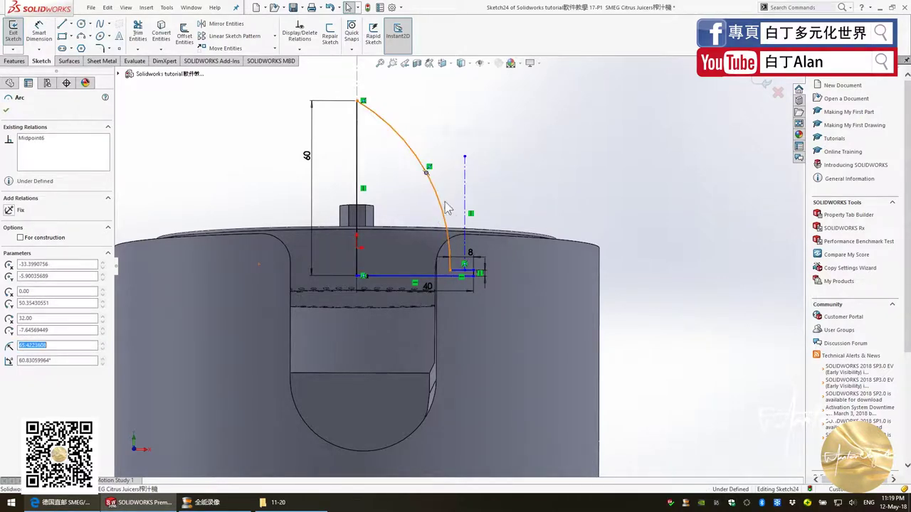
{"action": "middle_click_drag", "start_coordinate": [477, 187], "coordinate": [469, 205]}
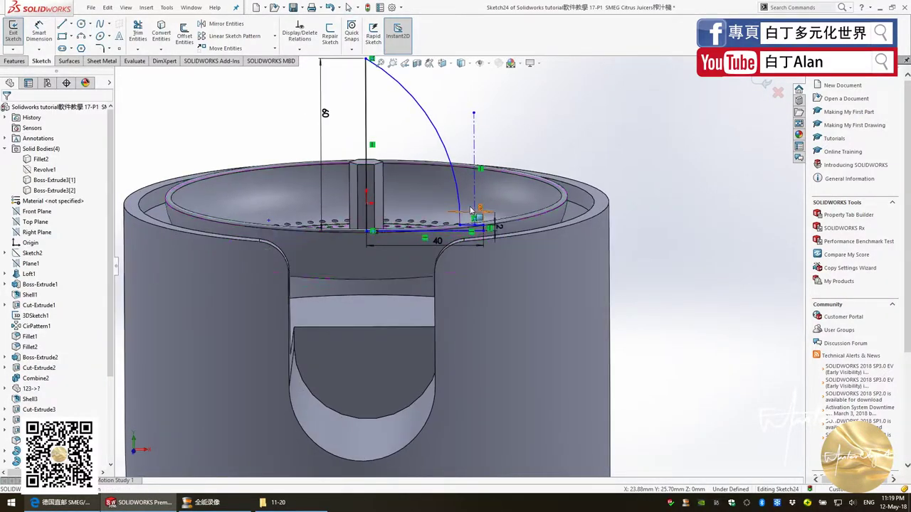
{"action": "key", "text": "alt+Tab"}
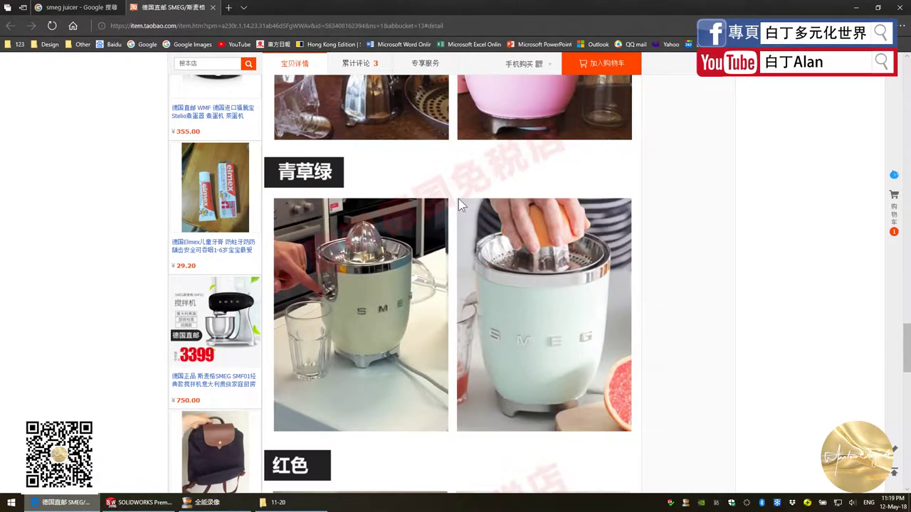
{"action": "key", "text": "alt+Tab"}
{"action": "key", "text": "alt+Tab"}
{"action": "key", "text": "alt+Tab"}
Step: Draw a centerline starting at the dome arc's top end
{"action": "middle_click_drag", "start_coordinate": [405, 185], "coordinate": [391, 156]}
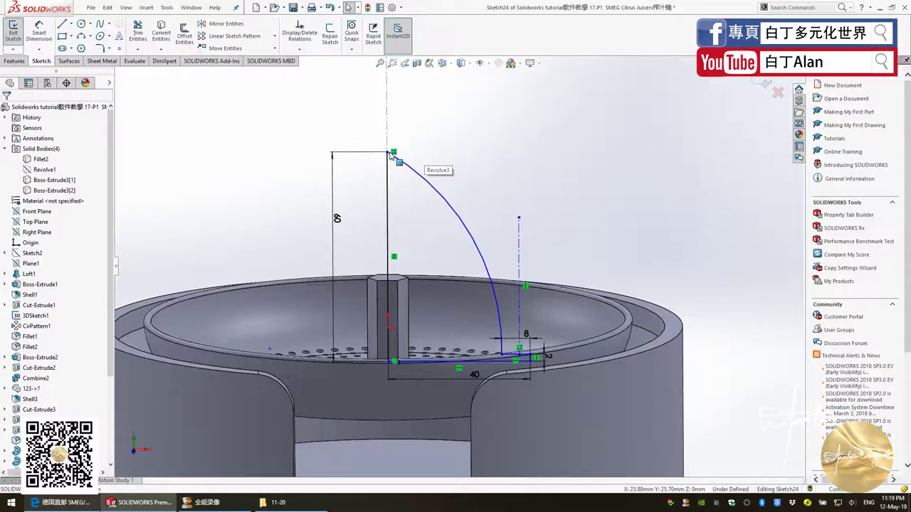
{"action": "left_click", "coordinate": [70, 24]}
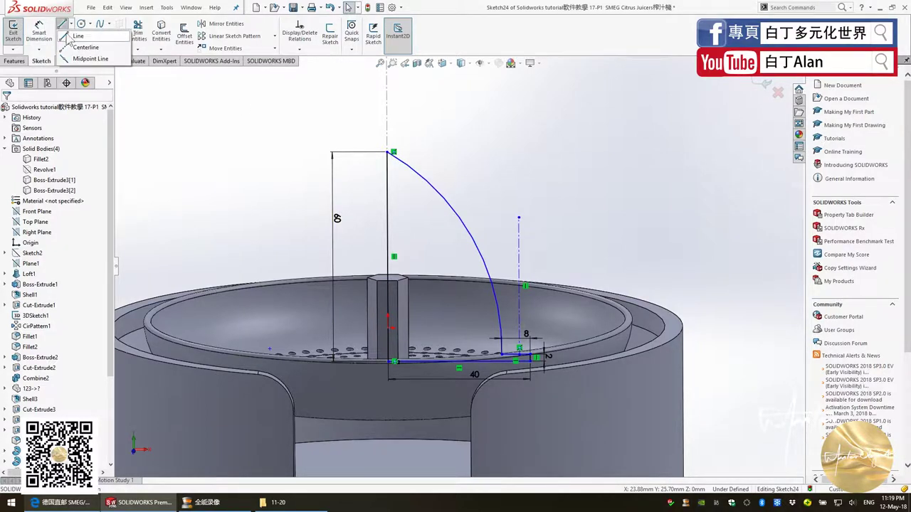
{"action": "left_click", "coordinate": [85, 46]}
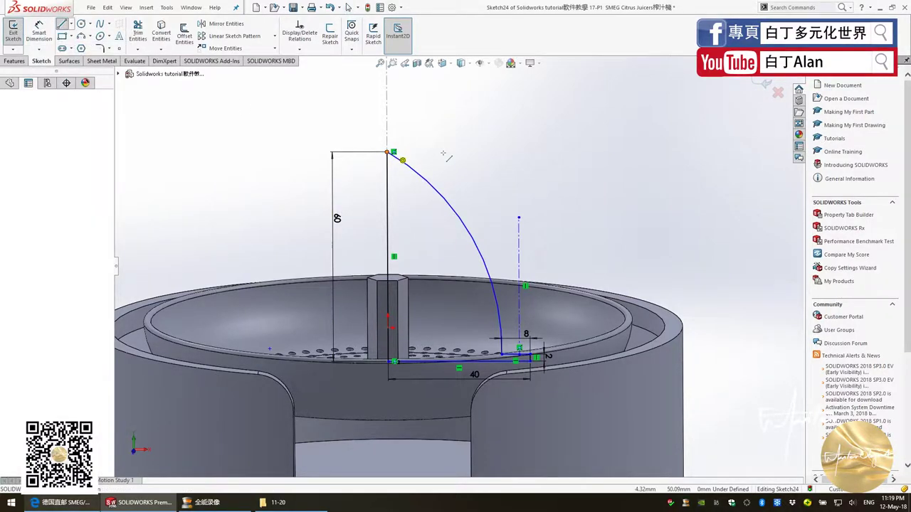
{"action": "left_click", "coordinate": [392, 151]}
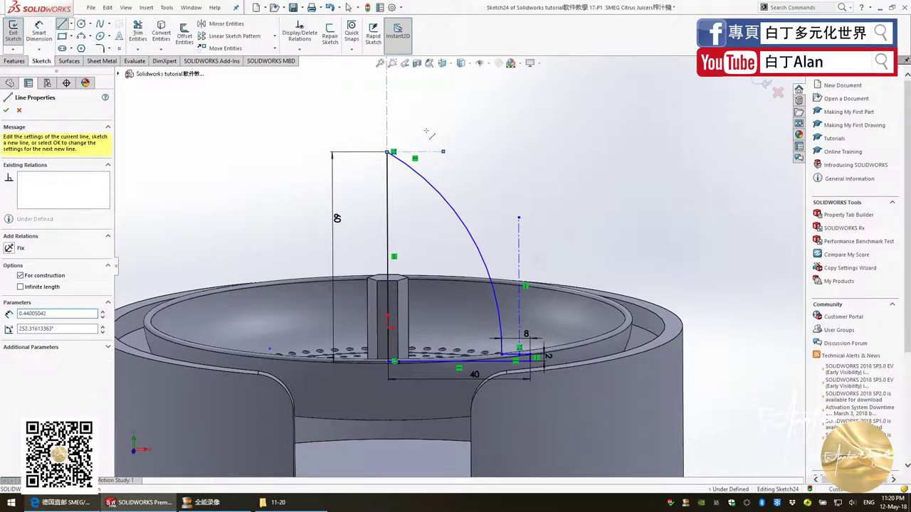
{"action": "scroll", "coordinate": [444, 170], "scroll_direction": "up", "scroll_amount": 5}
{"action": "key", "text": "Escape"}
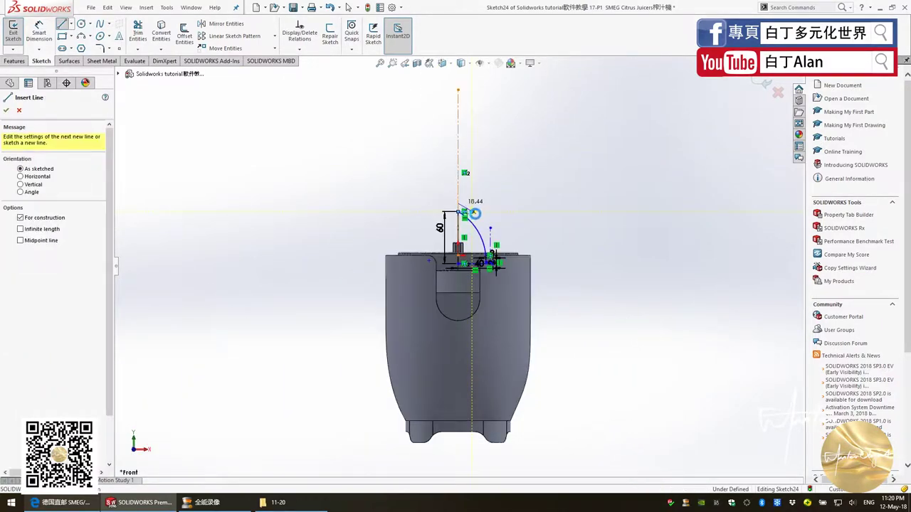
{"action": "key", "text": "Escape"}
{"action": "scroll", "coordinate": [473, 209], "scroll_direction": "down", "scroll_amount": 4}
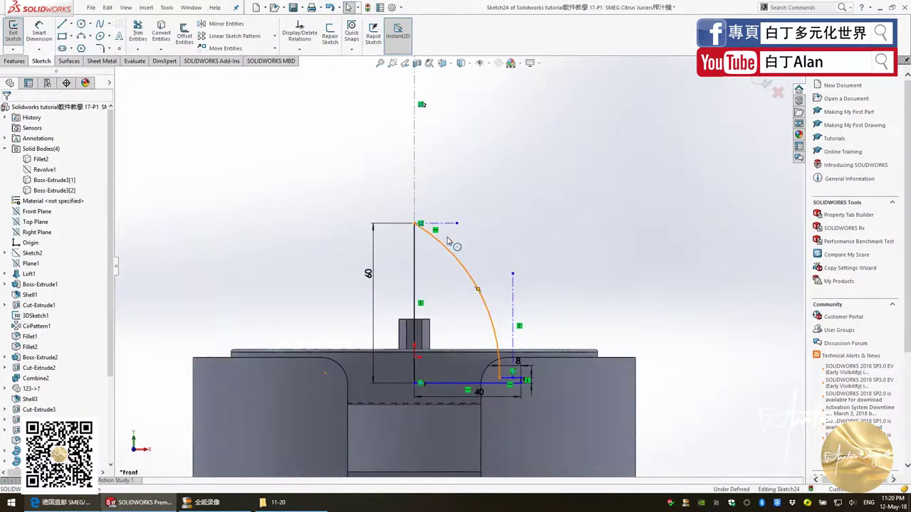
Step: Make the dome arc tangent to the horizontal centerline and select the right-side endpoints
{"action": "left_click", "coordinate": [449, 248]}
{"action": "left_click", "coordinate": [372, 270], "text": "ctrl"}
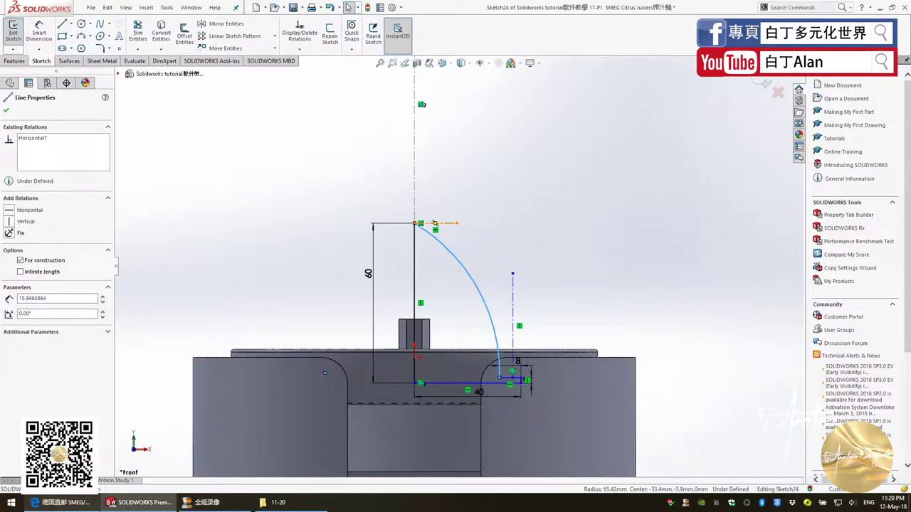
{"action": "left_click", "coordinate": [9, 208]}
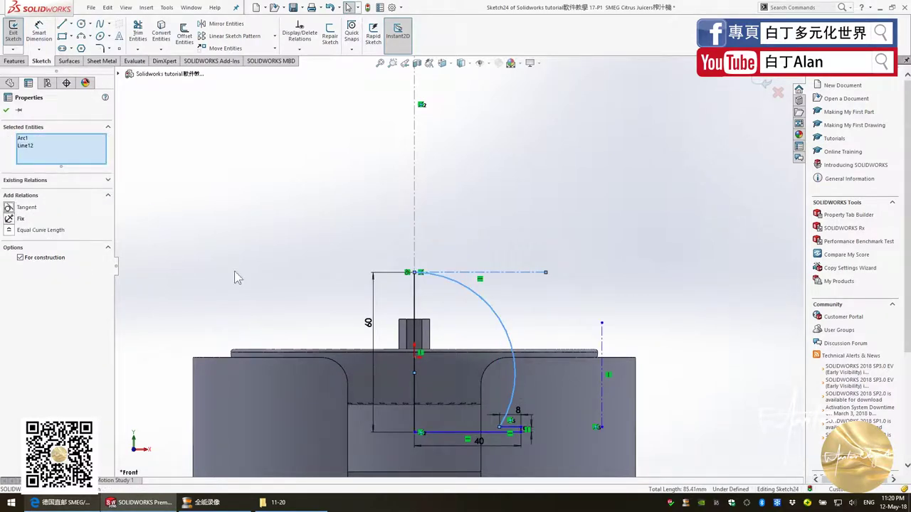
{"action": "key", "text": "Escape"}
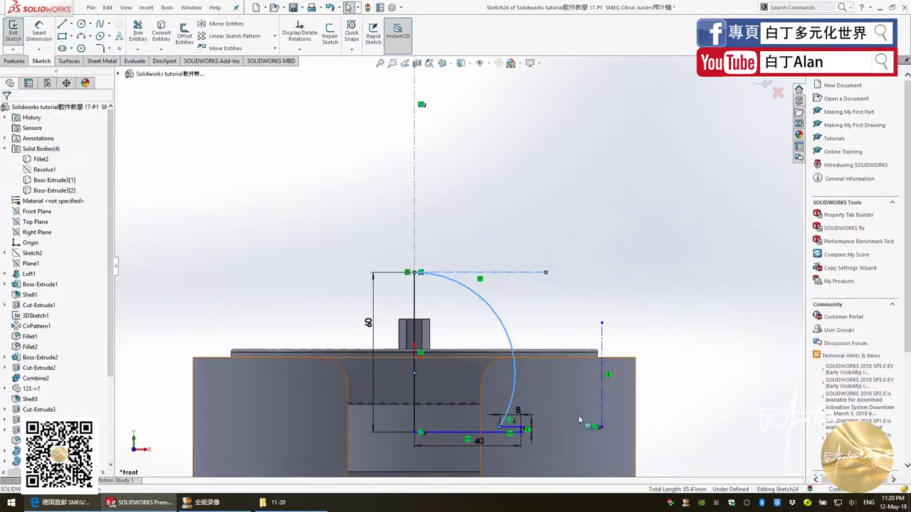
{"action": "left_click", "coordinate": [501, 429]}
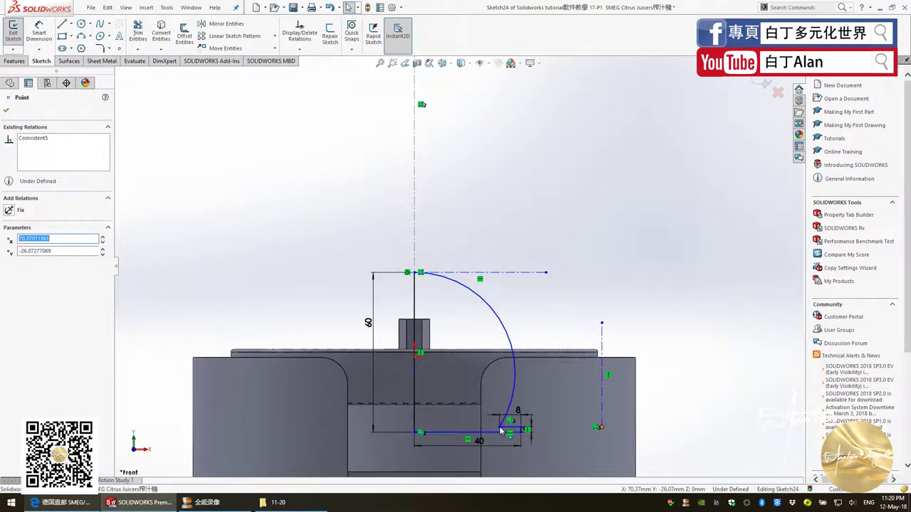
{"action": "left_click", "coordinate": [502, 431], "text": "ctrl"}
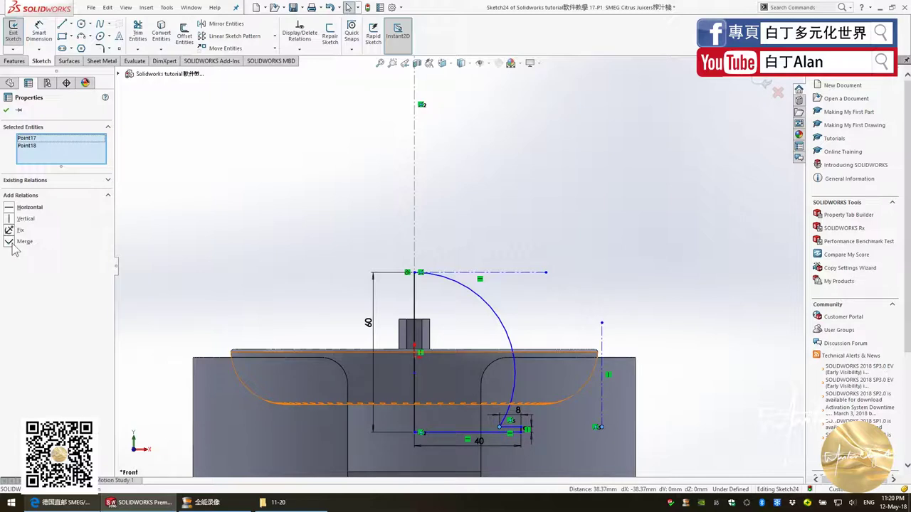
{"action": "key", "text": "Escape"}
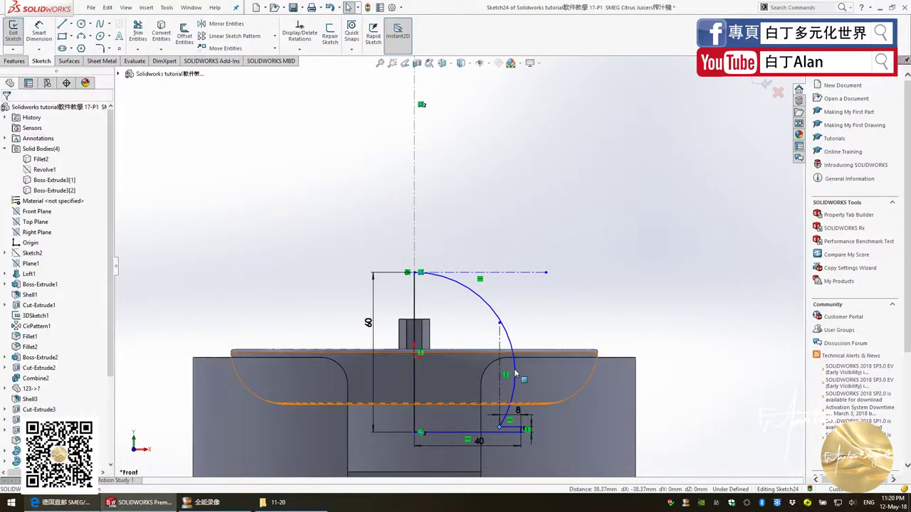
Step: Add an arc-to-line Tangent relation, then undo it because it over-defines the sketch
{"action": "left_click", "coordinate": [504, 371]}
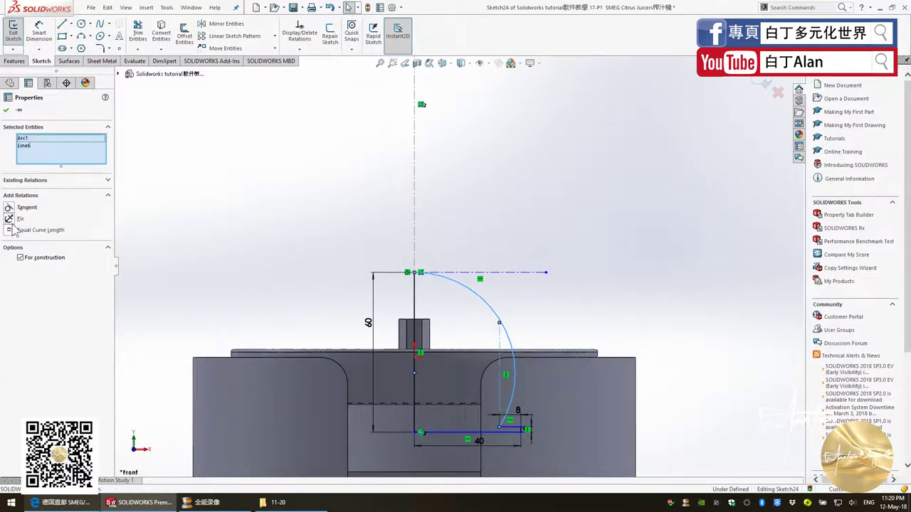
{"action": "left_click", "coordinate": [9, 208]}
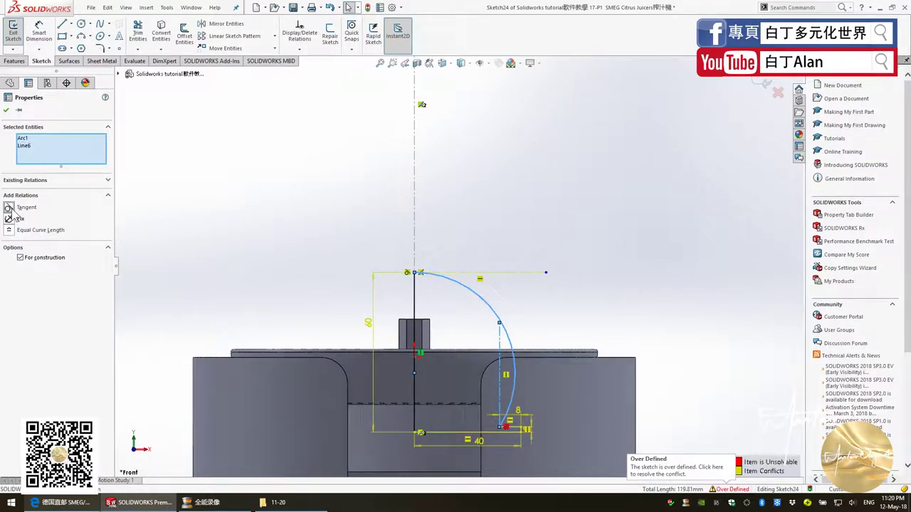
{"action": "key", "text": "Escape"}
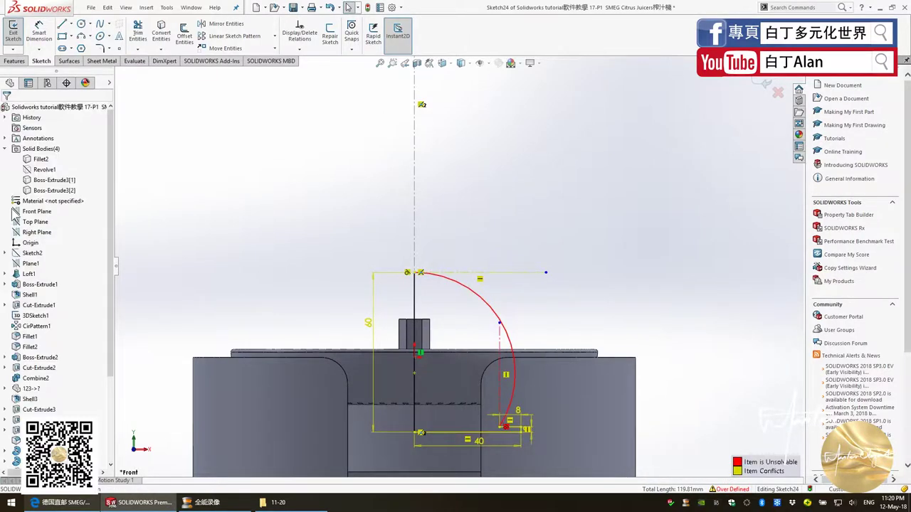
{"action": "key", "text": "ctrl+z"}
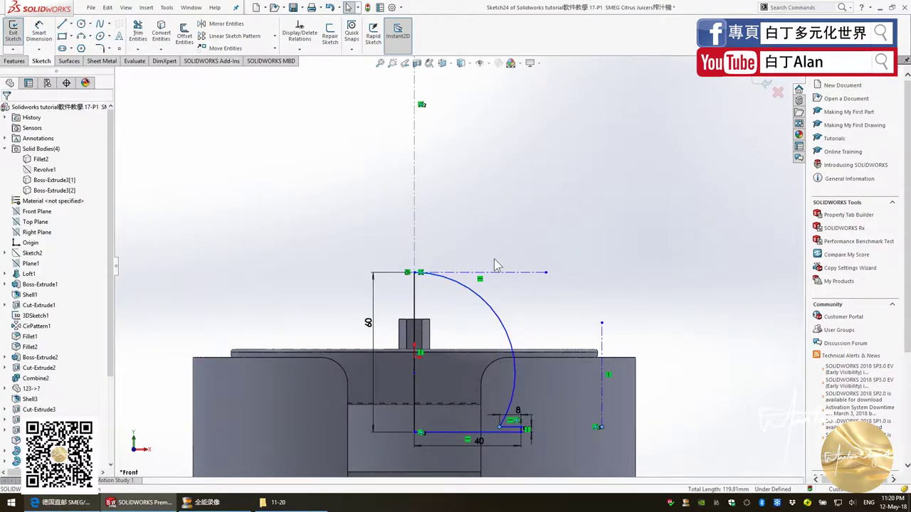
{"action": "key", "text": "ctrl+z"}
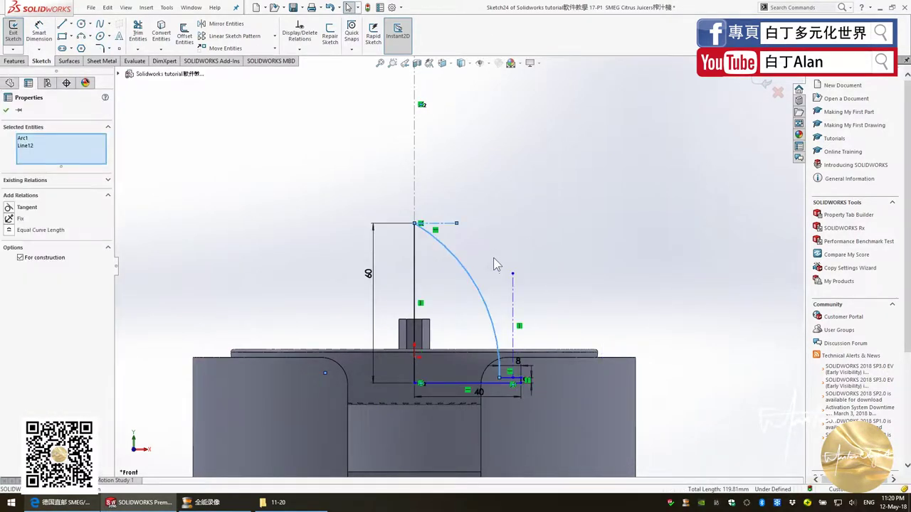
Step: Delete the dome arc and its dashed construction line from Sketch24
{"action": "left_click", "coordinate": [439, 262]}
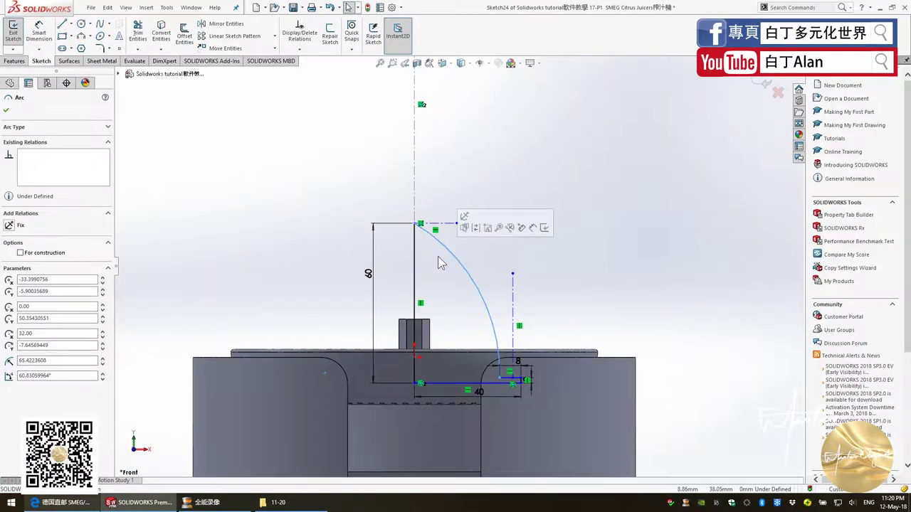
{"action": "key", "text": "Delete"}
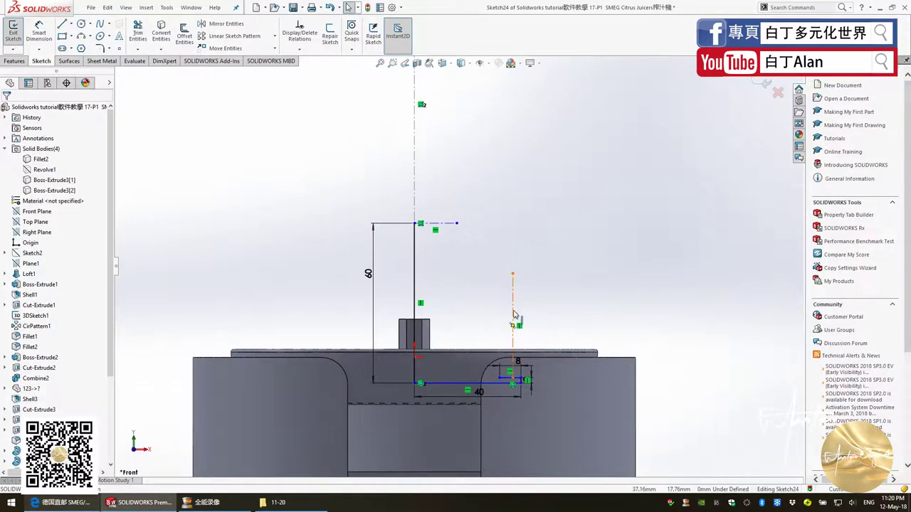
{"action": "left_click", "coordinate": [450, 225]}
{"action": "key", "text": "Delete"}
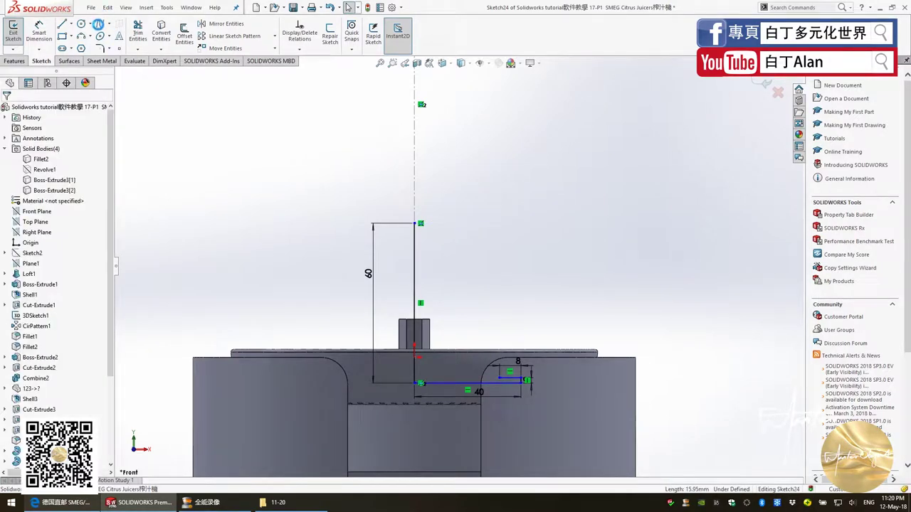
{"action": "scroll", "coordinate": [411, 253], "scroll_direction": "down", "scroll_amount": 2}
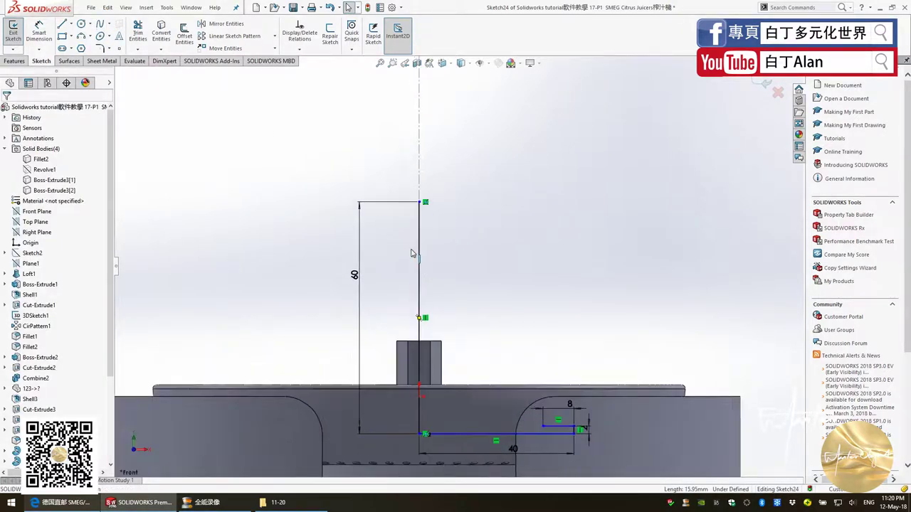
Step: Draw a three-point spline from the 60 mm line's top to the step, horizontal at top, vertical at bottom
{"action": "left_click", "coordinate": [425, 202]}
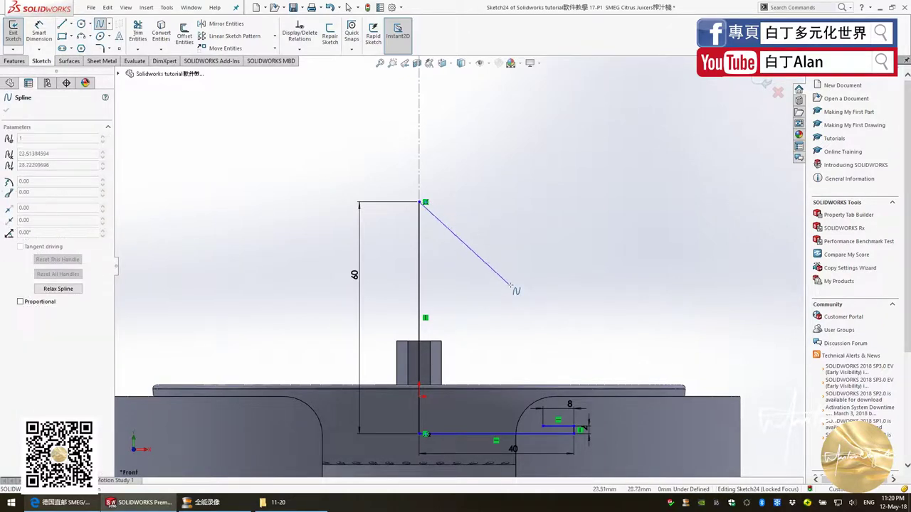
{"action": "left_click", "coordinate": [509, 285]}
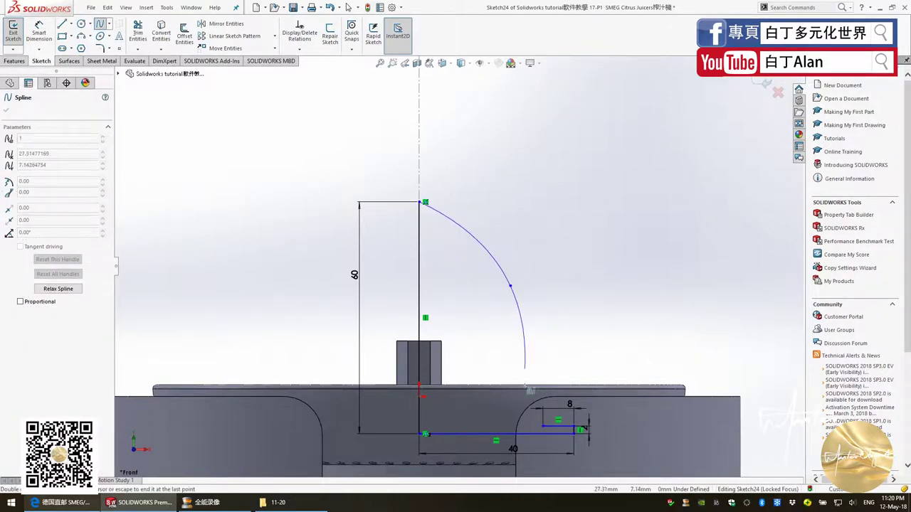
{"action": "double_click", "coordinate": [542, 426]}
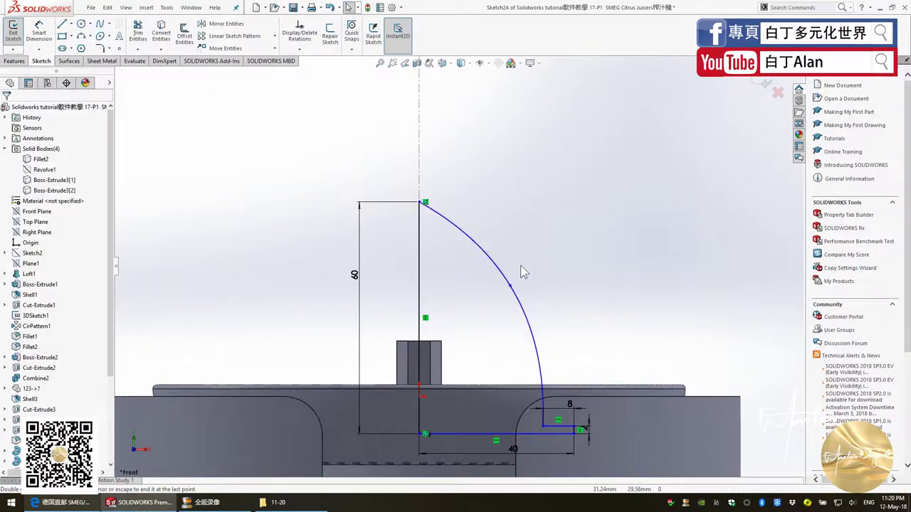
{"action": "left_click", "coordinate": [422, 205]}
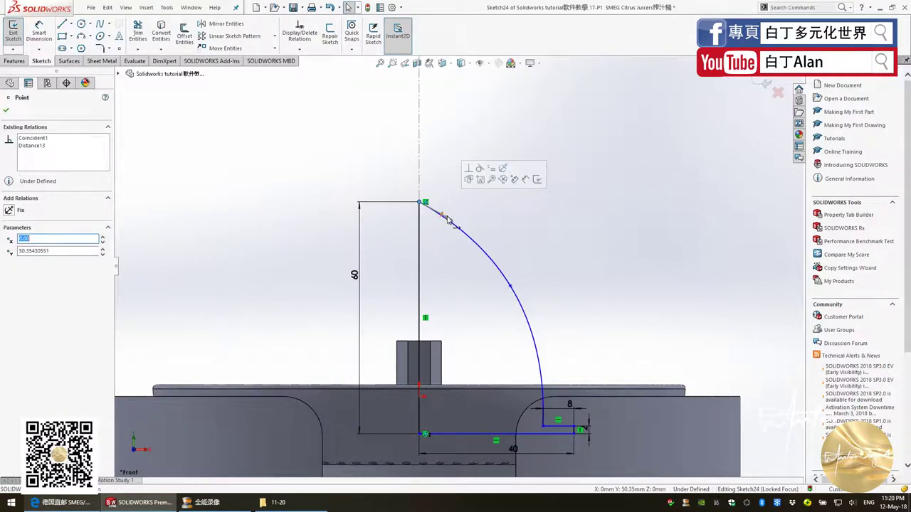
{"action": "left_click", "coordinate": [448, 219]}
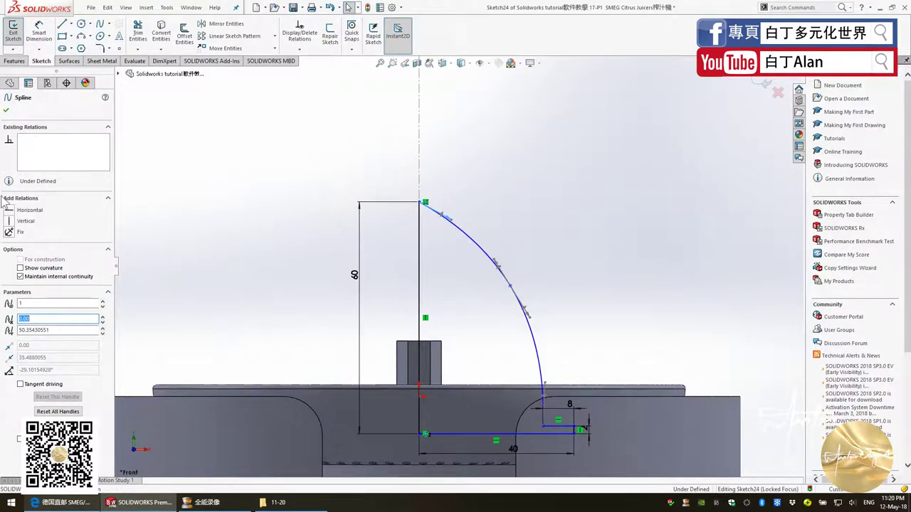
{"action": "left_click", "coordinate": [10, 212]}
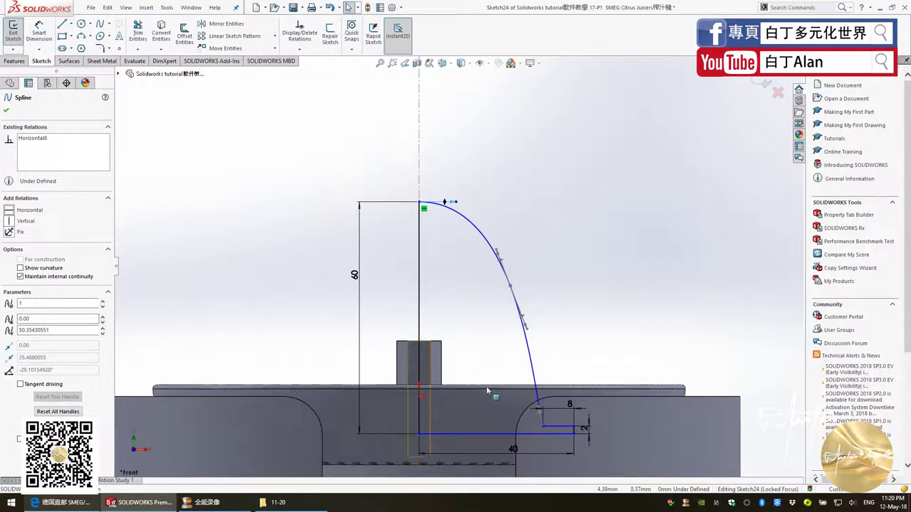
{"action": "left_click", "coordinate": [541, 416]}
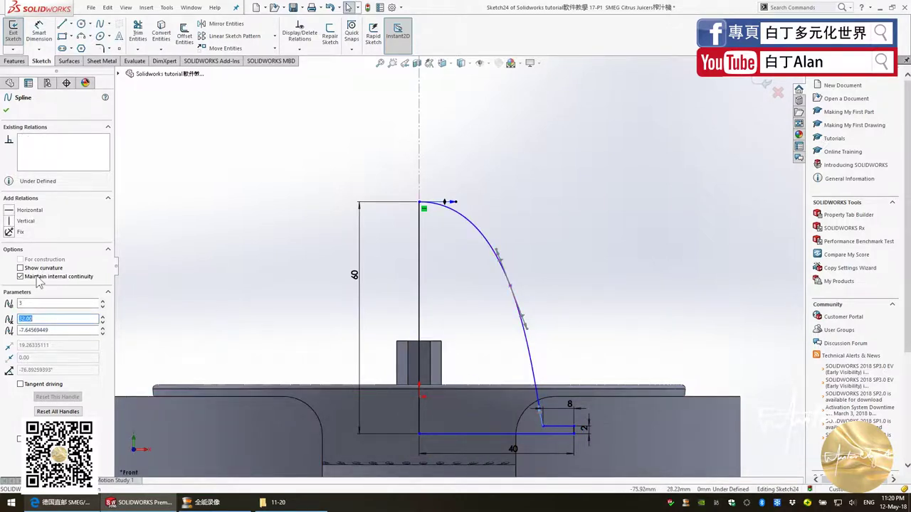
{"action": "left_click", "coordinate": [9, 221]}
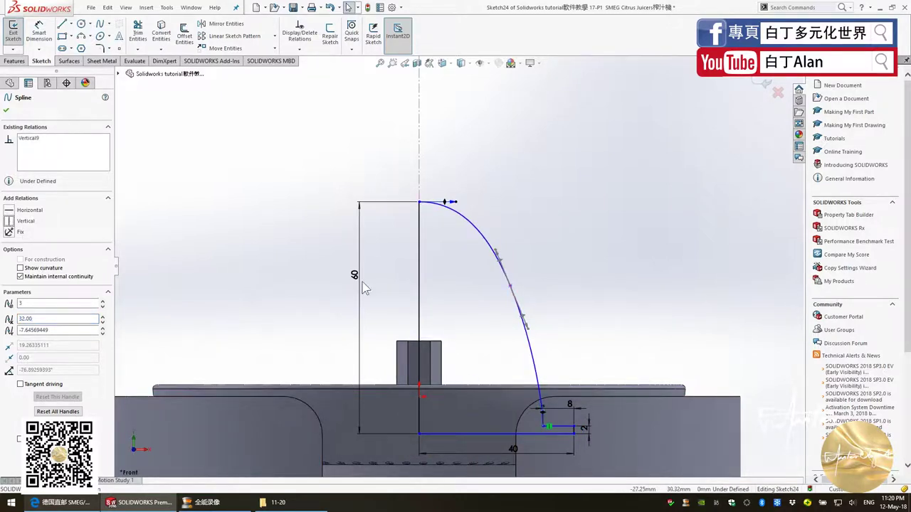
{"action": "left_click", "coordinate": [509, 286]}
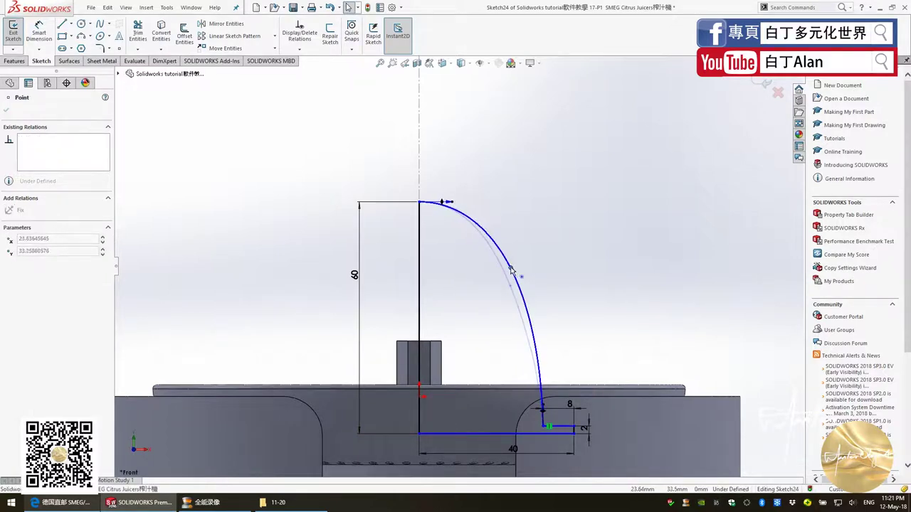
{"action": "left_click_drag", "start_coordinate": [515, 280], "coordinate": [528, 261]}
{"action": "left_click", "coordinate": [566, 287]}
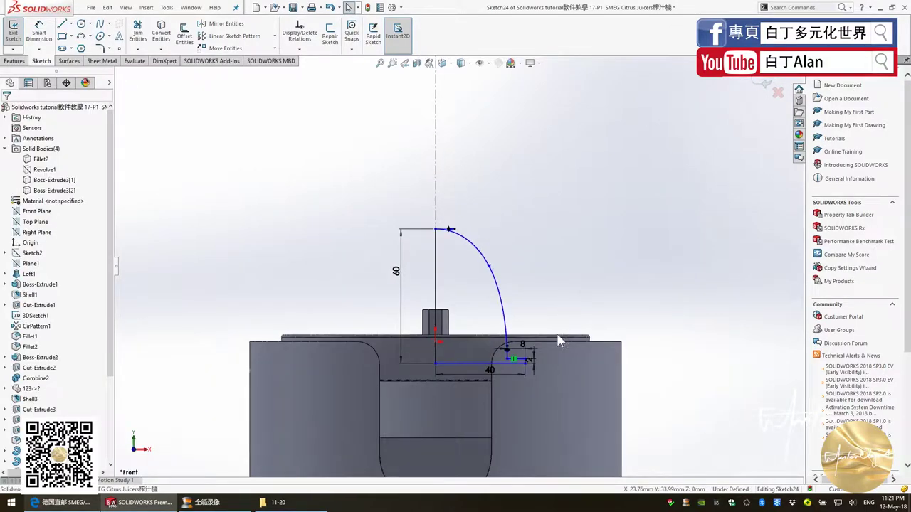
Step: Orbit to an angled view of Sketch24 and select the bottom profile line
{"action": "scroll", "coordinate": [552, 347], "scroll_direction": "up", "scroll_amount": 3}
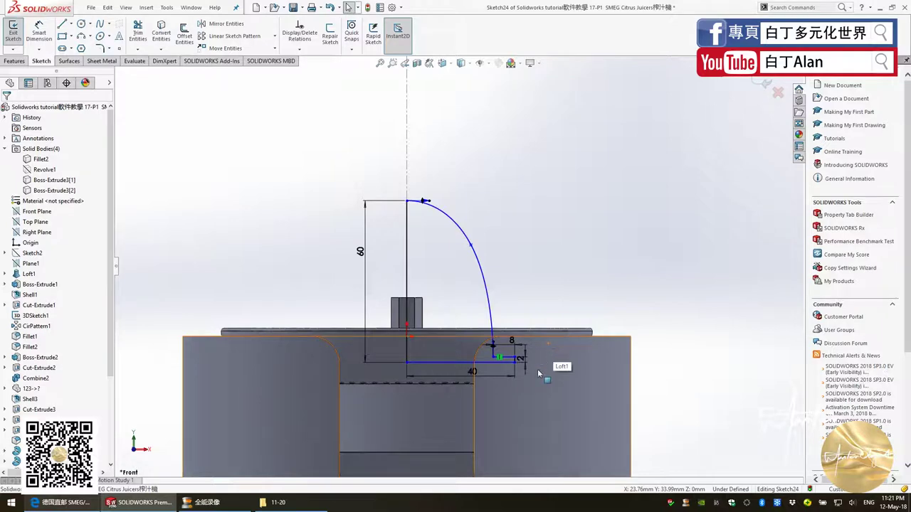
{"action": "scroll", "coordinate": [383, 373], "scroll_direction": "down", "scroll_amount": 3}
{"action": "scroll", "coordinate": [362, 373], "scroll_direction": "down", "scroll_amount": 2}
{"action": "mouse_move", "coordinate": [363, 374]}
{"action": "middle_mouse_down"}
{"action": "mouse_move", "coordinate": [381, 334]}
{"action": "mouse_move", "coordinate": [377, 420]}
{"action": "middle_mouse_up"}
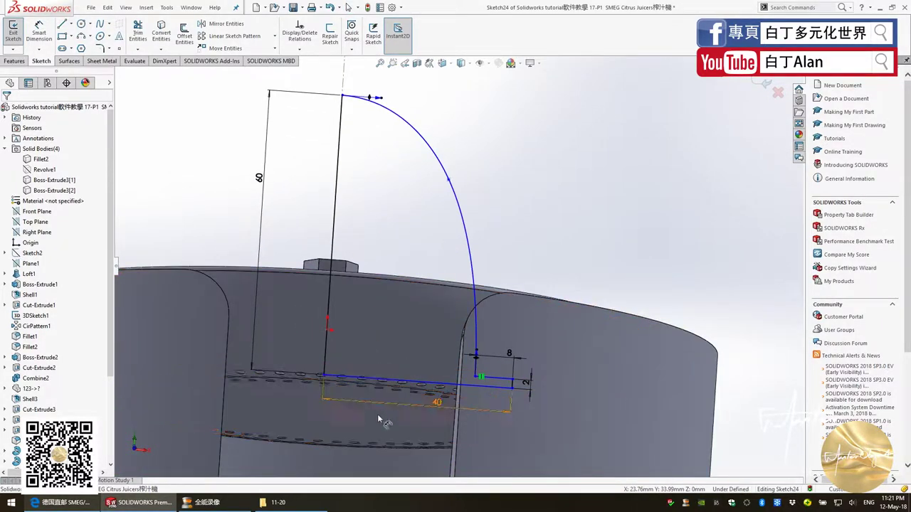
{"action": "scroll", "coordinate": [373, 372], "scroll_direction": "down", "scroll_amount": 3}
{"action": "scroll", "coordinate": [388, 334], "scroll_direction": "down", "scroll_amount": 2}
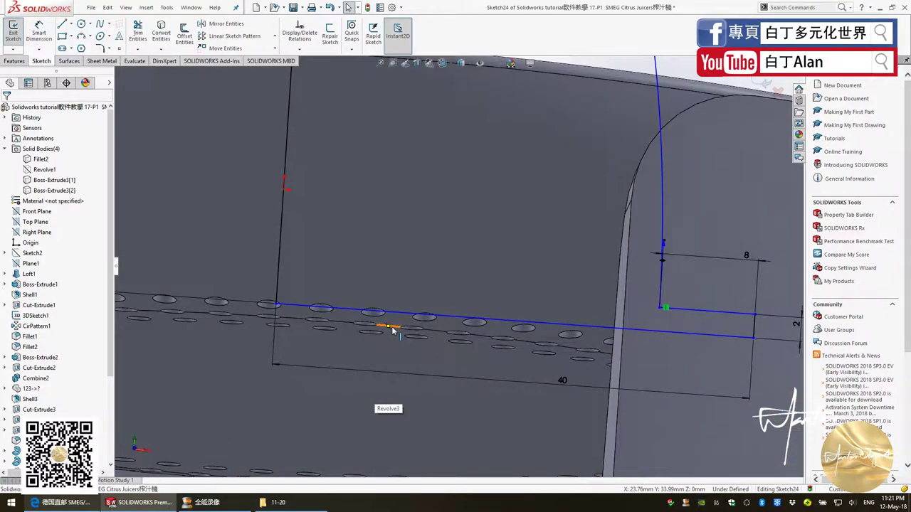
{"action": "left_click", "coordinate": [346, 311]}
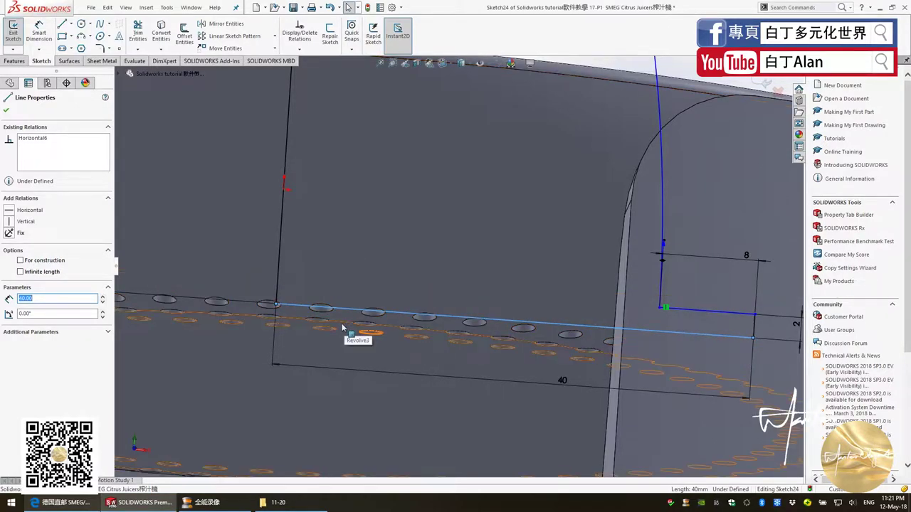
{"action": "key", "text": "Escape"}
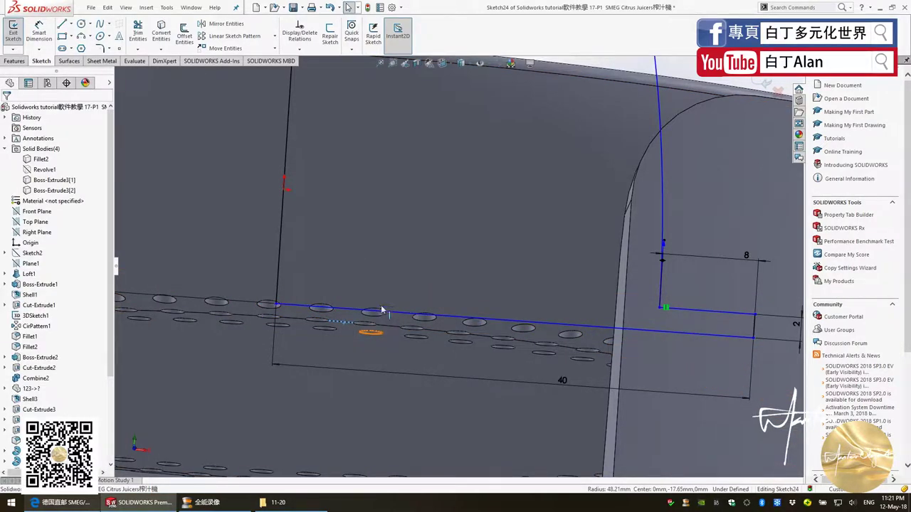
Step: Add an 8 mm dimension locating the reamer's base profile in the front view
{"action": "left_click", "coordinate": [39, 32]}
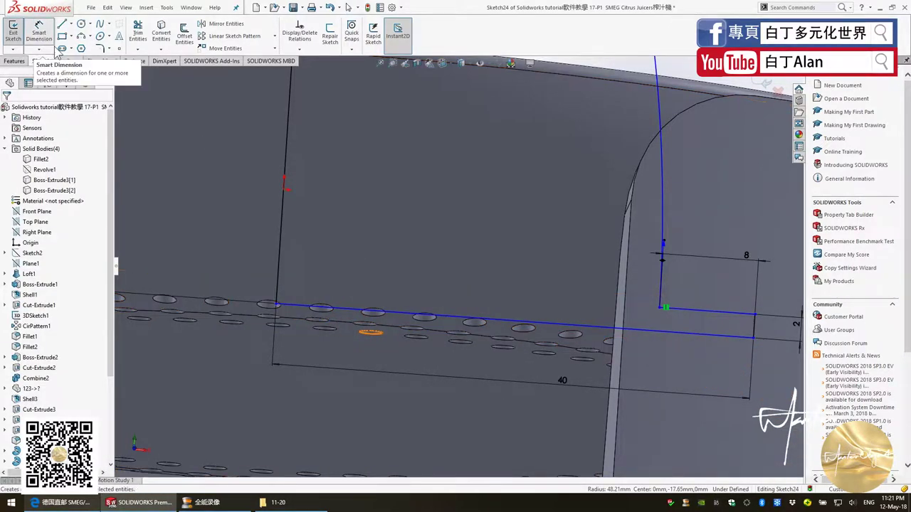
{"action": "left_click", "coordinate": [348, 313]}
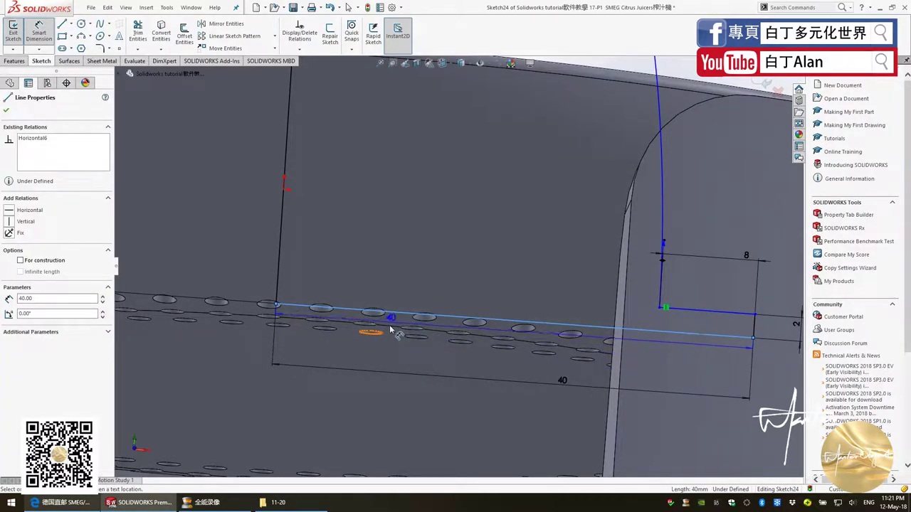
{"action": "key", "text": "Escape"}
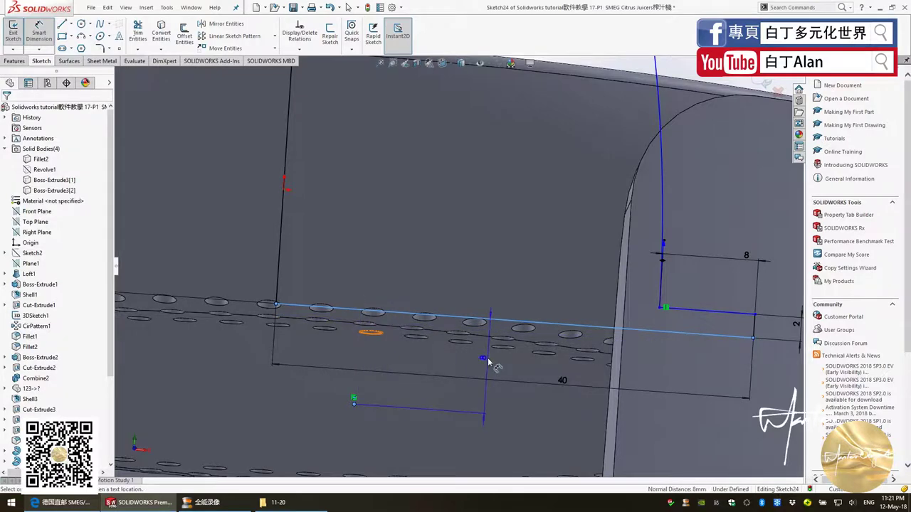
{"action": "key", "text": "ctrl+1"}
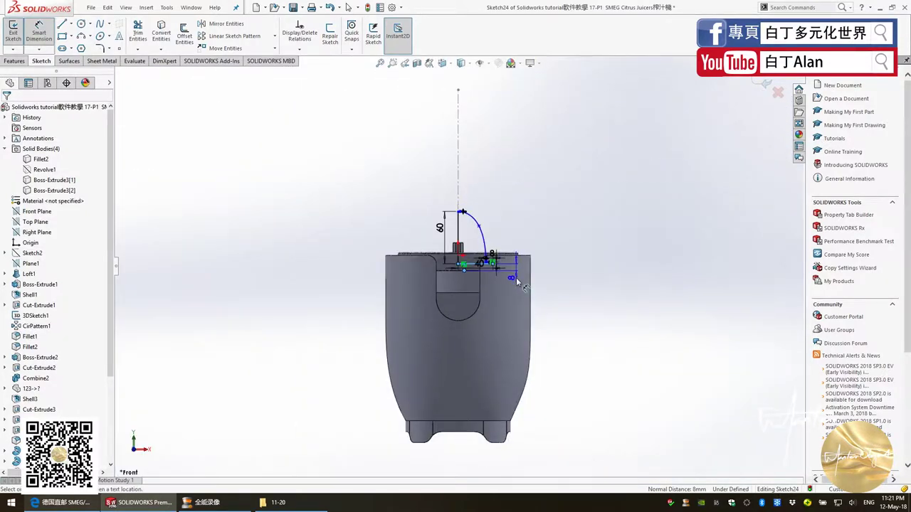
{"action": "left_click", "coordinate": [516, 281]}
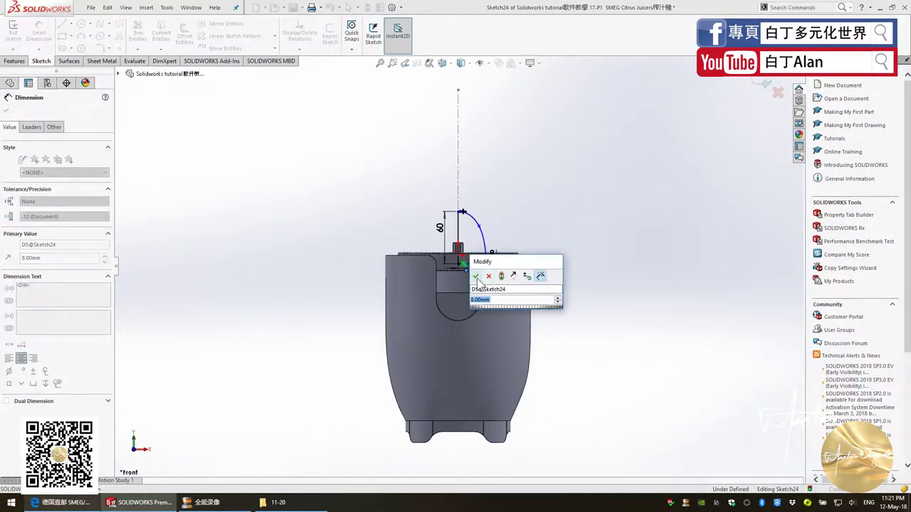
{"action": "key", "text": "Return"}
{"action": "scroll", "coordinate": [491, 267], "scroll_direction": "down", "scroll_amount": 1}
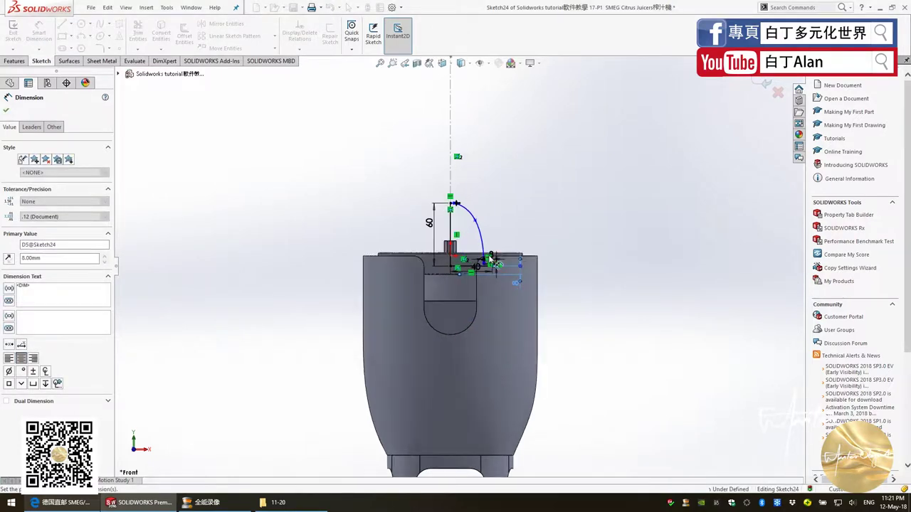
{"action": "scroll", "coordinate": [491, 261], "scroll_direction": "down", "scroll_amount": 1}
{"action": "scroll", "coordinate": [491, 261], "scroll_direction": "down", "scroll_amount": 1}
{"action": "middle_click_drag", "start_coordinate": [491, 261], "coordinate": [481, 271]}
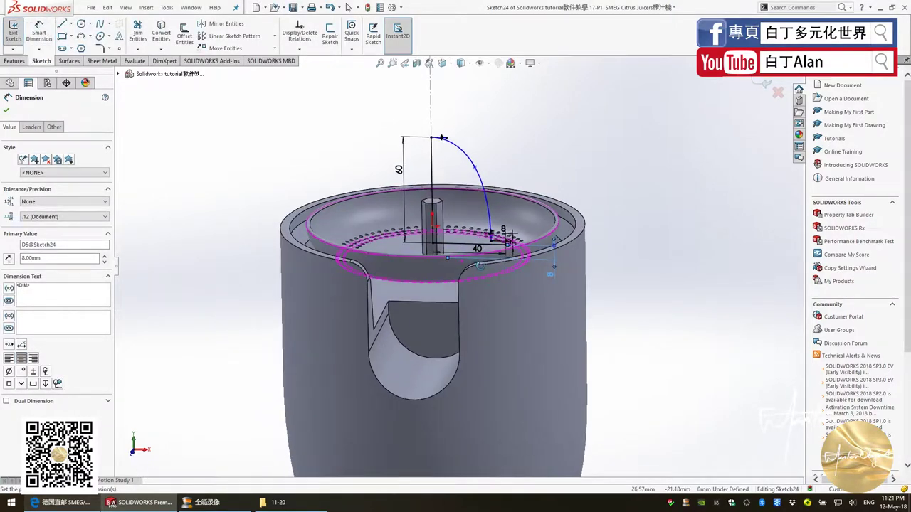
{"action": "scroll", "coordinate": [480, 269], "scroll_direction": "down", "scroll_amount": 1}
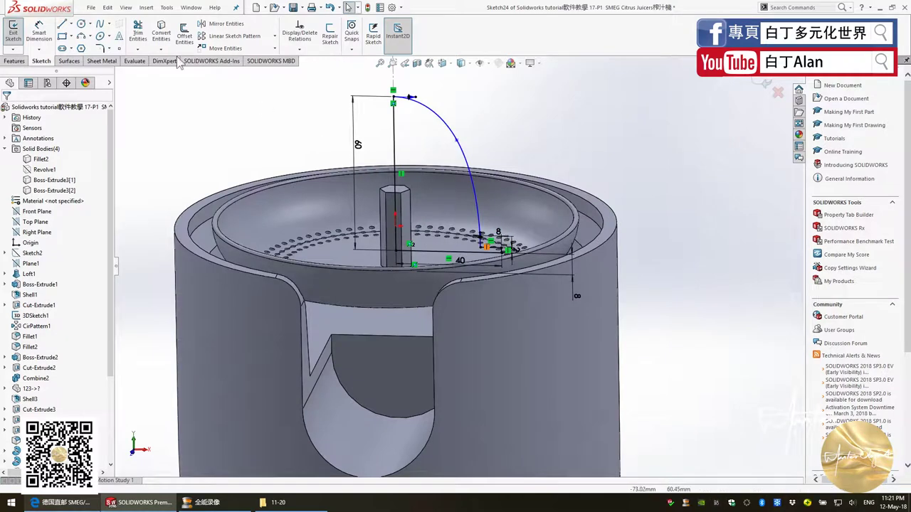
Step: Revolve the spline profile 360° about the vertical line as a separate, unmerged dome body
{"action": "left_click", "coordinate": [13, 61]}
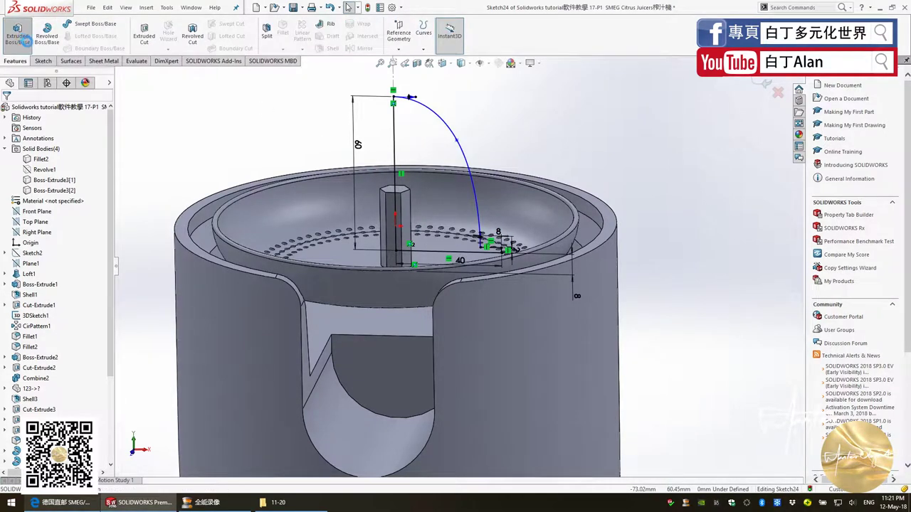
{"action": "left_click", "coordinate": [18, 36]}
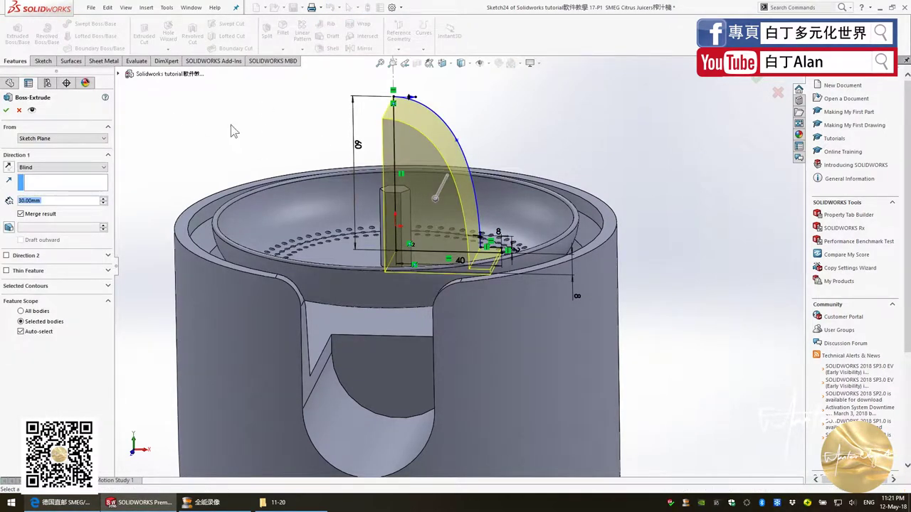
{"action": "left_click", "coordinate": [19, 109]}
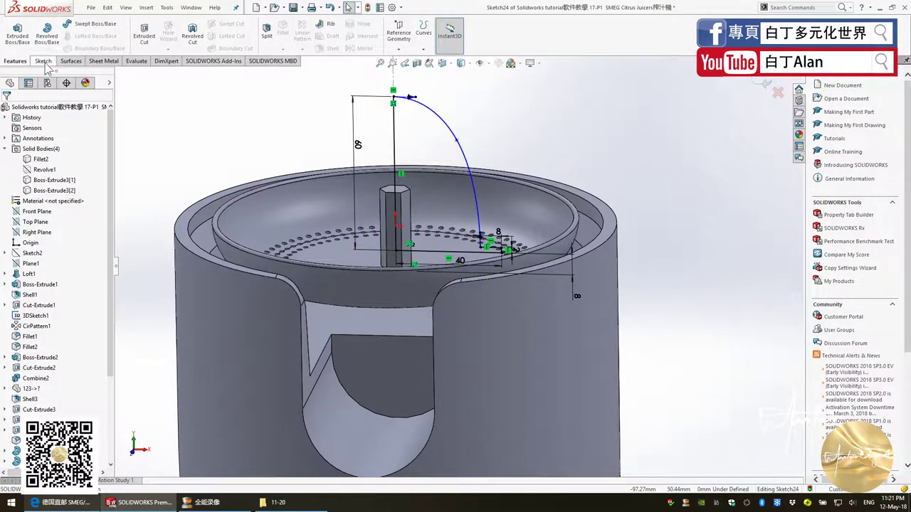
{"action": "left_click", "coordinate": [47, 32]}
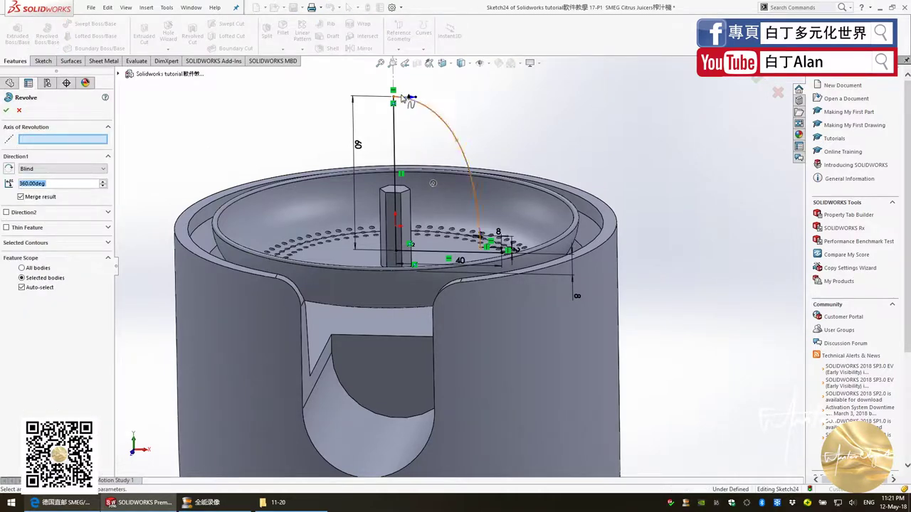
{"action": "left_click", "coordinate": [394, 121]}
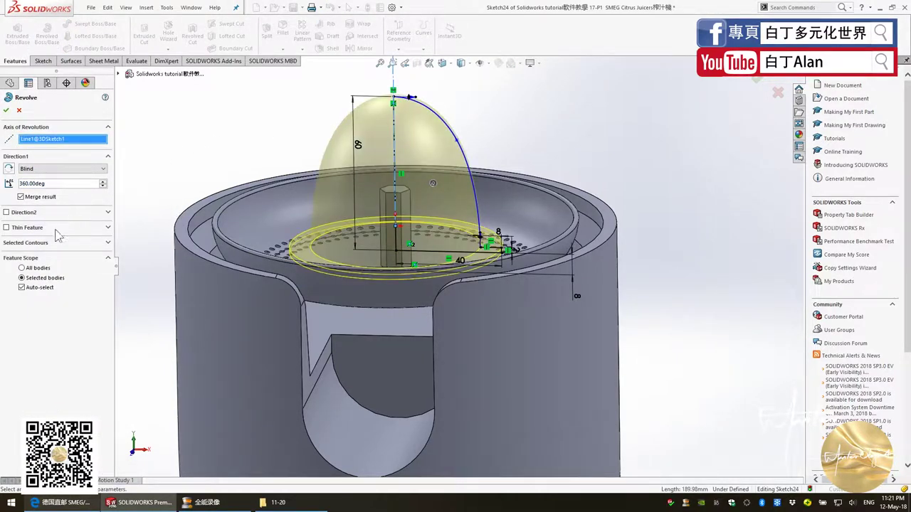
{"action": "left_click", "coordinate": [21, 197]}
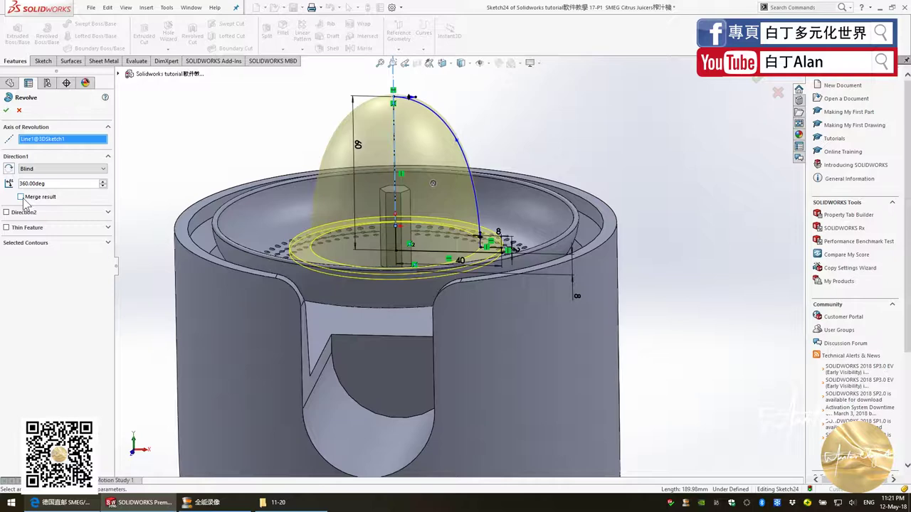
{"action": "left_click", "coordinate": [6, 111]}
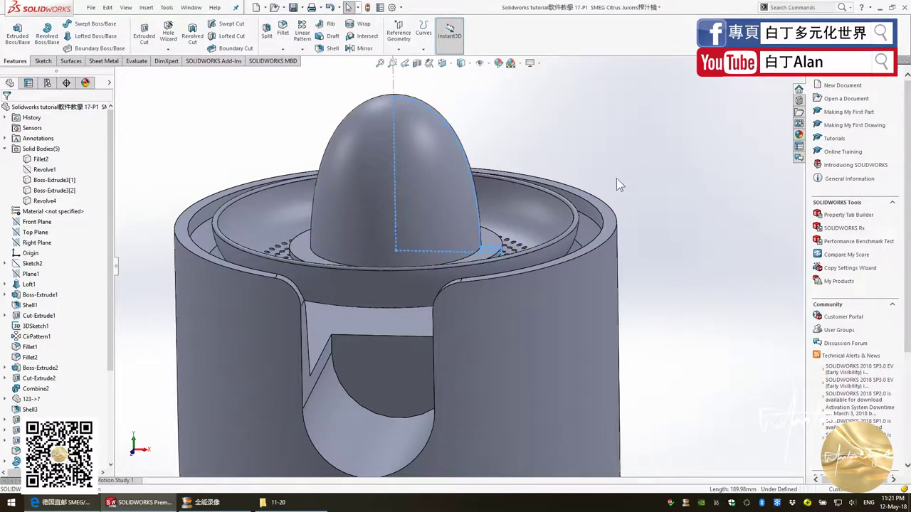
Step: Create Plane2 offset 190 mm from the Top Plane, above the juicer
{"action": "middle_click_drag", "start_coordinate": [616, 224], "coordinate": [602, 273]}
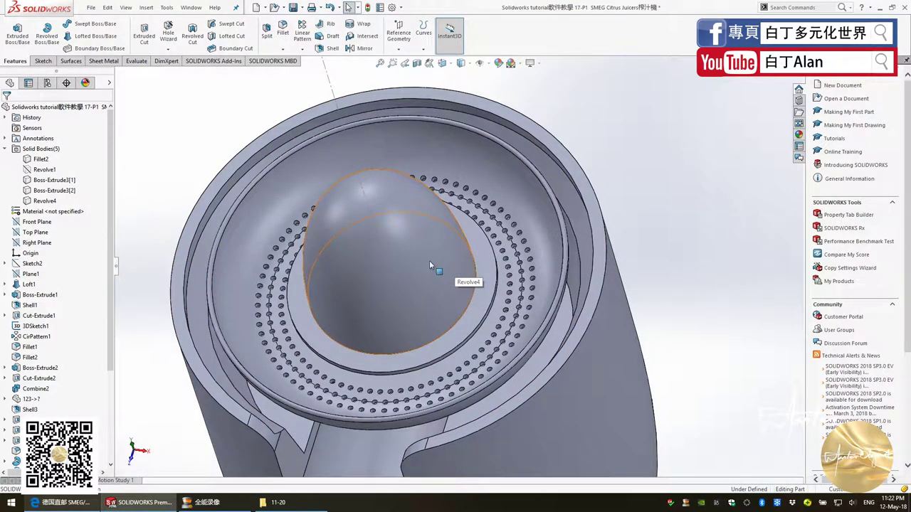
{"action": "mouse_move", "coordinate": [264, 197]}
{"action": "middle_mouse_down"}
{"action": "mouse_move", "coordinate": [319, 205]}
{"action": "mouse_move", "coordinate": [380, 258]}
{"action": "mouse_move", "coordinate": [421, 268]}
{"action": "middle_mouse_up"}
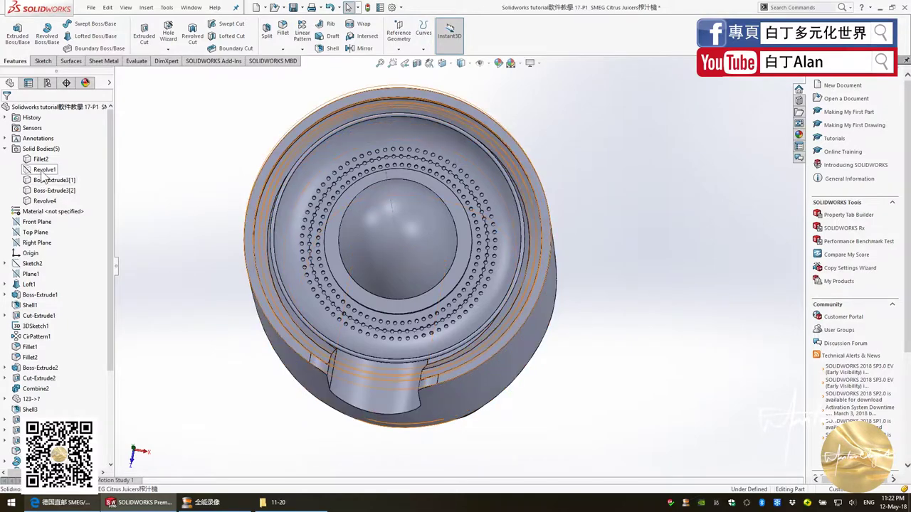
{"action": "left_click", "coordinate": [35, 233]}
{"action": "mouse_move", "coordinate": [162, 261]}
{"action": "middle_mouse_down"}
{"action": "mouse_move", "coordinate": [156, 150]}
{"action": "mouse_move", "coordinate": [382, 32]}
{"action": "middle_mouse_up"}
{"action": "left_click", "coordinate": [399, 34]}
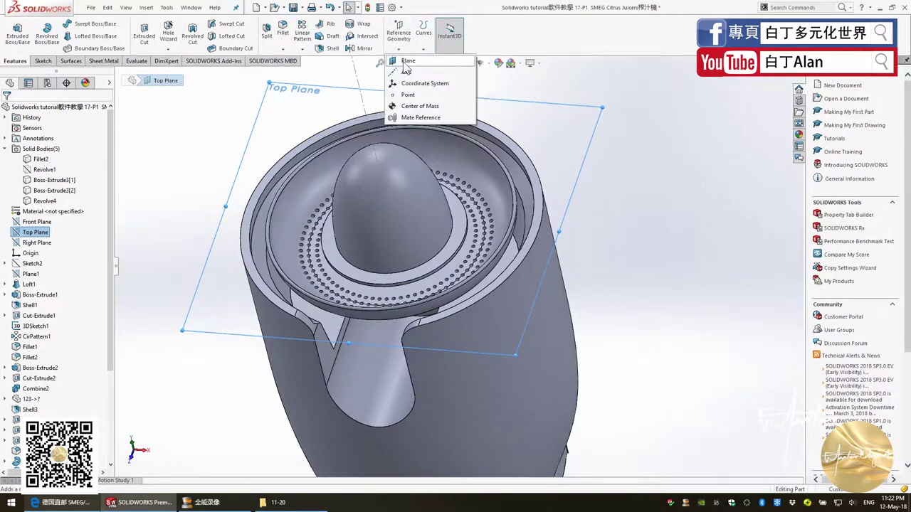
{"action": "left_click", "coordinate": [406, 62]}
{"action": "scroll", "coordinate": [382, 220], "scroll_direction": "up", "scroll_amount": 3}
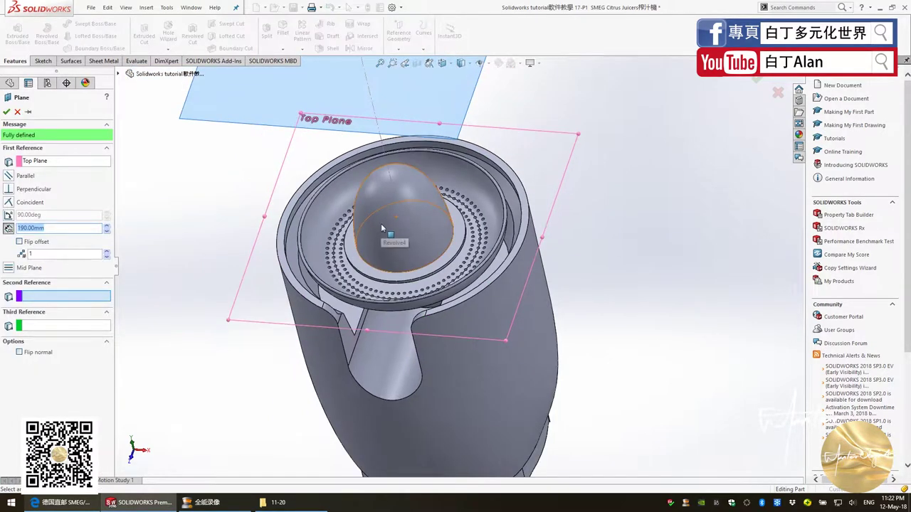
{"action": "middle_click_drag", "start_coordinate": [382, 220], "coordinate": [385, 191]}
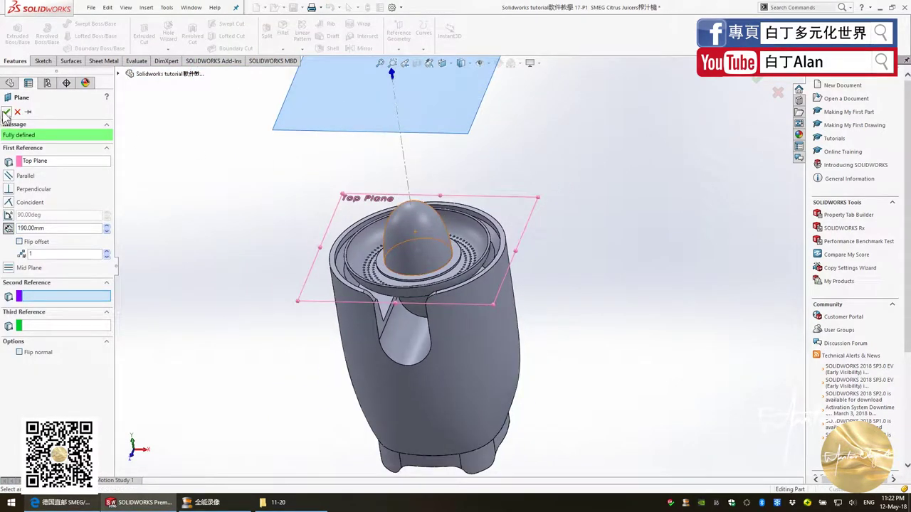
{"action": "left_click", "coordinate": [6, 113]}
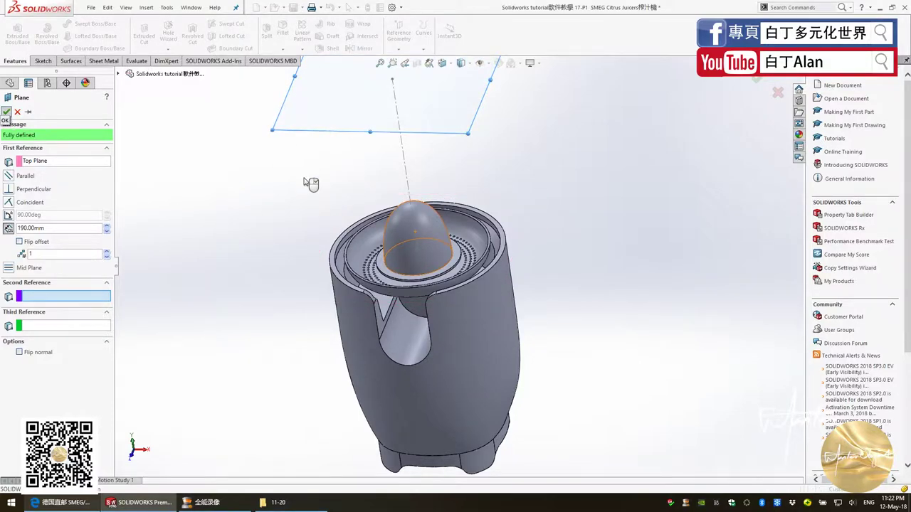
Step: On Plane2, draw a horizontal line across the dome's full diameter, left edge to right edge
{"action": "left_click", "coordinate": [355, 127]}
{"action": "key", "text": "ctrl+8"}
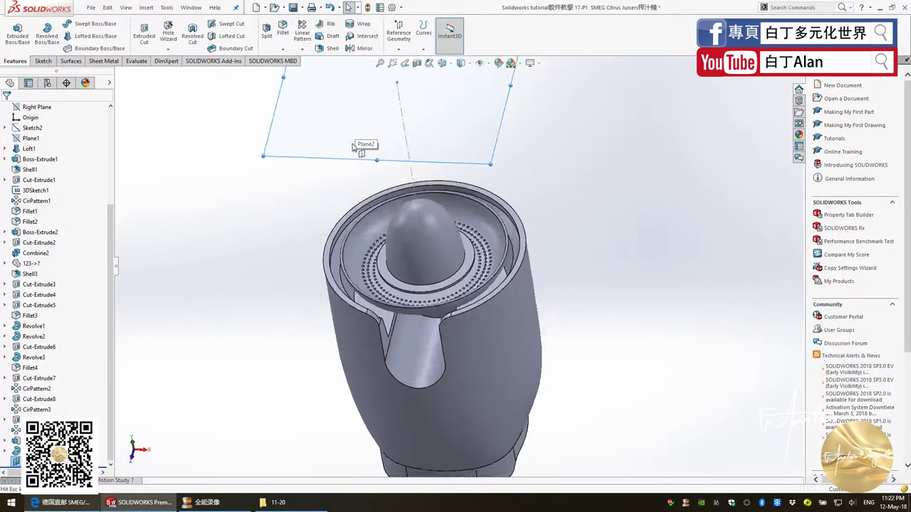
{"action": "left_click", "coordinate": [42, 61]}
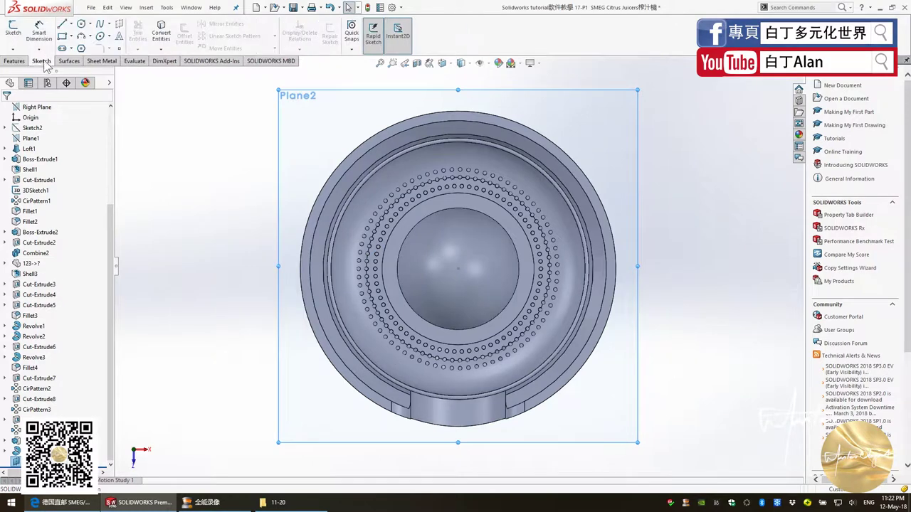
{"action": "left_click", "coordinate": [62, 23]}
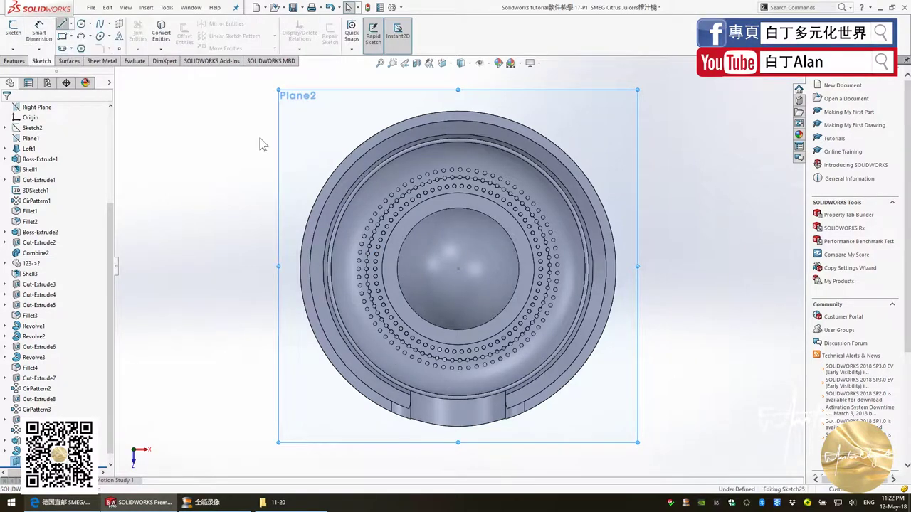
{"action": "left_click", "coordinate": [397, 268]}
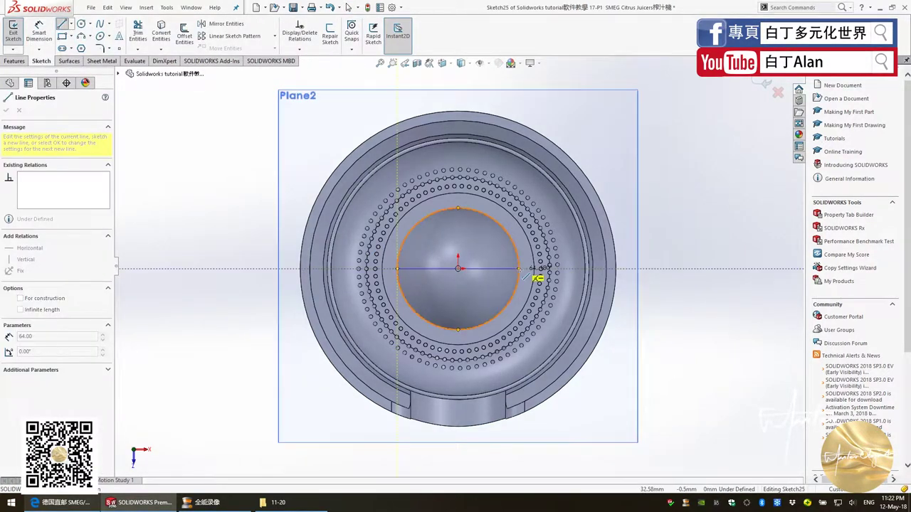
{"action": "left_click", "coordinate": [519, 268]}
{"action": "key", "text": "Escape"}
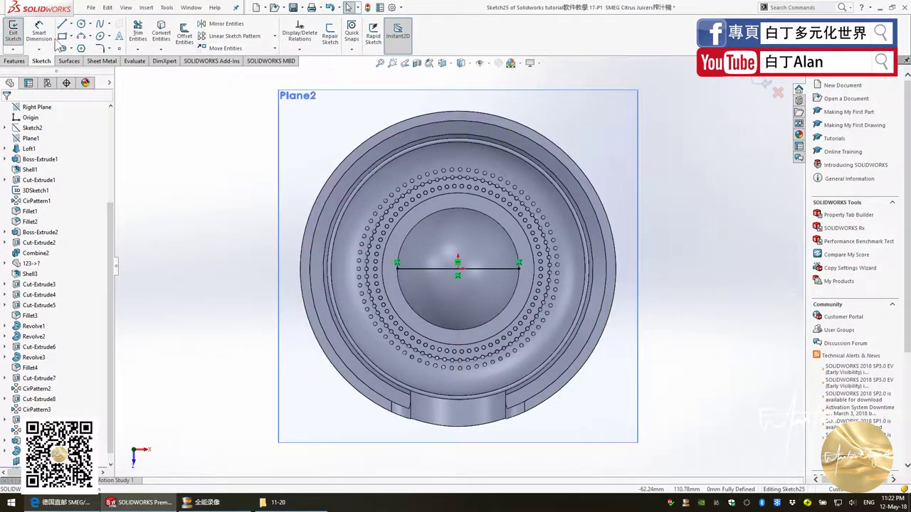
{"action": "left_click", "coordinate": [14, 61]}
Step: Start a projected curve, tilt the view, then cancel the attempt
{"action": "left_click", "coordinate": [425, 50]}
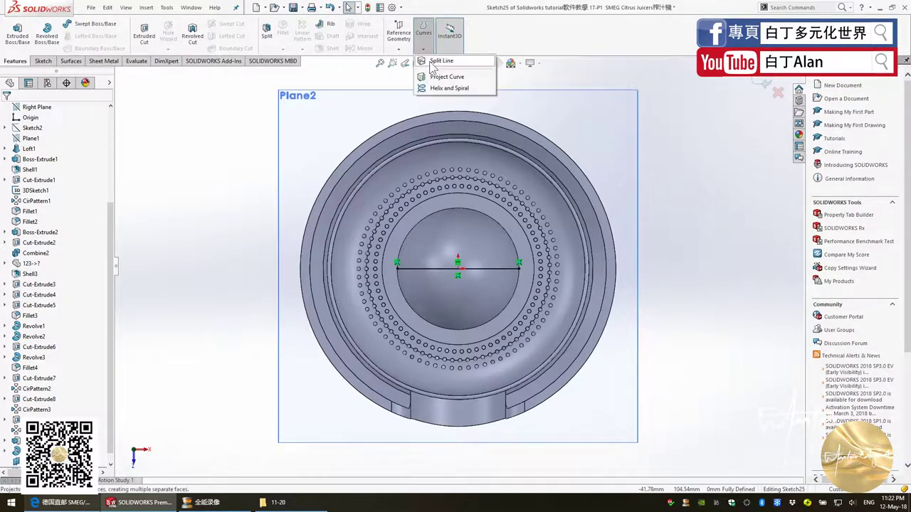
{"action": "left_click", "coordinate": [443, 76]}
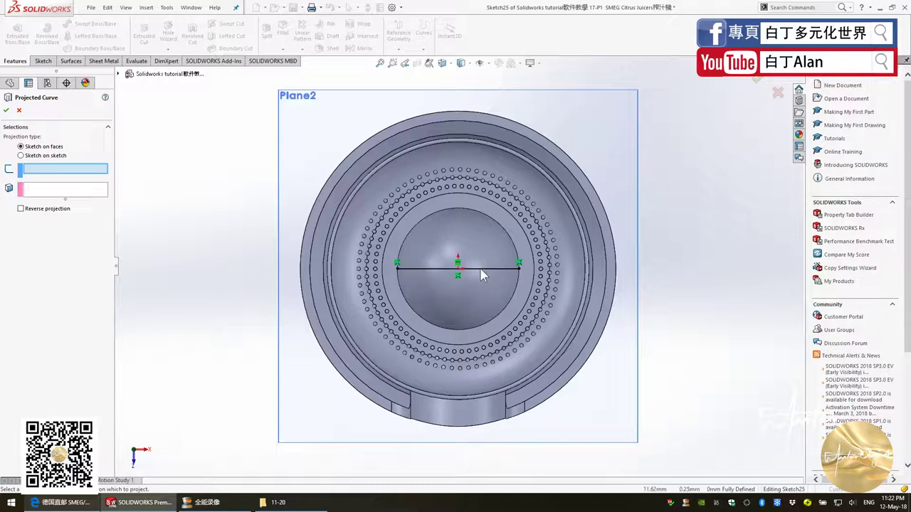
{"action": "middle_click_drag", "start_coordinate": [481, 284], "coordinate": [562, 140]}
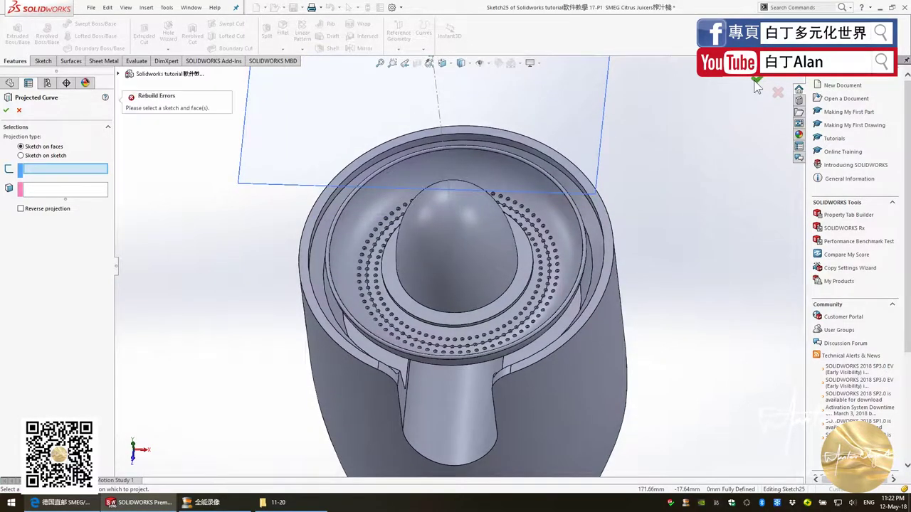
{"action": "scroll", "coordinate": [481, 165], "scroll_direction": "up", "scroll_amount": 2}
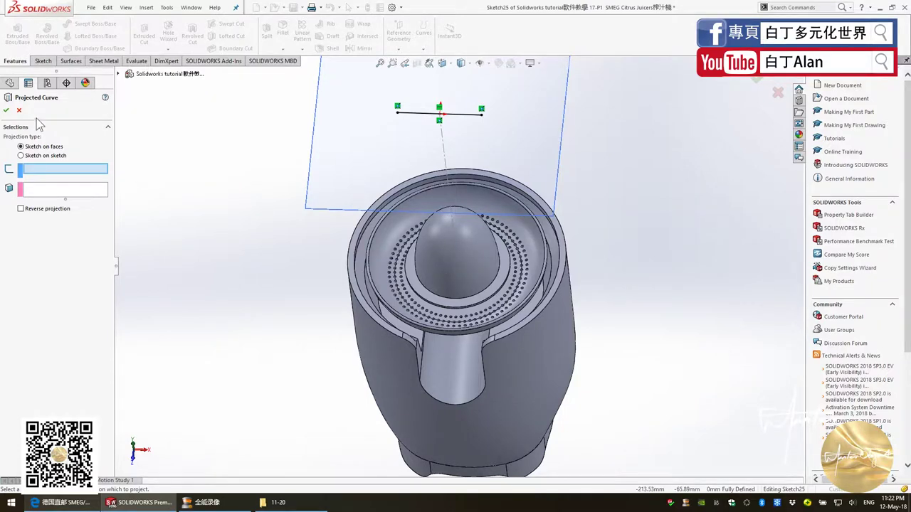
{"action": "left_click", "coordinate": [19, 109]}
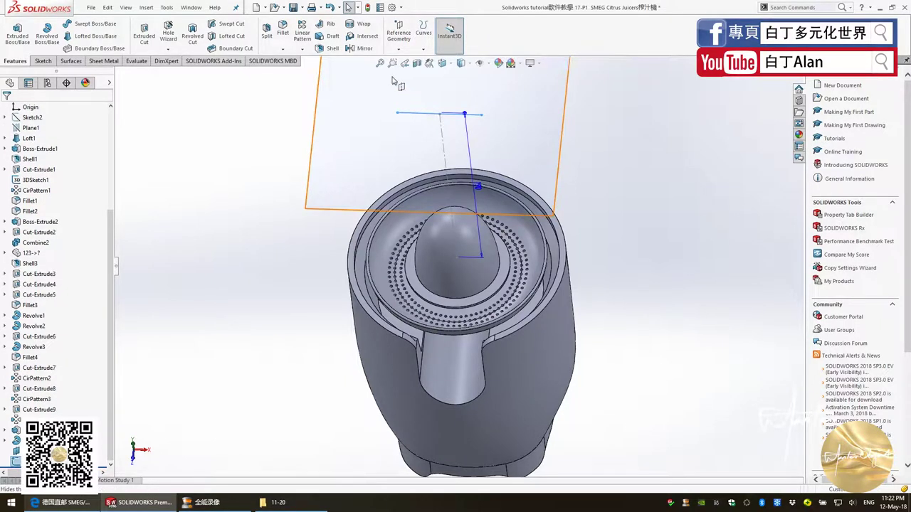
Step: Project Sketch25 onto the reamer dome face with Reverse projection enabled
{"action": "left_click", "coordinate": [398, 32]}
{"action": "left_click", "coordinate": [423, 32]}
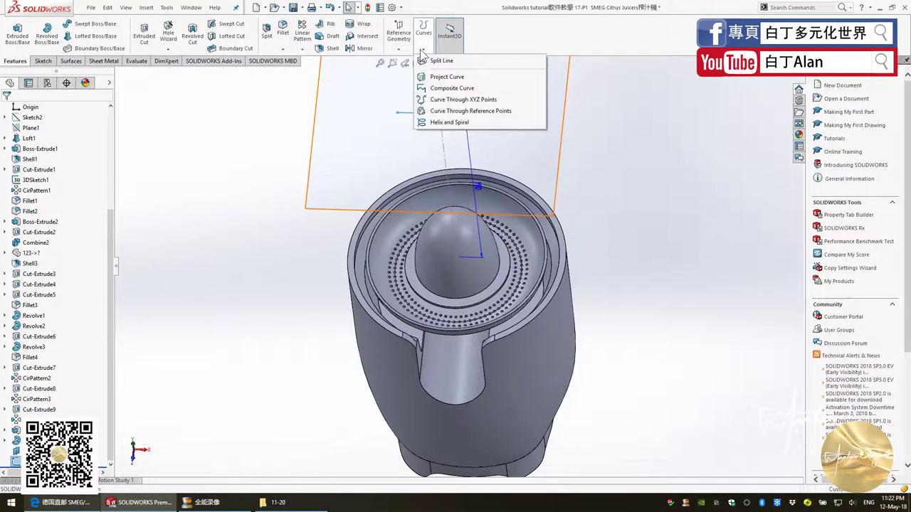
{"action": "left_click", "coordinate": [441, 75]}
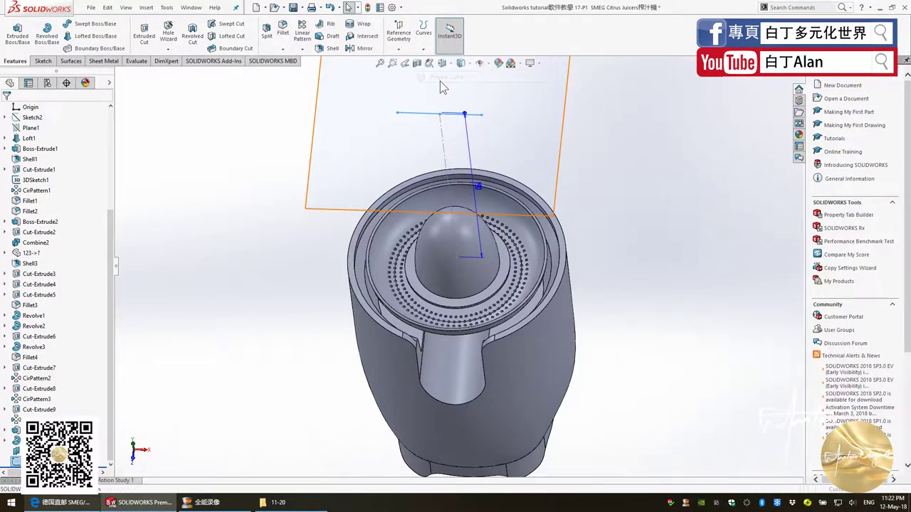
{"action": "left_click", "coordinate": [445, 248]}
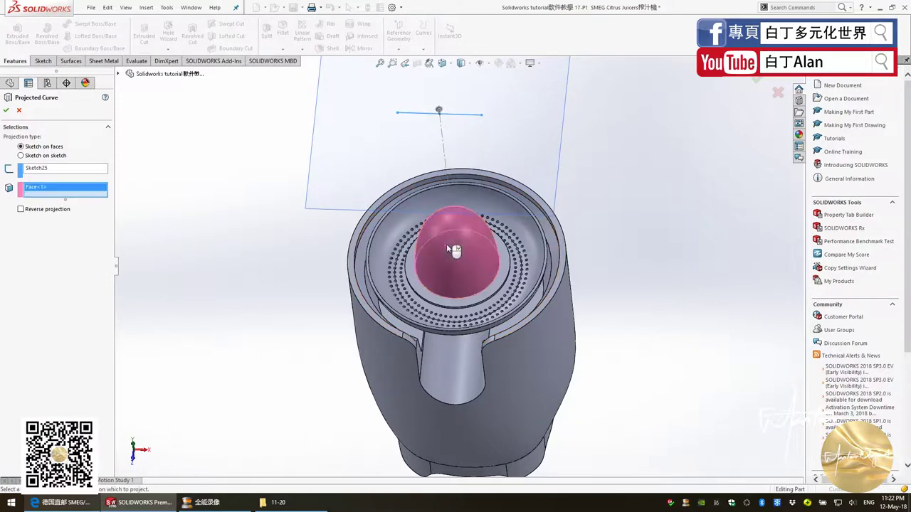
{"action": "left_click", "coordinate": [5, 111]}
{"action": "left_click", "coordinate": [5, 111]}
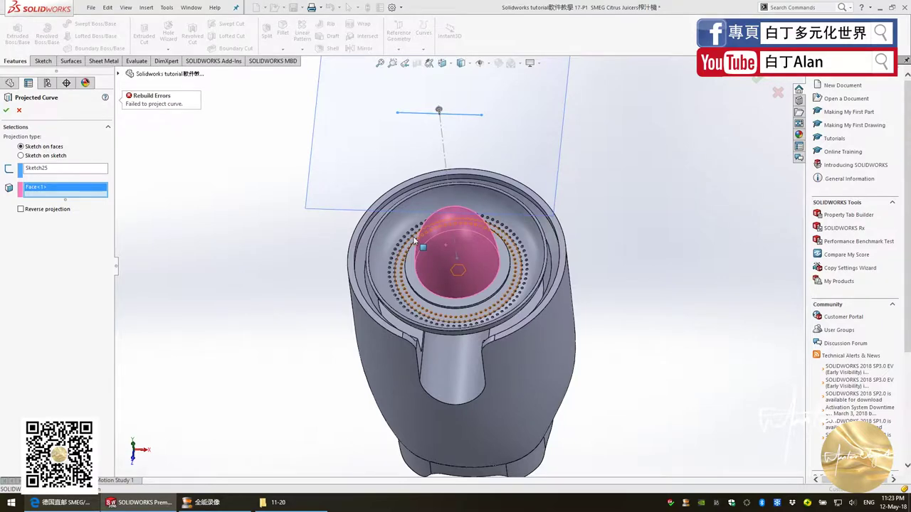
{"action": "mouse_move", "coordinate": [414, 241]}
{"action": "middle_mouse_down"}
{"action": "mouse_move", "coordinate": [533, 262]}
{"action": "mouse_move", "coordinate": [512, 256]}
{"action": "middle_mouse_up"}
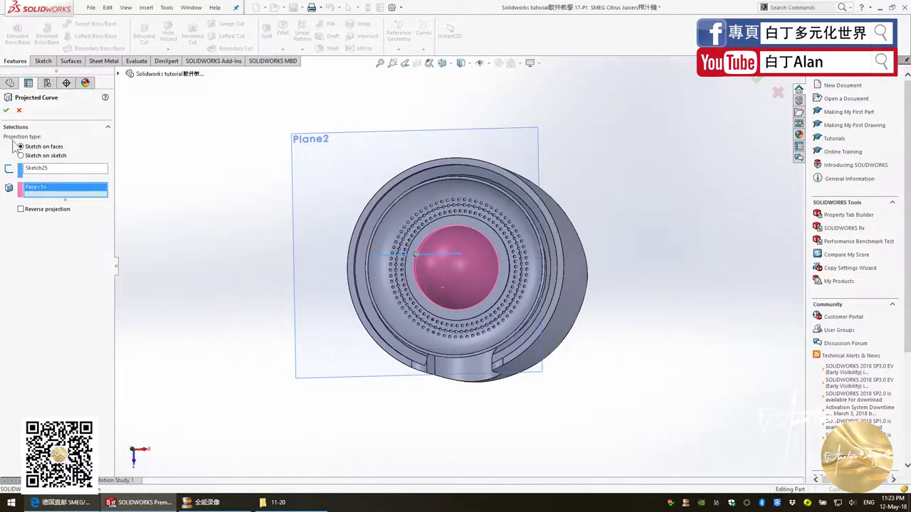
{"action": "left_click", "coordinate": [6, 111]}
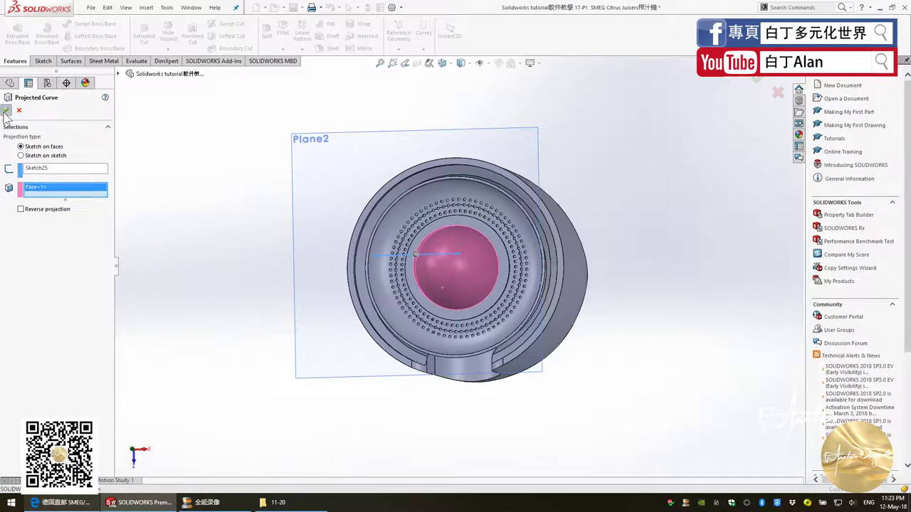
{"action": "left_click", "coordinate": [22, 214]}
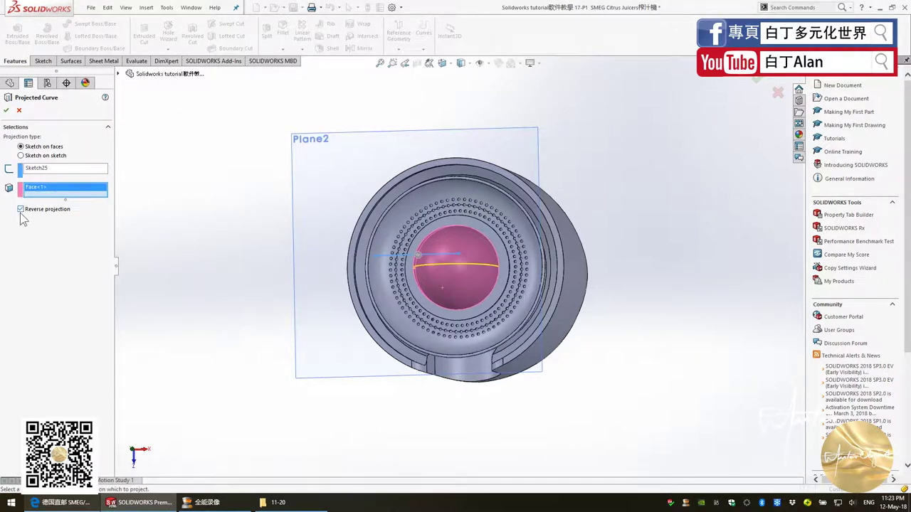
{"action": "left_click", "coordinate": [5, 111]}
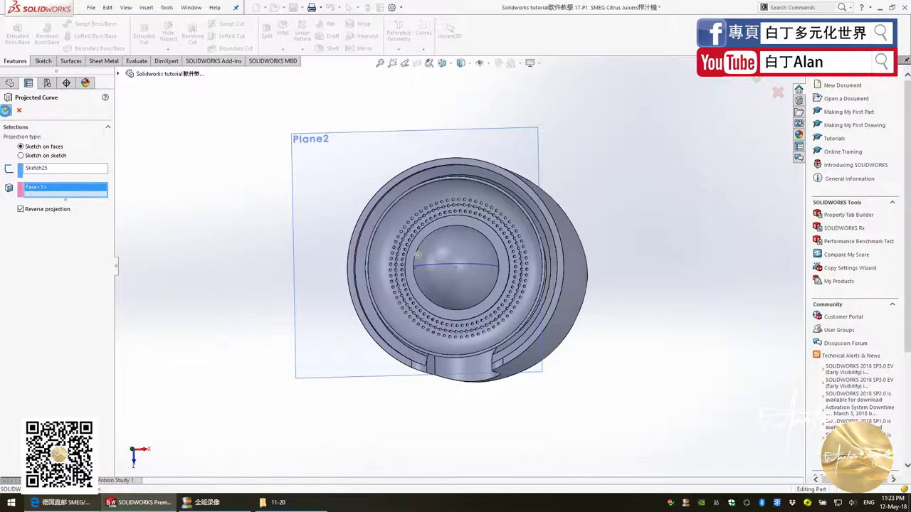
Step: Orbit and zoom to inspect the projected curve over the dome
{"action": "middle_click_drag", "start_coordinate": [257, 272], "coordinate": [262, 204]}
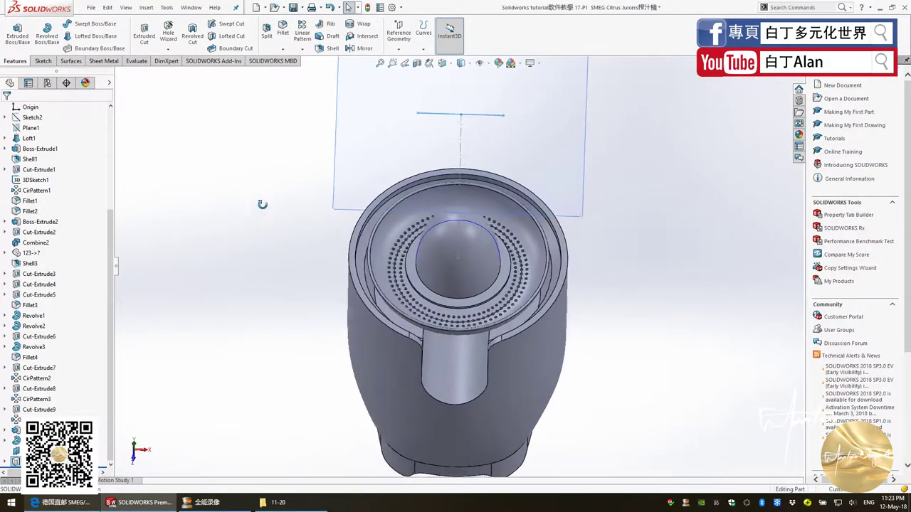
{"action": "middle_click_drag", "start_coordinate": [353, 265], "coordinate": [337, 209]}
{"action": "scroll", "coordinate": [464, 232], "scroll_direction": "up", "scroll_amount": 3}
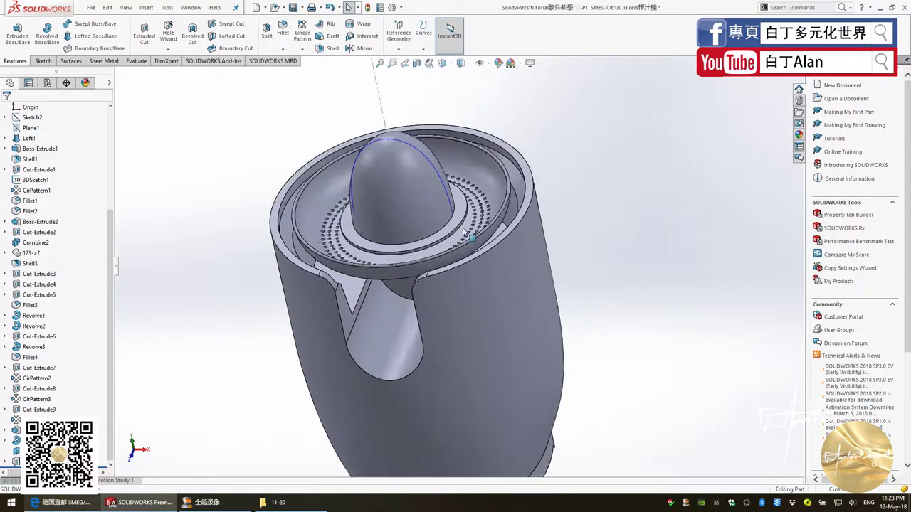
{"action": "scroll", "coordinate": [466, 234], "scroll_direction": "up", "scroll_amount": 2}
{"action": "scroll", "coordinate": [466, 234], "scroll_direction": "down", "scroll_amount": 2}
Step: Orbit back toward a top view and start a new sketch on Plane2
{"action": "mouse_move", "coordinate": [463, 224]}
{"action": "middle_mouse_down"}
{"action": "mouse_move", "coordinate": [460, 261]}
{"action": "mouse_move", "coordinate": [217, 186]}
{"action": "middle_mouse_up"}
{"action": "scroll", "coordinate": [460, 260], "scroll_direction": "down", "scroll_amount": 2}
{"action": "left_click", "coordinate": [383, 147]}
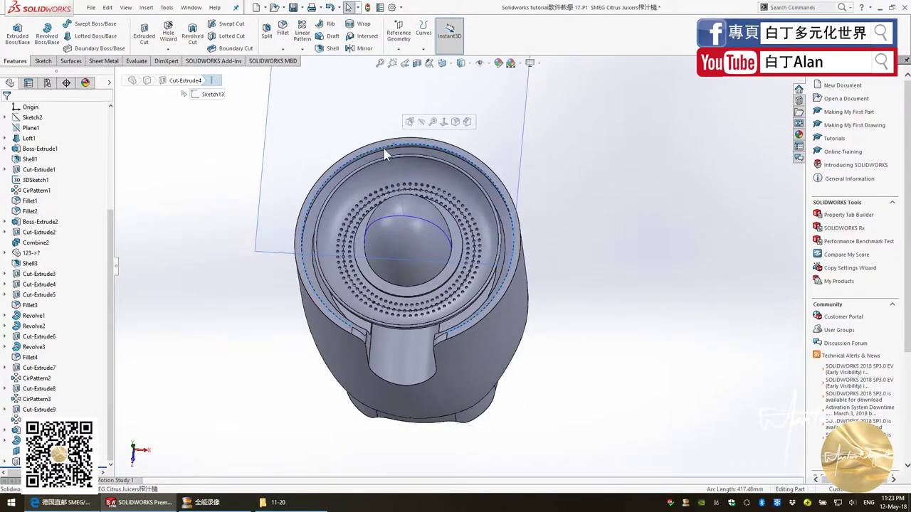
{"action": "left_click", "coordinate": [327, 108]}
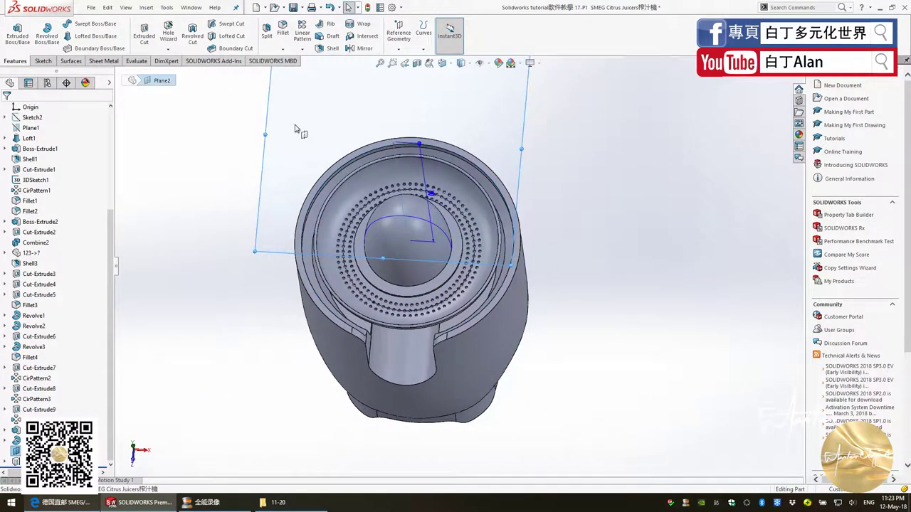
{"action": "left_click", "coordinate": [42, 61]}
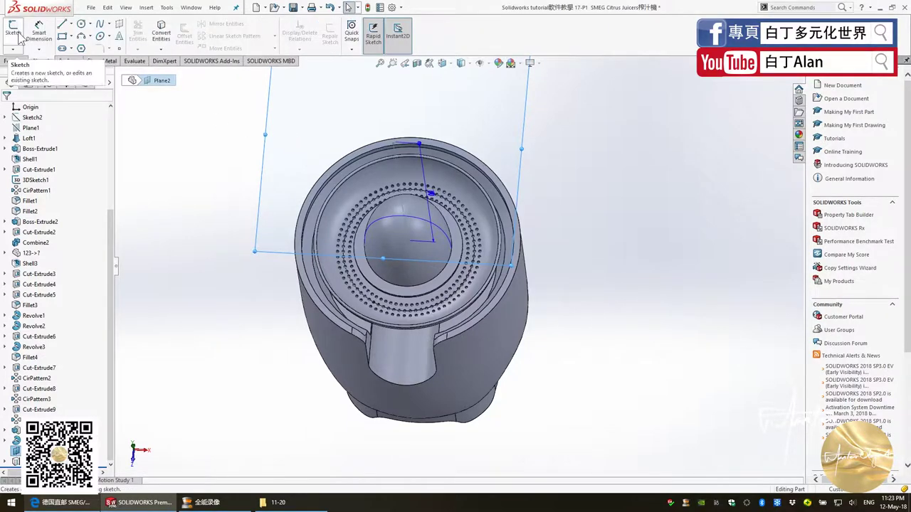
{"action": "left_click", "coordinate": [14, 32]}
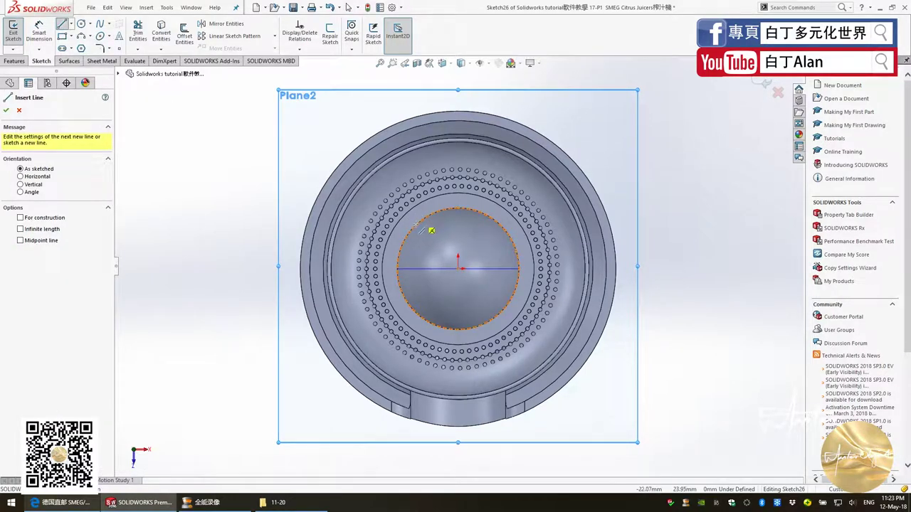
Step: Draw a line from the dome's centre out past its circular edge
{"action": "left_click", "coordinate": [458, 269]}
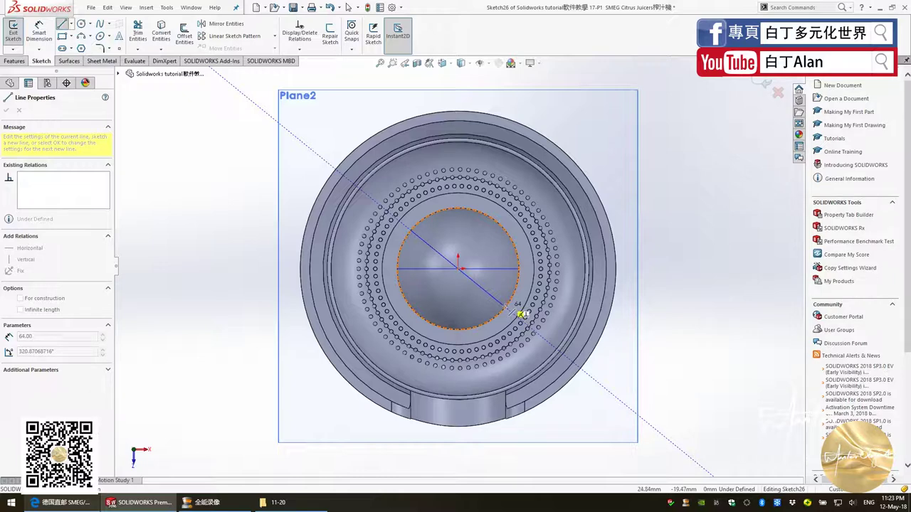
{"action": "left_click", "coordinate": [500, 300]}
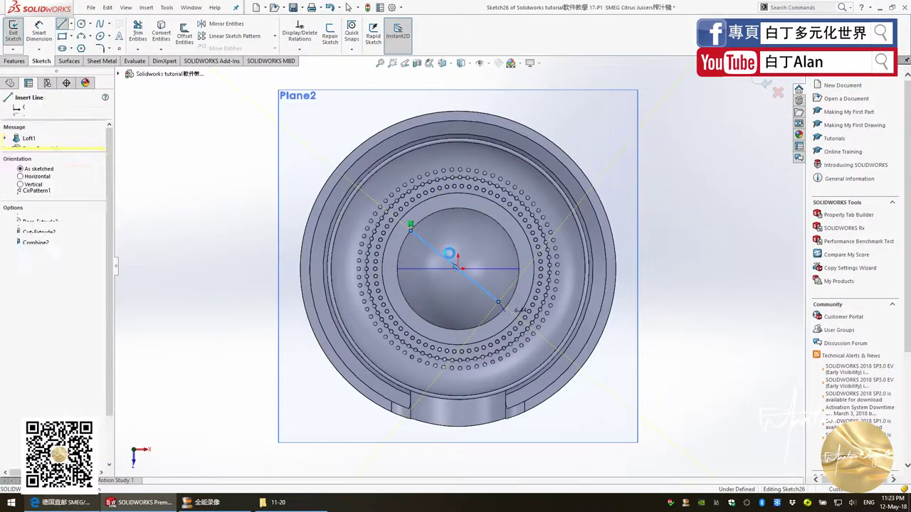
{"action": "key", "text": "Escape"}
{"action": "scroll", "coordinate": [419, 233], "scroll_direction": "up", "scroll_amount": 3}
{"action": "scroll", "coordinate": [419, 234], "scroll_direction": "up", "scroll_amount": 1}
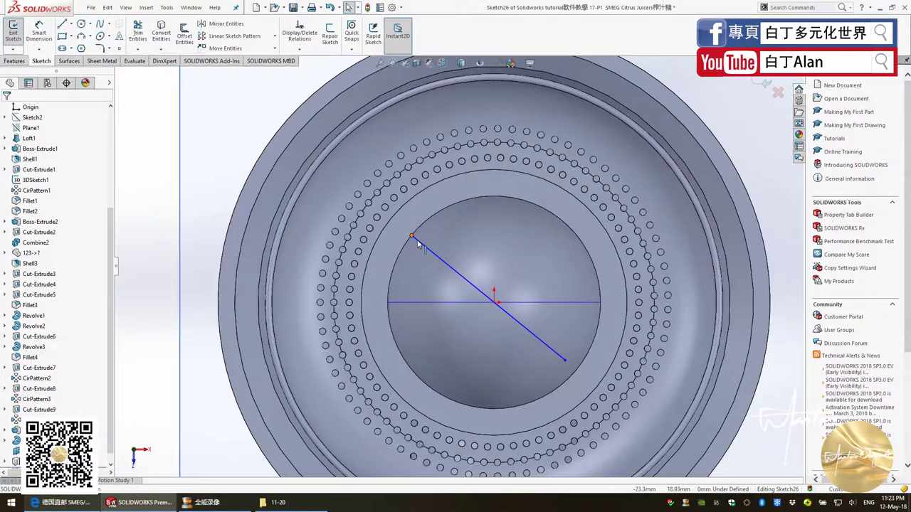
Step: Attach the diagonal line's upper endpoint to the dome's circular edge
{"action": "left_click_drag", "start_coordinate": [411, 235], "coordinate": [434, 246]}
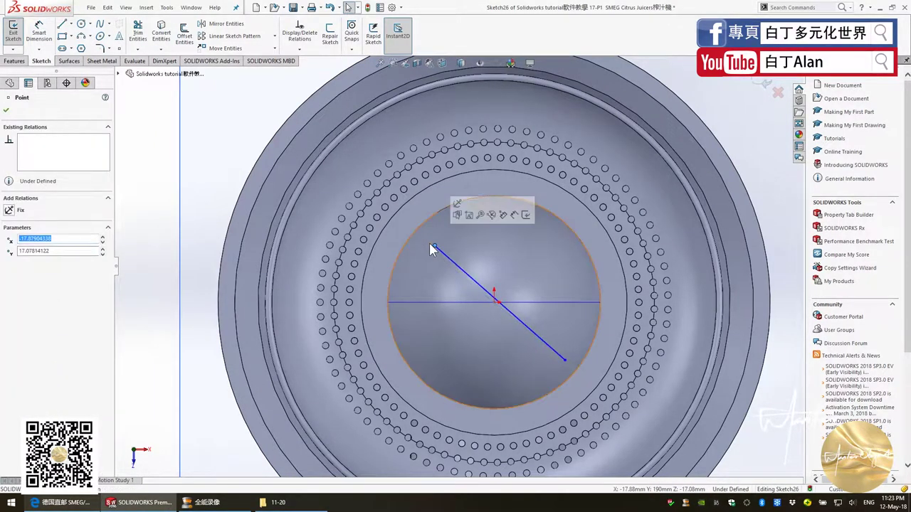
{"action": "key", "text": "Escape"}
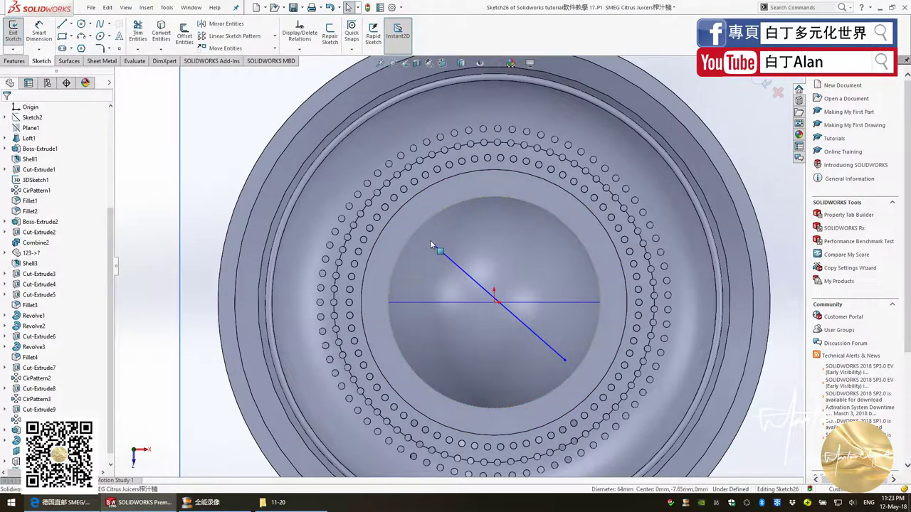
{"action": "left_click", "coordinate": [435, 246]}
{"action": "left_click", "coordinate": [402, 248], "text": "ctrl"}
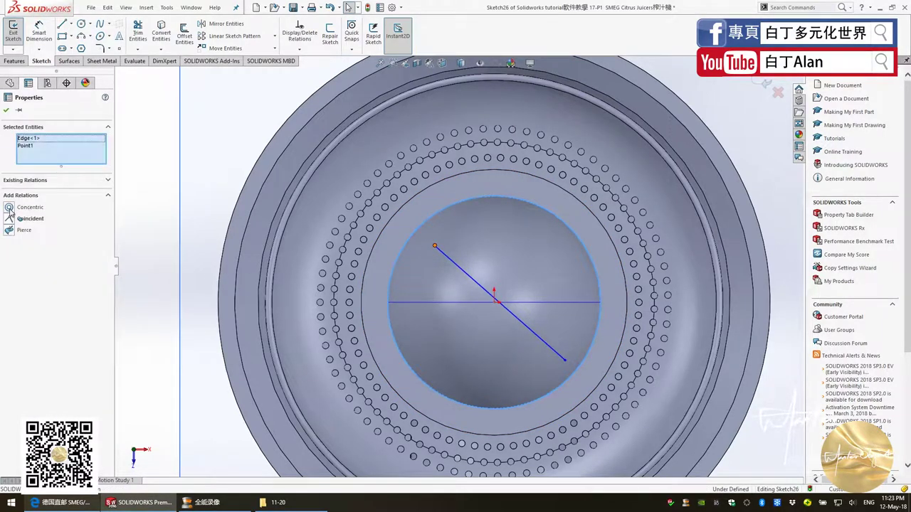
{"action": "left_click", "coordinate": [9, 230]}
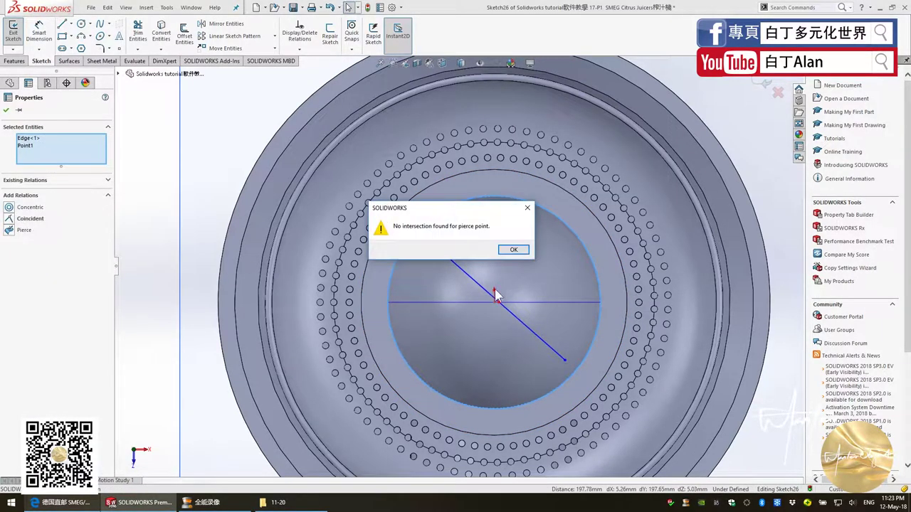
{"action": "left_click", "coordinate": [512, 250]}
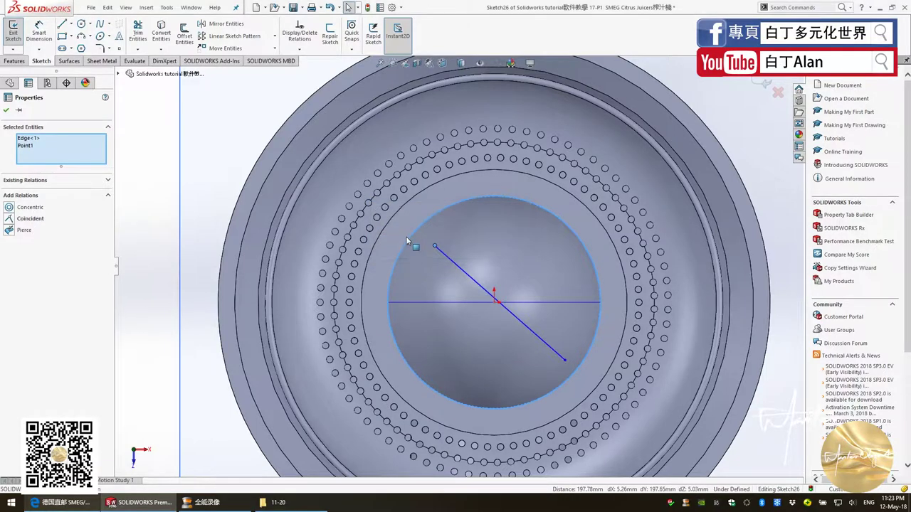
{"action": "left_click", "coordinate": [8, 220]}
Step: Attach the lower endpoint to the dome edge and make the line pass through the centre
{"action": "left_click", "coordinate": [546, 343]}
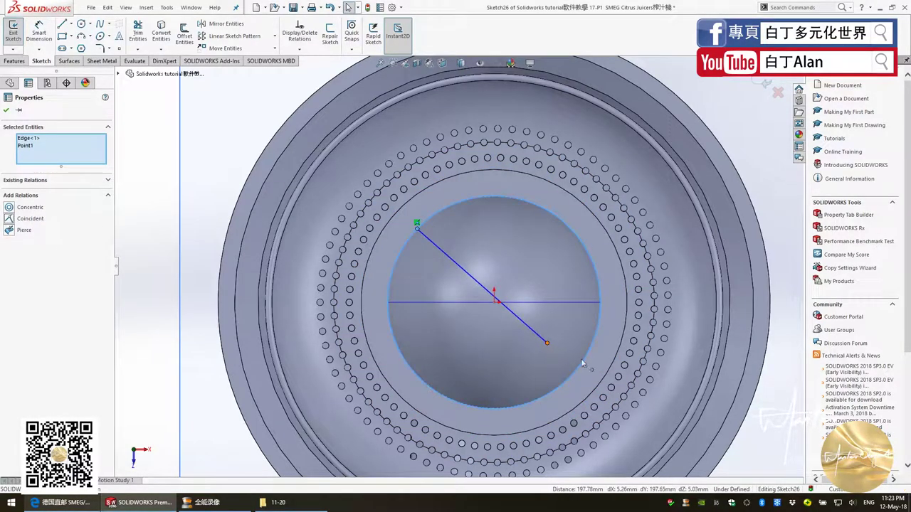
{"action": "left_click", "coordinate": [518, 343], "text": "ctrl"}
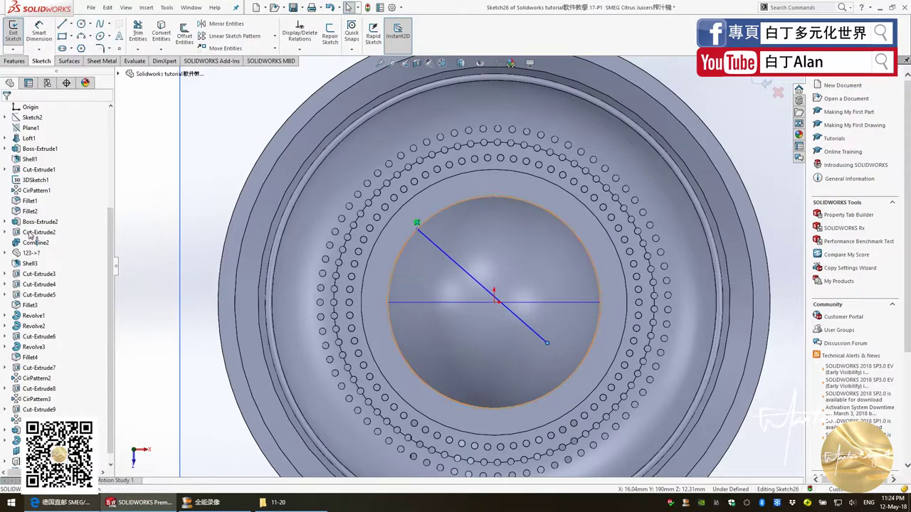
{"action": "left_click", "coordinate": [11, 231]}
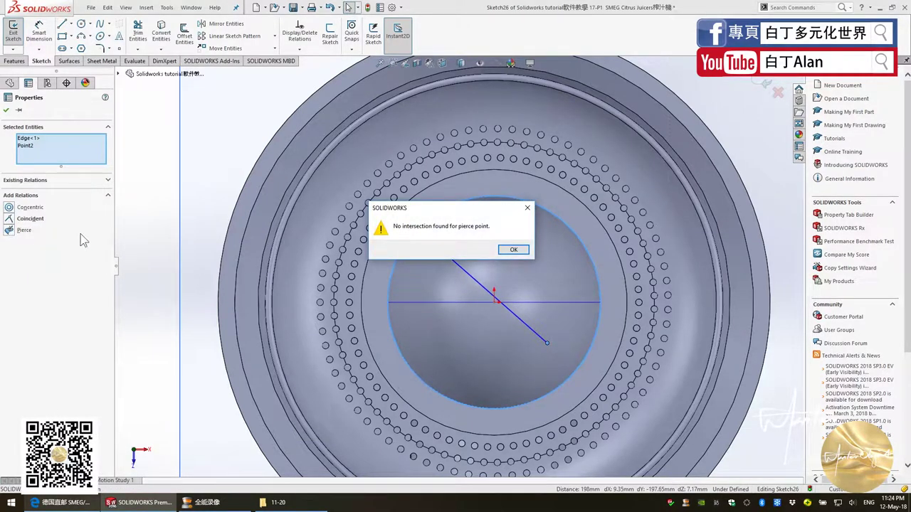
{"action": "left_click", "coordinate": [513, 249]}
{"action": "left_click", "coordinate": [30, 218]}
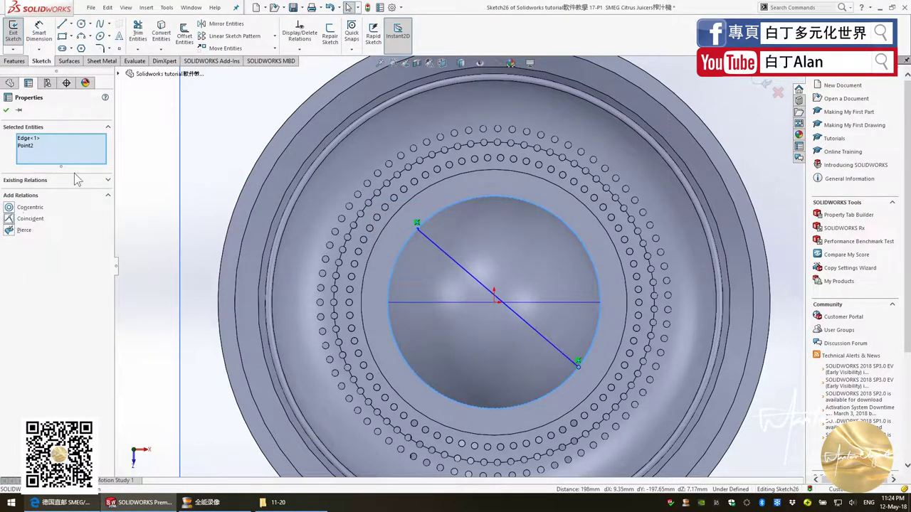
{"action": "left_click", "coordinate": [142, 148]}
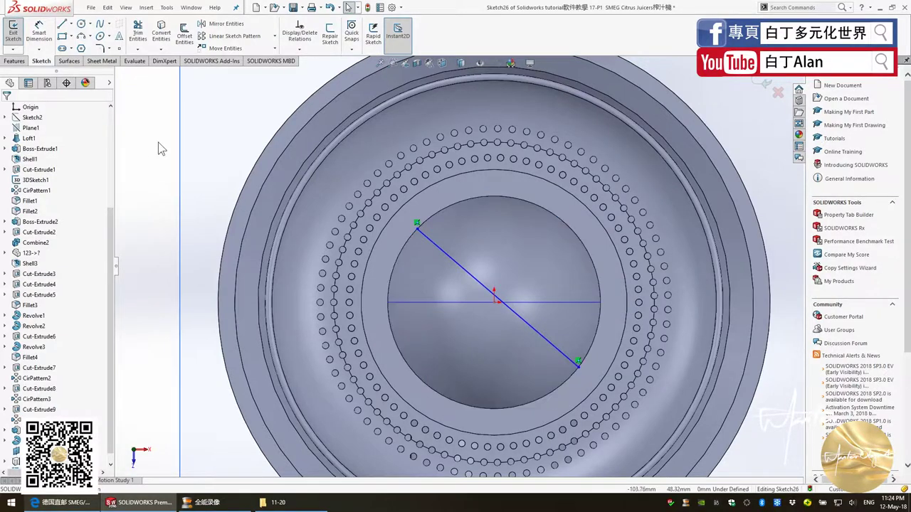
{"action": "left_click", "coordinate": [497, 299]}
{"action": "left_click", "coordinate": [9, 231]}
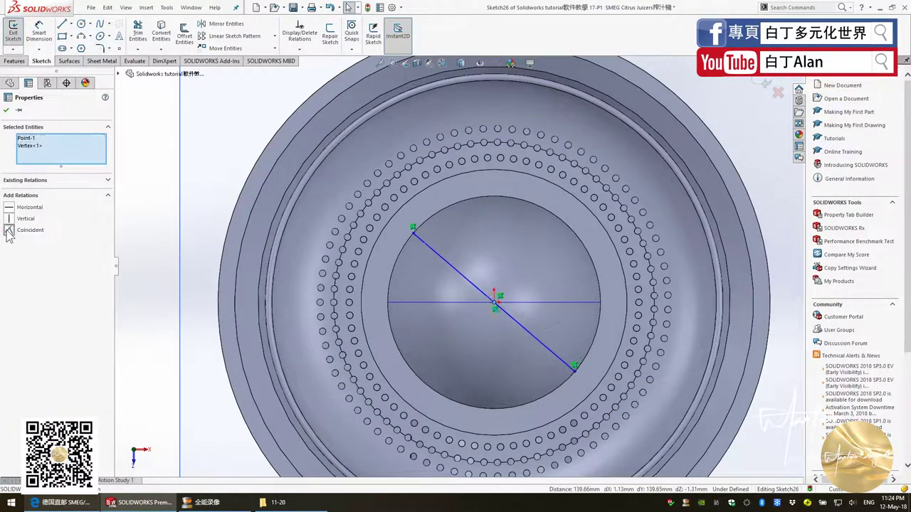
{"action": "left_click", "coordinate": [142, 192]}
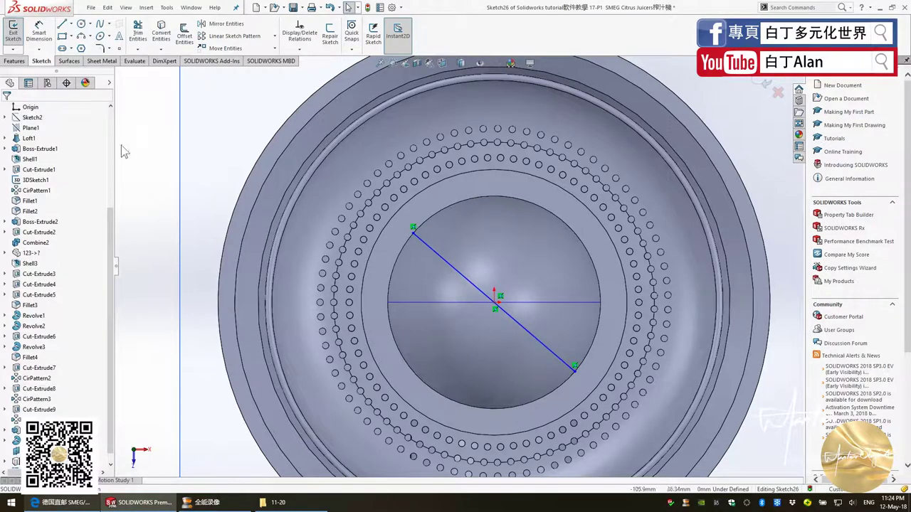
Step: Draw a vertical construction centerline up from the dome's centre
{"action": "left_click", "coordinate": [71, 24]}
{"action": "left_click", "coordinate": [85, 41]}
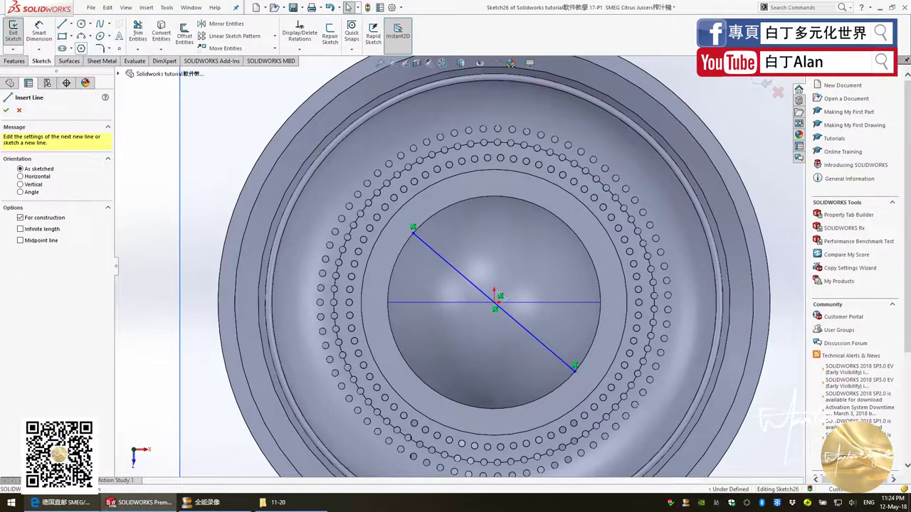
{"action": "left_click", "coordinate": [494, 302]}
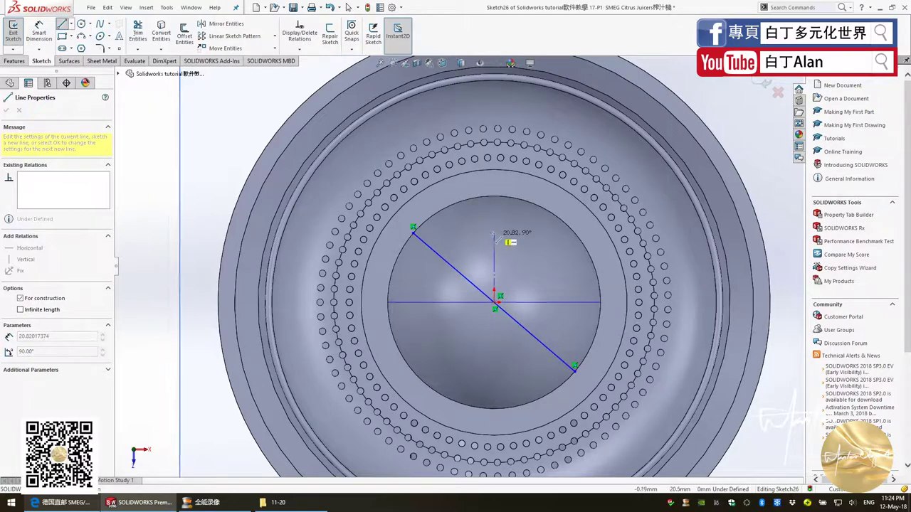
{"action": "double_click", "coordinate": [494, 233]}
{"action": "key", "text": "Escape"}
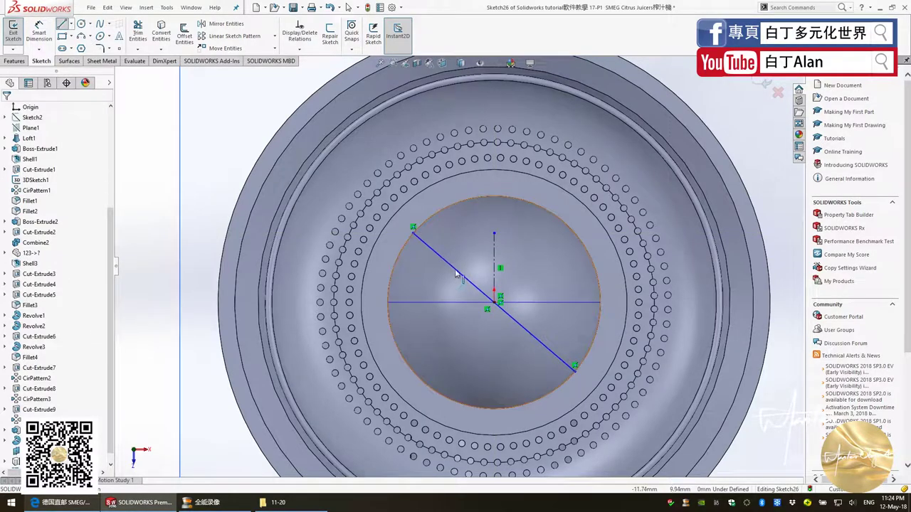
Step: Dimension the diagonal line at 45° to the centerline and exit Sketch26
{"action": "left_click", "coordinate": [39, 32]}
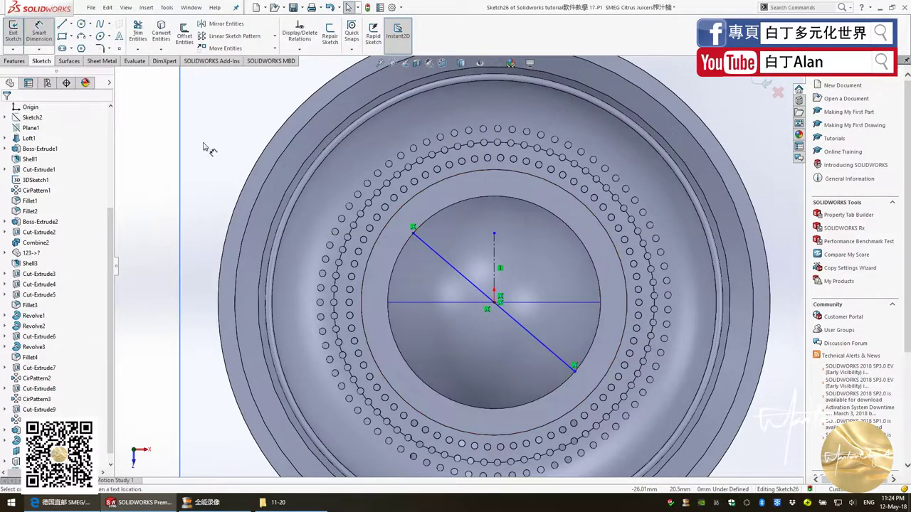
{"action": "left_click", "coordinate": [466, 279]}
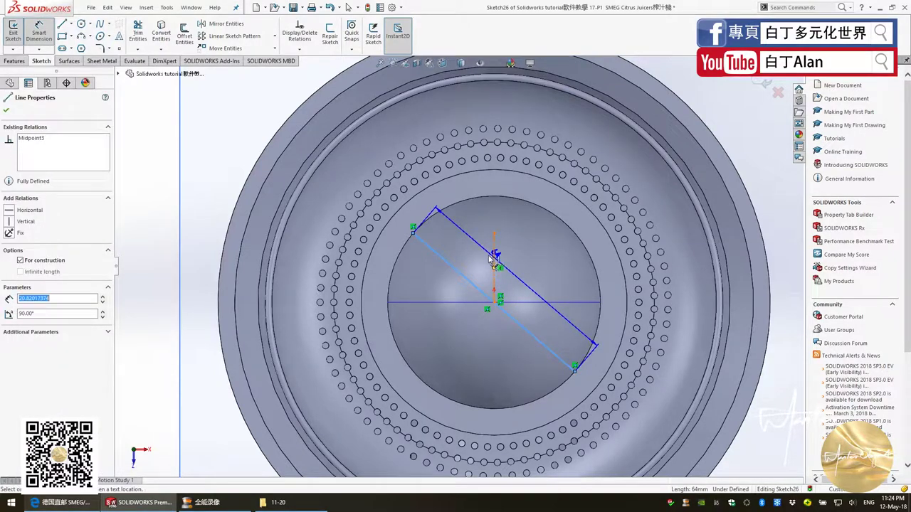
{"action": "left_click", "coordinate": [494, 263]}
{"action": "left_click", "coordinate": [480, 260]}
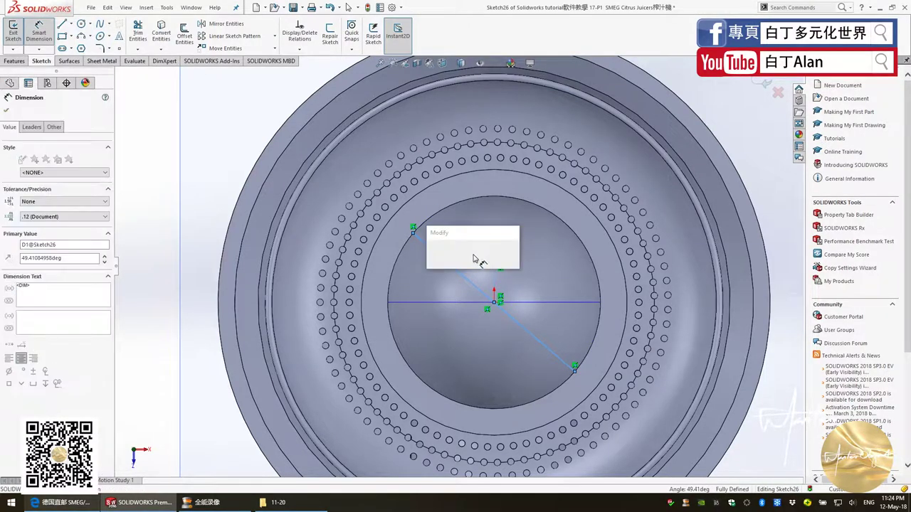
{"action": "type", "text": "45"}
{"action": "key", "text": "Return"}
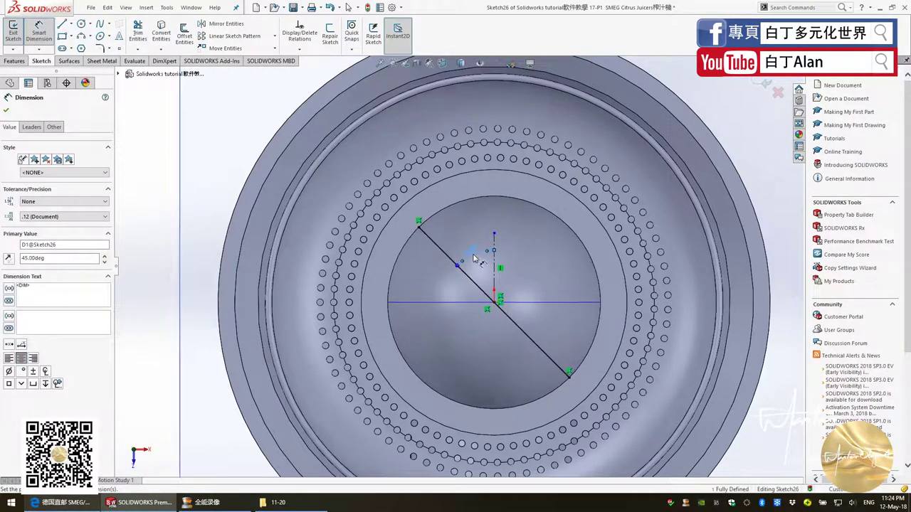
{"action": "left_click", "coordinate": [7, 112]}
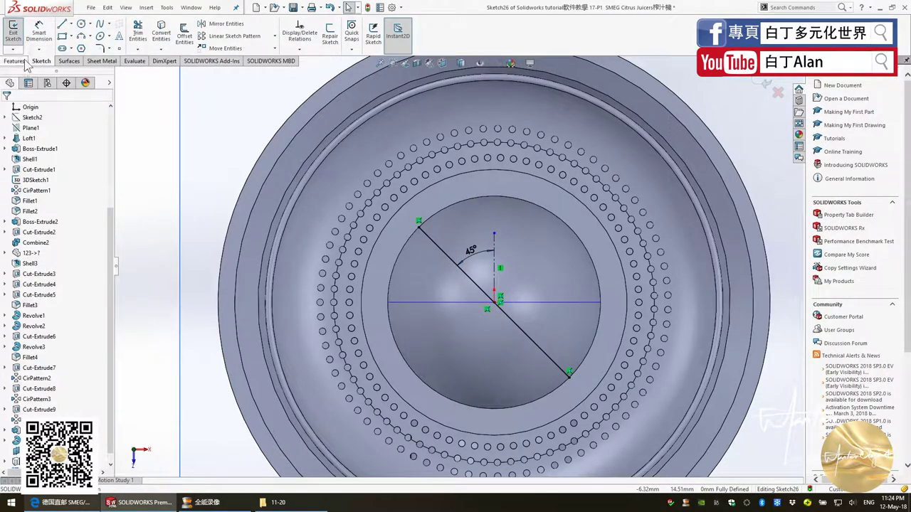
{"action": "left_click", "coordinate": [766, 84]}
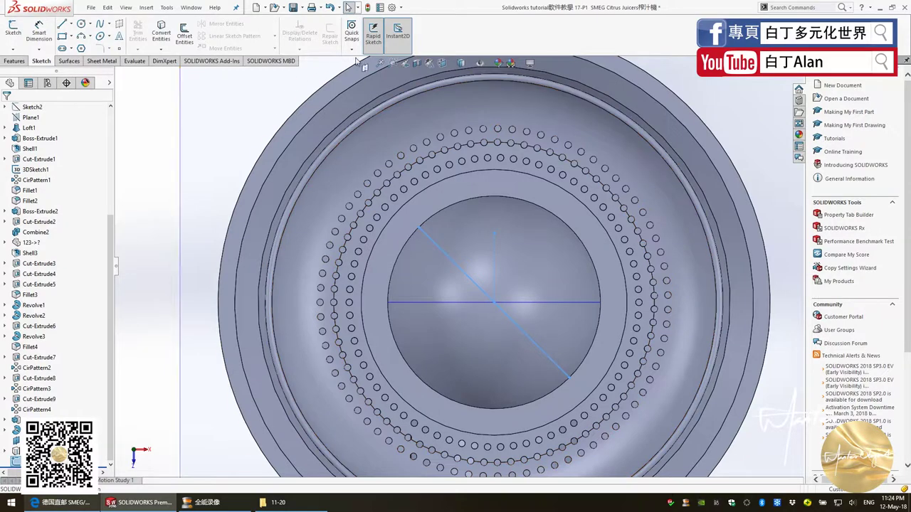
Step: Project the 45° line onto the dome's sphere face, then glance at the reference photos
{"action": "left_click", "coordinate": [14, 61]}
{"action": "left_click", "coordinate": [424, 30]}
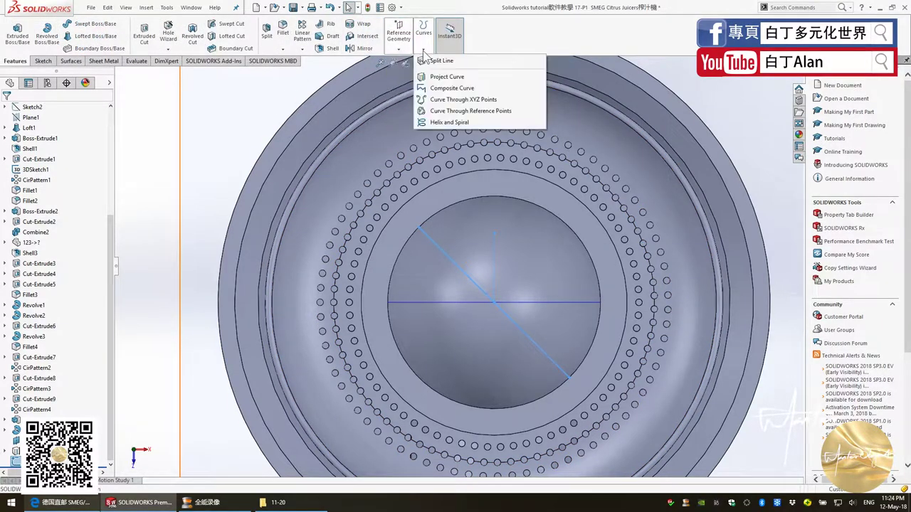
{"action": "left_click", "coordinate": [444, 76]}
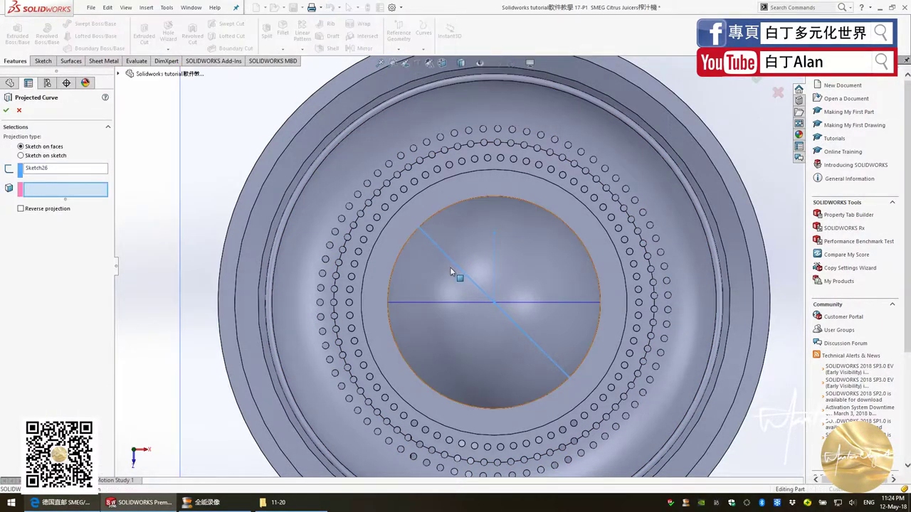
{"action": "left_click", "coordinate": [464, 238]}
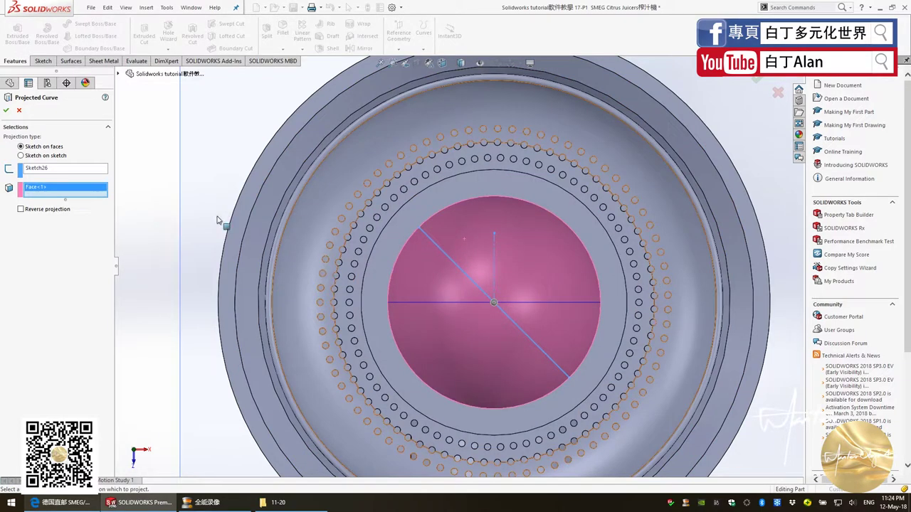
{"action": "left_click", "coordinate": [7, 111]}
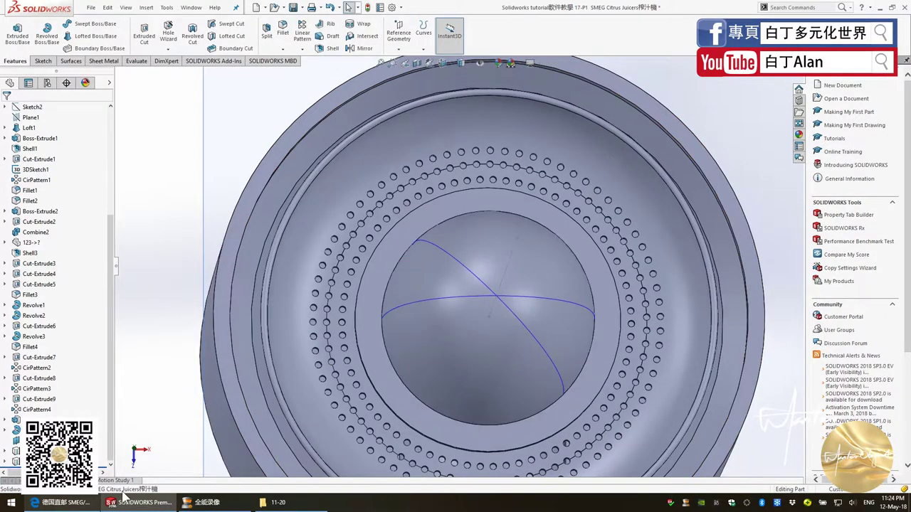
{"action": "key", "text": "alt+Tab"}
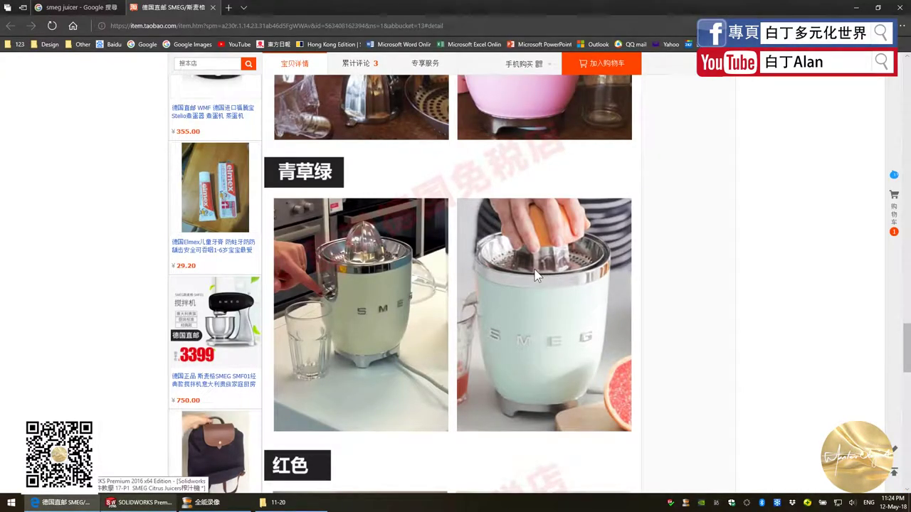
{"action": "key", "text": "alt+Tab"}
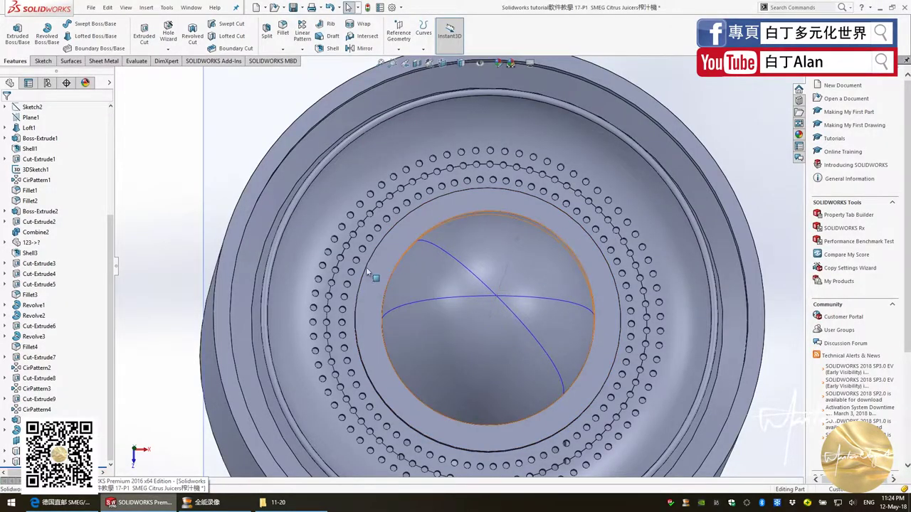
Step: Switch to a top view and start a sketch on the ring face
{"action": "middle_click_drag", "start_coordinate": [418, 249], "coordinate": [402, 239]}
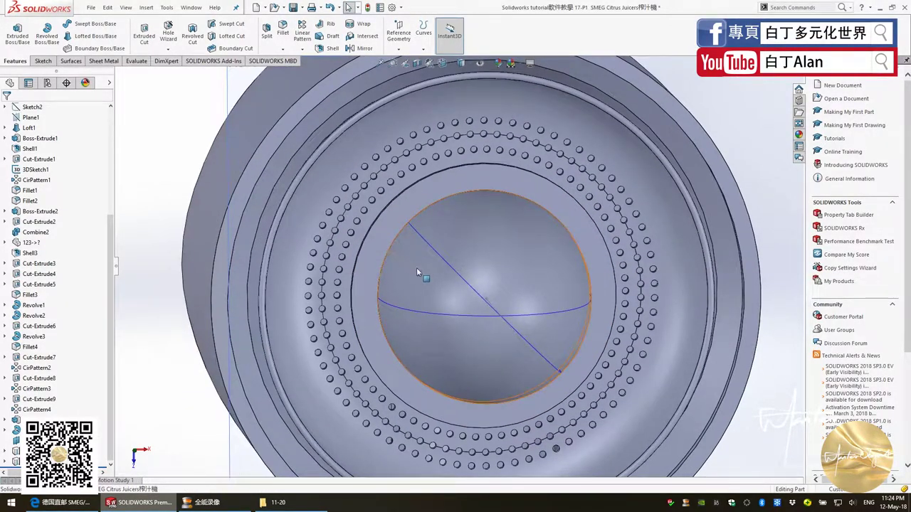
{"action": "key", "text": "ctrl+5"}
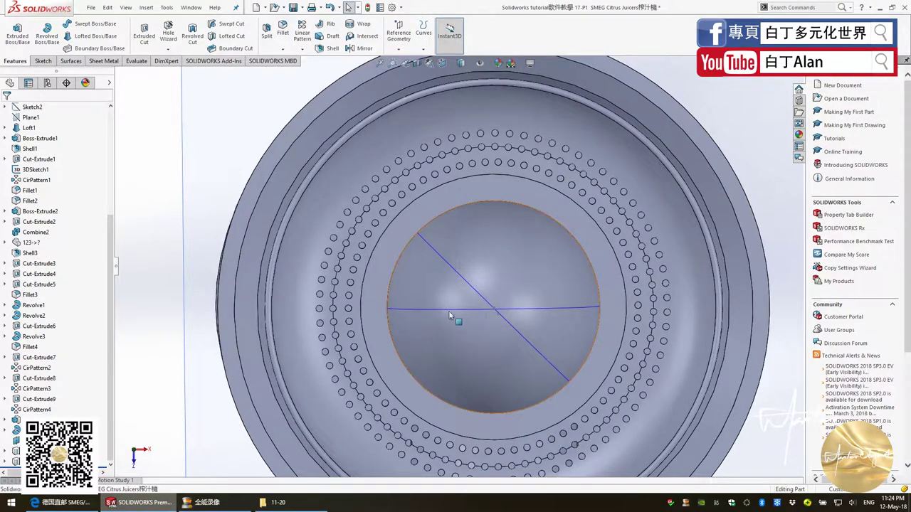
{"action": "left_click", "coordinate": [373, 315]}
{"action": "scroll", "coordinate": [372, 313], "scroll_direction": "down", "scroll_amount": 1}
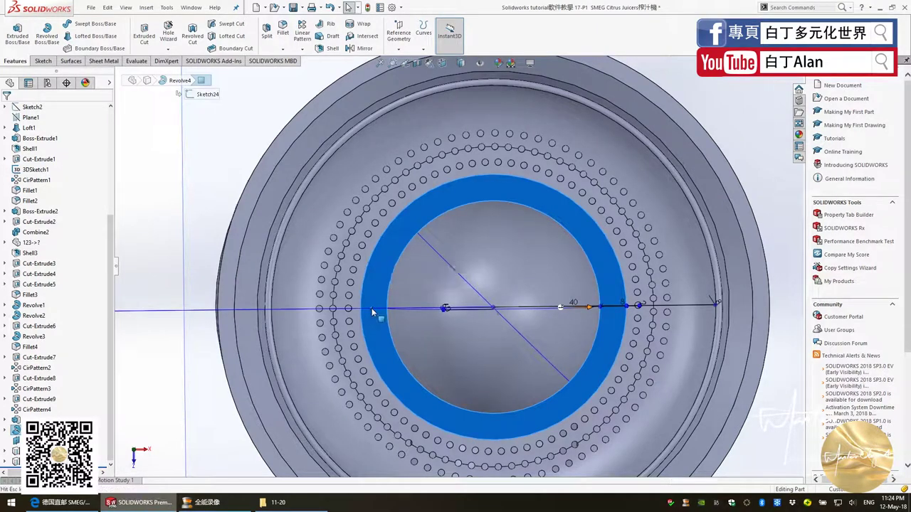
{"action": "scroll", "coordinate": [427, 298], "scroll_direction": "up", "scroll_amount": 3}
{"action": "scroll", "coordinate": [498, 292], "scroll_direction": "down", "scroll_amount": 3}
{"action": "scroll", "coordinate": [544, 286], "scroll_direction": "down", "scroll_amount": 2}
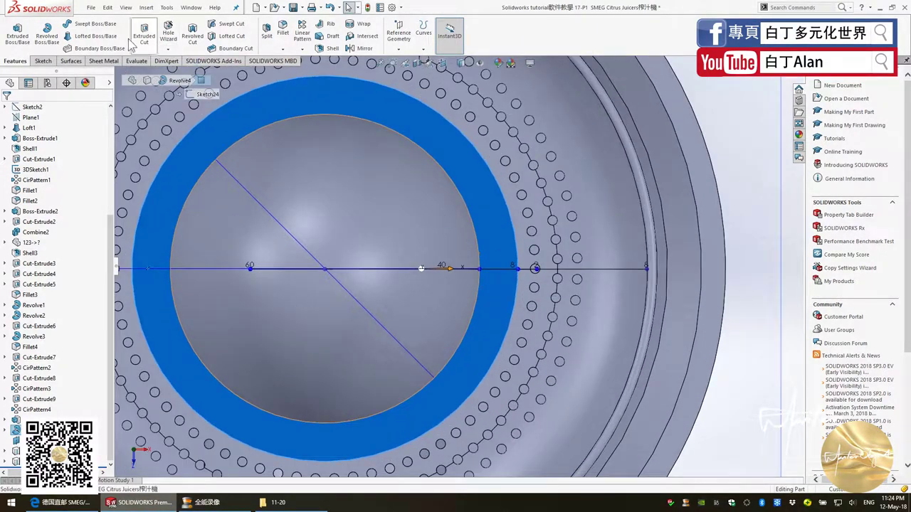
{"action": "left_click", "coordinate": [44, 61]}
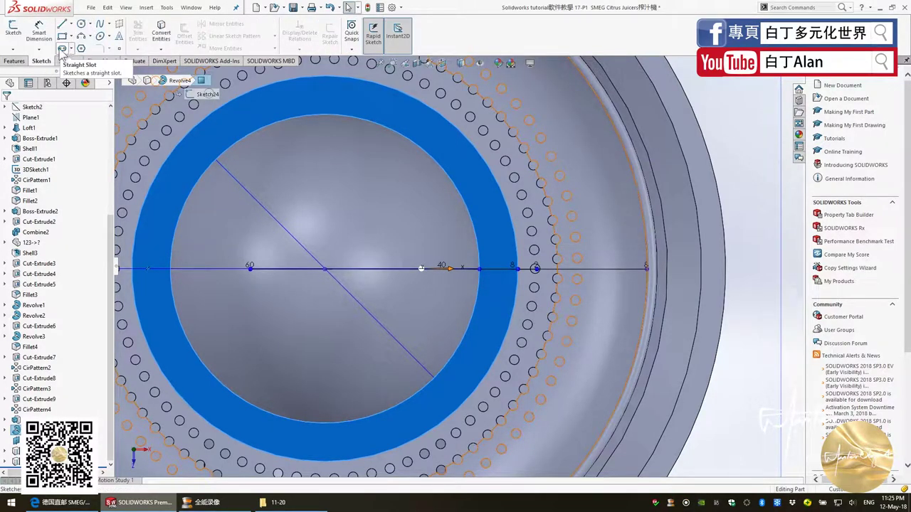
Step: Draw a 3-sided polygon centred on the horizontal line's right end at the dome edge
{"action": "left_click", "coordinate": [81, 47]}
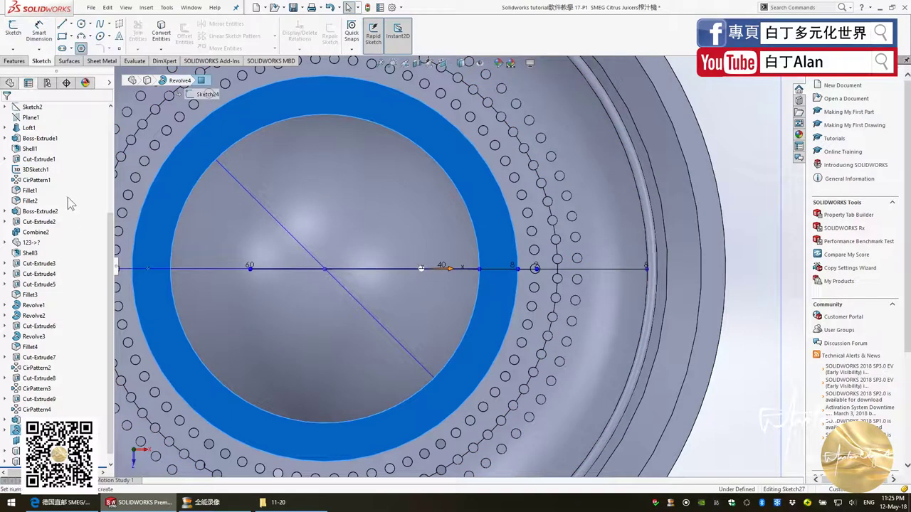
{"action": "double_click", "coordinate": [33, 164]}
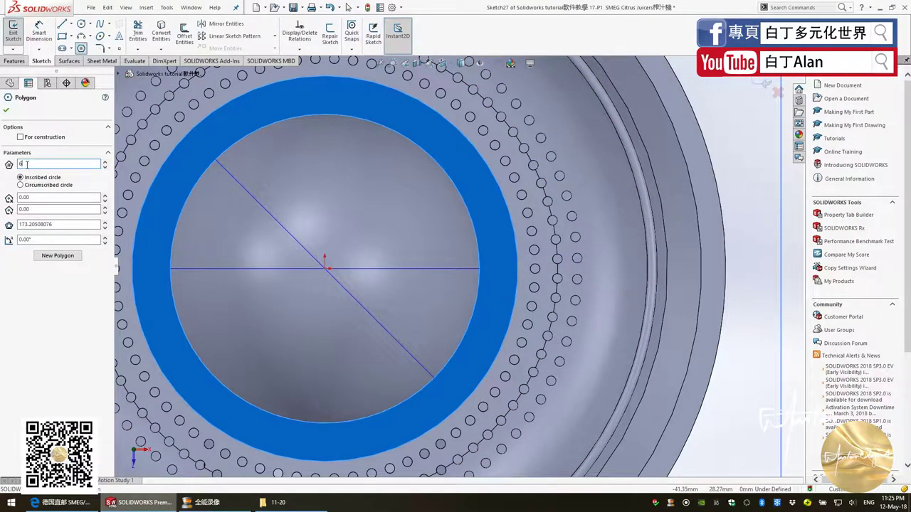
{"action": "type", "text": "3"}
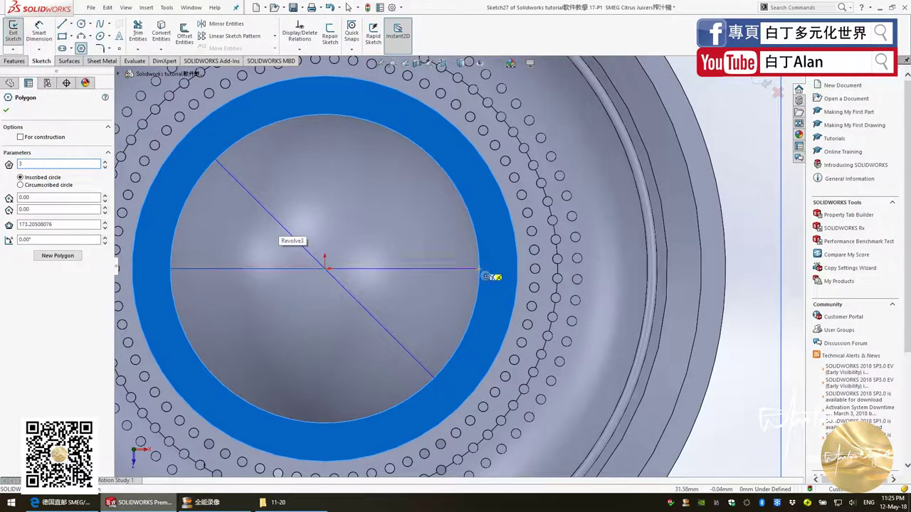
{"action": "left_click", "coordinate": [478, 268]}
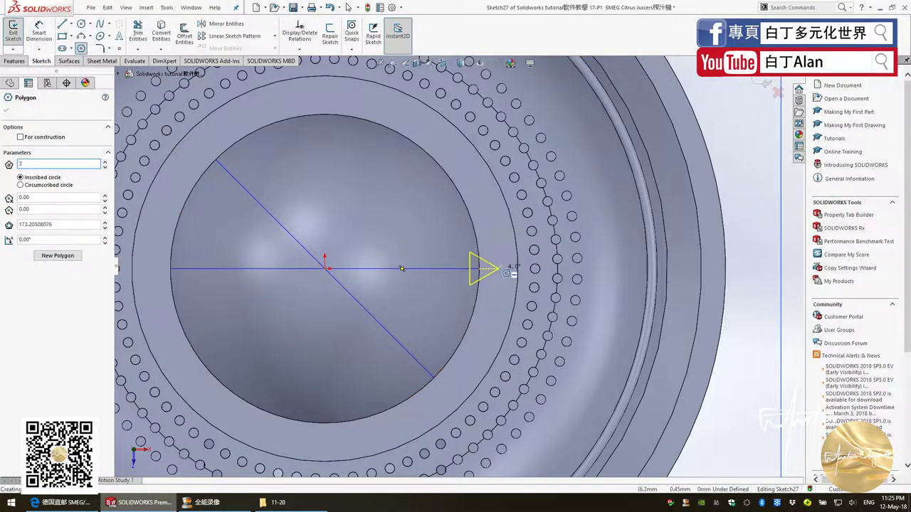
{"action": "left_click_drag", "start_coordinate": [509, 272], "coordinate": [533, 276]}
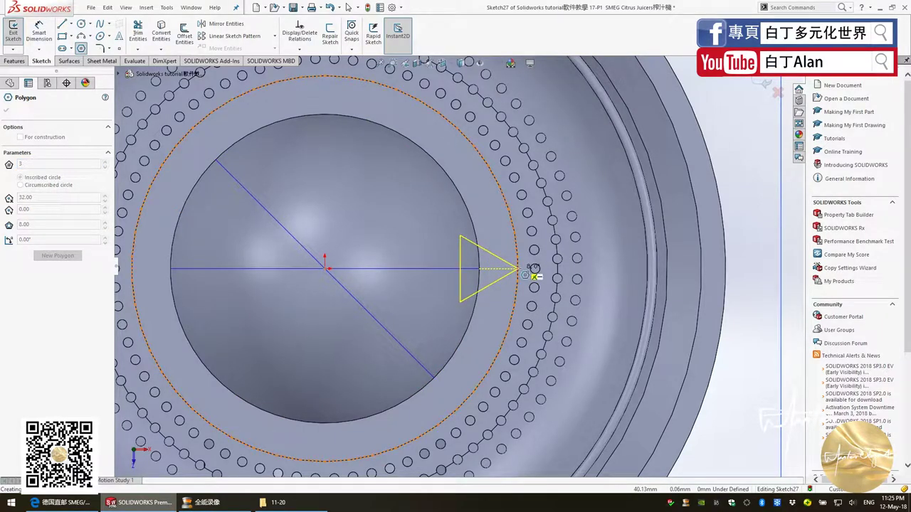
{"action": "key", "text": "alt+Tab"}
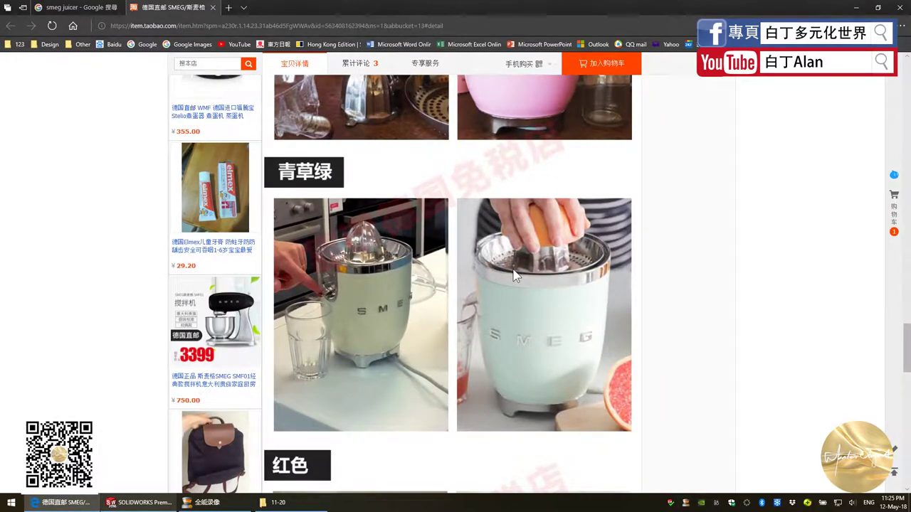
{"action": "scroll", "coordinate": [439, 190], "scroll_direction": "up", "scroll_amount": 2}
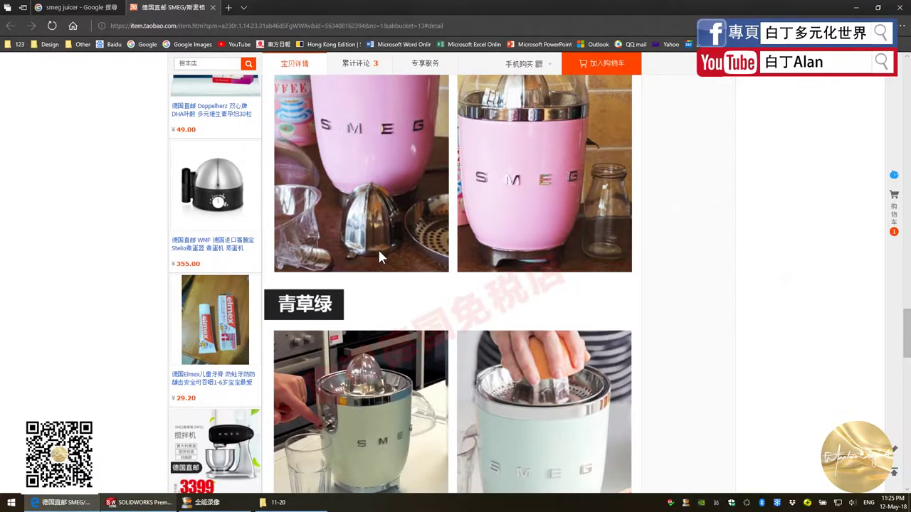
{"action": "key", "text": "alt+Tab"}
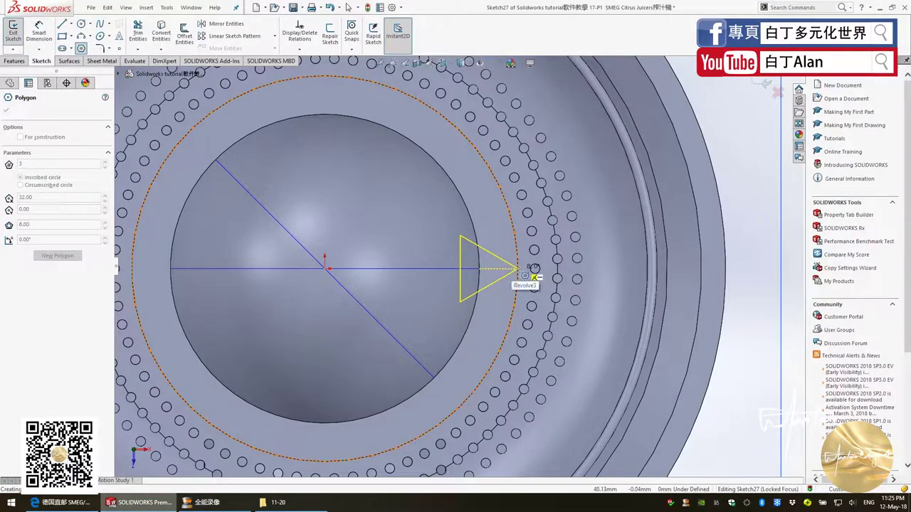
{"action": "left_click", "coordinate": [518, 269]}
{"action": "key", "text": "Escape"}
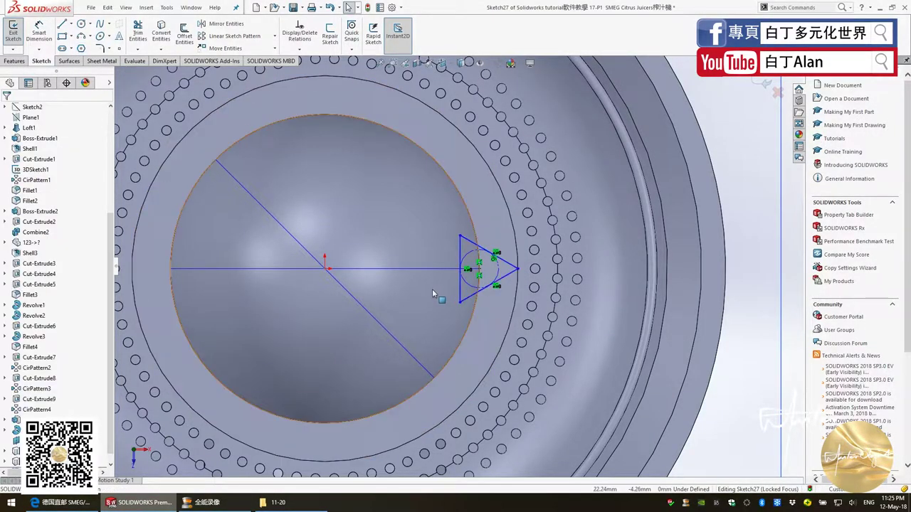
Step: Sweep the Sketch27 triangle along projected Curve4 to form a rib over the dome
{"action": "mouse_move", "coordinate": [416, 295]}
{"action": "middle_mouse_down"}
{"action": "mouse_move", "coordinate": [411, 240]}
{"action": "mouse_move", "coordinate": [743, 90]}
{"action": "middle_mouse_up"}
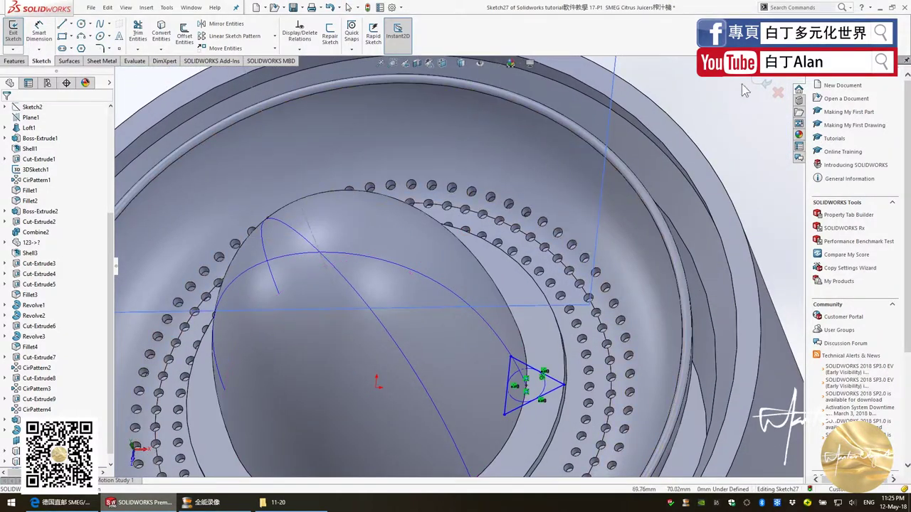
{"action": "left_click", "coordinate": [762, 84]}
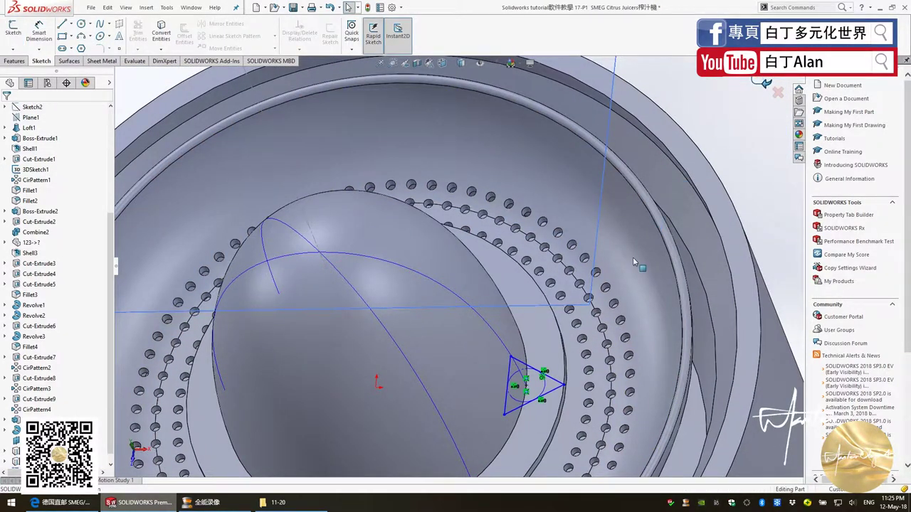
{"action": "left_click", "coordinate": [26, 62]}
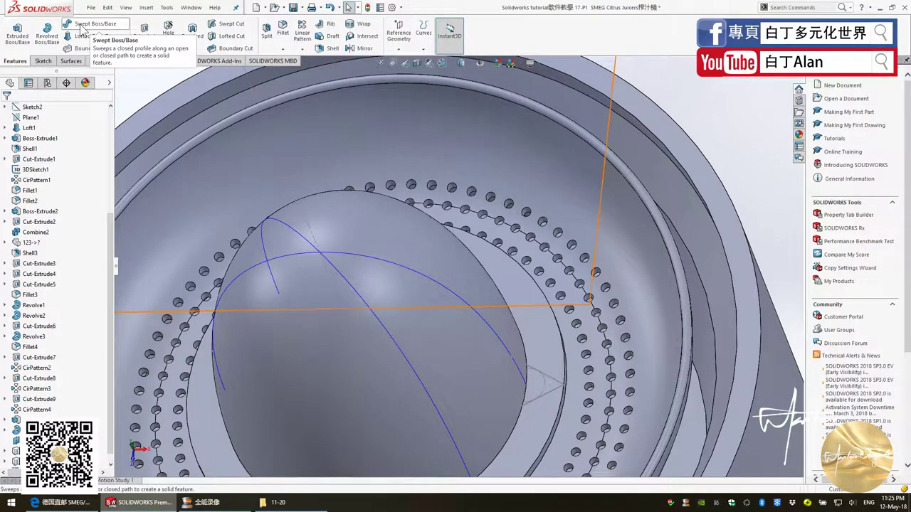
{"action": "left_click", "coordinate": [81, 28]}
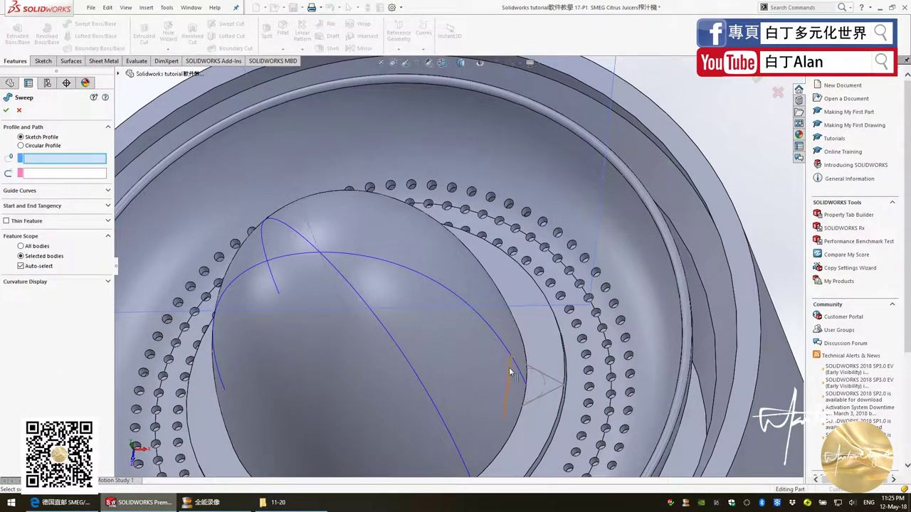
{"action": "left_click", "coordinate": [538, 374]}
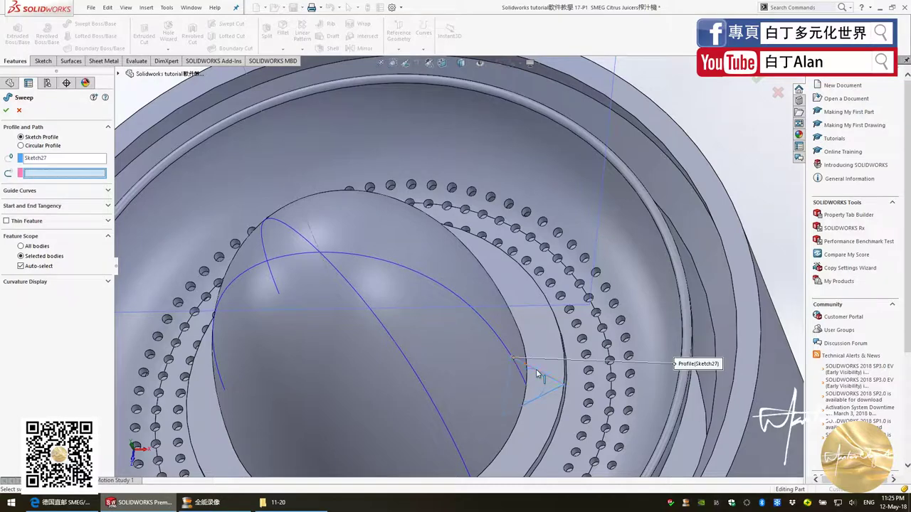
{"action": "left_click", "coordinate": [488, 325]}
{"action": "scroll", "coordinate": [489, 326], "scroll_direction": "up", "scroll_amount": 3}
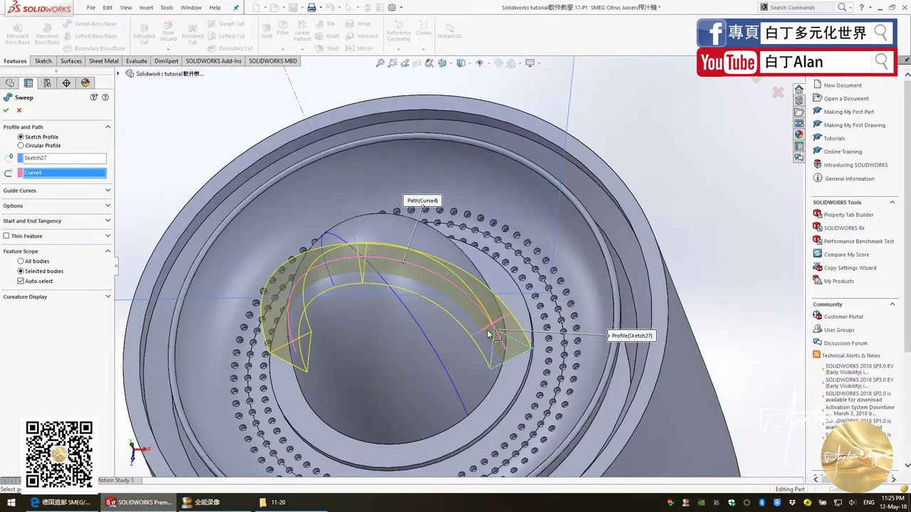
{"action": "middle_click_drag", "start_coordinate": [489, 326], "coordinate": [502, 287]}
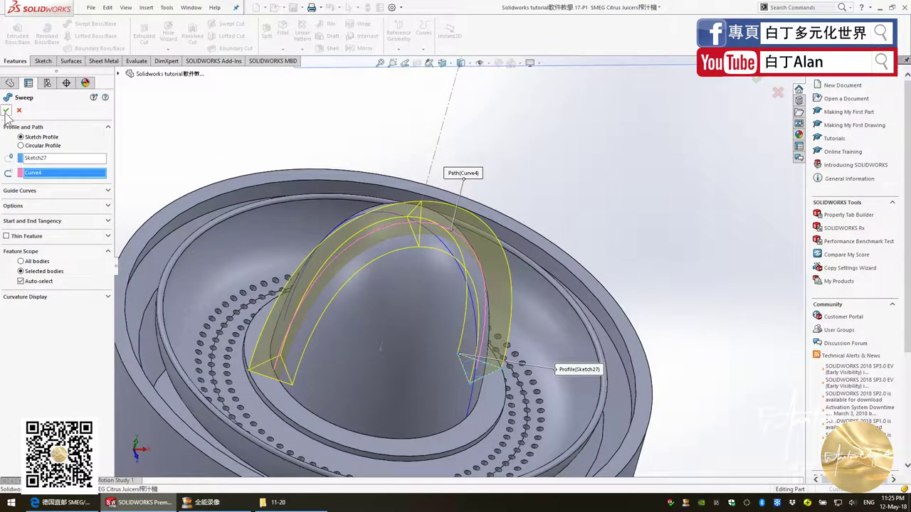
{"action": "left_click", "coordinate": [6, 111]}
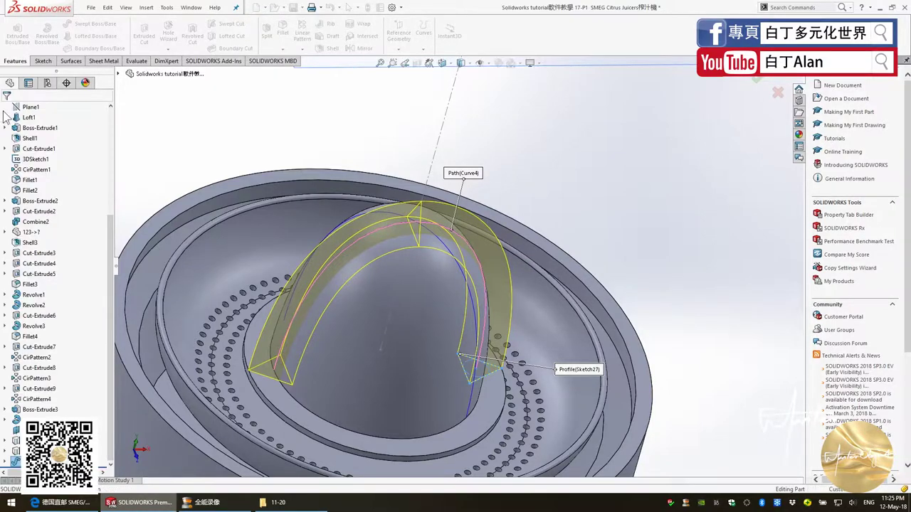
{"action": "middle_click_drag", "start_coordinate": [365, 320], "coordinate": [438, 264]}
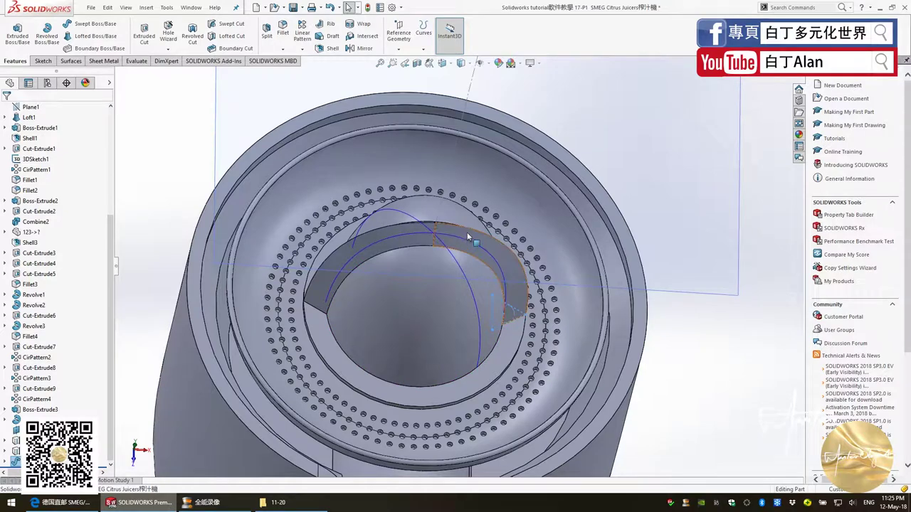
Step: Select the Sweep1 rib and start a circular pattern
{"action": "left_click", "coordinate": [466, 232]}
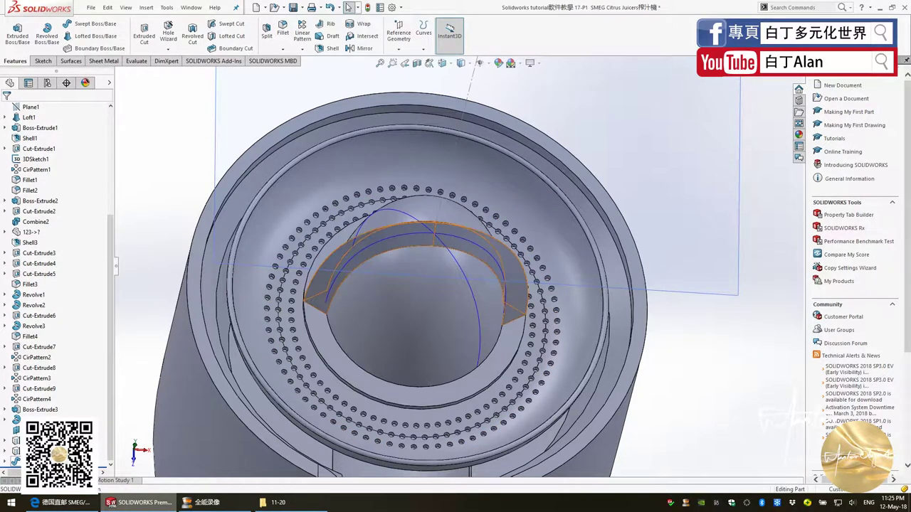
{"action": "left_click", "coordinate": [419, 238]}
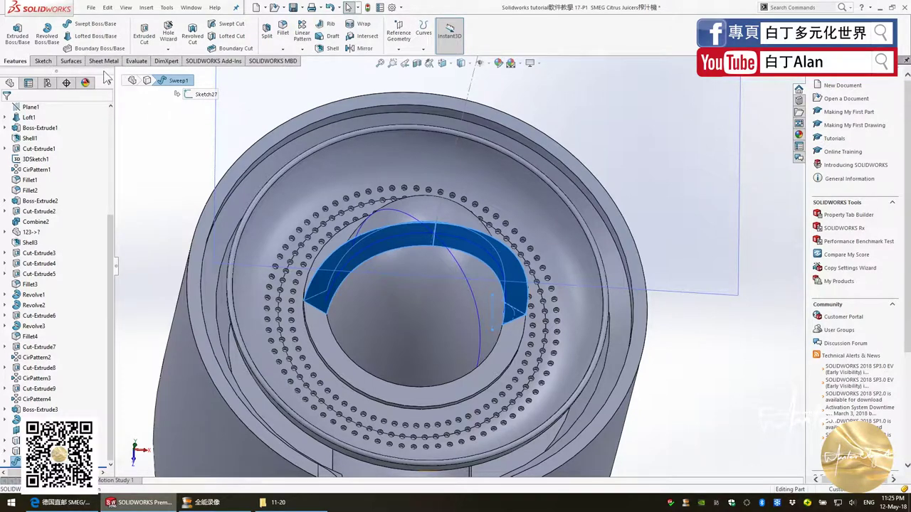
{"action": "left_click", "coordinate": [303, 49]}
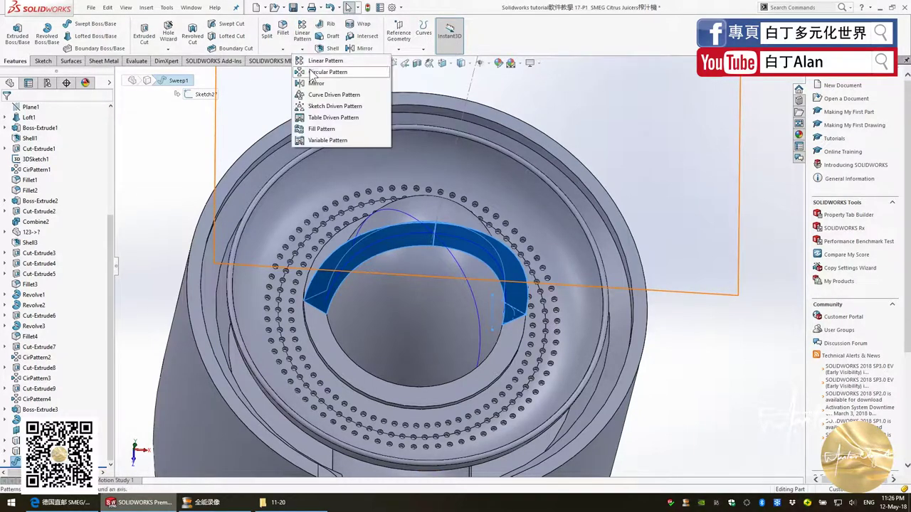
{"action": "key", "text": "Escape"}
{"action": "left_click", "coordinate": [160, 202]}
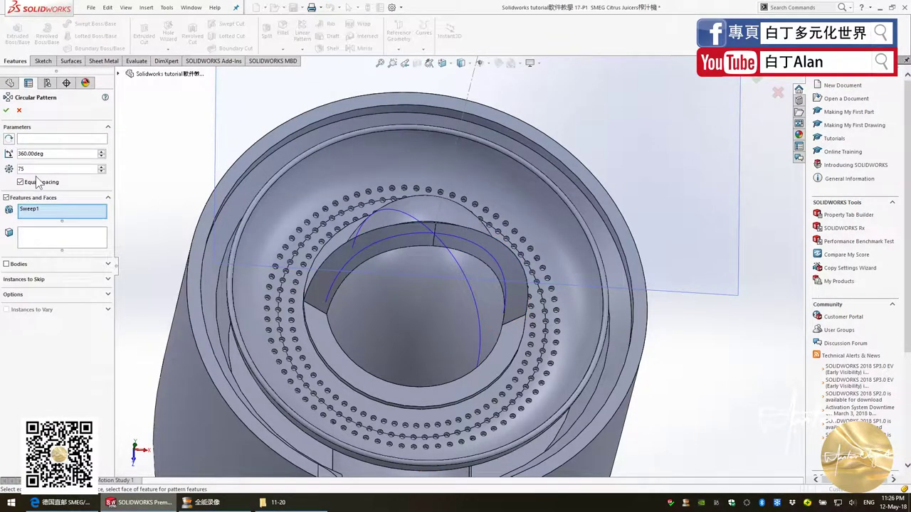
Step: Pattern the rib 2 instances at 90° around the 3DSketch1 axis
{"action": "key", "text": "Return"}
{"action": "type", "text": "2"}
{"action": "left_click", "coordinate": [456, 114]}
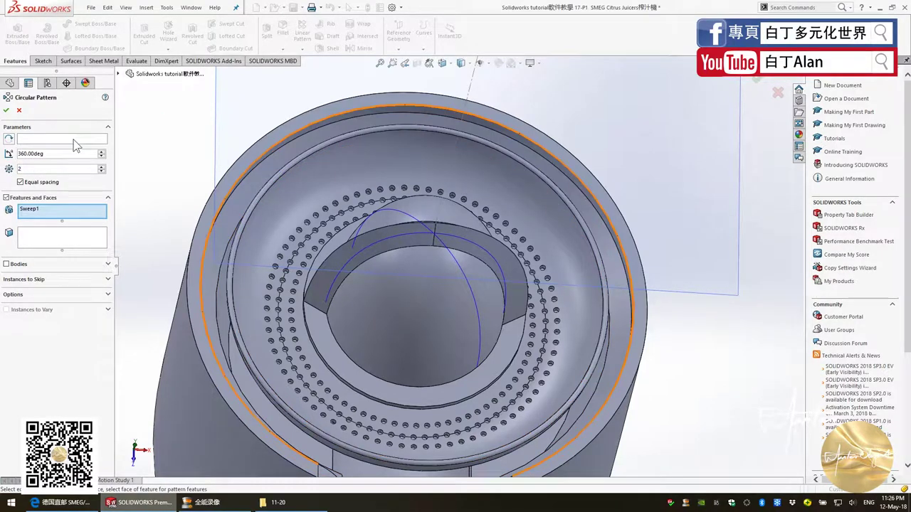
{"action": "left_click", "coordinate": [74, 141]}
{"action": "left_click", "coordinate": [469, 93]}
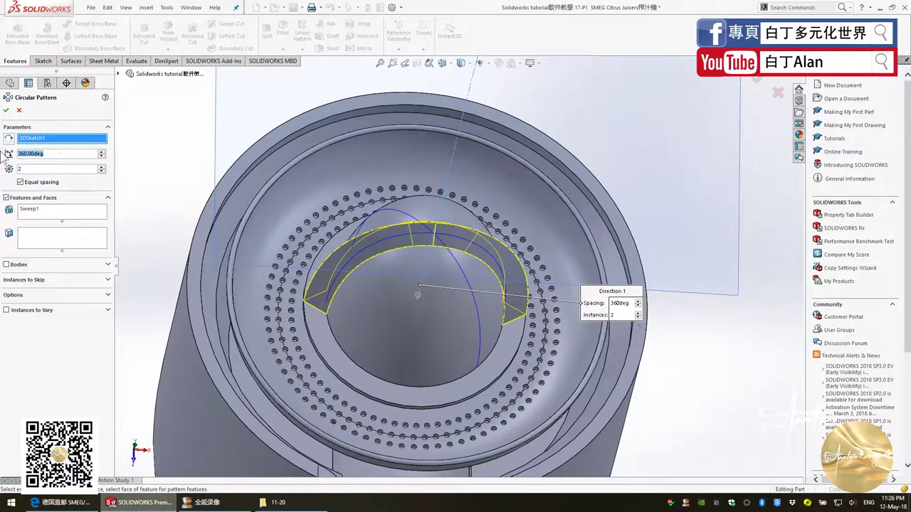
{"action": "type", "text": "90"}
{"action": "key", "text": "Return"}
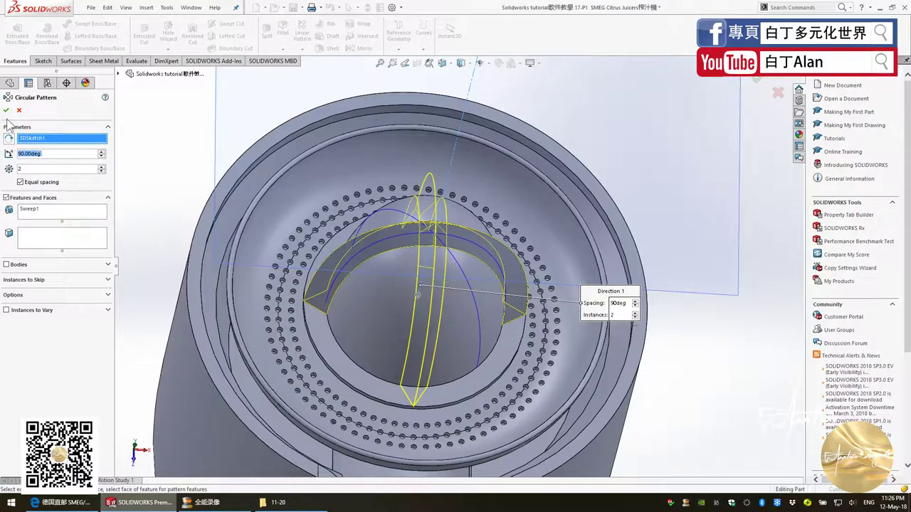
{"action": "left_click", "coordinate": [7, 111]}
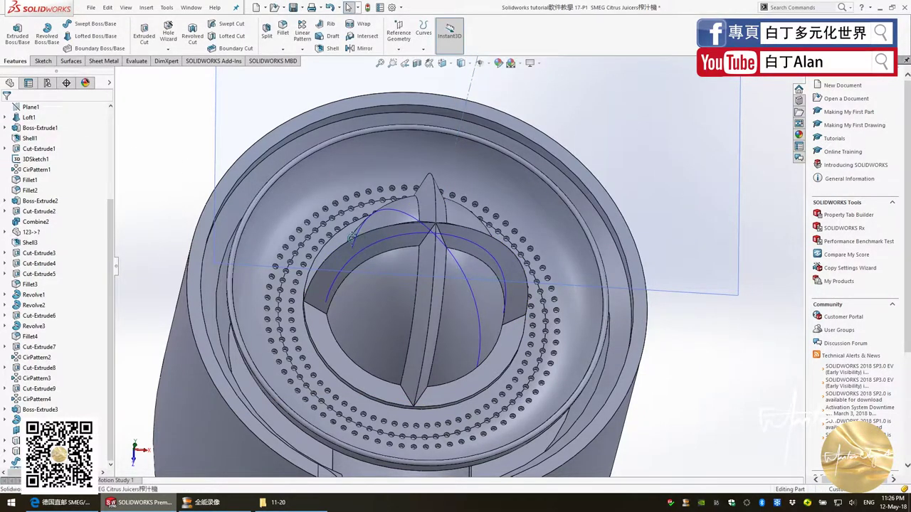
{"action": "middle_click_drag", "start_coordinate": [352, 239], "coordinate": [418, 257]}
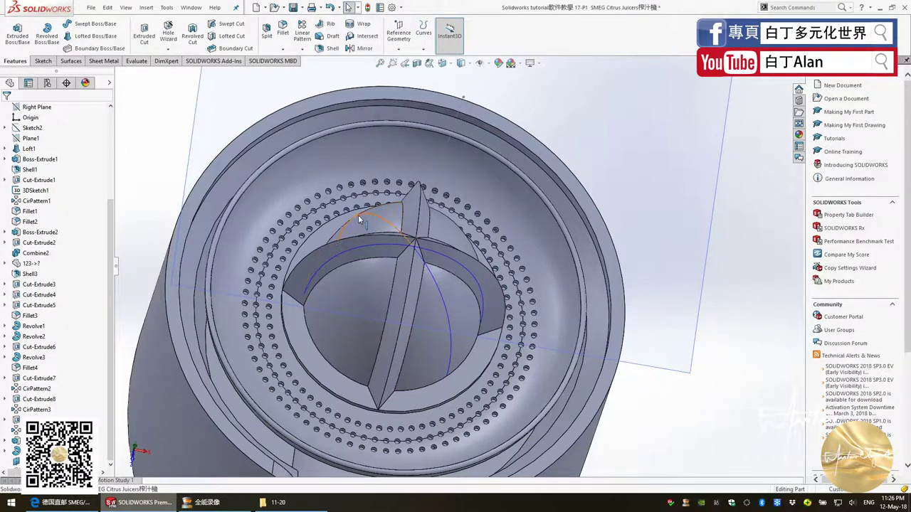
{"action": "scroll", "coordinate": [331, 197], "scroll_direction": "up", "scroll_amount": 2}
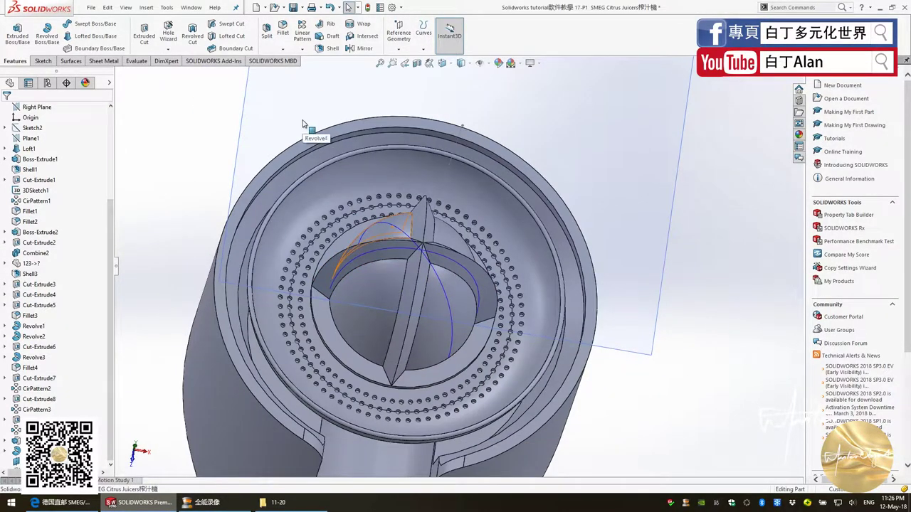
{"action": "left_click", "coordinate": [43, 62]}
{"action": "left_click", "coordinate": [13, 48]}
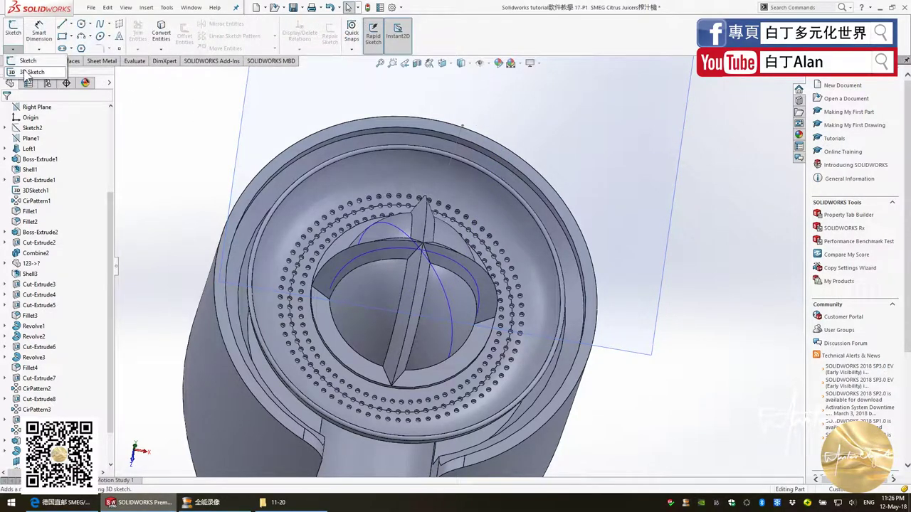
{"action": "left_click", "coordinate": [30, 73]}
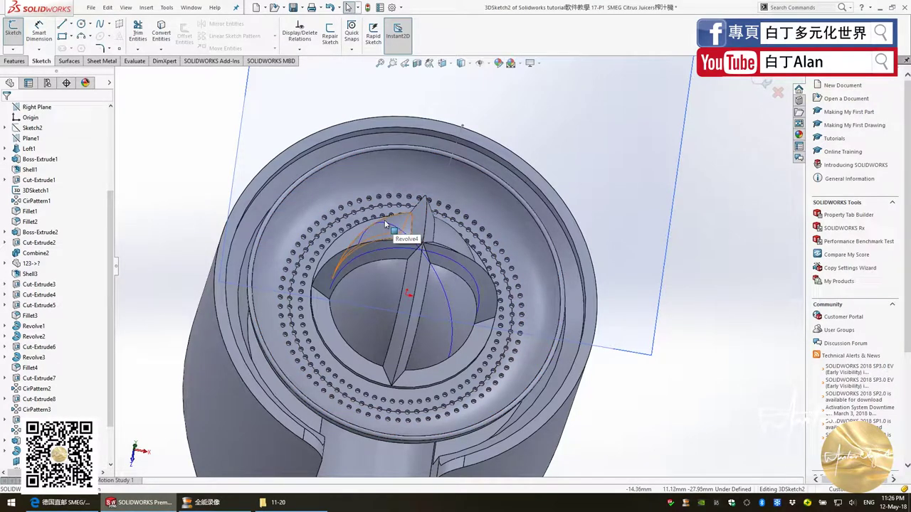
{"action": "key", "text": "z"}
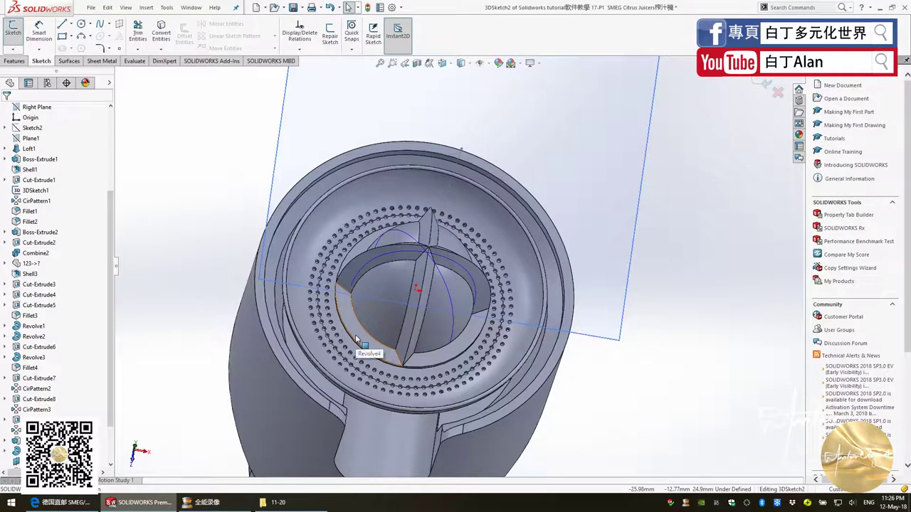
{"action": "left_click", "coordinate": [366, 243]}
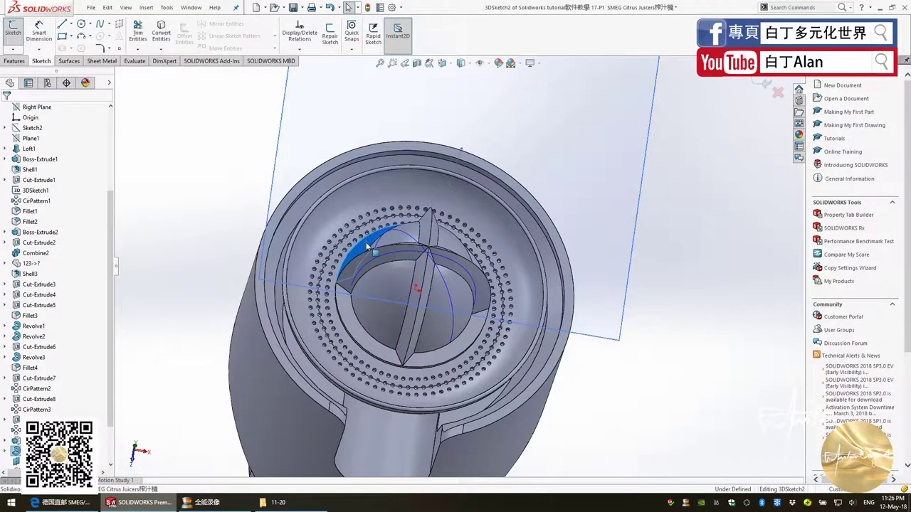
{"action": "key", "text": "ctrl+8"}
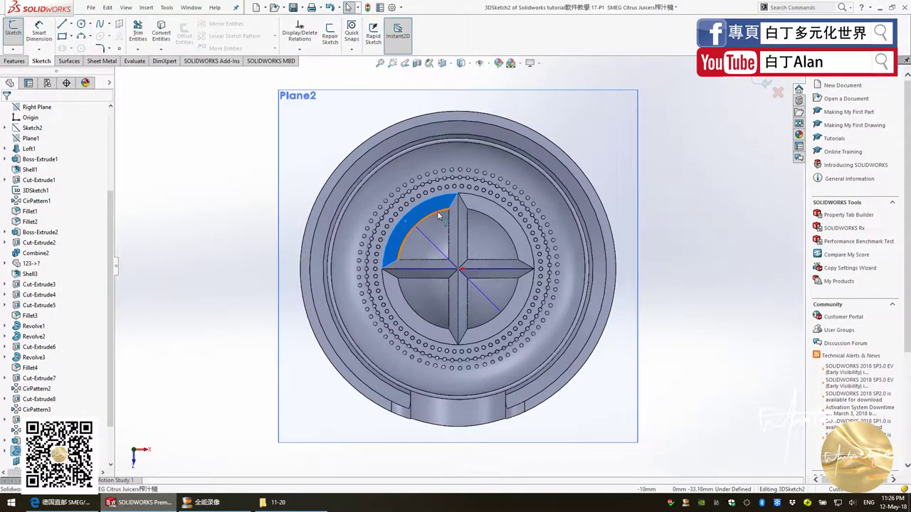
{"action": "scroll", "coordinate": [438, 214], "scroll_direction": "down", "scroll_amount": 3}
{"action": "left_click", "coordinate": [21, 62]}
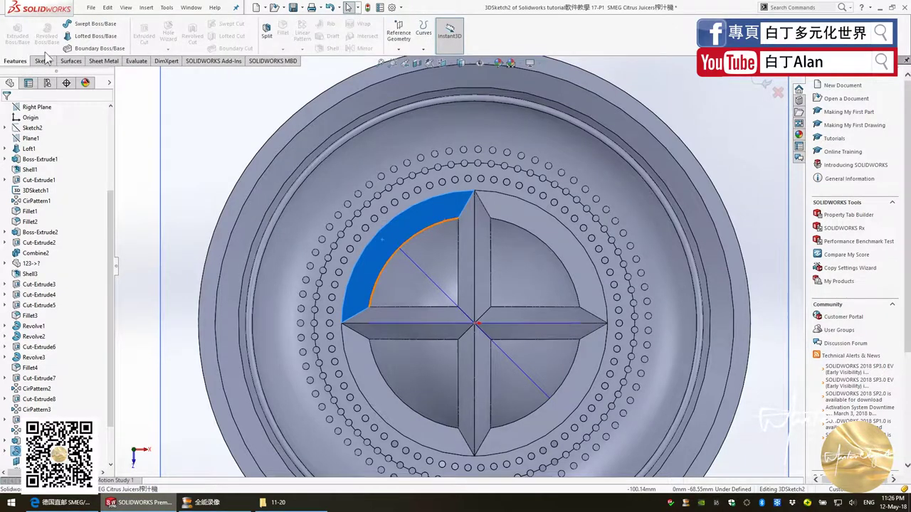
{"action": "left_click", "coordinate": [43, 61]}
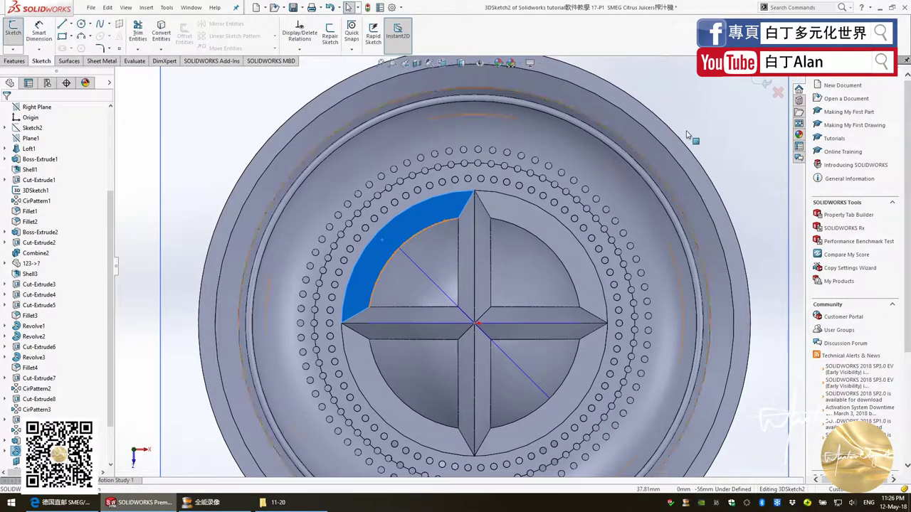
{"action": "left_click", "coordinate": [778, 92]}
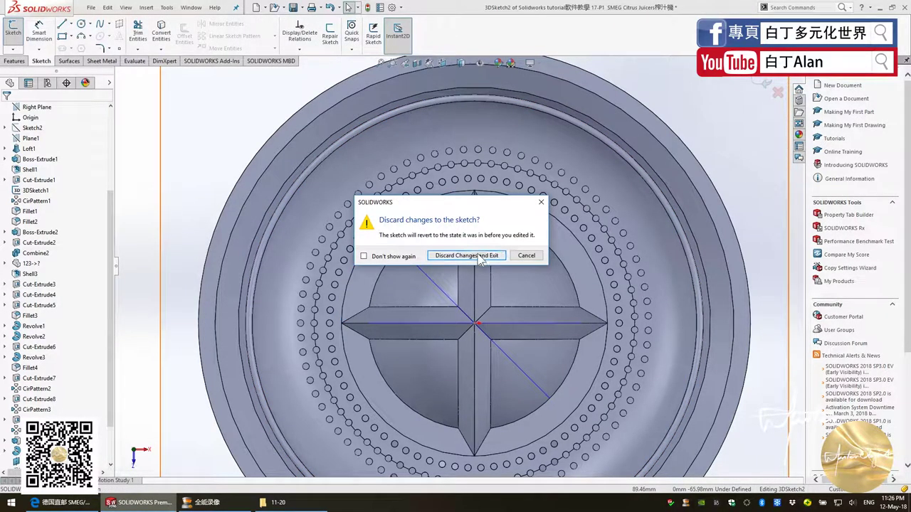
{"action": "key", "text": "Return"}
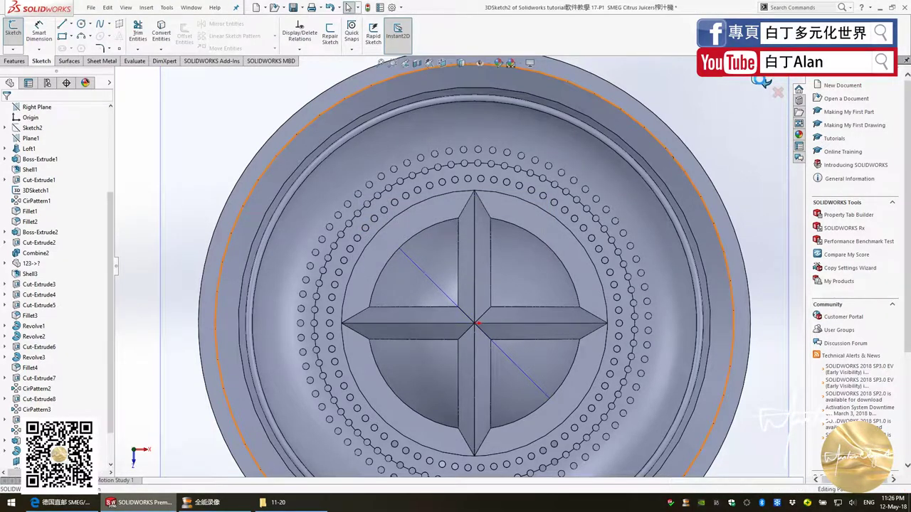
Step: Start a sketch on the dome's quadrant face and draw a triangle on the diagonal line
{"action": "left_click", "coordinate": [379, 249]}
{"action": "left_click", "coordinate": [13, 37]}
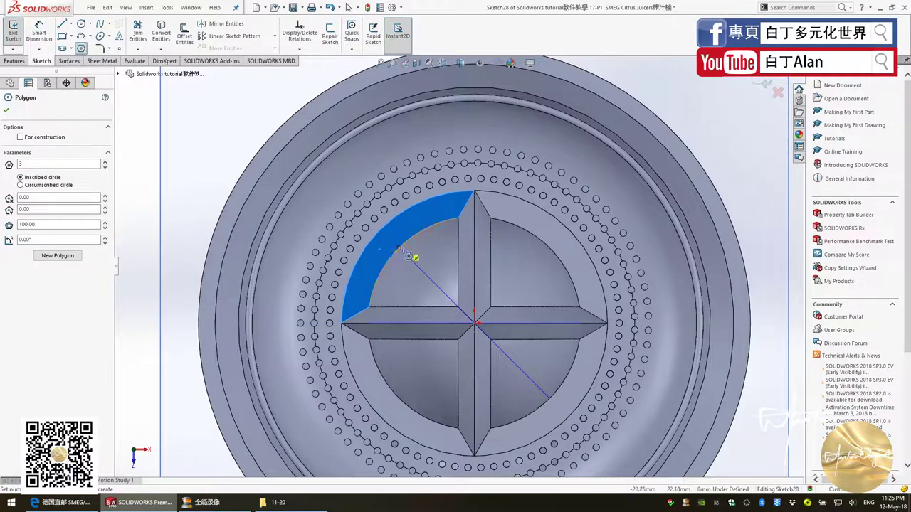
{"action": "left_click", "coordinate": [399, 248]}
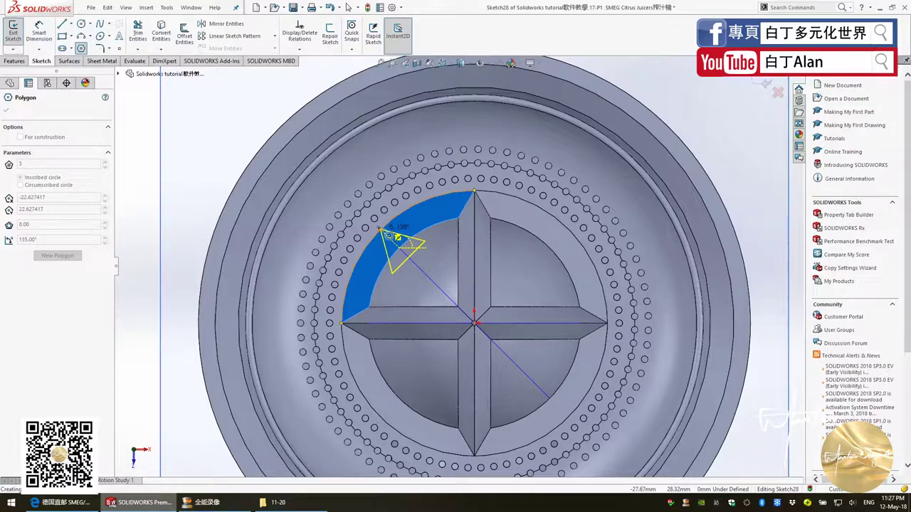
{"action": "left_click", "coordinate": [382, 230]}
{"action": "key", "text": "Escape"}
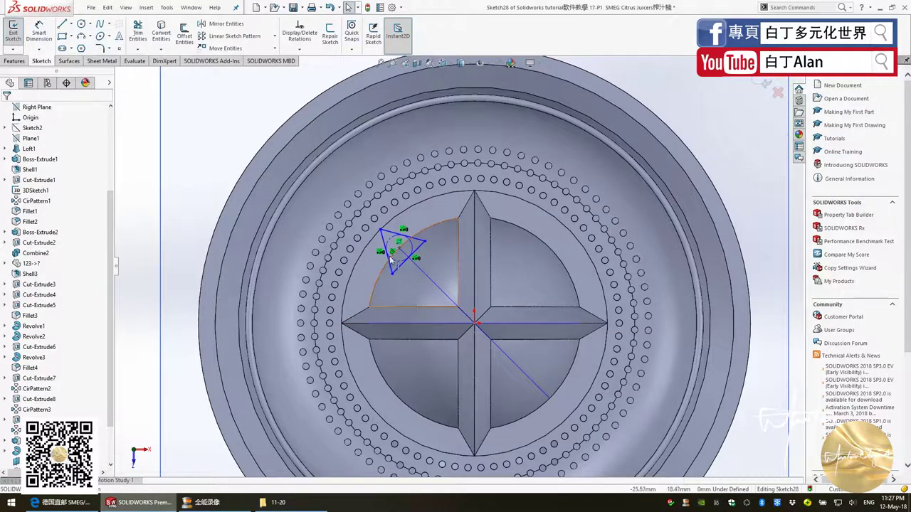
Step: Delete the first triangle's edges and leftover geometry
{"action": "scroll", "coordinate": [390, 249], "scroll_direction": "down", "scroll_amount": 3}
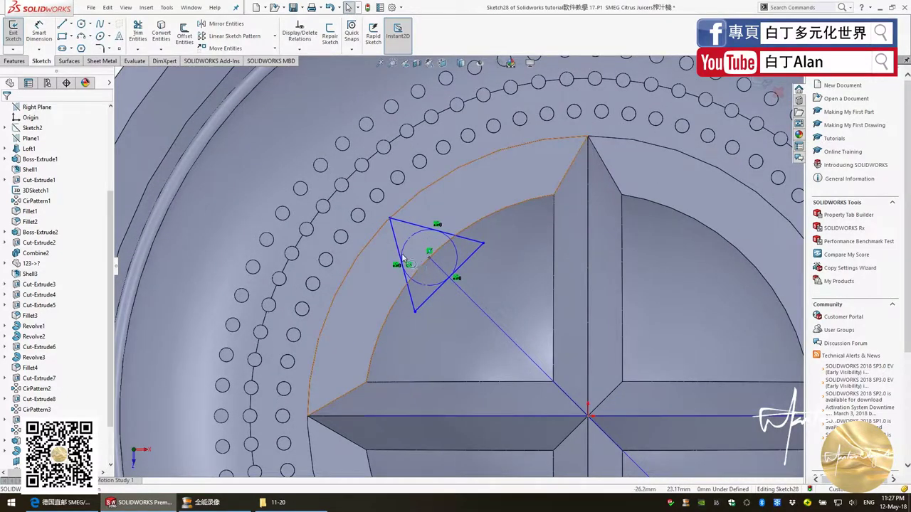
{"action": "left_click", "coordinate": [401, 249]}
{"action": "key", "text": "Delete"}
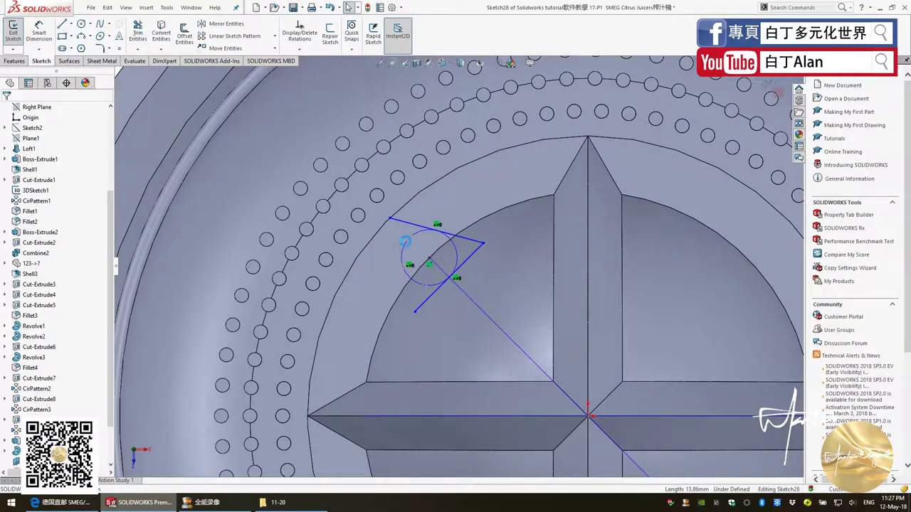
{"action": "left_click_drag", "start_coordinate": [486, 269], "coordinate": [447, 222]}
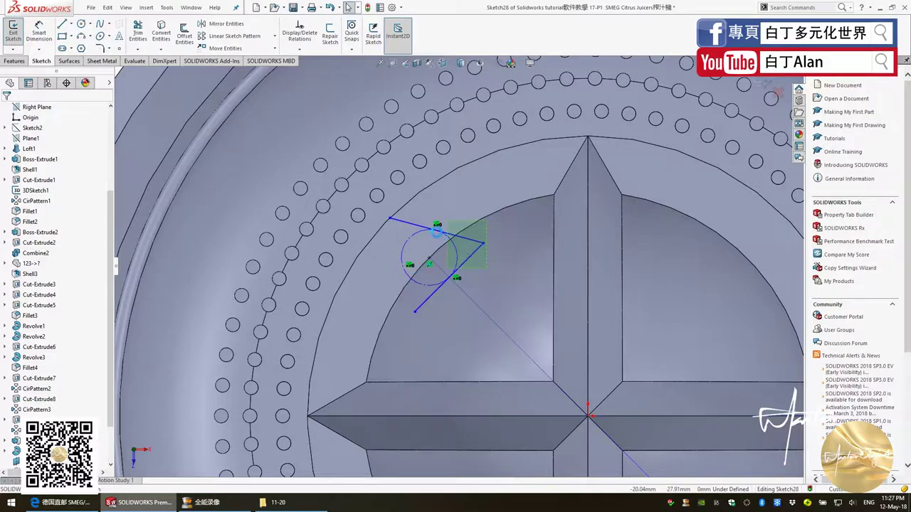
{"action": "key", "text": "Delete"}
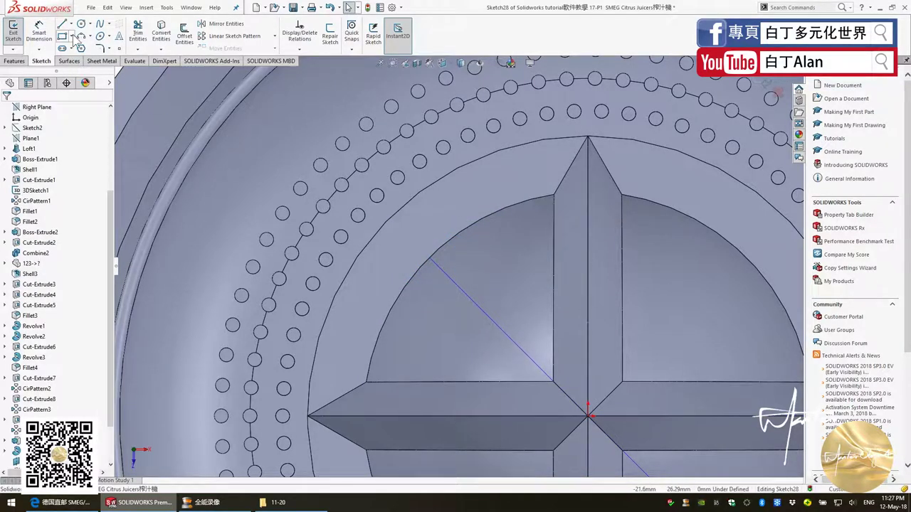
Step: Redraw the triangle on the diagonal near the rim and select its corner and a second point
{"action": "left_click", "coordinate": [80, 48]}
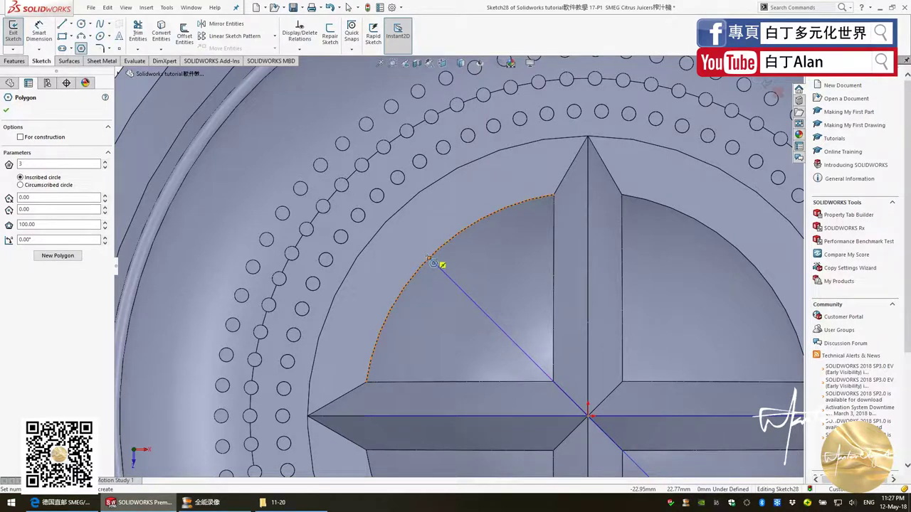
{"action": "left_click", "coordinate": [433, 263]}
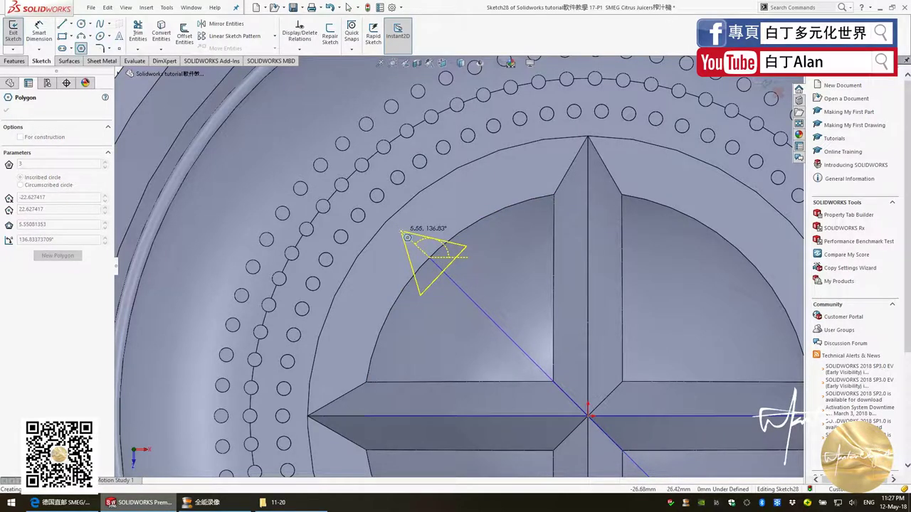
{"action": "left_click", "coordinate": [402, 229]}
{"action": "key", "text": "Escape"}
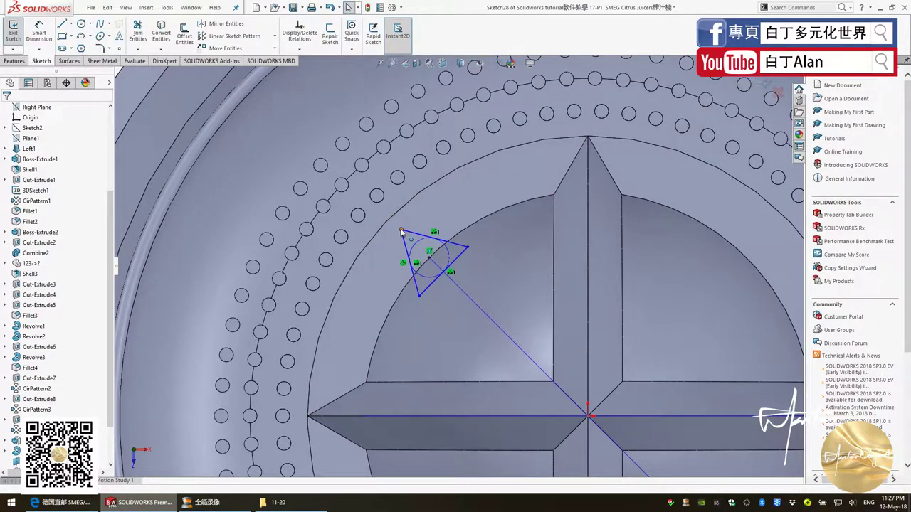
{"action": "left_click", "coordinate": [400, 230]}
{"action": "left_click", "coordinate": [430, 260], "text": "ctrl"}
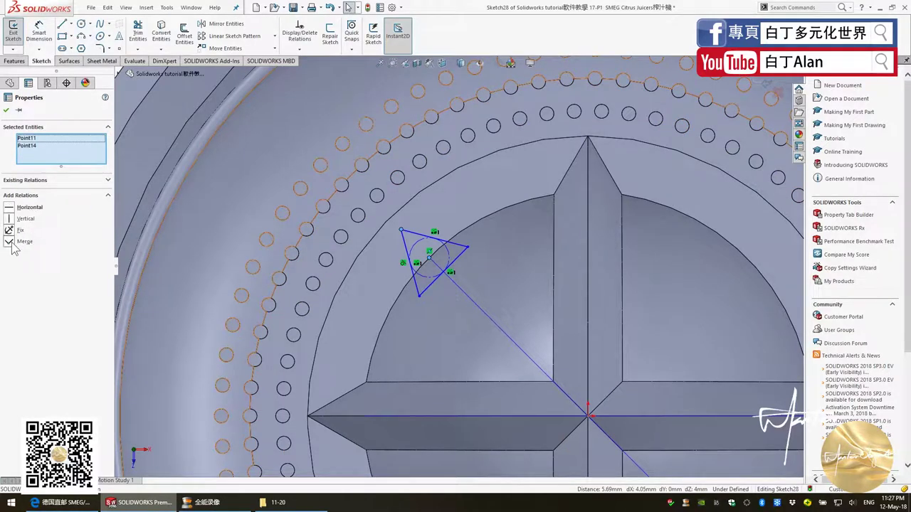
Step: Draw a construction centerline from the triangle's corner perpendicular to its edge
{"action": "key", "text": "Escape"}
{"action": "left_click", "coordinate": [71, 23]}
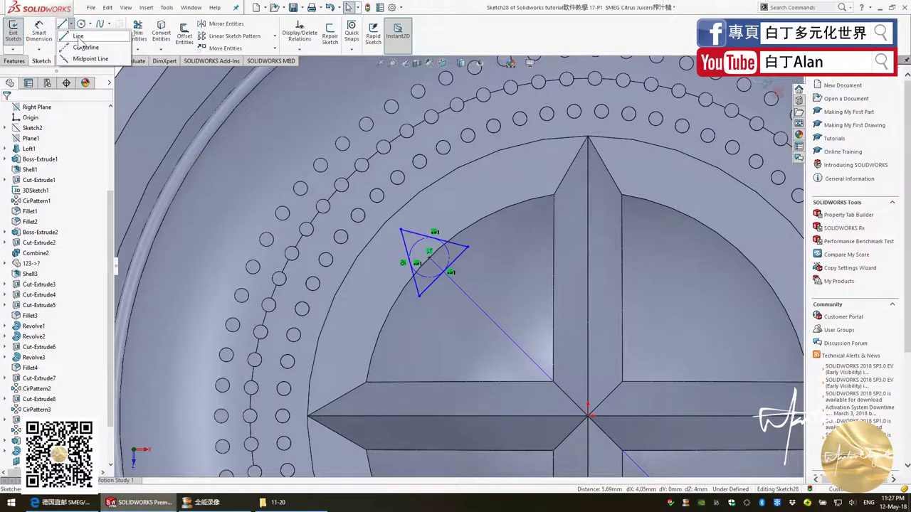
{"action": "left_click", "coordinate": [79, 47]}
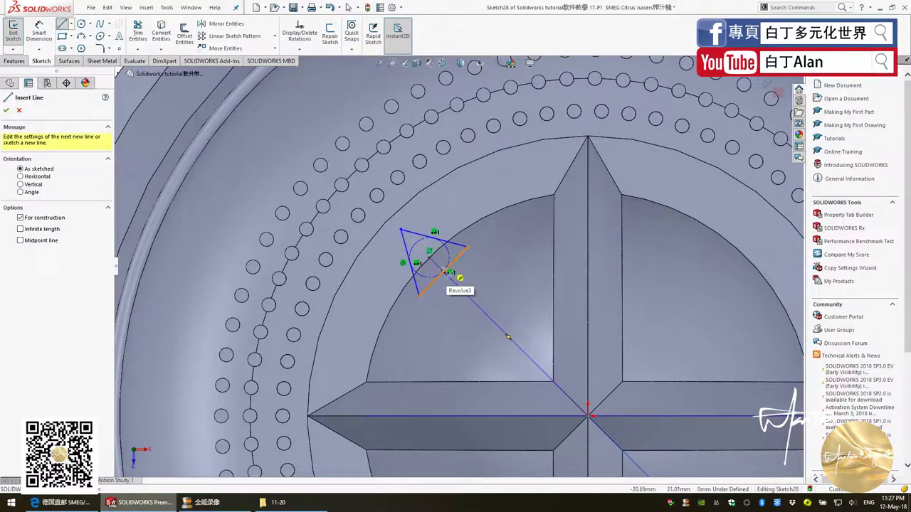
{"action": "left_click", "coordinate": [402, 230]}
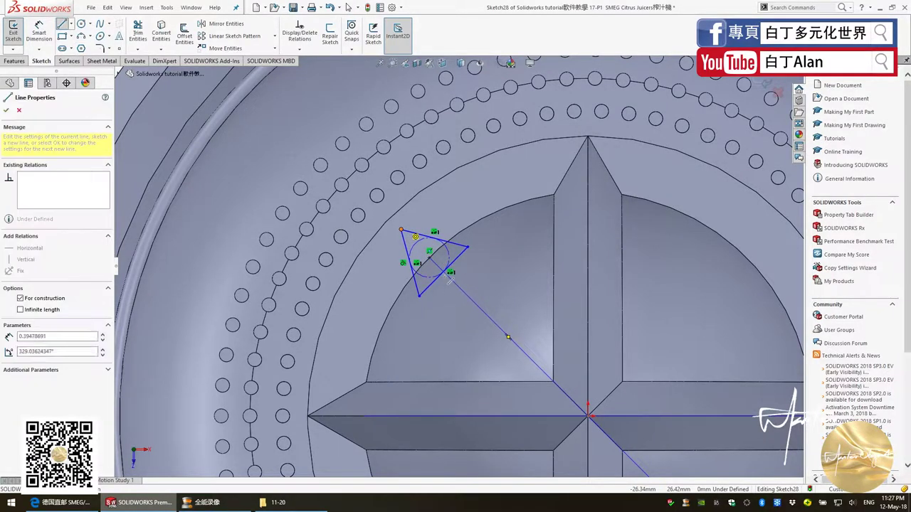
{"action": "left_click", "coordinate": [444, 272]}
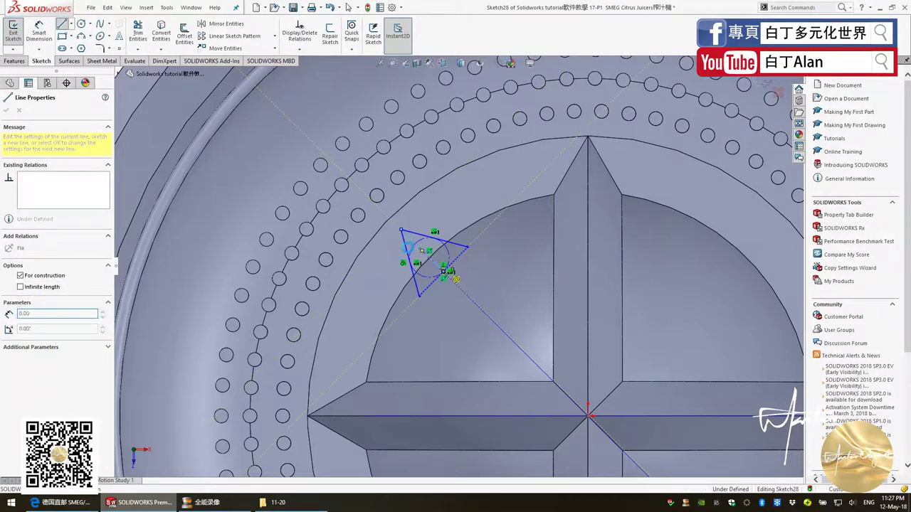
{"action": "key", "text": "Escape"}
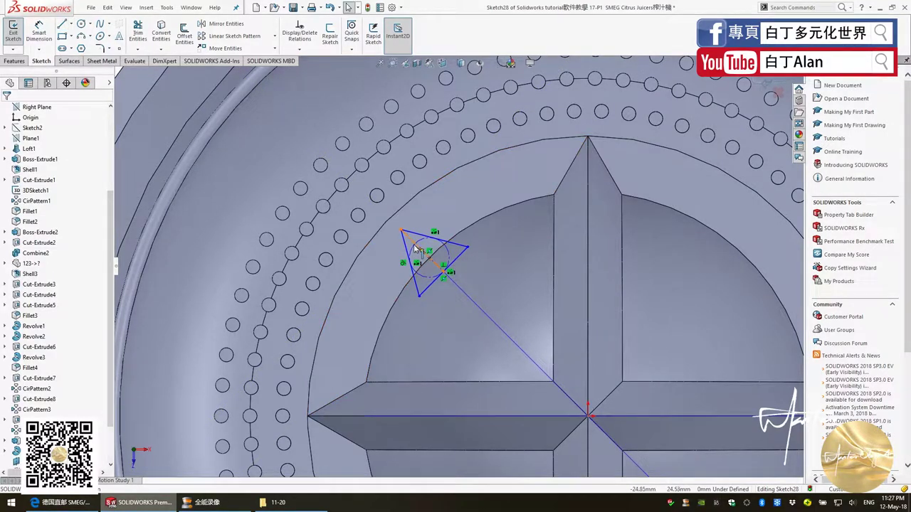
Step: Select the long diagonal line with an edge, clear the selection, and exit Sketch28
{"action": "left_click", "coordinate": [462, 291]}
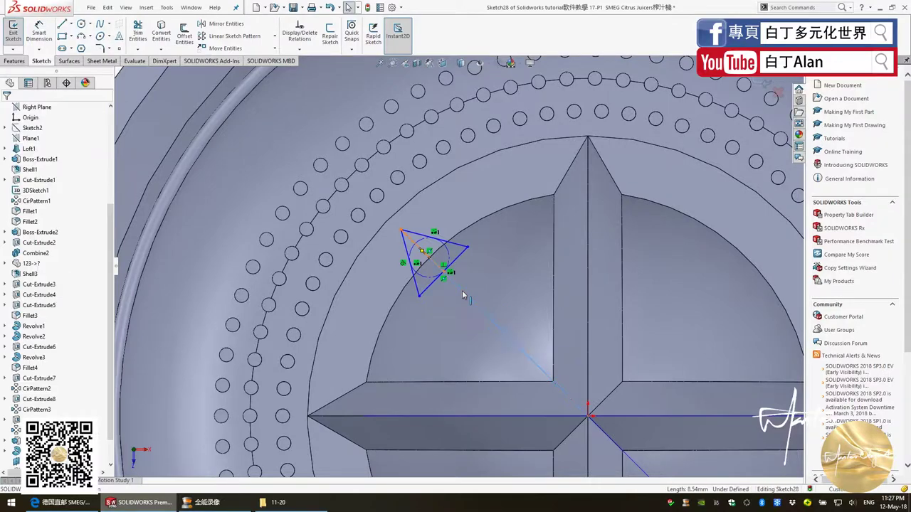
{"action": "left_click", "coordinate": [128, 107], "text": "ctrl"}
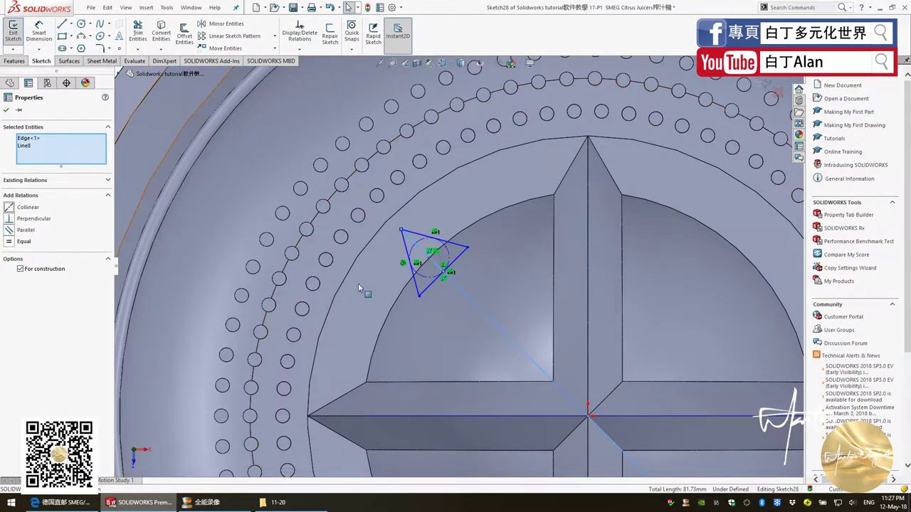
{"action": "key", "text": "Escape"}
{"action": "scroll", "coordinate": [420, 256], "scroll_direction": "up", "scroll_amount": 2}
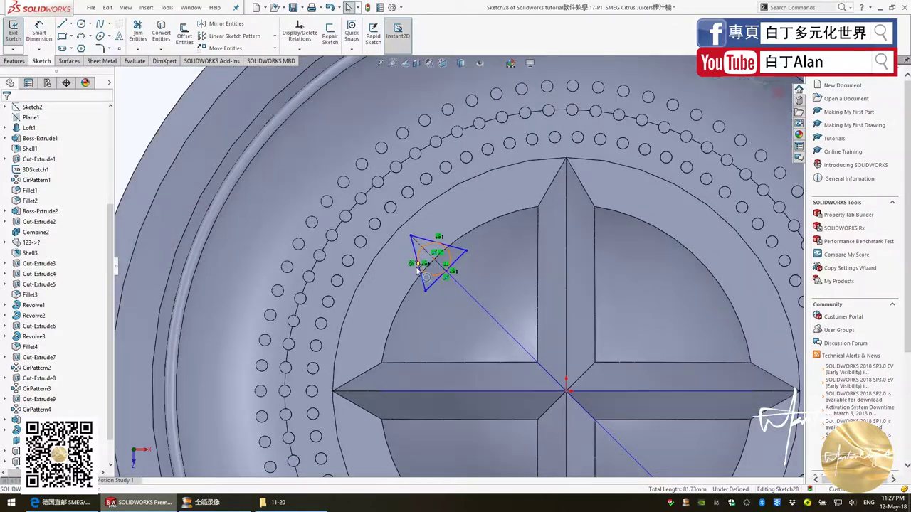
{"action": "scroll", "coordinate": [428, 283], "scroll_direction": "up", "scroll_amount": 2}
{"action": "left_click", "coordinate": [761, 83]}
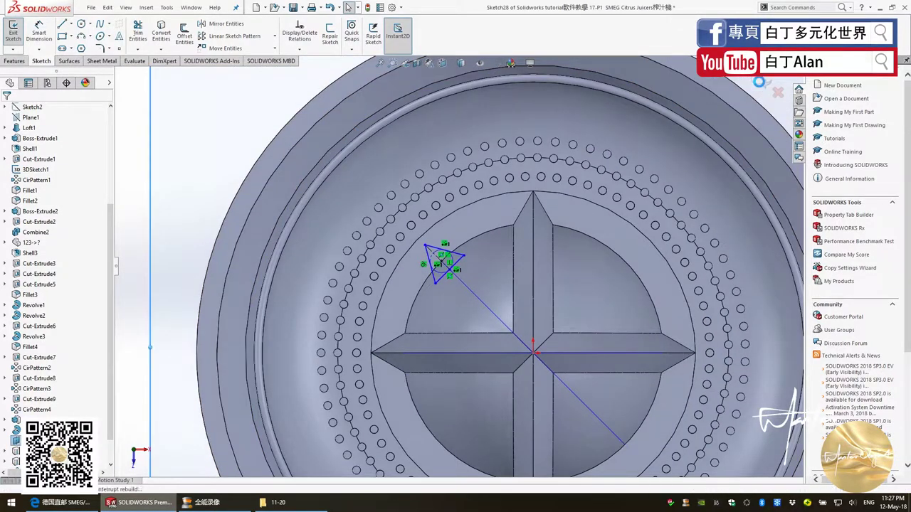
{"action": "left_click", "coordinate": [24, 62]}
Step: Sweep the triangular Sketch28 profile along diagonal Curve5 to create the Sweep2 rib
{"action": "left_click", "coordinate": [87, 24]}
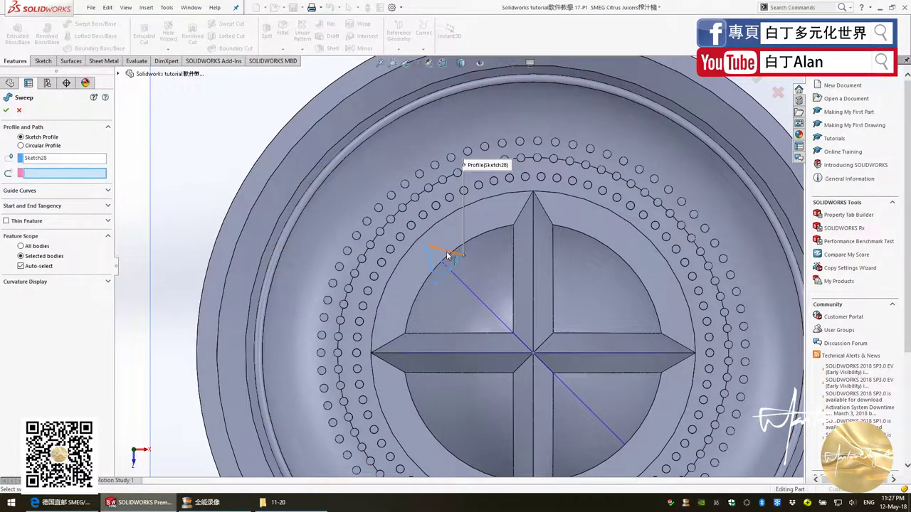
{"action": "left_click", "coordinate": [462, 281]}
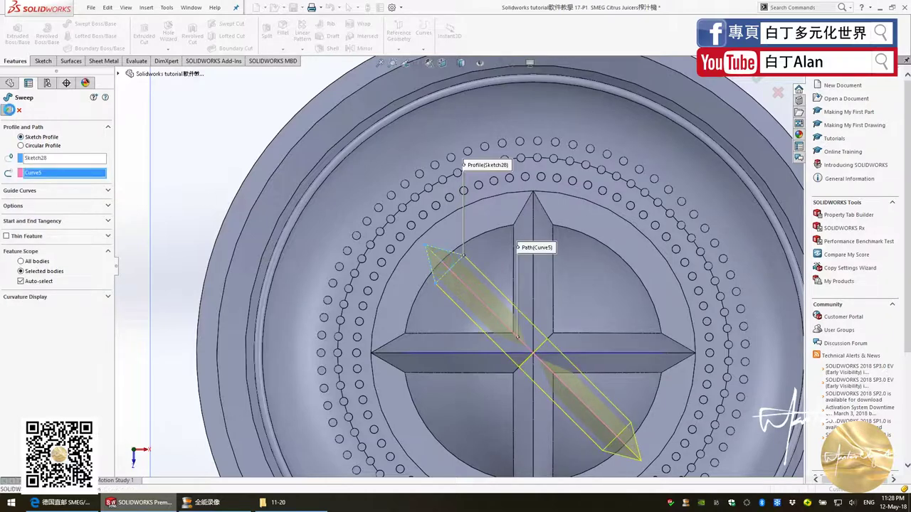
{"action": "key", "text": "Return"}
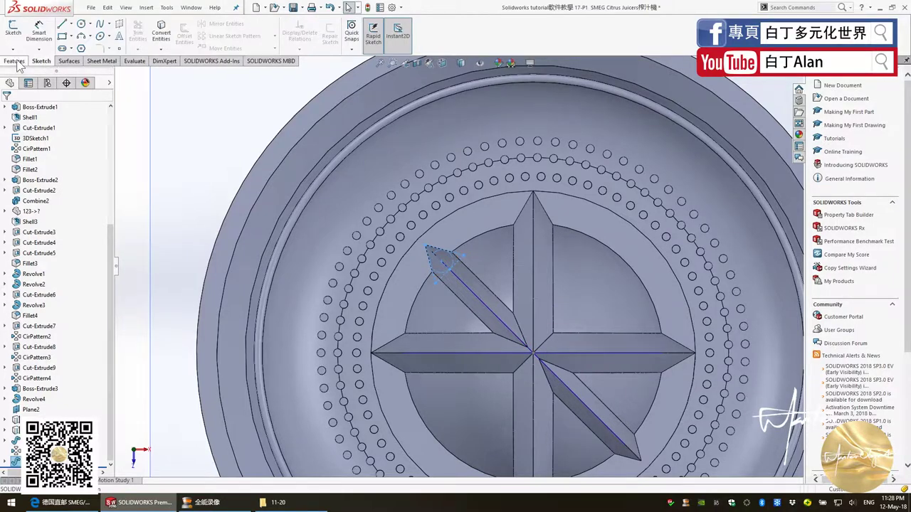
Step: Set up a circular pattern of Sweep2 about the vertical 3DSketch1 line, 90°, 2 instances
{"action": "left_click", "coordinate": [302, 49]}
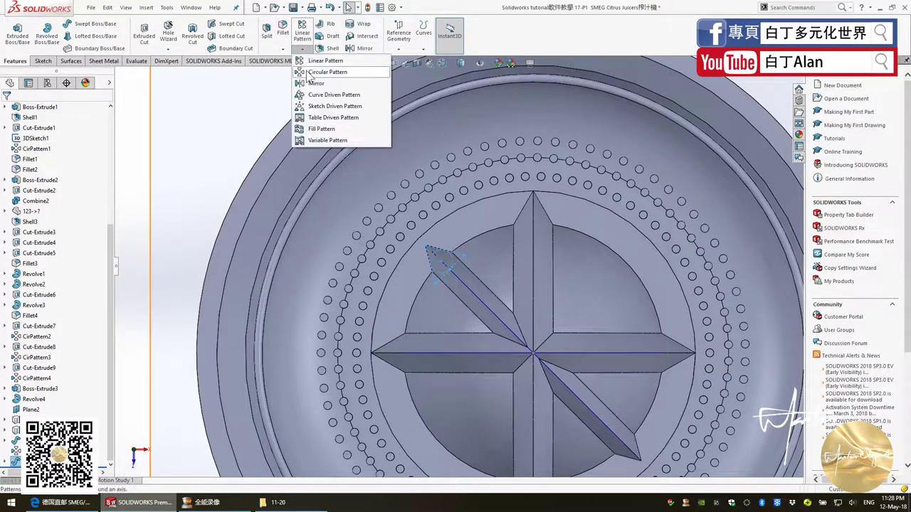
{"action": "left_click", "coordinate": [313, 68]}
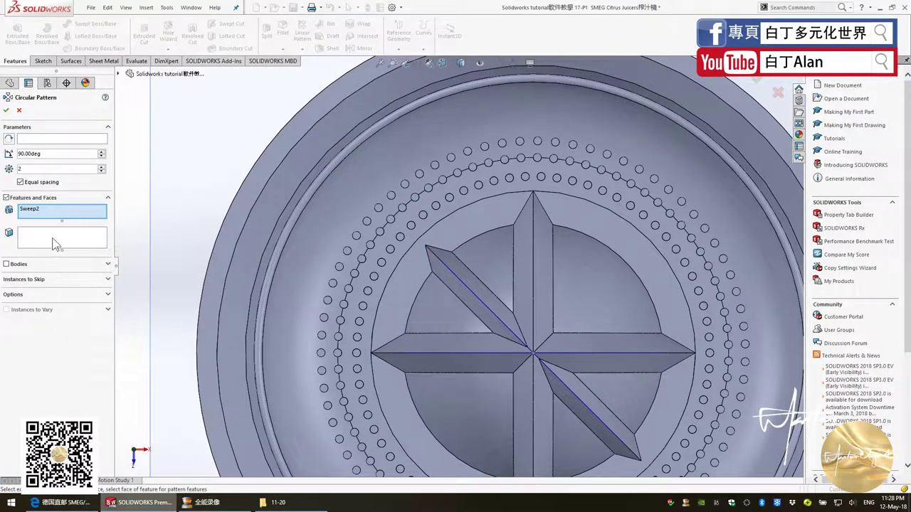
{"action": "left_click", "coordinate": [62, 139]}
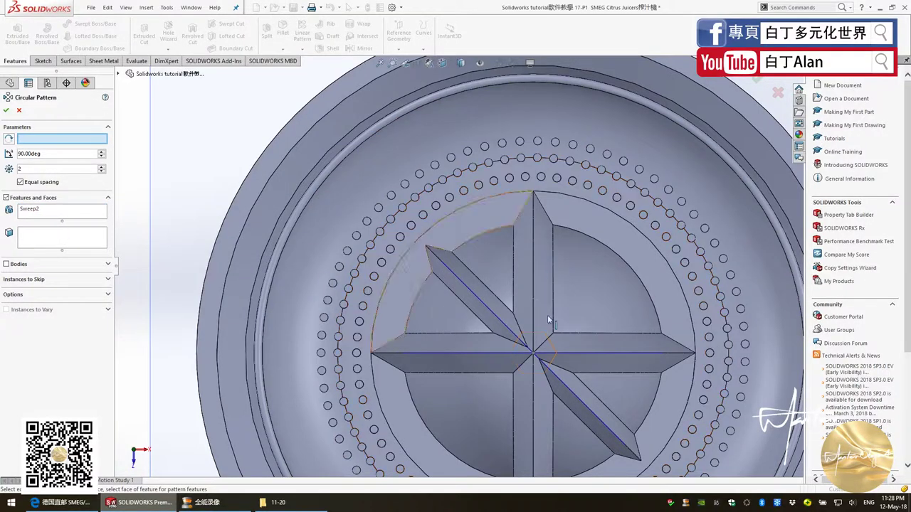
{"action": "key", "text": "ctrl+1"}
{"action": "left_click", "coordinate": [527, 188]}
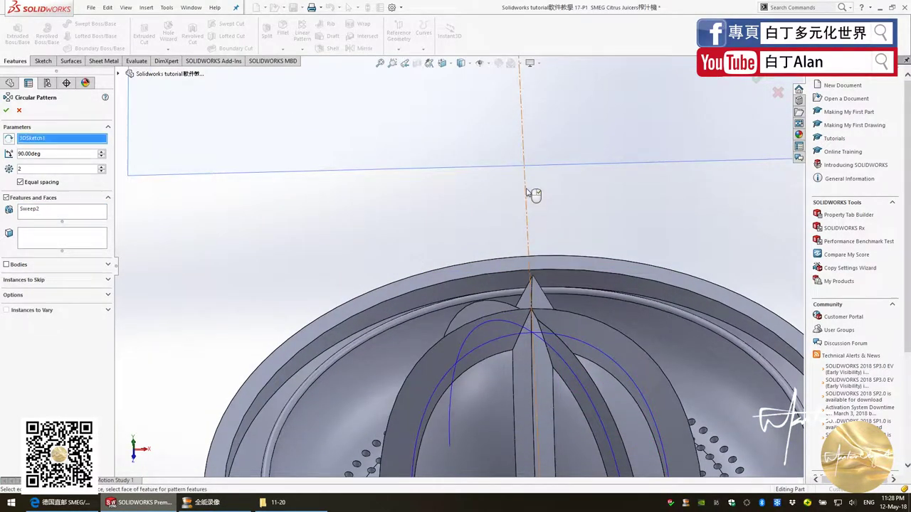
Step: Accept the circular rib pattern and orbit to view the four crossing ribs on the dome
{"action": "right_click", "coordinate": [410, 315]}
{"action": "scroll", "coordinate": [410, 316], "scroll_direction": "up", "scroll_amount": 2}
{"action": "scroll", "coordinate": [411, 318], "scroll_direction": "up", "scroll_amount": 1}
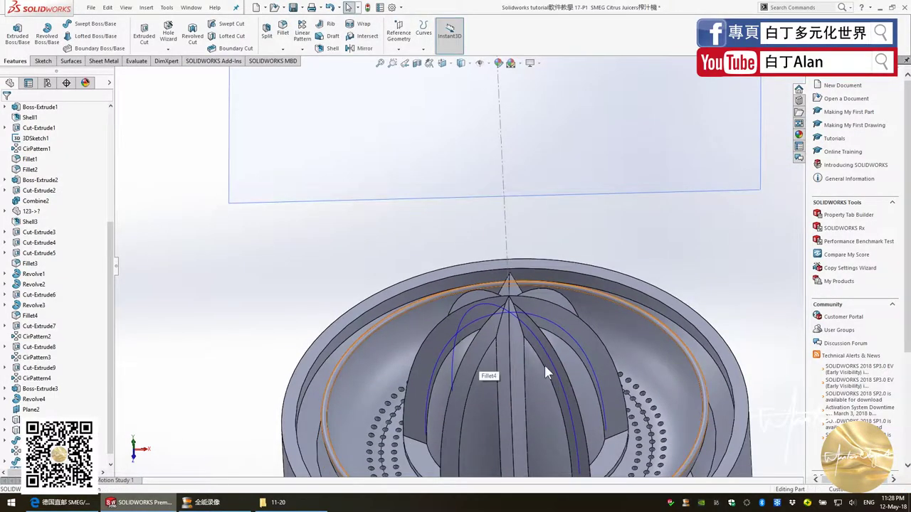
{"action": "scroll", "coordinate": [544, 365], "scroll_direction": "up", "scroll_amount": 3}
{"action": "middle_click_drag", "start_coordinate": [545, 365], "coordinate": [563, 410]}
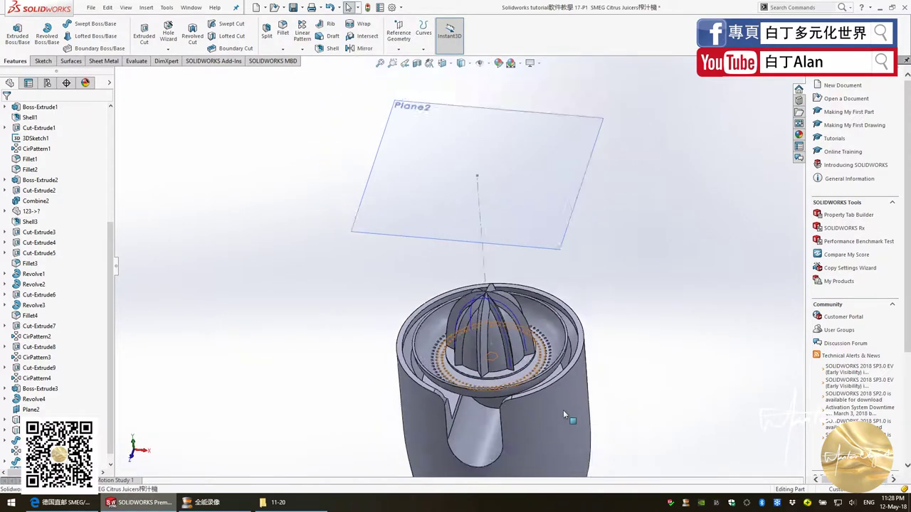
{"action": "scroll", "coordinate": [545, 405], "scroll_direction": "down", "scroll_amount": 4}
{"action": "scroll", "coordinate": [484, 303], "scroll_direction": "down", "scroll_amount": 2}
{"action": "middle_click_drag", "start_coordinate": [484, 314], "coordinate": [483, 300]}
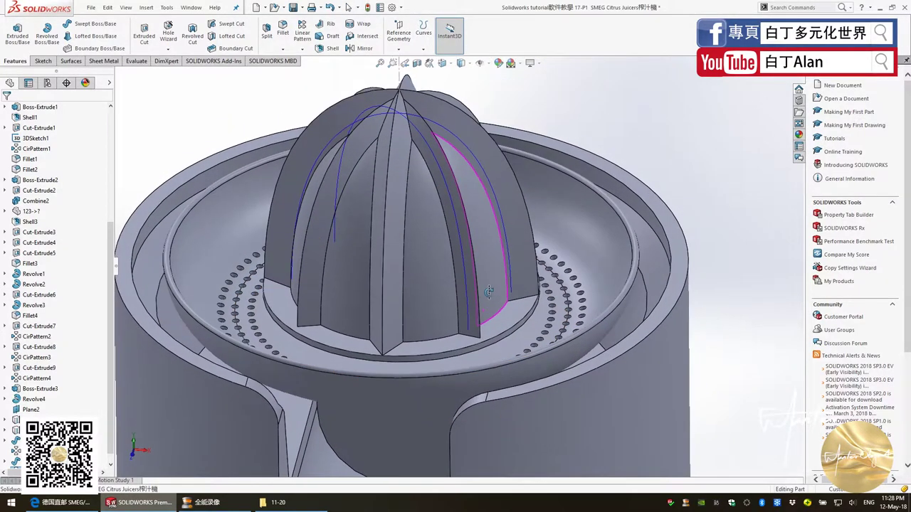
Step: Compare the ribbed dome against the Taobao product photos, then return to the model
{"action": "key", "text": "alt+Tab"}
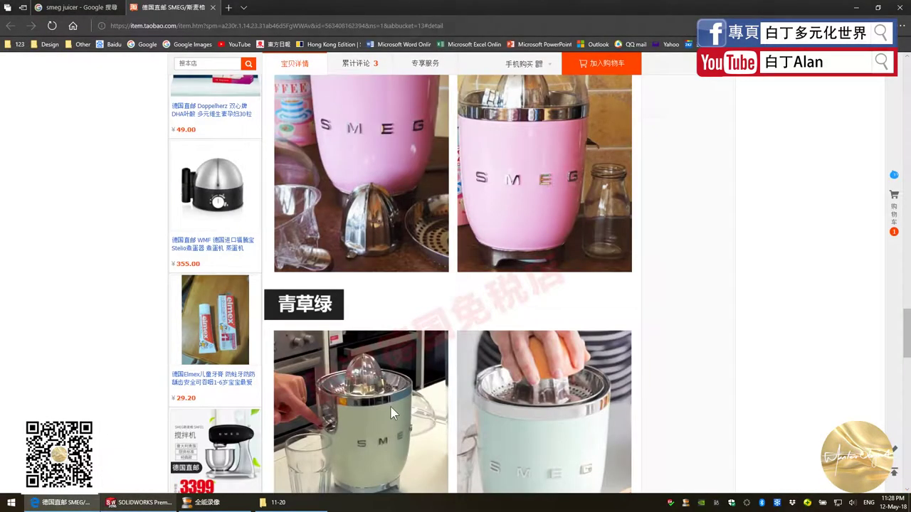
{"action": "key", "text": "alt+Tab"}
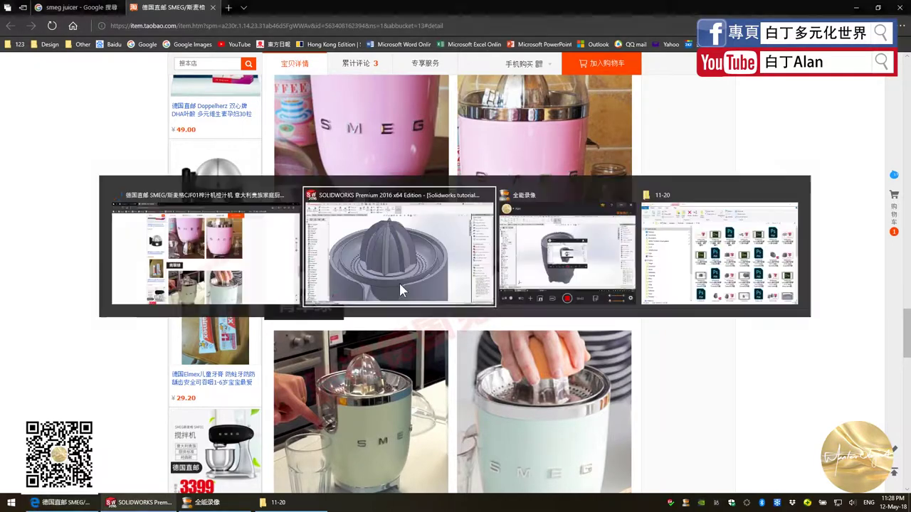
{"action": "key", "text": "alt+Tab"}
{"action": "key", "text": "alt+Tab"}
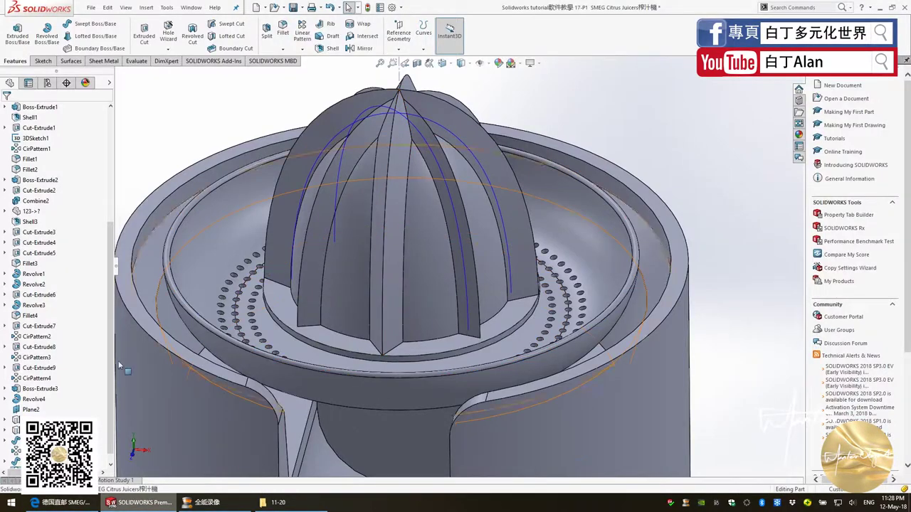
{"action": "scroll", "coordinate": [28, 398], "scroll_direction": "down", "scroll_amount": 1}
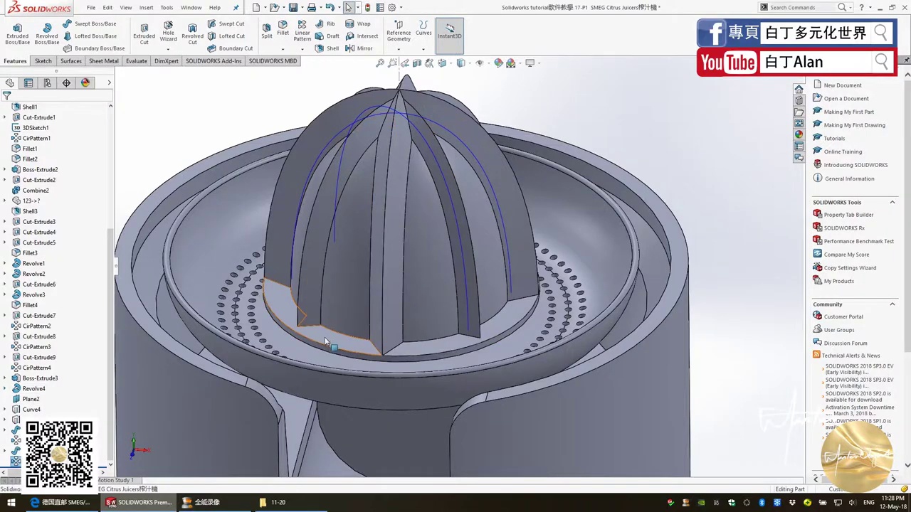
Step: Edit Revolve4's profile Sketch24 and change the 2 mm step dimension to 5 mm
{"action": "left_click", "coordinate": [34, 389]}
{"action": "left_click", "coordinate": [5, 388]}
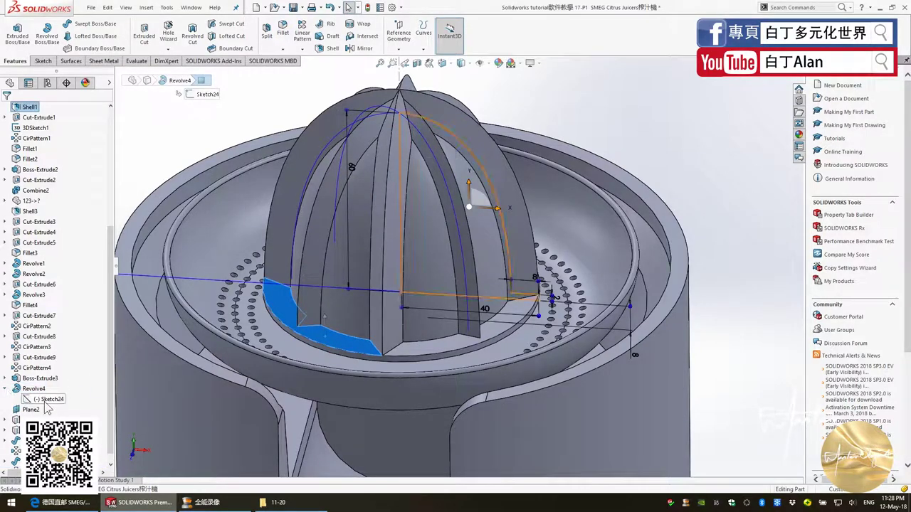
{"action": "left_click", "coordinate": [46, 399]}
{"action": "right_click", "coordinate": [46, 399]}
{"action": "left_click", "coordinate": [52, 335]}
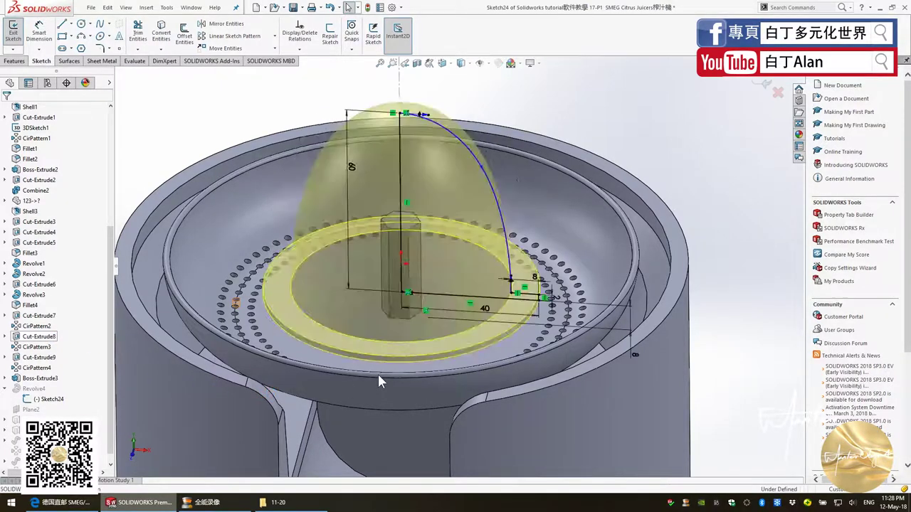
{"action": "scroll", "coordinate": [489, 256], "scroll_direction": "up", "scroll_amount": 1}
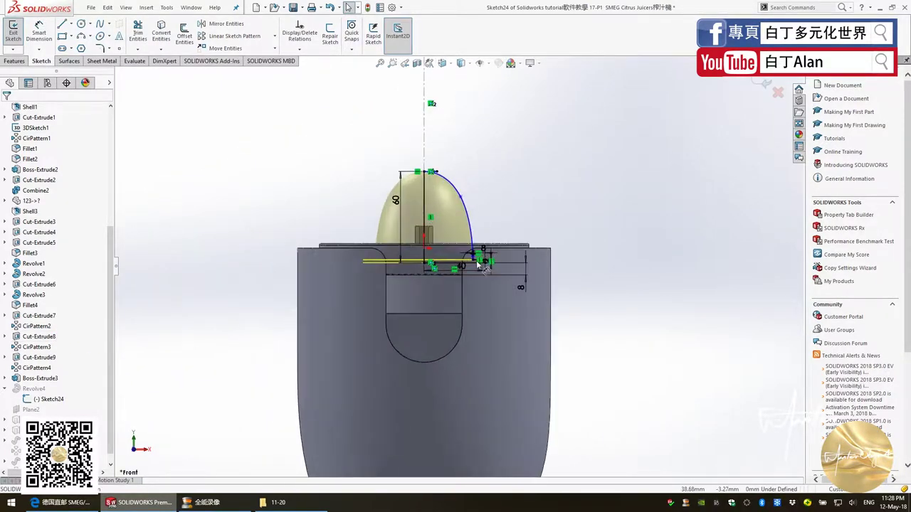
{"action": "scroll", "coordinate": [491, 263], "scroll_direction": "up", "scroll_amount": 3}
{"action": "scroll", "coordinate": [501, 278], "scroll_direction": "up", "scroll_amount": 3}
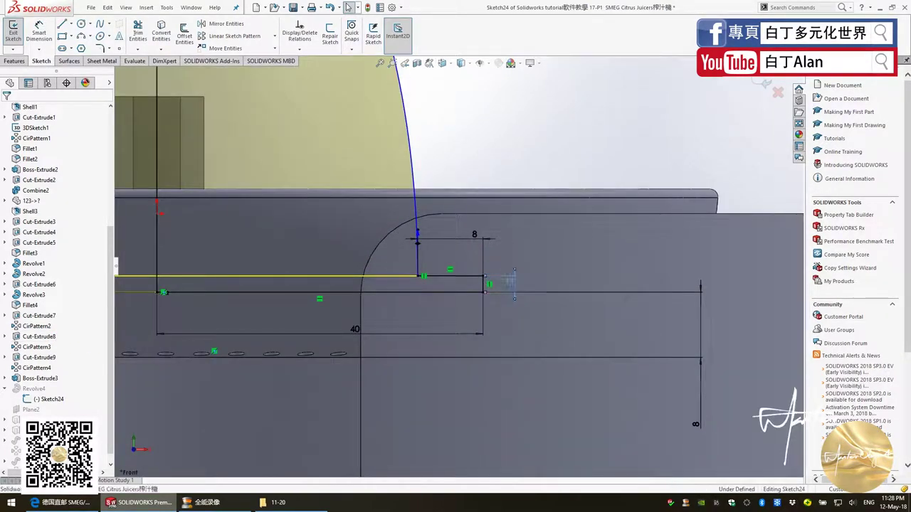
{"action": "double_click", "coordinate": [511, 284]}
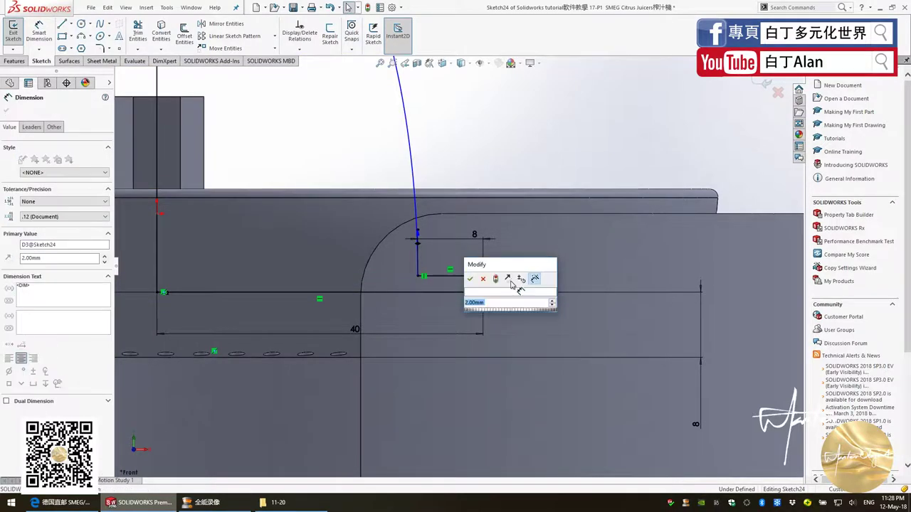
{"action": "key", "text": "Return"}
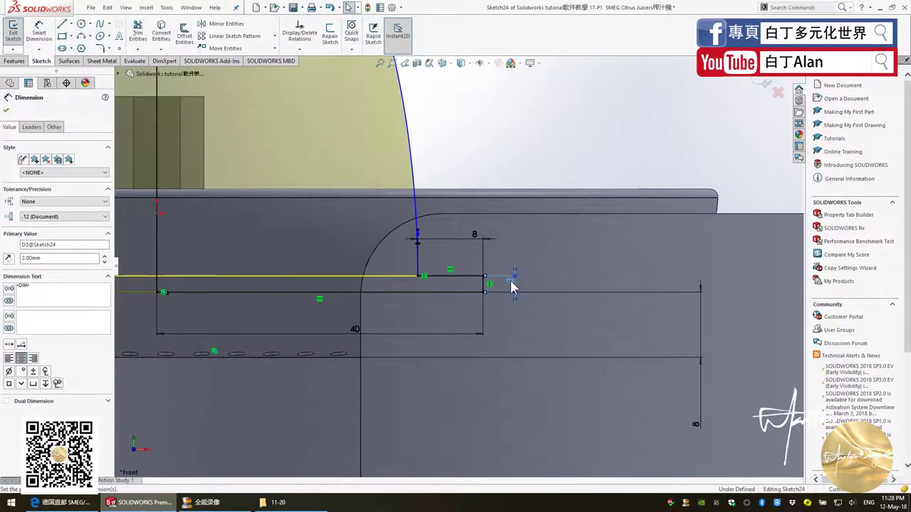
Step: Check the SMEG reference page, then exit Sketch24 to rebuild Revolve4 and view the dome from above
{"action": "key", "text": "alt+Tab"}
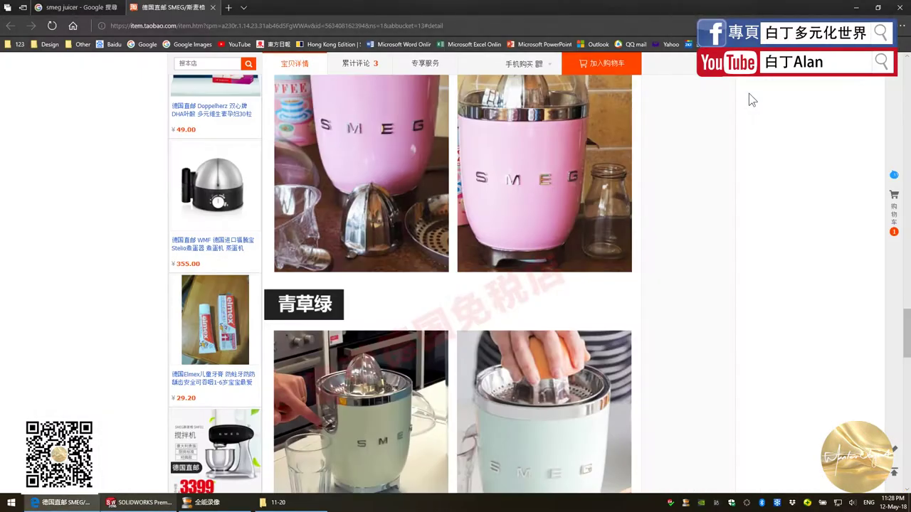
{"action": "key", "text": "alt+Tab"}
{"action": "key", "text": "Escape"}
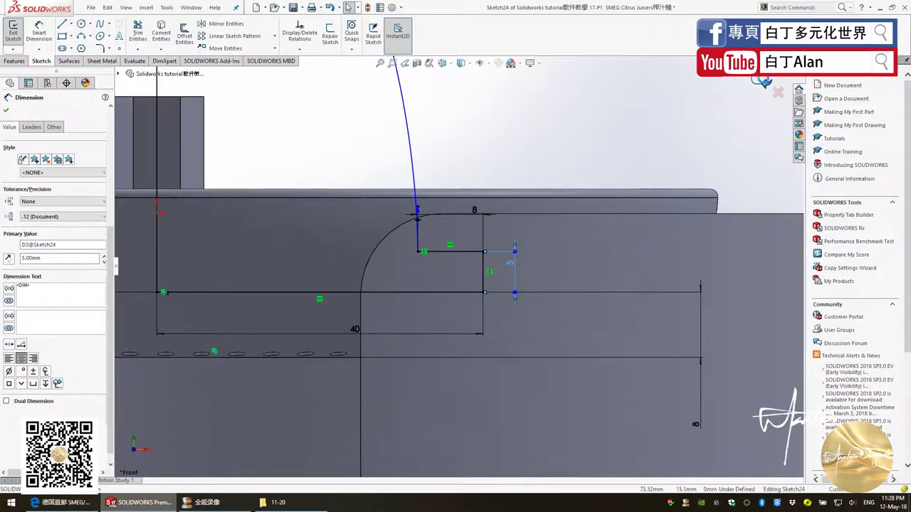
{"action": "left_click", "coordinate": [761, 81]}
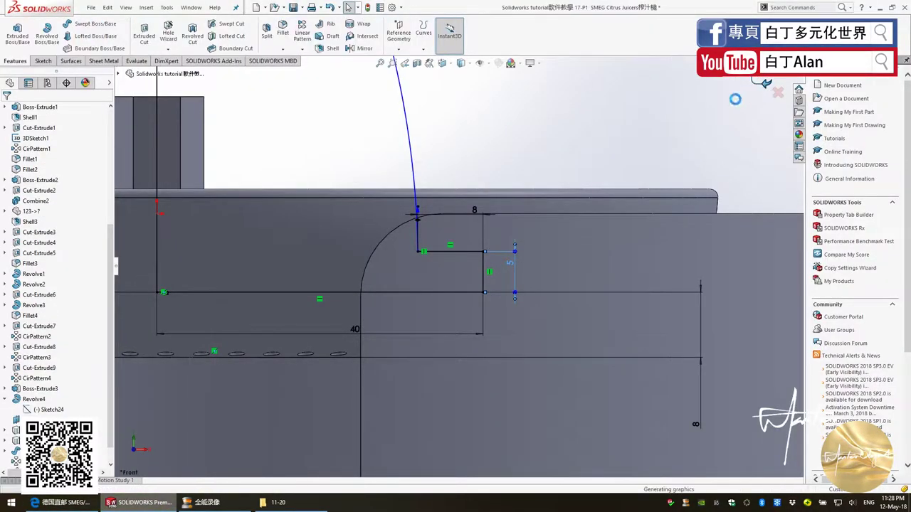
{"action": "scroll", "coordinate": [551, 254], "scroll_direction": "up", "scroll_amount": 2}
{"action": "scroll", "coordinate": [498, 249], "scroll_direction": "up", "scroll_amount": 2}
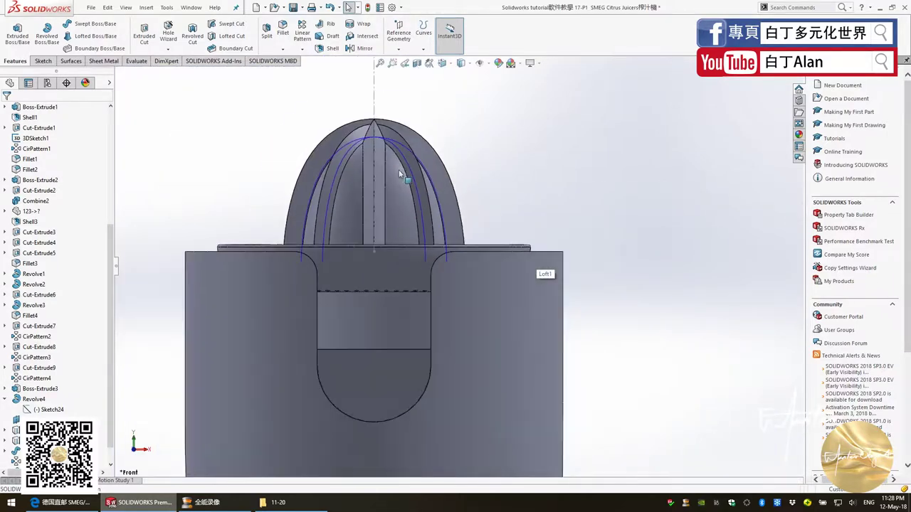
{"action": "middle_click_drag", "start_coordinate": [398, 170], "coordinate": [427, 100]}
{"action": "scroll", "coordinate": [430, 88], "scroll_direction": "down", "scroll_amount": 2}
{"action": "scroll", "coordinate": [399, 130], "scroll_direction": "down", "scroll_amount": 2}
Step: Look down onto the reamer dome and compare it with the Taobao juicer photos
{"action": "middle_click_drag", "start_coordinate": [399, 126], "coordinate": [426, 231]}
{"action": "key", "text": "alt+Tab"}
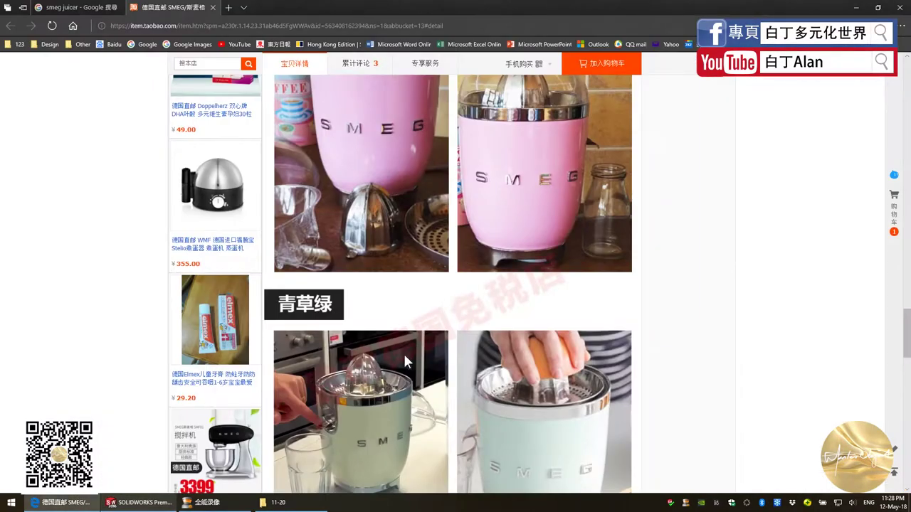
{"action": "key", "text": "alt+Tab"}
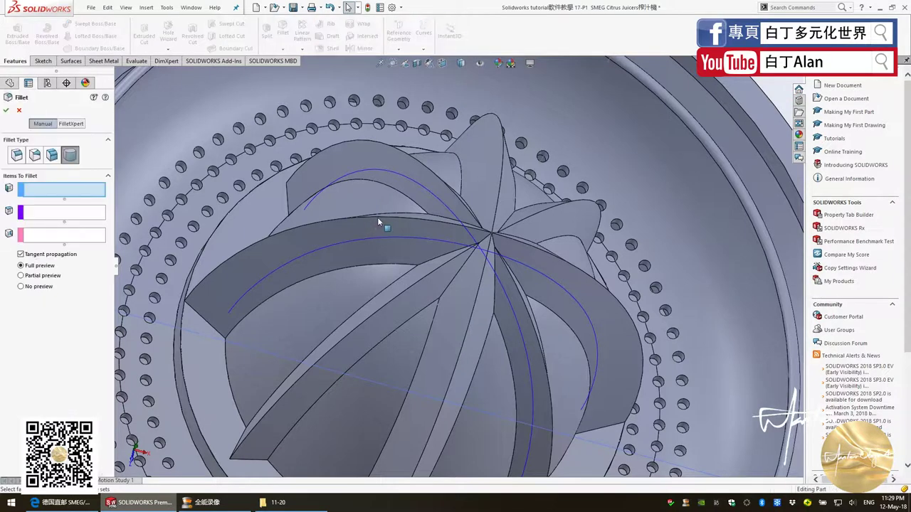
Step: Try a 2 mm constant-size fillet on two rib edges and dismiss the resulting error
{"action": "left_click", "coordinate": [17, 155]}
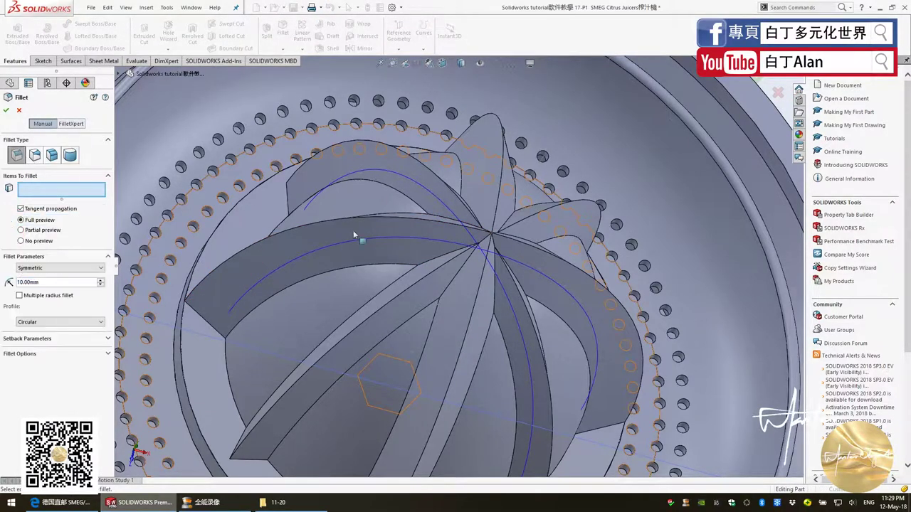
{"action": "left_click", "coordinate": [426, 224]}
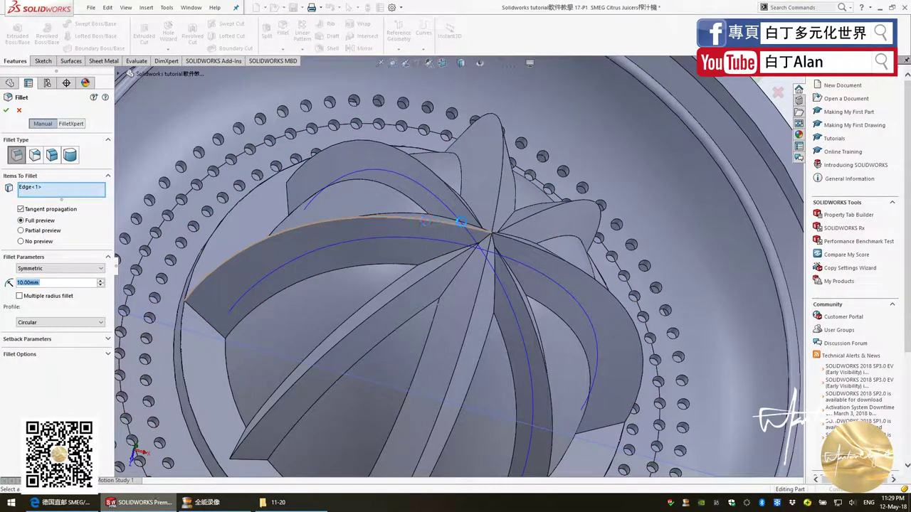
{"action": "left_click", "coordinate": [500, 206]}
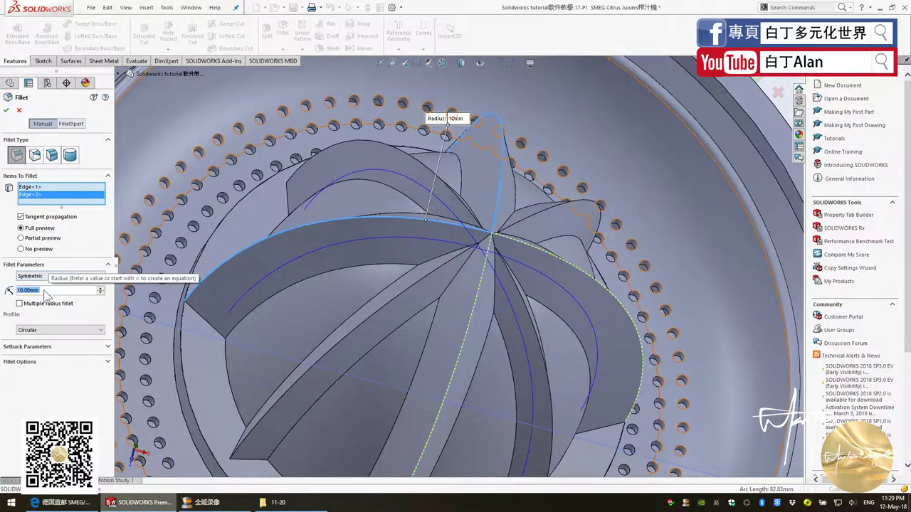
{"action": "type", "text": "2"}
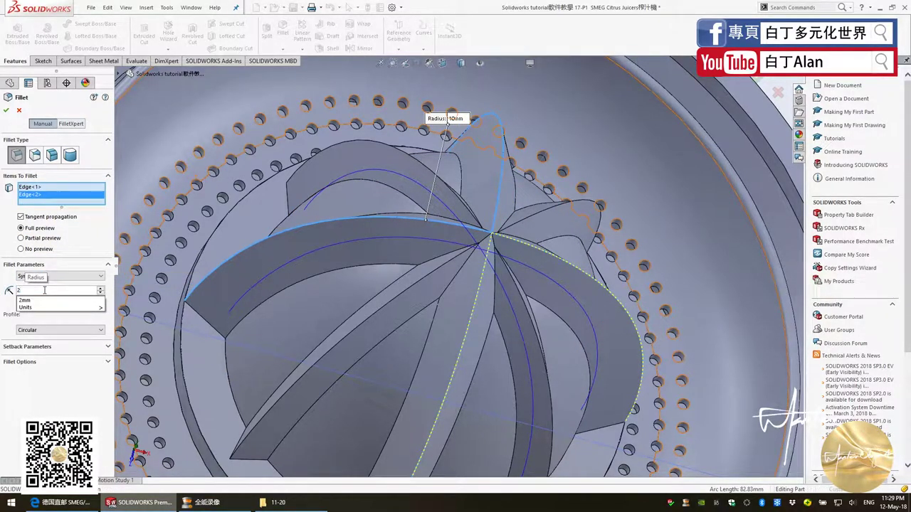
{"action": "key", "text": "Down"}
{"action": "key", "text": "Return"}
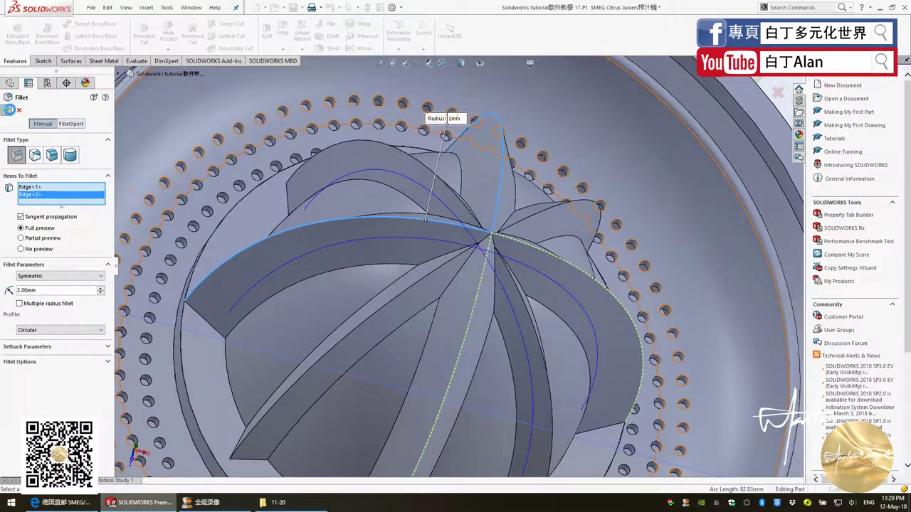
{"action": "left_click", "coordinate": [8, 110]}
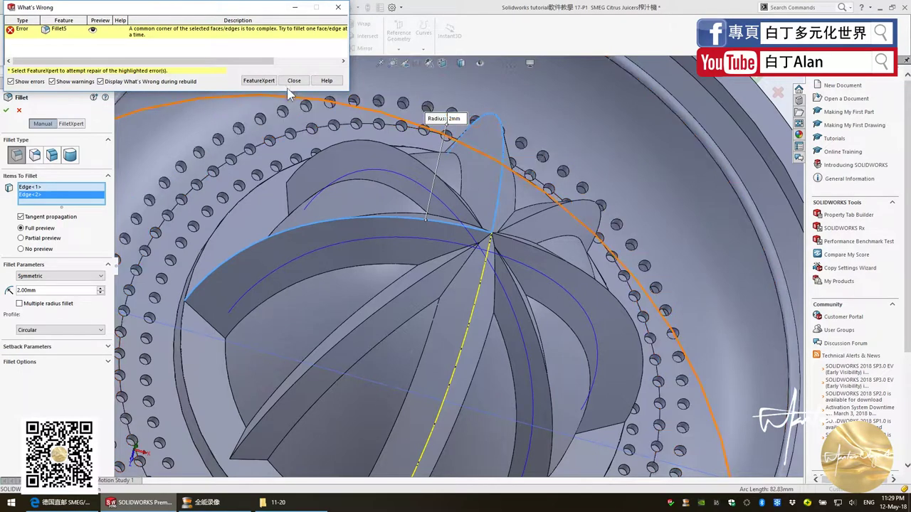
{"action": "left_click", "coordinate": [292, 81]}
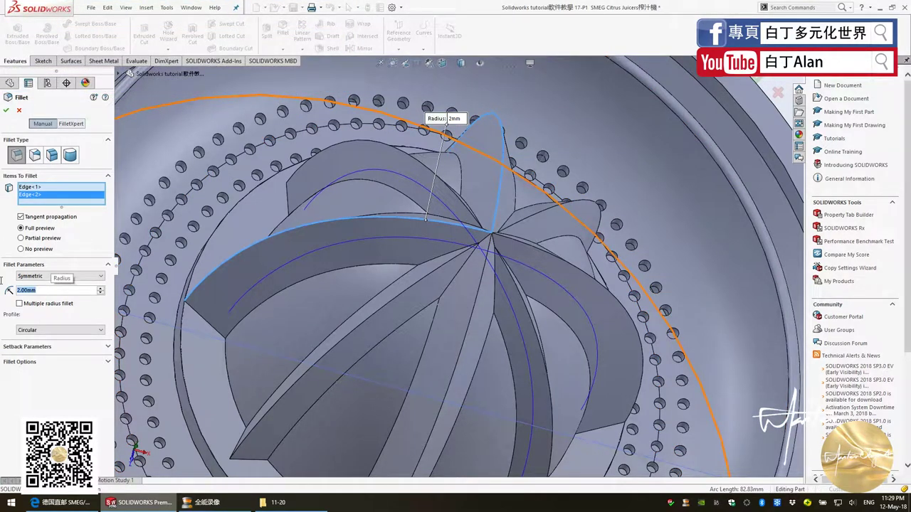
Step: Reduce the rib fillet radius to 1 mm, apply it, and inspect the rounded ribs
{"action": "type", "text": "1"}
{"action": "key", "text": "Return"}
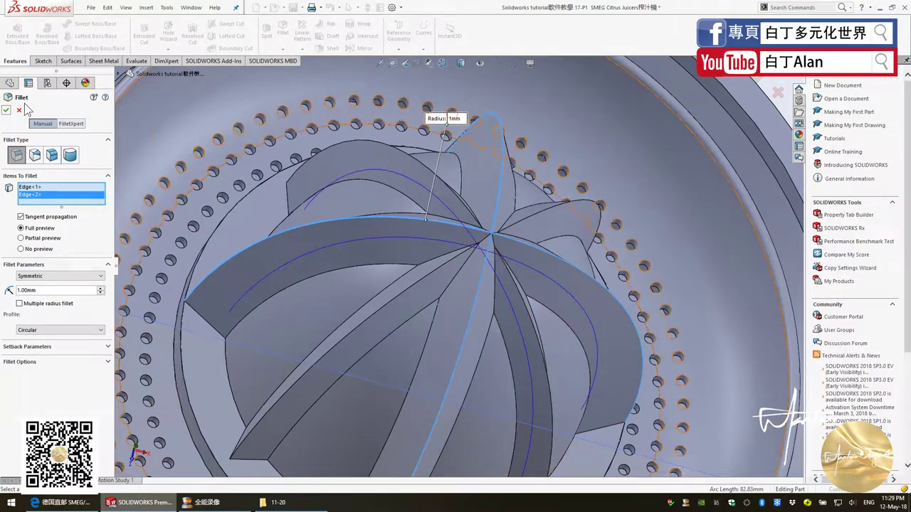
{"action": "left_click", "coordinate": [6, 110]}
{"action": "scroll", "coordinate": [446, 360], "scroll_direction": "up", "scroll_amount": 5}
{"action": "mouse_move", "coordinate": [446, 360]}
{"action": "middle_mouse_down"}
{"action": "mouse_move", "coordinate": [413, 361]}
{"action": "mouse_move", "coordinate": [455, 306]}
{"action": "middle_mouse_up"}
{"action": "scroll", "coordinate": [429, 332], "scroll_direction": "down", "scroll_amount": 2}
{"action": "scroll", "coordinate": [430, 329], "scroll_direction": "up", "scroll_amount": 3}
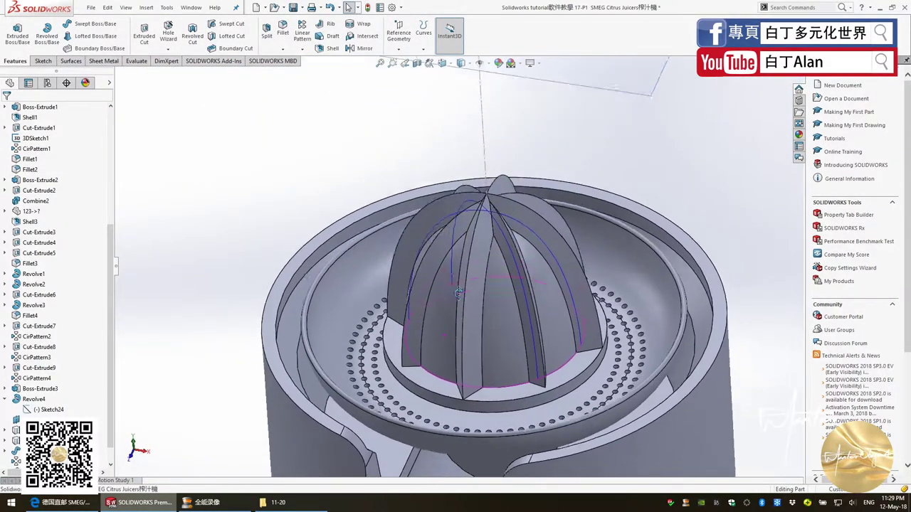
{"action": "scroll", "coordinate": [475, 285], "scroll_direction": "down", "scroll_amount": 3}
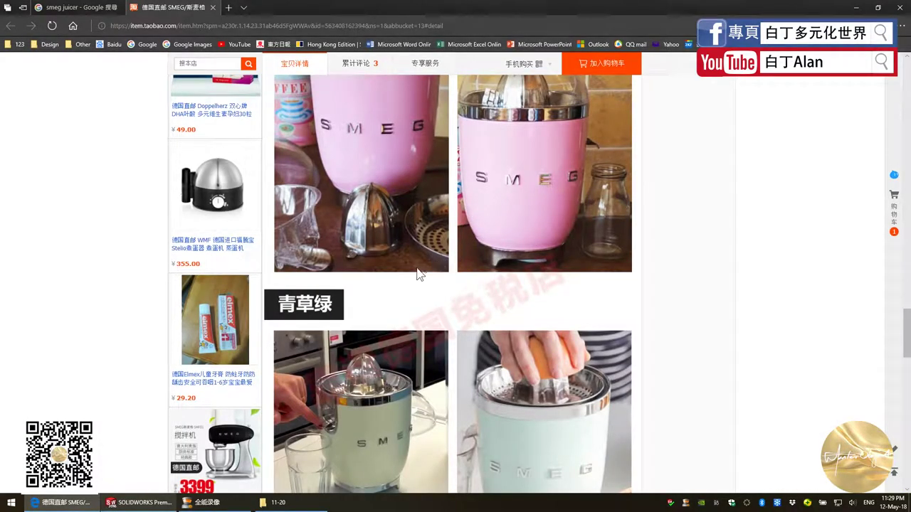
Step: Browse the cream, pink, green and red Taobao juicer photos, then switch to Google 'smeg juicer' images
{"action": "scroll", "coordinate": [383, 278], "scroll_direction": "up", "scroll_amount": 5}
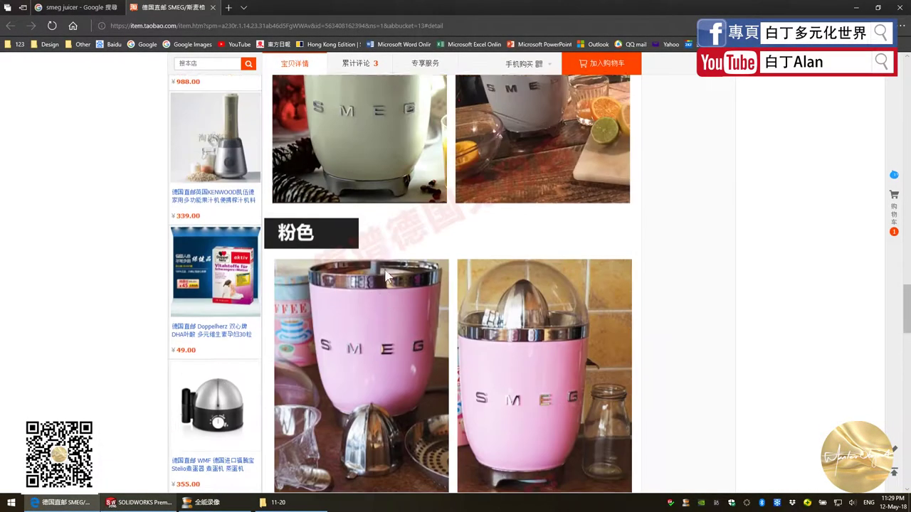
{"action": "scroll", "coordinate": [378, 278], "scroll_direction": "up", "scroll_amount": 5}
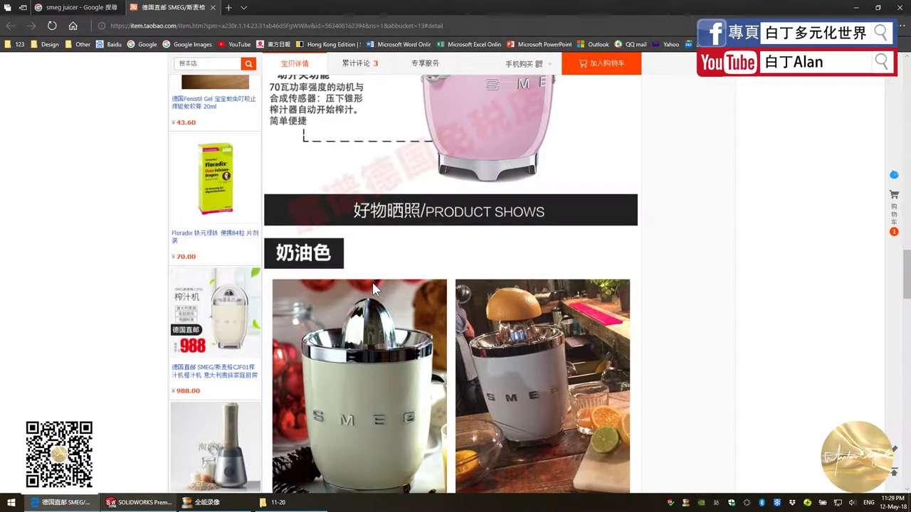
{"action": "scroll", "coordinate": [373, 288], "scroll_direction": "down", "scroll_amount": 5}
{"action": "scroll", "coordinate": [369, 282], "scroll_direction": "down", "scroll_amount": 5}
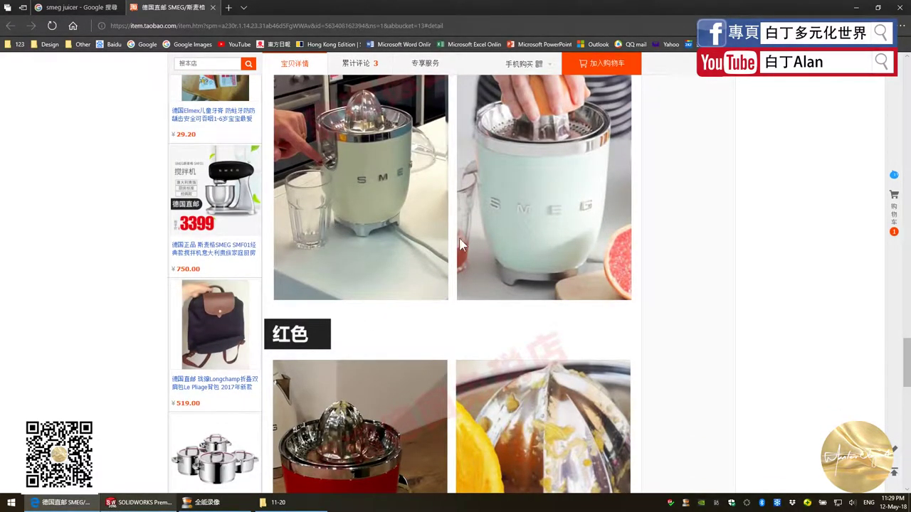
{"action": "scroll", "coordinate": [459, 245], "scroll_direction": "down", "scroll_amount": 5}
{"action": "left_click", "coordinate": [78, 7]}
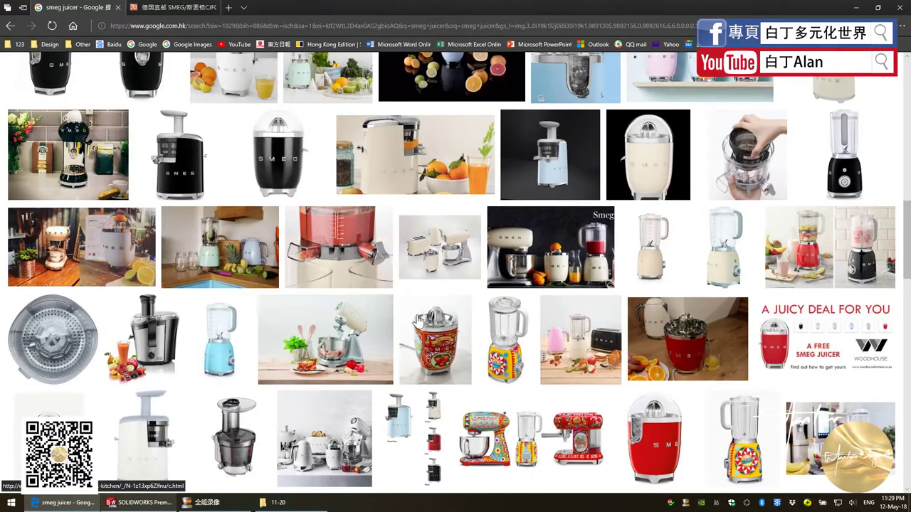
Step: Preview the white and black CJF01BLUK juicers, open the black one's page, then preview the cream CJF01
{"action": "scroll", "coordinate": [365, 274], "scroll_direction": "up", "scroll_amount": 4}
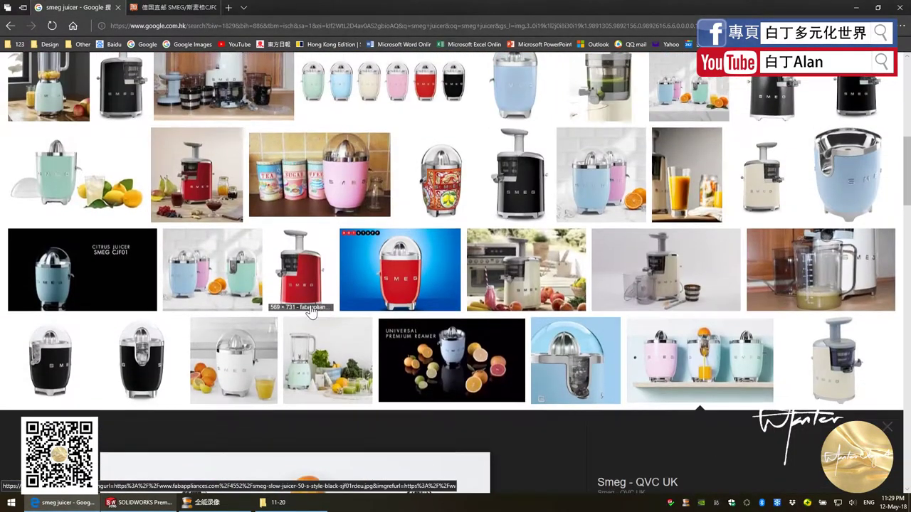
{"action": "scroll", "coordinate": [285, 256], "scroll_direction": "down", "scroll_amount": 3}
{"action": "left_click", "coordinate": [236, 242]}
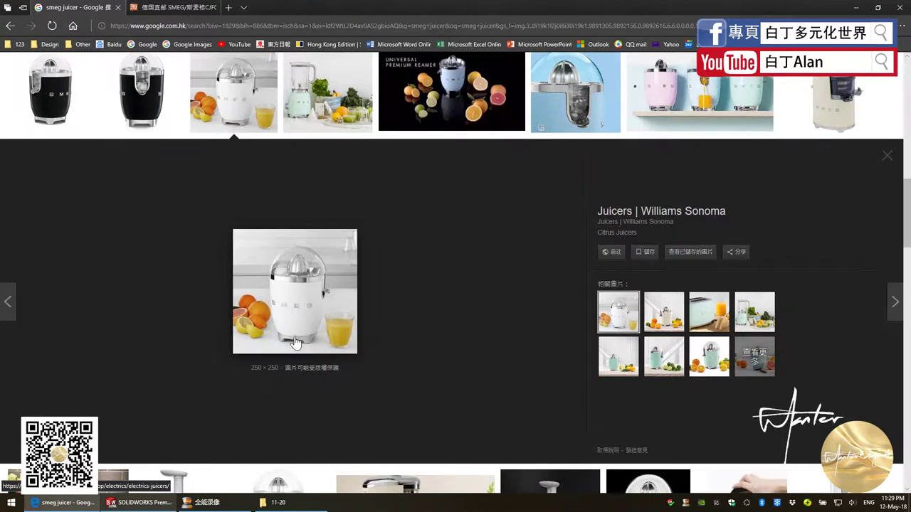
{"action": "scroll", "coordinate": [285, 334], "scroll_direction": "up", "scroll_amount": 3}
{"action": "left_click", "coordinate": [152, 225]}
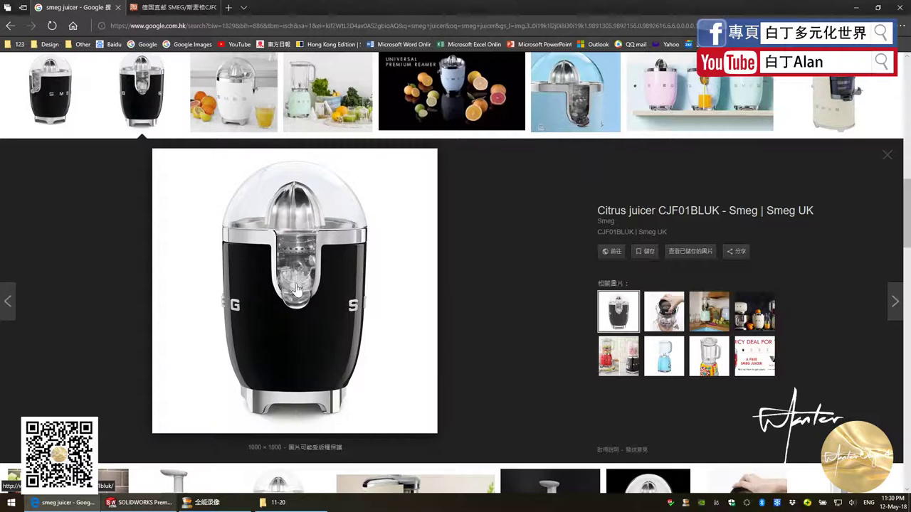
{"action": "left_click", "coordinate": [328, 308]}
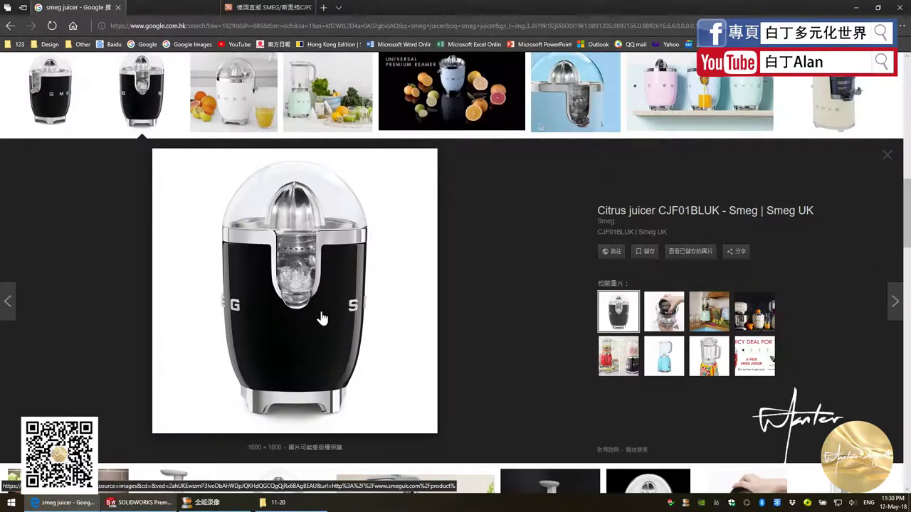
{"action": "scroll", "coordinate": [420, 333], "scroll_direction": "down", "scroll_amount": 5}
{"action": "left_click", "coordinate": [647, 249]}
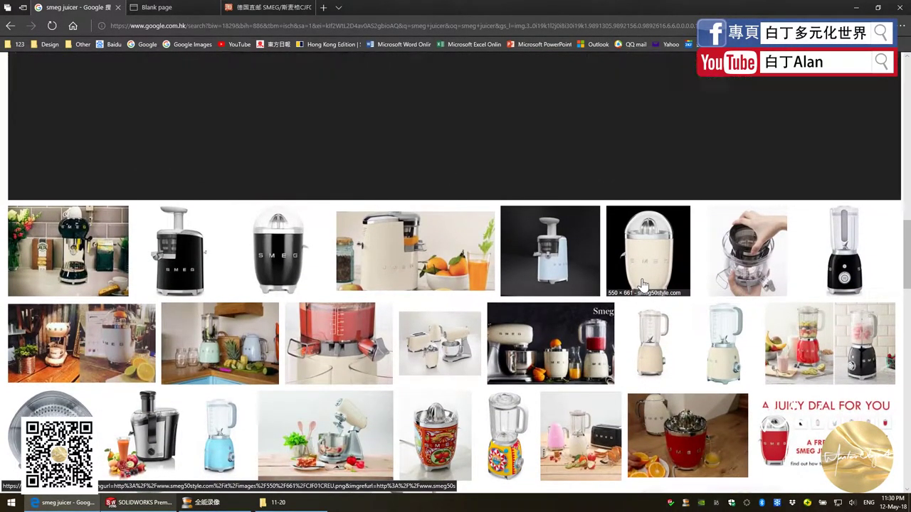
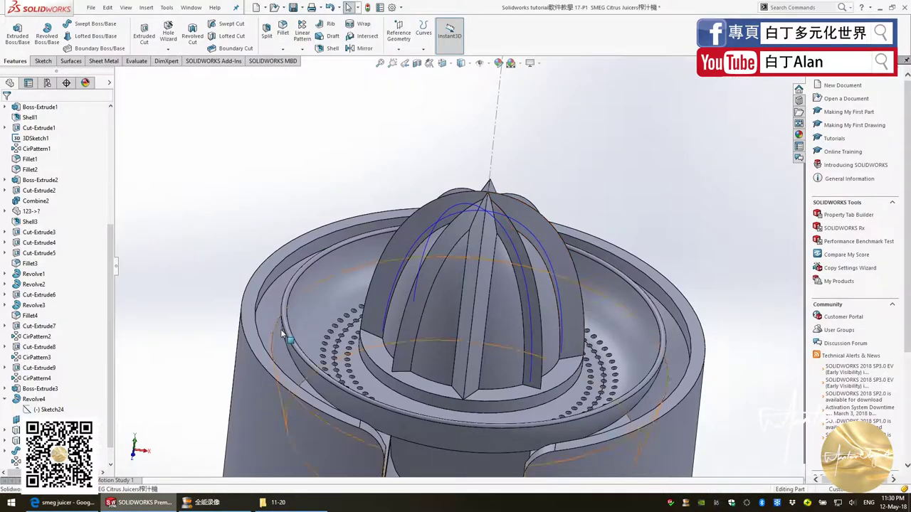
Step: Tilt and zoom out to see the whole juicer and Plane2, tree scrolled to top
{"action": "scroll", "coordinate": [427, 354], "scroll_direction": "up", "scroll_amount": 3}
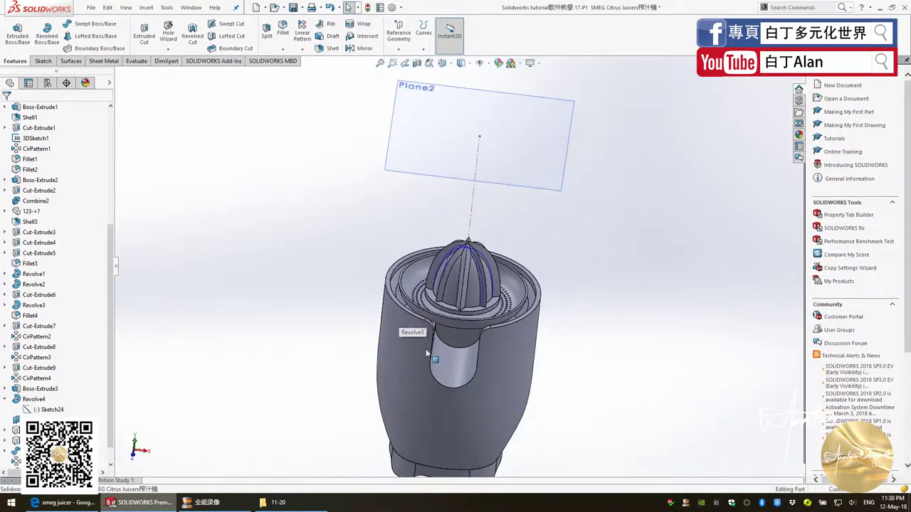
{"action": "middle_click_drag", "start_coordinate": [427, 354], "coordinate": [425, 335]}
{"action": "scroll", "coordinate": [420, 362], "scroll_direction": "down", "scroll_amount": 3}
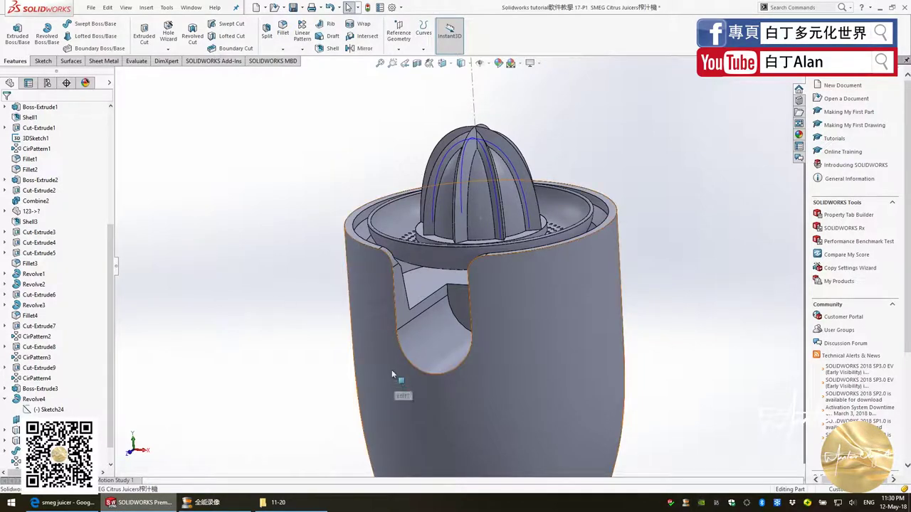
{"action": "scroll", "coordinate": [213, 206], "scroll_direction": "up", "scroll_amount": 3}
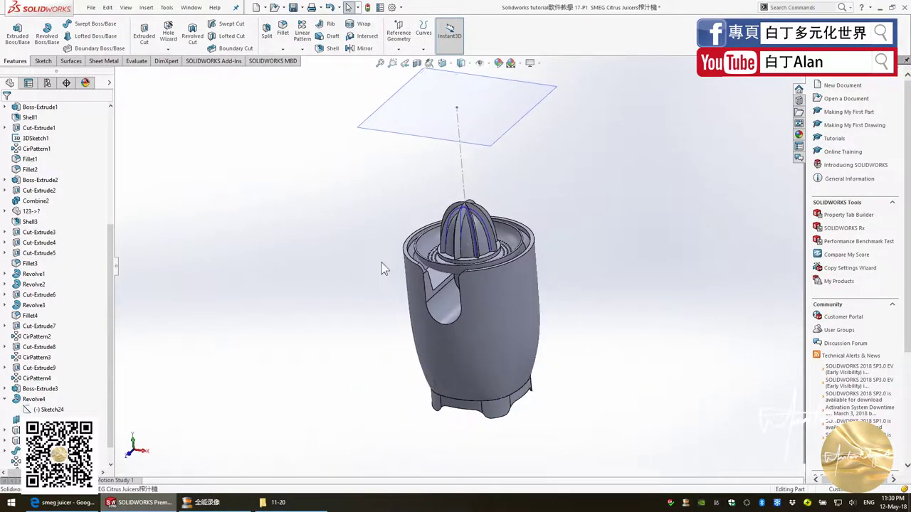
{"action": "scroll", "coordinate": [57, 192], "scroll_direction": "up", "scroll_amount": 6}
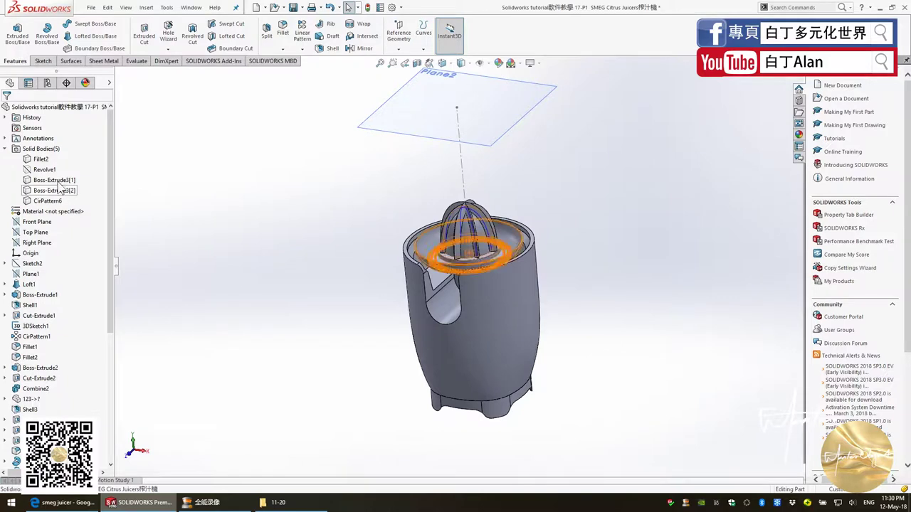
Step: Create a plane offset 100 mm from the Front Plane, replacing the 190 mm default
{"action": "left_click", "coordinate": [40, 224]}
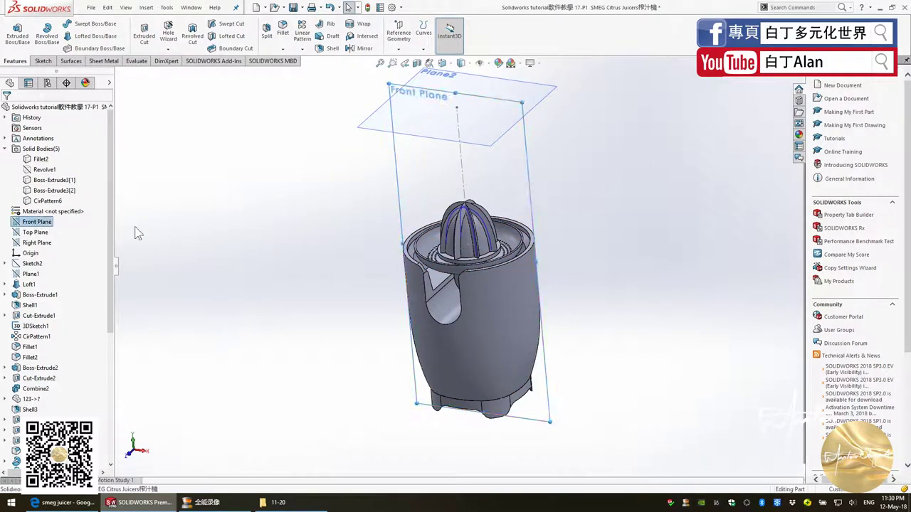
{"action": "left_click", "coordinate": [399, 49]}
{"action": "left_click", "coordinate": [407, 62]}
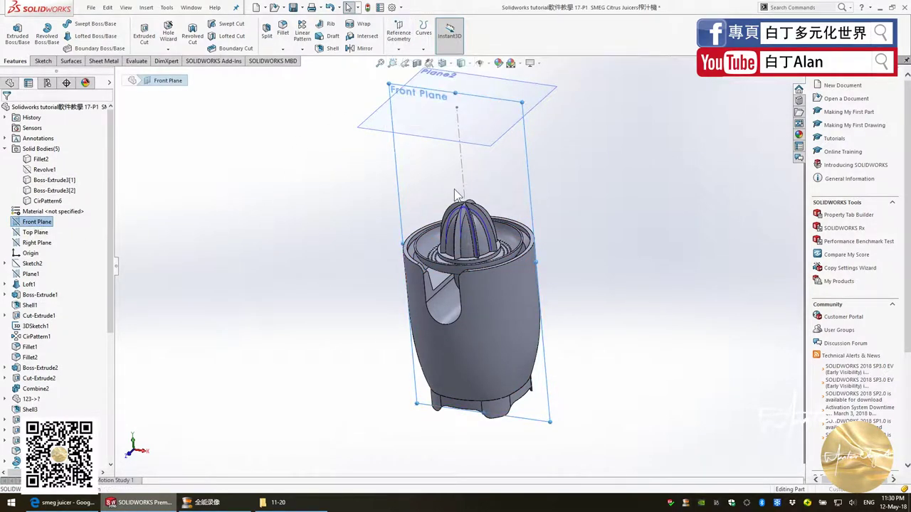
{"action": "middle_click_drag", "start_coordinate": [427, 306], "coordinate": [401, 348]}
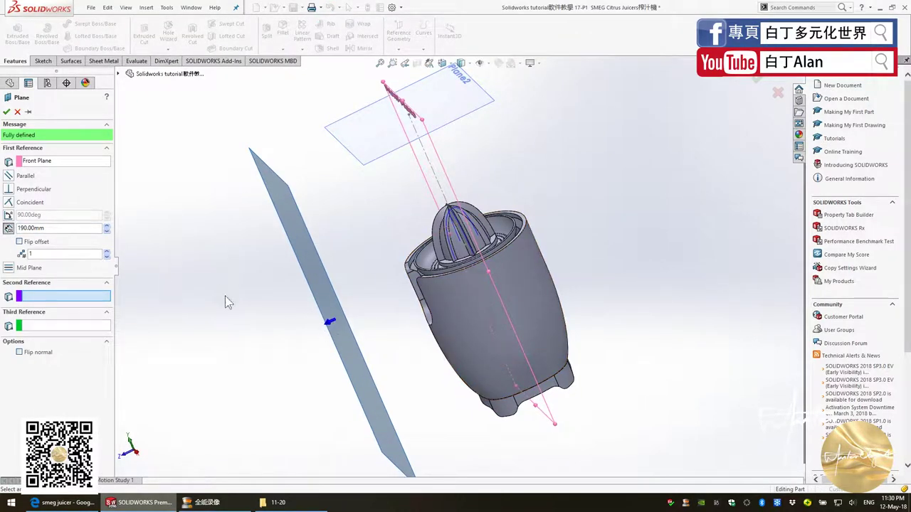
{"action": "left_click_drag", "start_coordinate": [45, 227], "coordinate": [4, 236]}
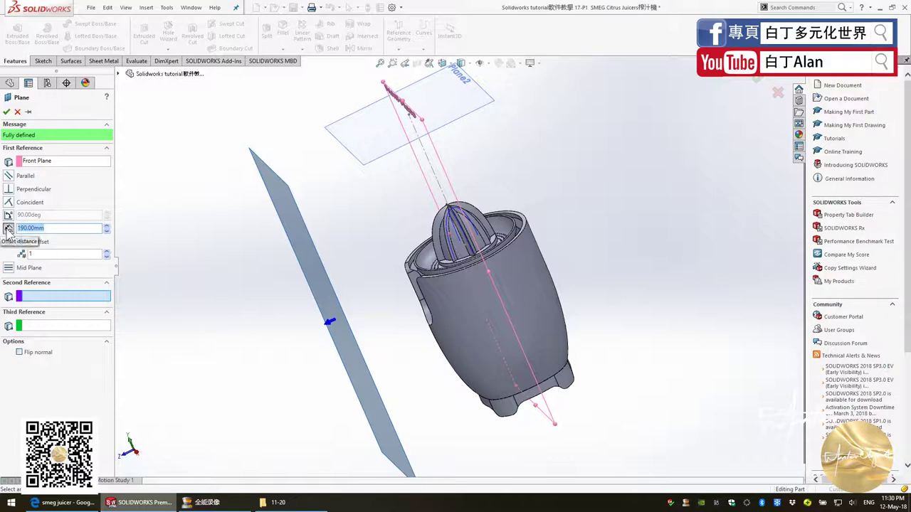
{"action": "type", "text": "100"}
{"action": "key", "text": "Return"}
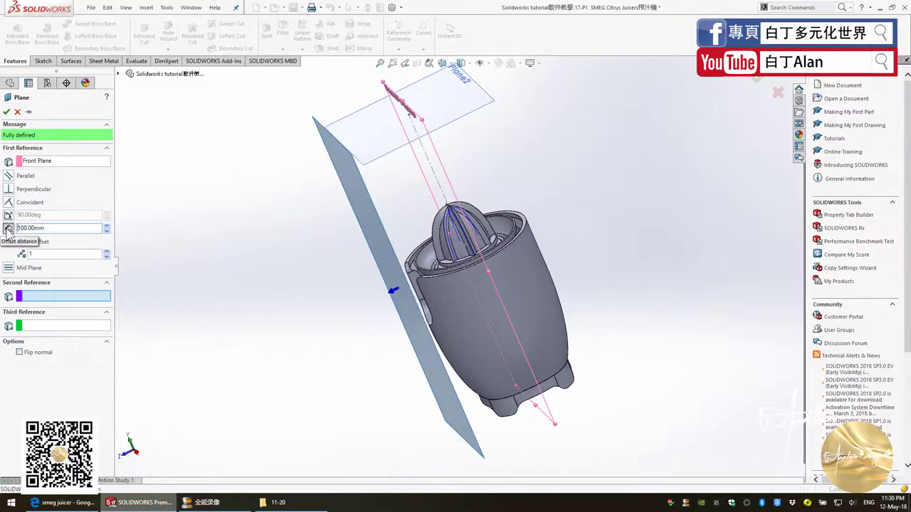
{"action": "mouse_move", "coordinate": [466, 386]}
{"action": "middle_mouse_down"}
{"action": "mouse_move", "coordinate": [487, 365]}
{"action": "mouse_move", "coordinate": [11, 135]}
{"action": "middle_mouse_up"}
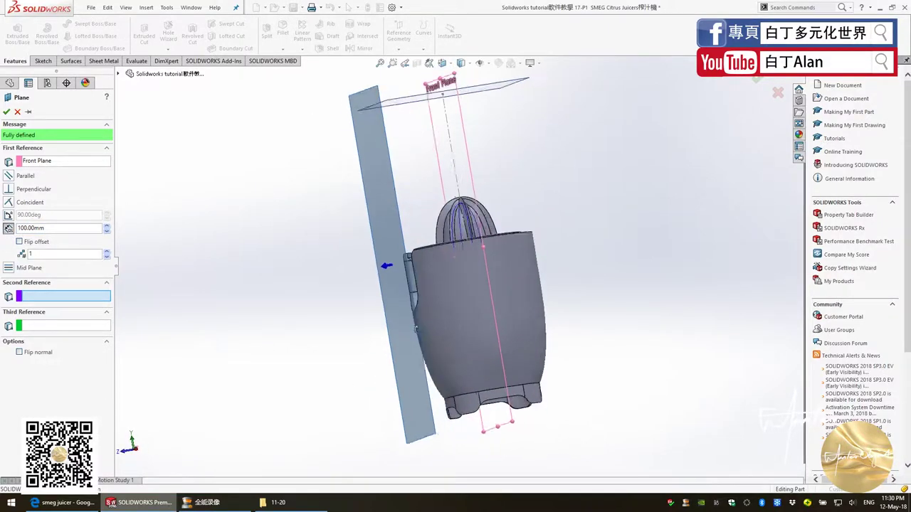
Step: Confirm the 100 mm offset plane and stand the juicer upright
{"action": "left_click", "coordinate": [7, 112]}
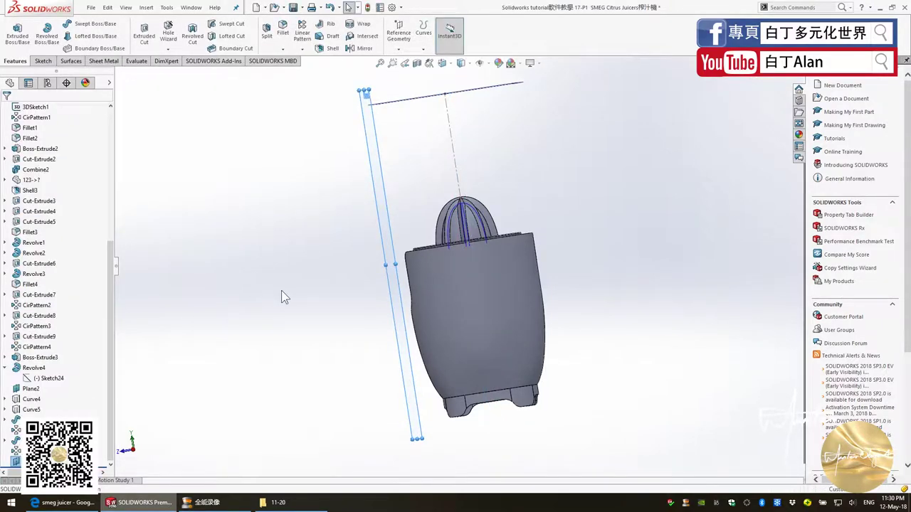
{"action": "mouse_move", "coordinate": [281, 290]}
{"action": "middle_mouse_down"}
{"action": "mouse_move", "coordinate": [470, 377]}
{"action": "mouse_move", "coordinate": [498, 322]}
{"action": "middle_mouse_up"}
{"action": "scroll", "coordinate": [449, 298], "scroll_direction": "down", "scroll_amount": 5}
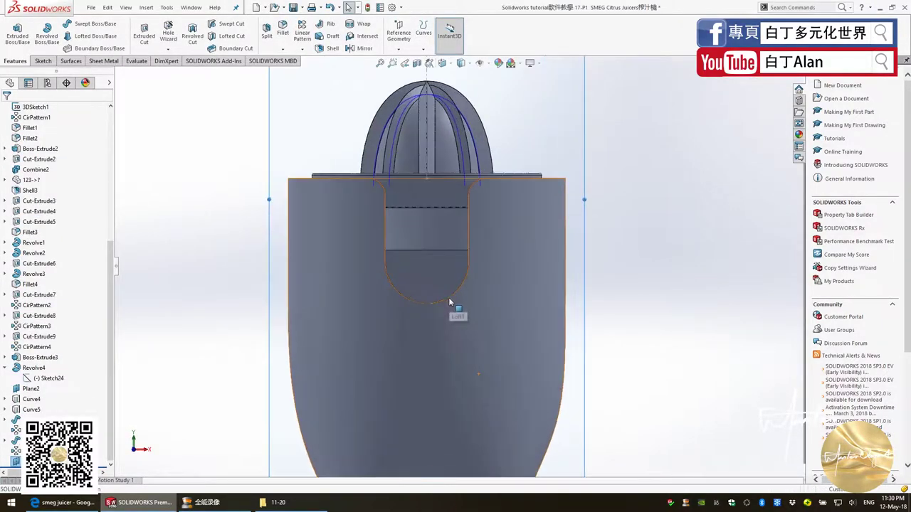
Step: Enlarge the six-colour Smeg juicer photo in Google Images and browse the results
{"action": "key", "text": "alt+Tab"}
{"action": "scroll", "coordinate": [425, 308], "scroll_direction": "up", "scroll_amount": 5}
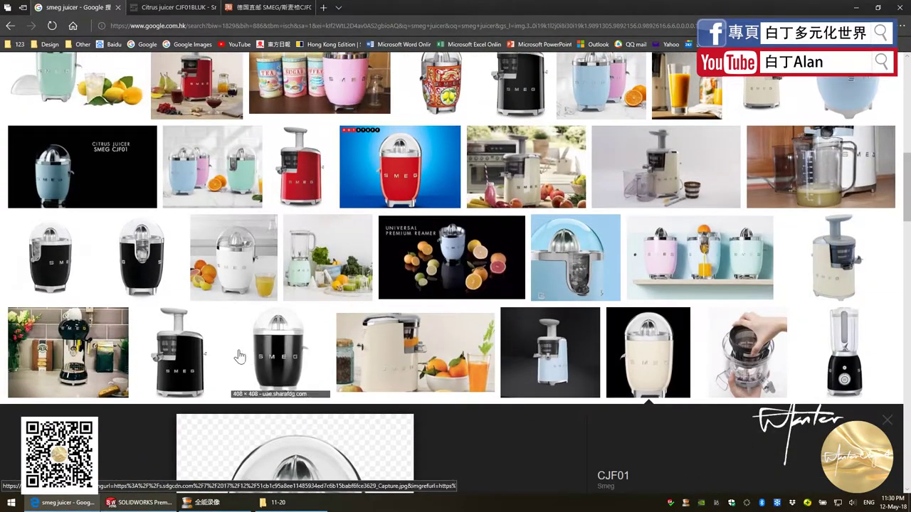
{"action": "scroll", "coordinate": [171, 349], "scroll_direction": "up", "scroll_amount": 5}
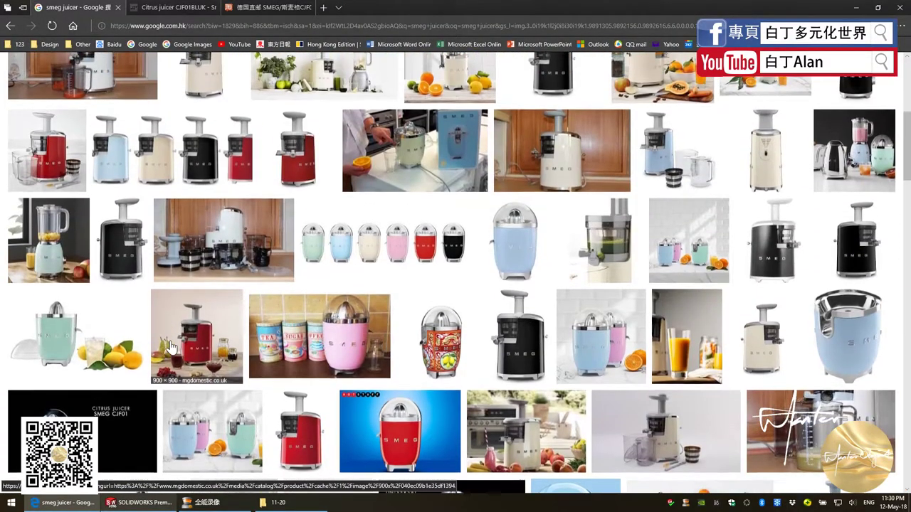
{"action": "left_click", "coordinate": [384, 257]}
{"action": "scroll", "coordinate": [313, 322], "scroll_direction": "up", "scroll_amount": 4}
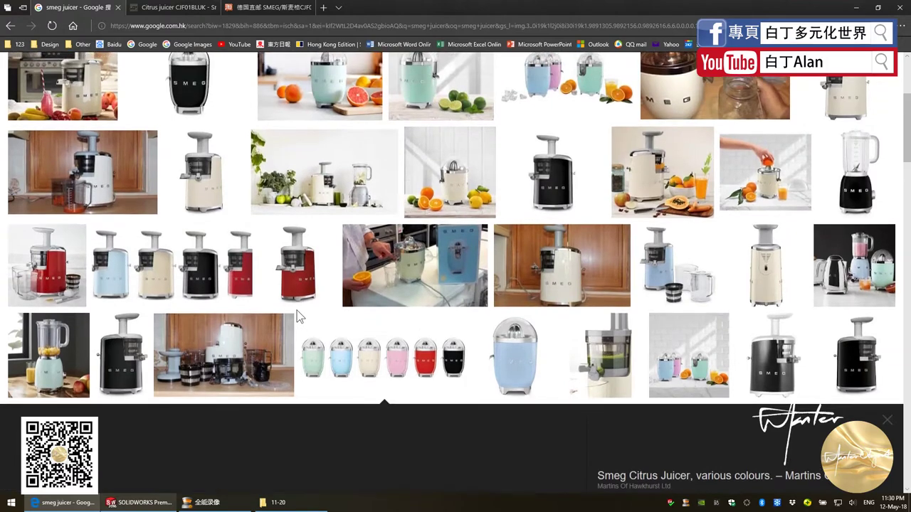
{"action": "scroll", "coordinate": [296, 309], "scroll_direction": "down", "scroll_amount": 2}
{"action": "scroll", "coordinate": [293, 306], "scroll_direction": "up", "scroll_amount": 2}
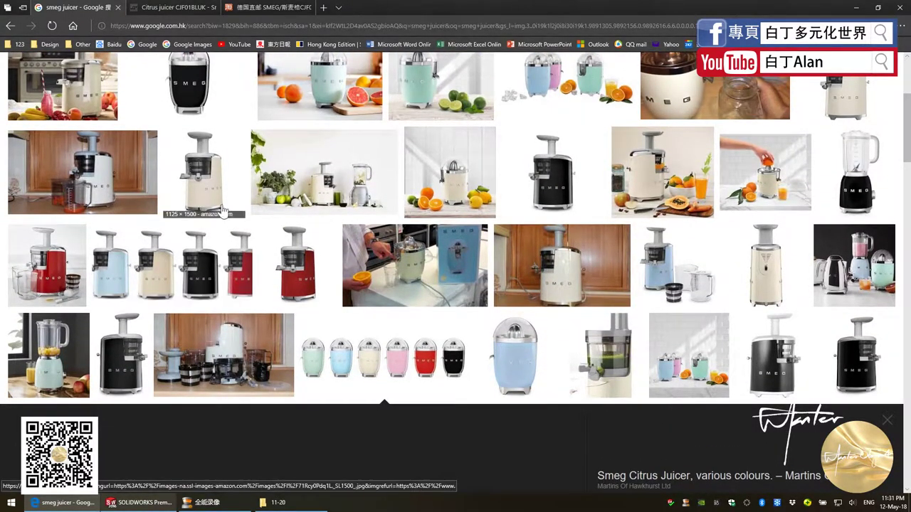
{"action": "scroll", "coordinate": [227, 256], "scroll_direction": "up", "scroll_amount": 3}
{"action": "scroll", "coordinate": [222, 304], "scroll_direction": "down", "scroll_amount": 4}
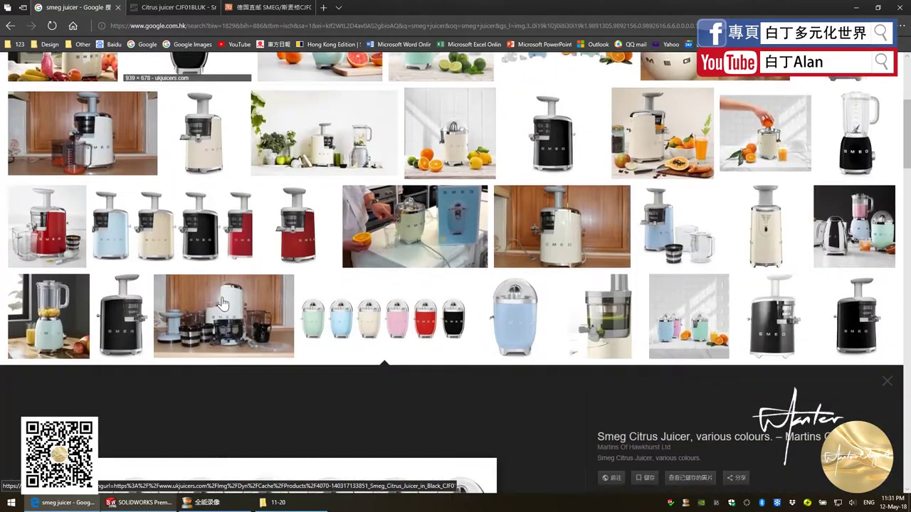
{"action": "scroll", "coordinate": [372, 291], "scroll_direction": "down", "scroll_amount": 2}
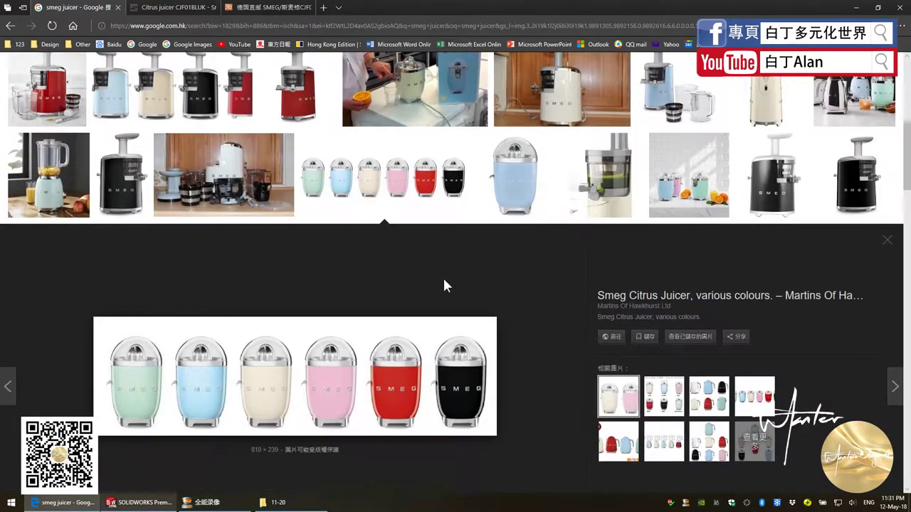
{"action": "scroll", "coordinate": [442, 277], "scroll_direction": "down", "scroll_amount": 4}
{"action": "scroll", "coordinate": [410, 296], "scroll_direction": "down", "scroll_amount": 4}
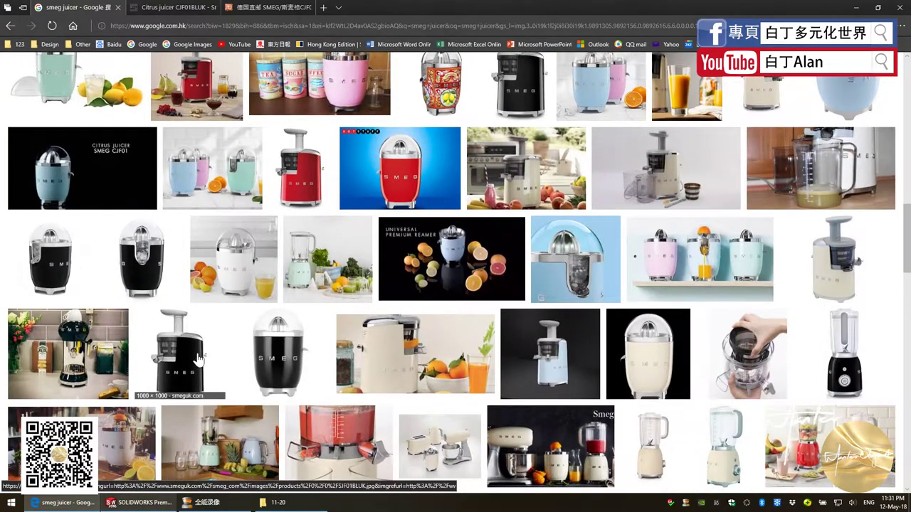
Step: Compare the enlarged black Smeg CJF01BLUK photo against the juicer model
{"action": "left_click", "coordinate": [151, 291]}
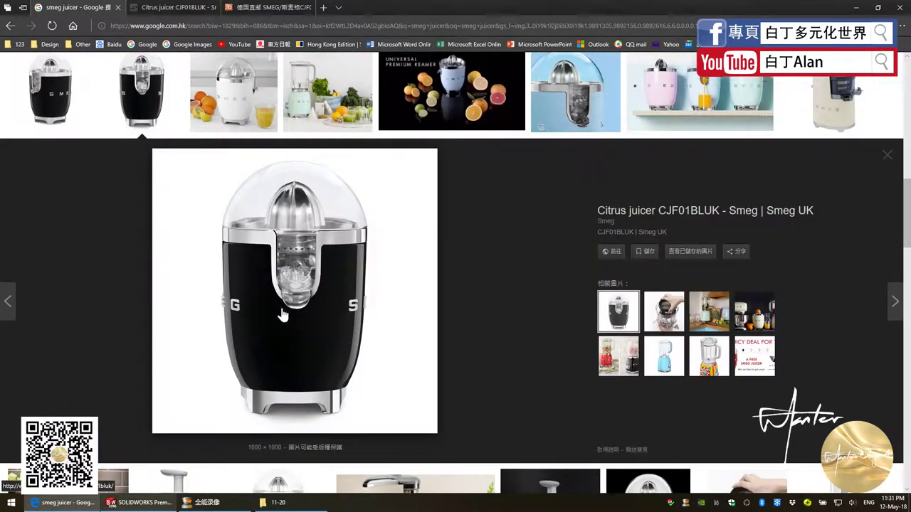
{"action": "key", "text": "alt+Tab"}
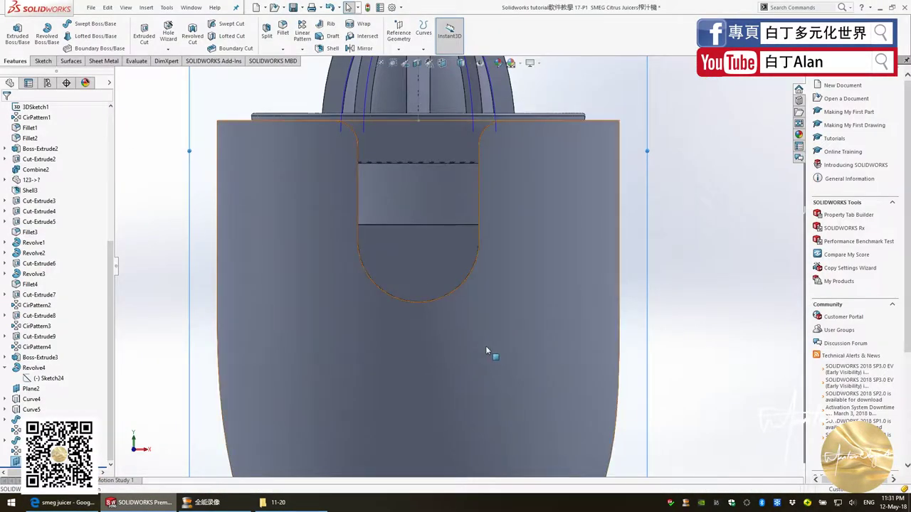
{"action": "key", "text": "alt+Tab"}
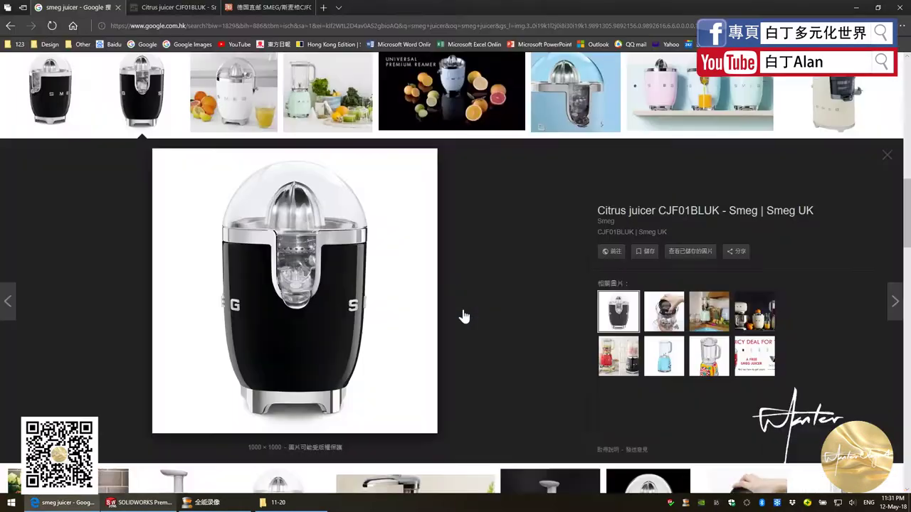
{"action": "key", "text": "alt+Tab"}
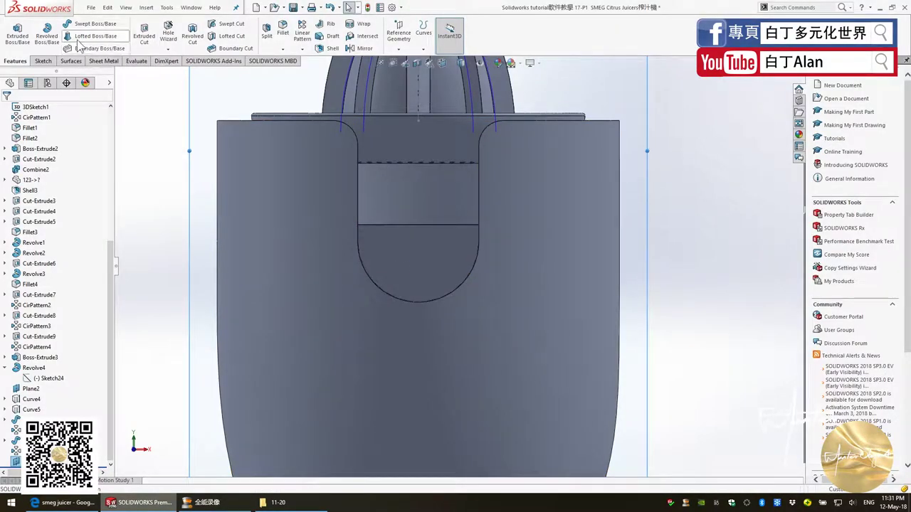
Step: Start Sketch29 with concentric circles centred at the bottom of the spout arc
{"action": "left_click", "coordinate": [22, 39]}
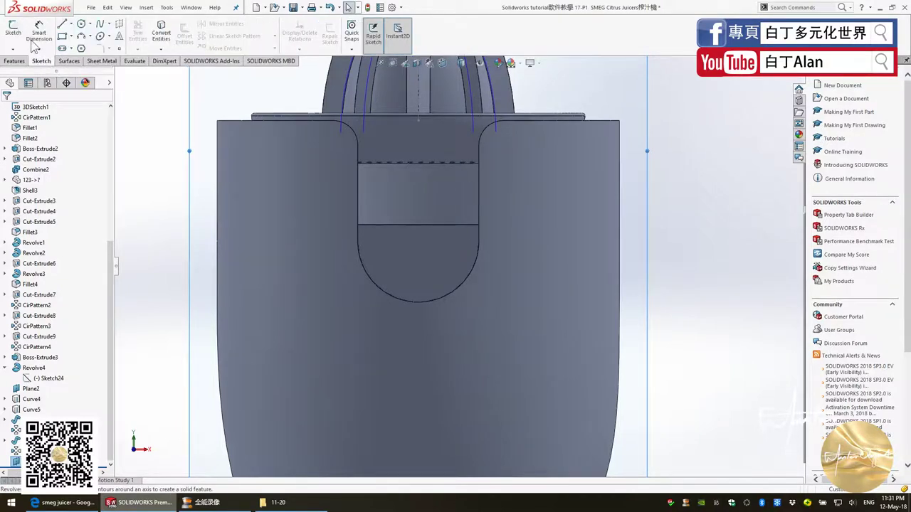
{"action": "left_click", "coordinate": [81, 24]}
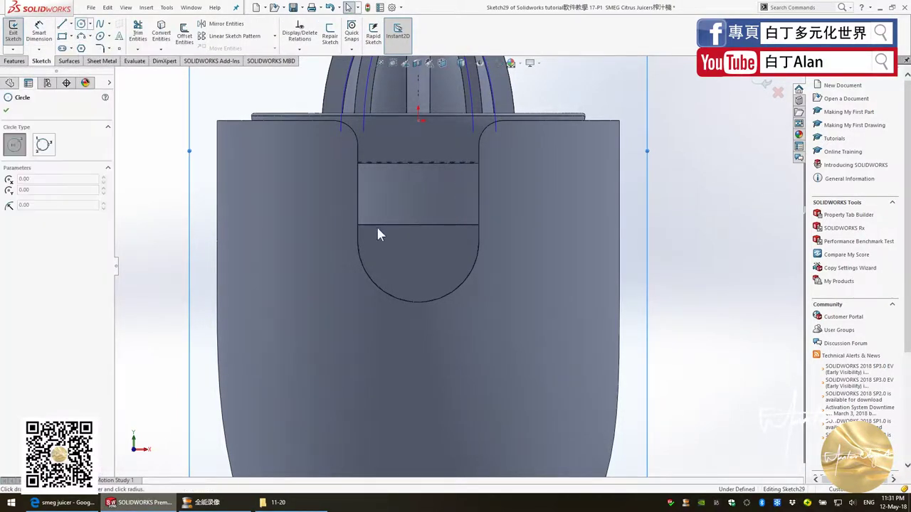
{"action": "left_click", "coordinate": [418, 288]}
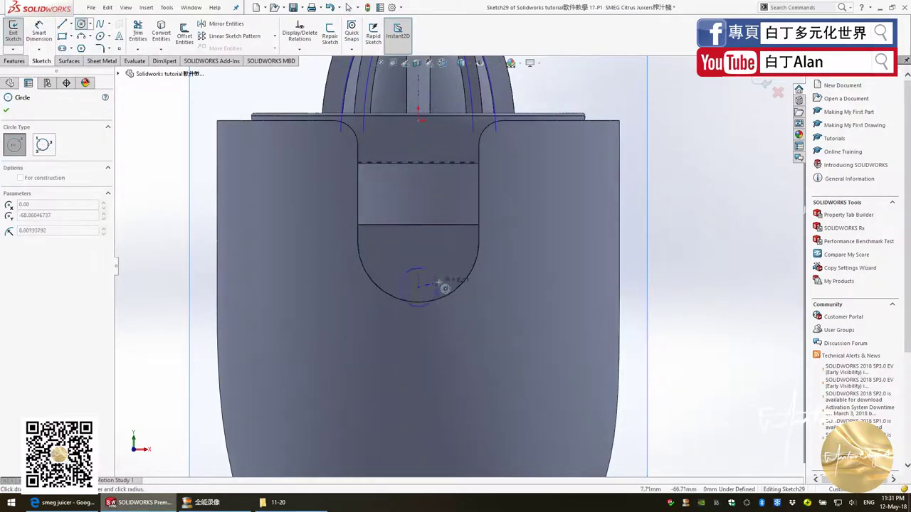
{"action": "key", "text": "alt+Tab"}
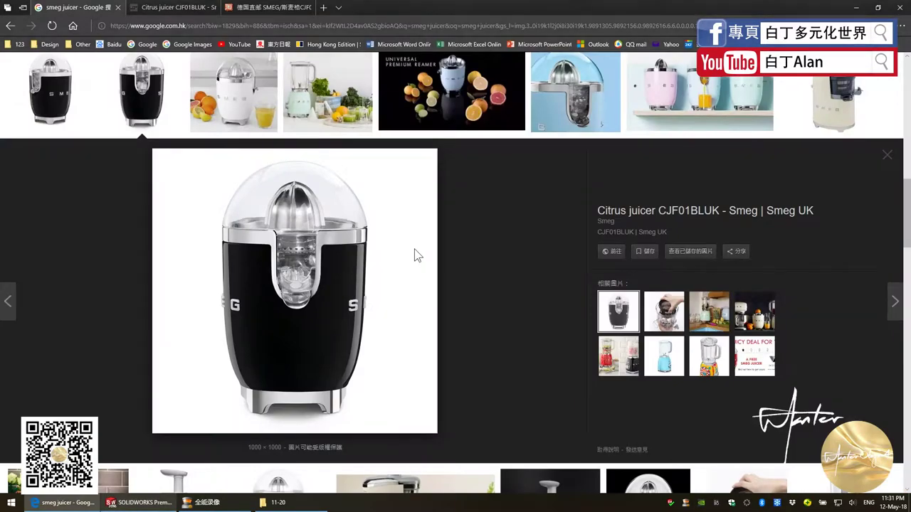
{"action": "key", "text": "alt+Tab"}
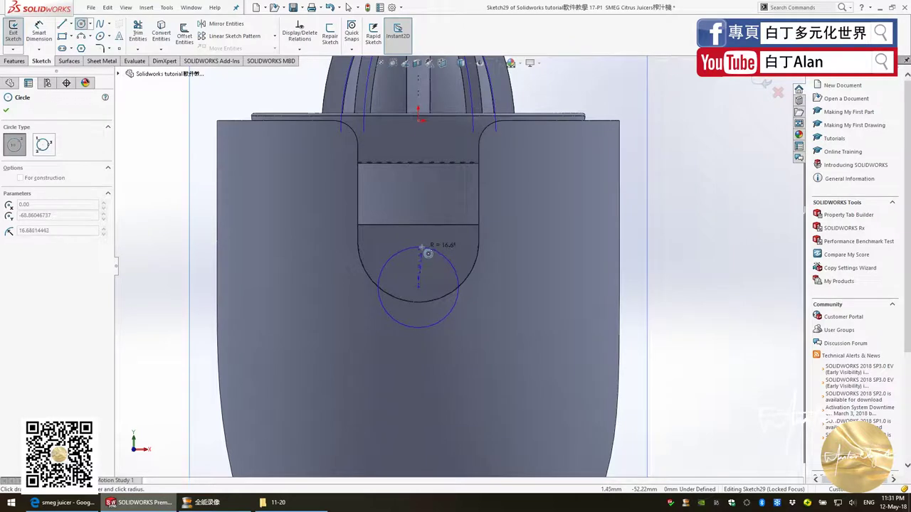
{"action": "left_click", "coordinate": [425, 251]}
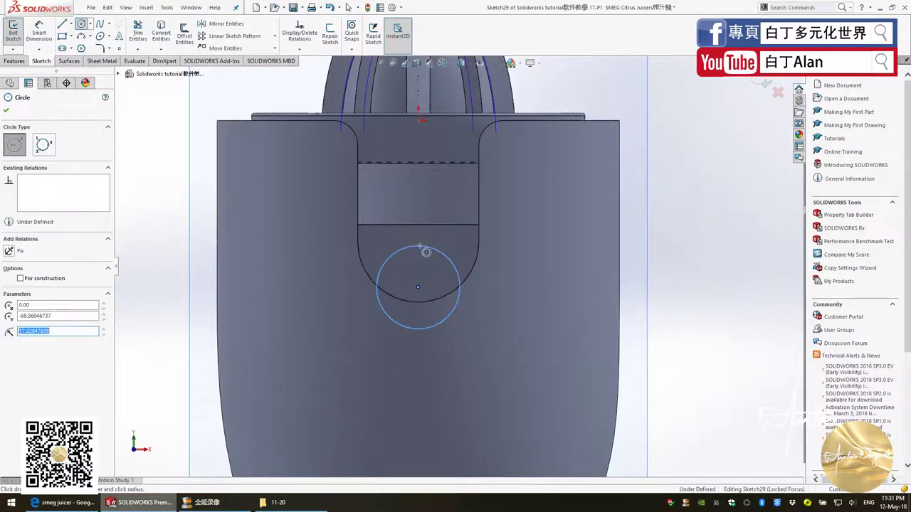
{"action": "left_click", "coordinate": [423, 291]}
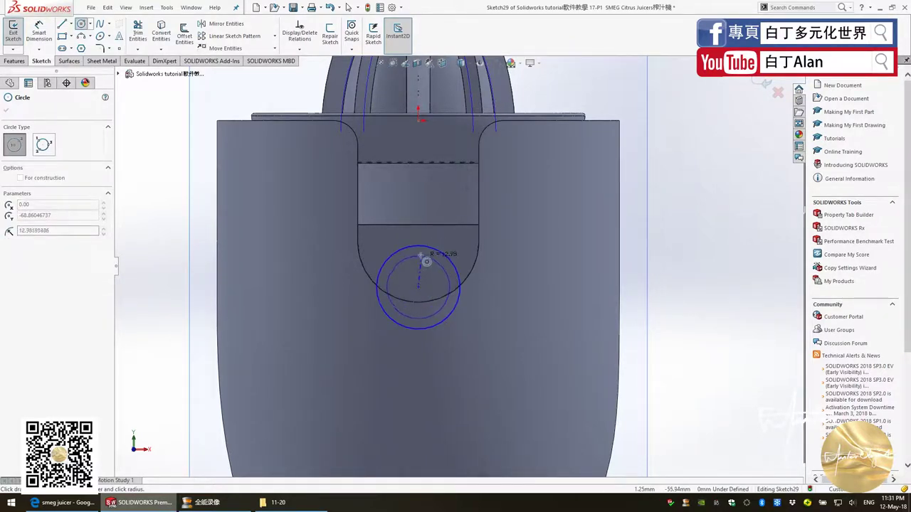
{"action": "key", "text": "Escape"}
{"action": "key", "text": "Escape"}
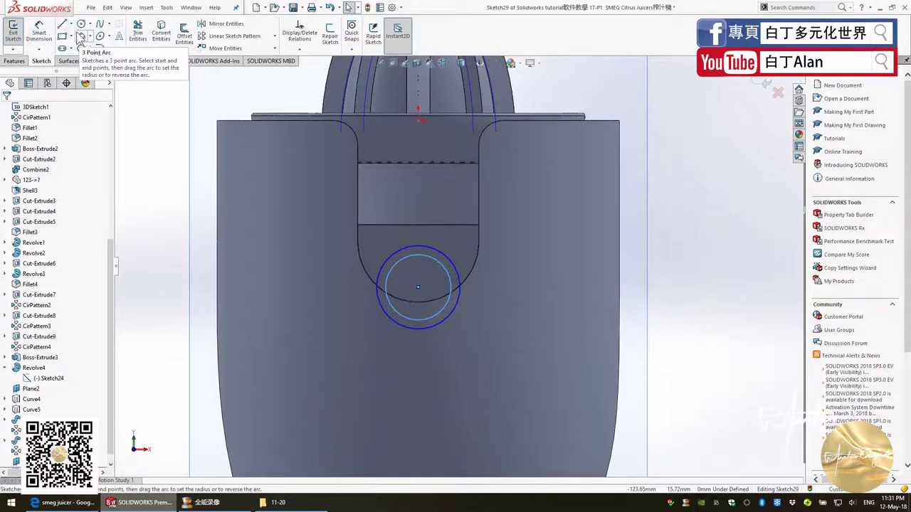
Step: Begin a Smart Dimension on the circle, then cancel the preview
{"action": "left_click", "coordinate": [39, 32]}
{"action": "left_click", "coordinate": [383, 309]}
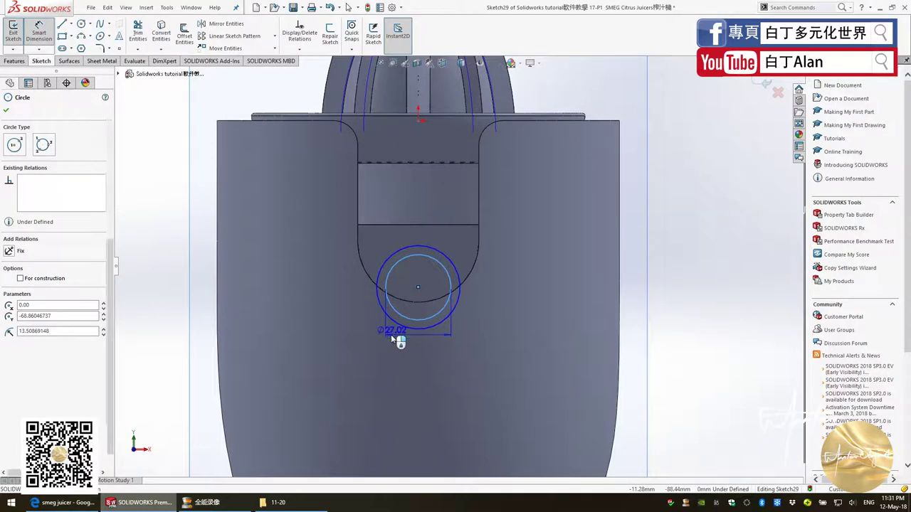
{"action": "key", "text": "Escape"}
Step: Dimension the outer spout circle to a 35 mm diameter
{"action": "left_click", "coordinate": [386, 314]}
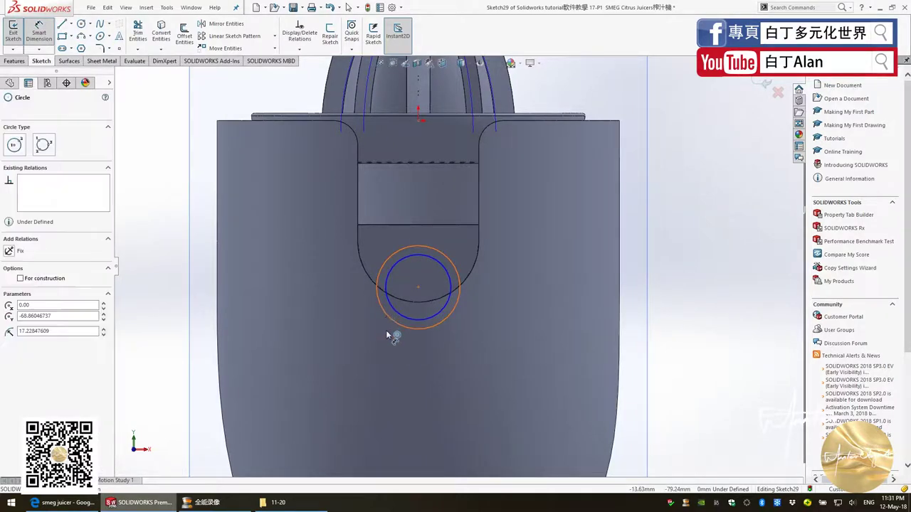
{"action": "left_click", "coordinate": [400, 355]}
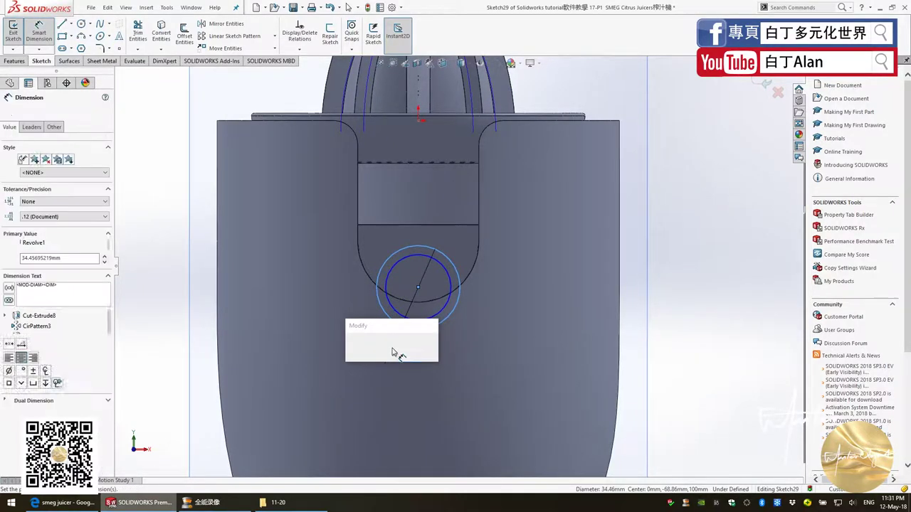
{"action": "type", "text": "35"}
{"action": "key", "text": "Return"}
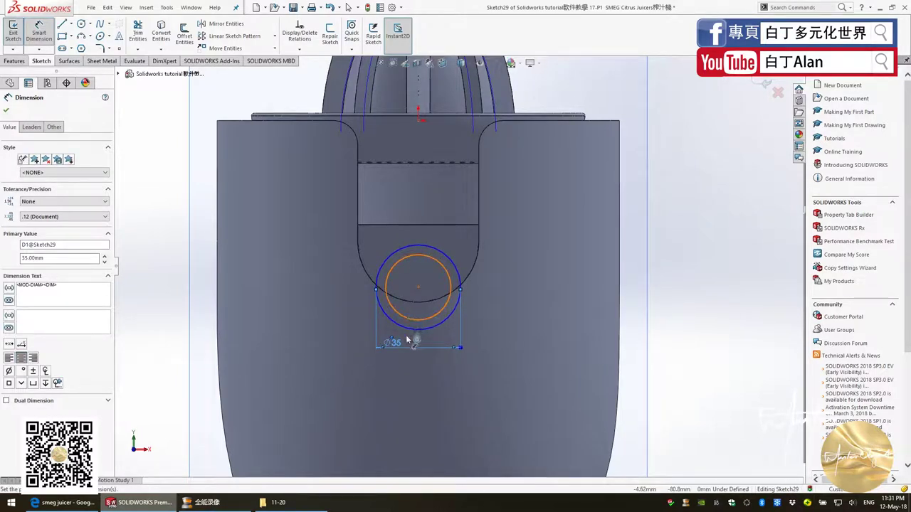
Step: Dimension the inner circle to 27 mm, correcting it from 31, and close the sketch
{"action": "left_click", "coordinate": [393, 309]}
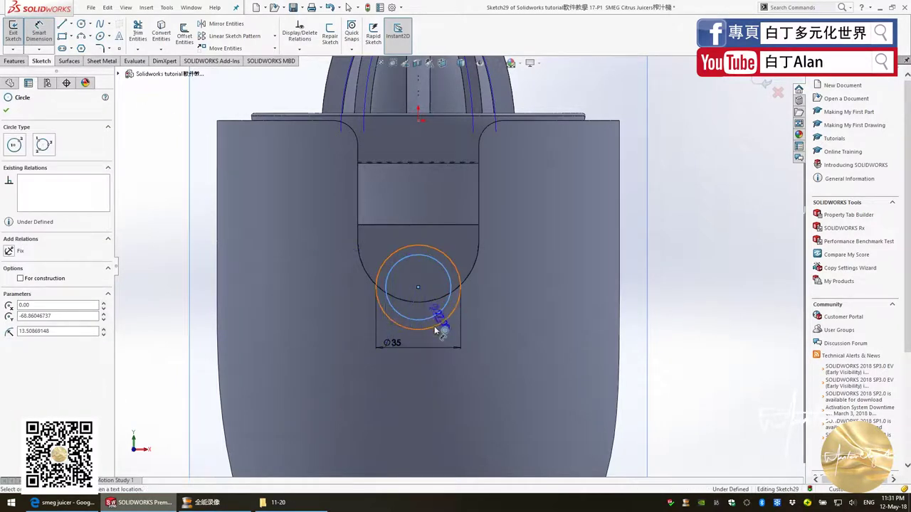
{"action": "left_click", "coordinate": [428, 344]}
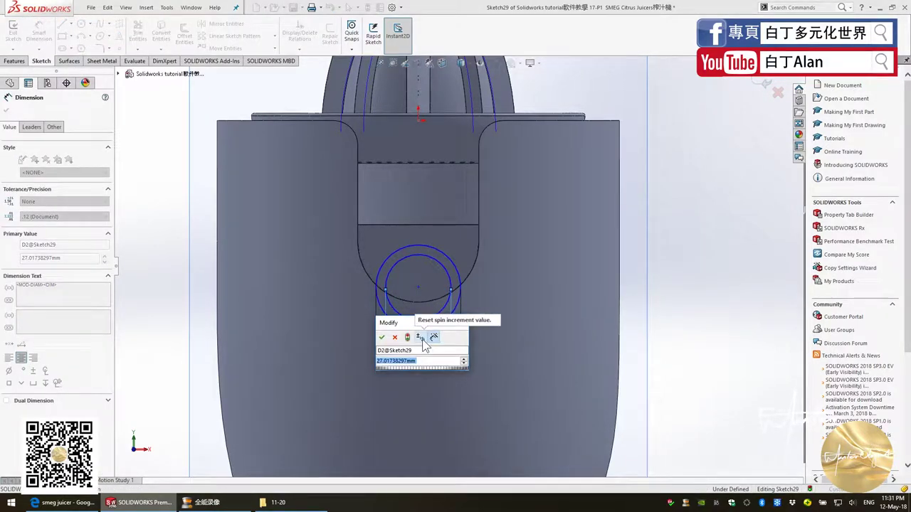
{"action": "type", "text": "31"}
{"action": "key", "text": "Return"}
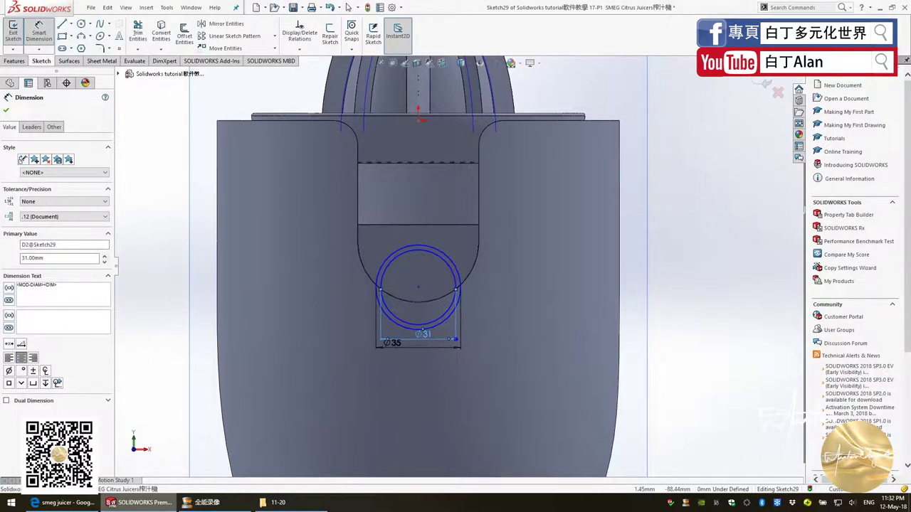
{"action": "double_click", "coordinate": [423, 334]}
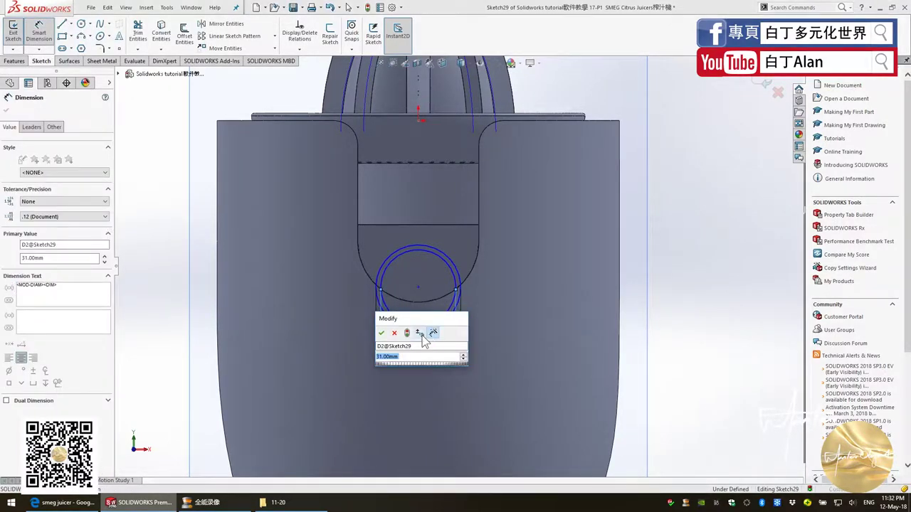
{"action": "type", "text": "27"}
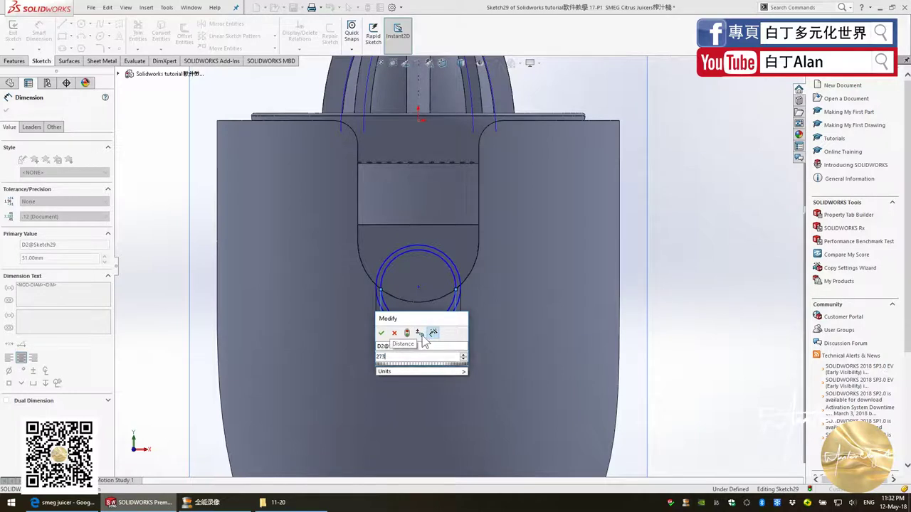
{"action": "key", "text": "Return"}
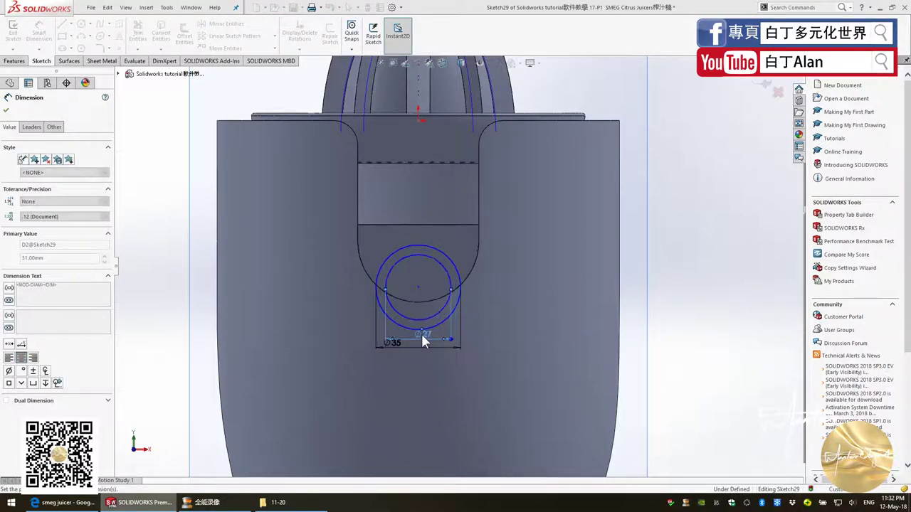
{"action": "left_click", "coordinate": [765, 84]}
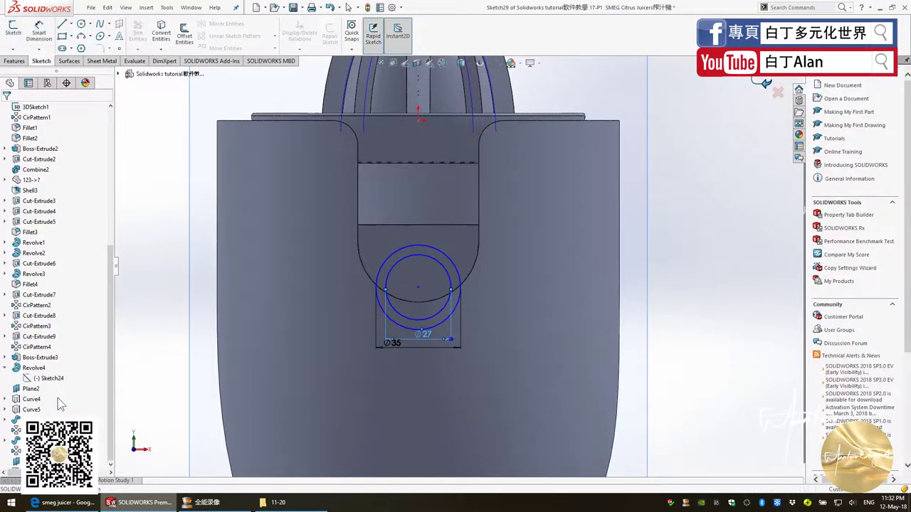
Step: Reopen Sketch29 and draw a line across the outer circle's left and right edges
{"action": "right_click", "coordinate": [37, 294]}
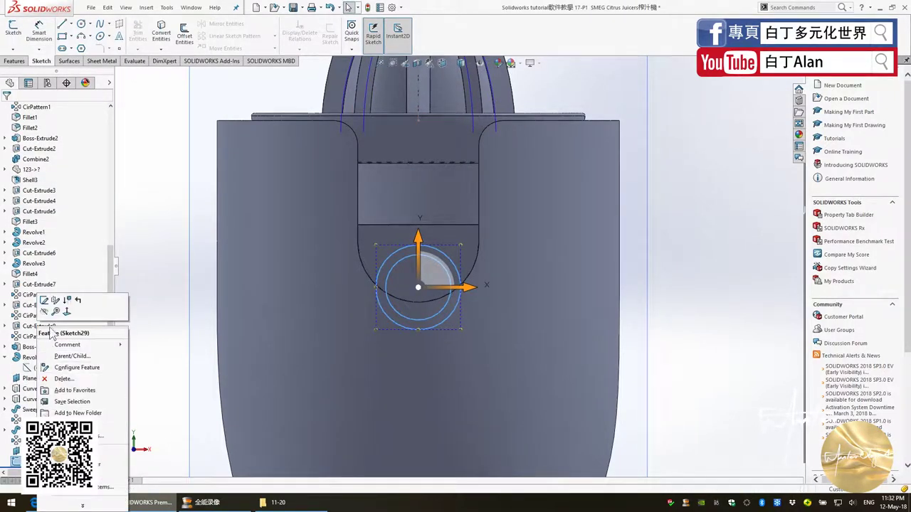
{"action": "left_click", "coordinate": [45, 303]}
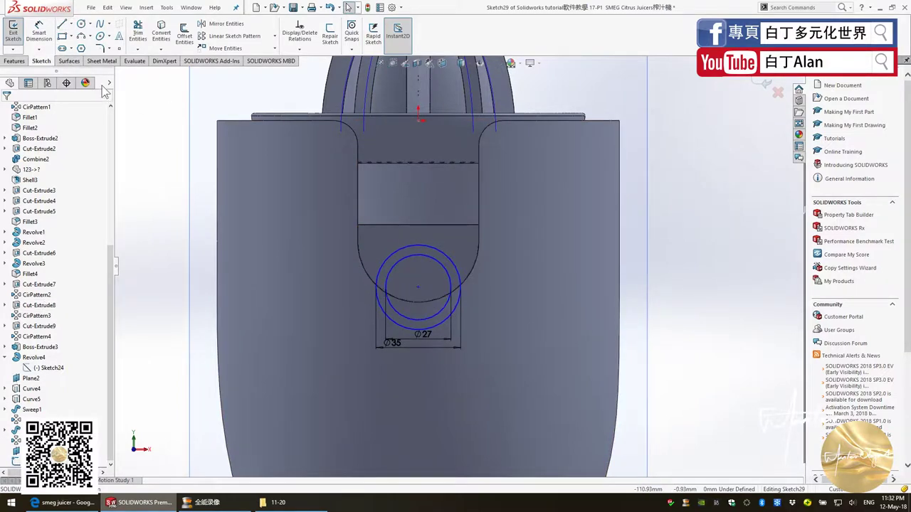
{"action": "left_click", "coordinate": [66, 25]}
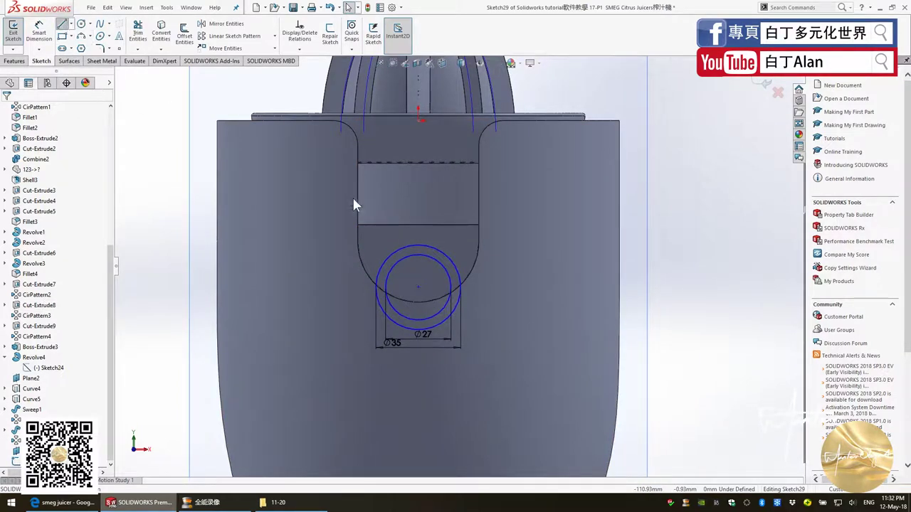
{"action": "left_click", "coordinate": [375, 288]}
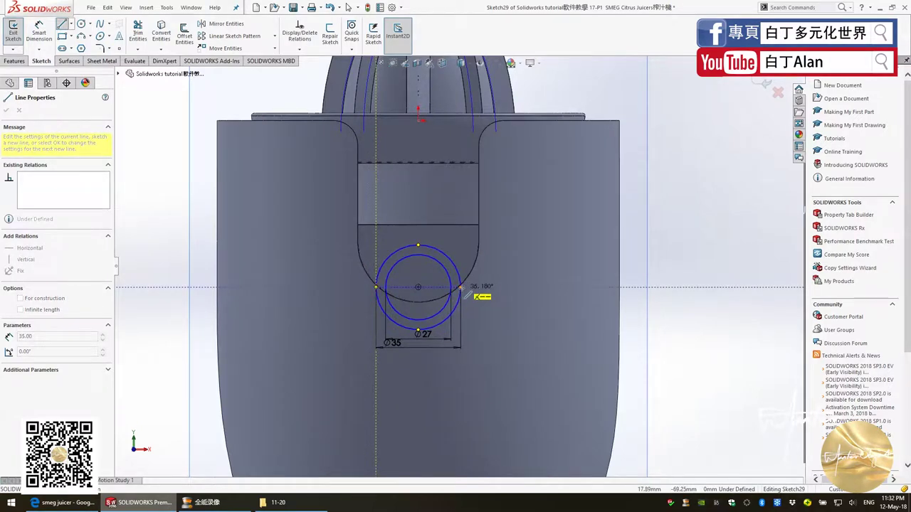
{"action": "left_click", "coordinate": [461, 288]}
{"action": "key", "text": "Escape"}
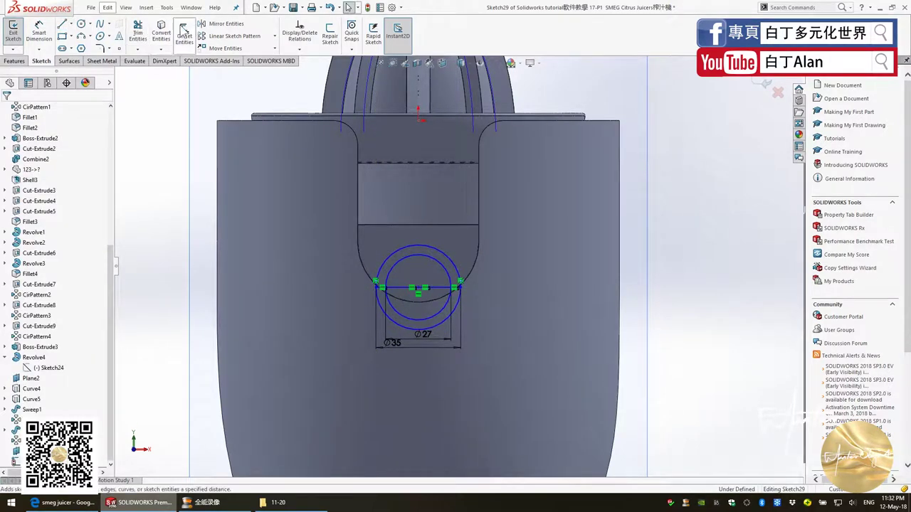
Step: Trim away the upper halves of both circles and exit the sketch
{"action": "left_click", "coordinate": [138, 32]}
{"action": "left_click_drag", "start_coordinate": [413, 267], "coordinate": [397, 247]}
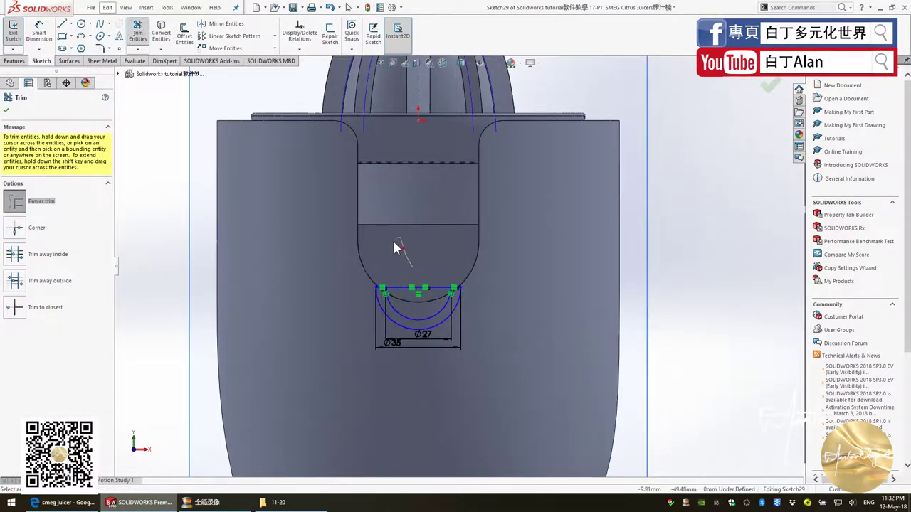
{"action": "left_click", "coordinate": [6, 109]}
{"action": "key", "text": "ctrl+7"}
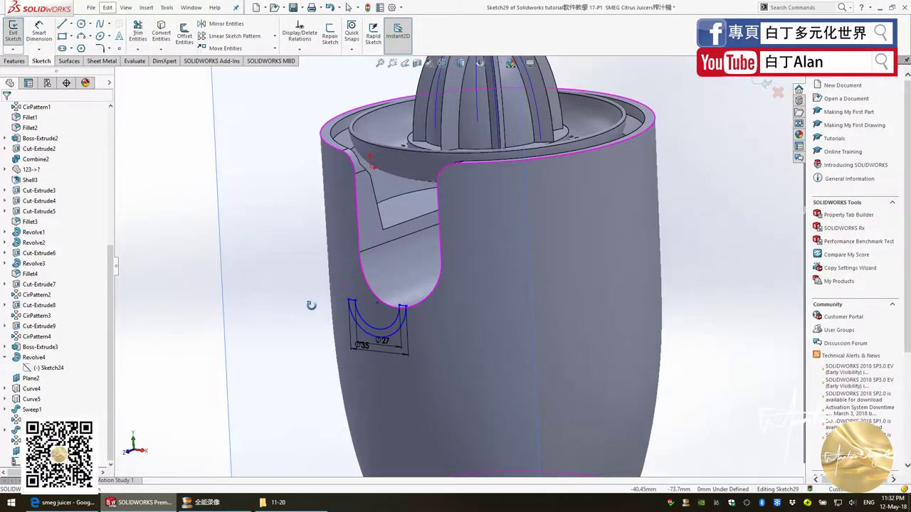
{"action": "left_click", "coordinate": [765, 83]}
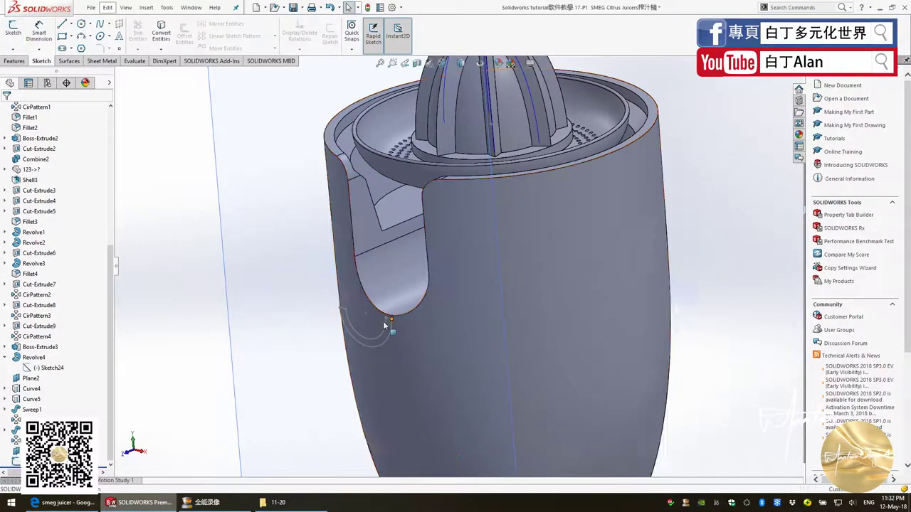
{"action": "scroll", "coordinate": [50, 184], "scroll_direction": "up", "scroll_amount": 6}
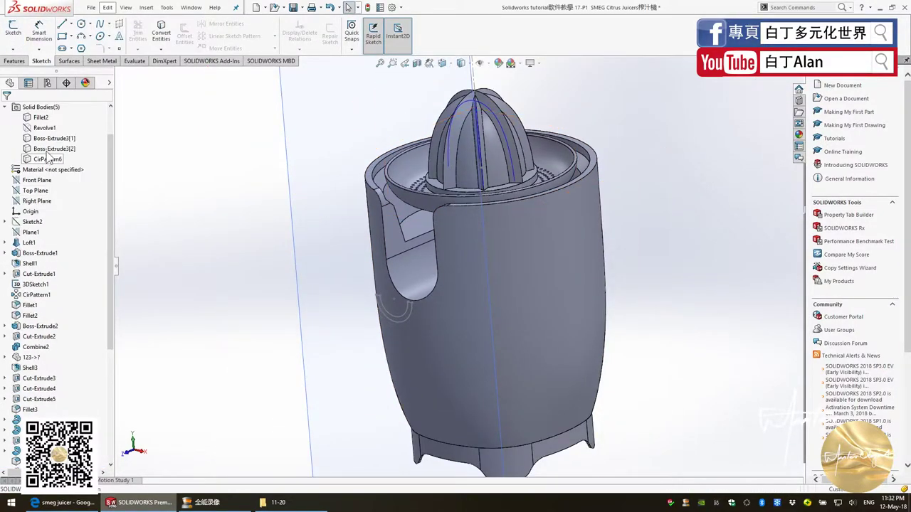
Step: Face the Right Plane and start a new 3D sketch
{"action": "left_click", "coordinate": [37, 201]}
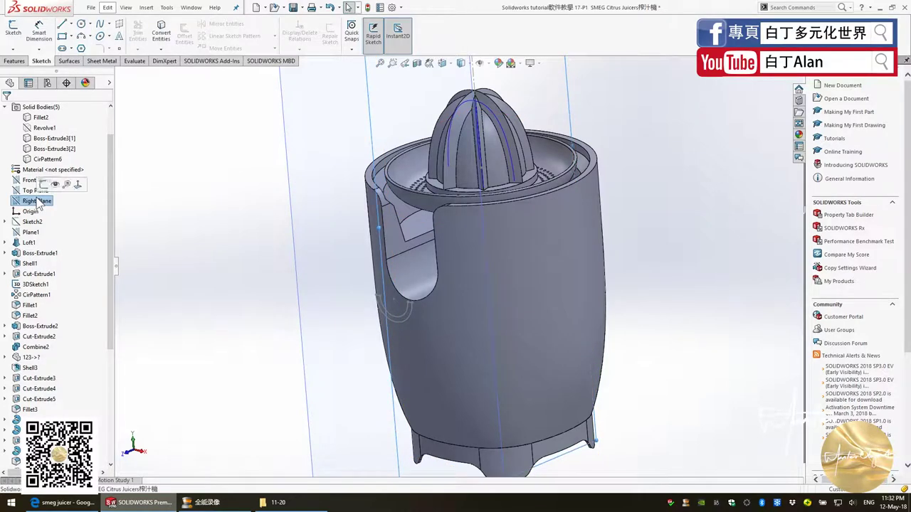
{"action": "key", "text": "ctrl+8"}
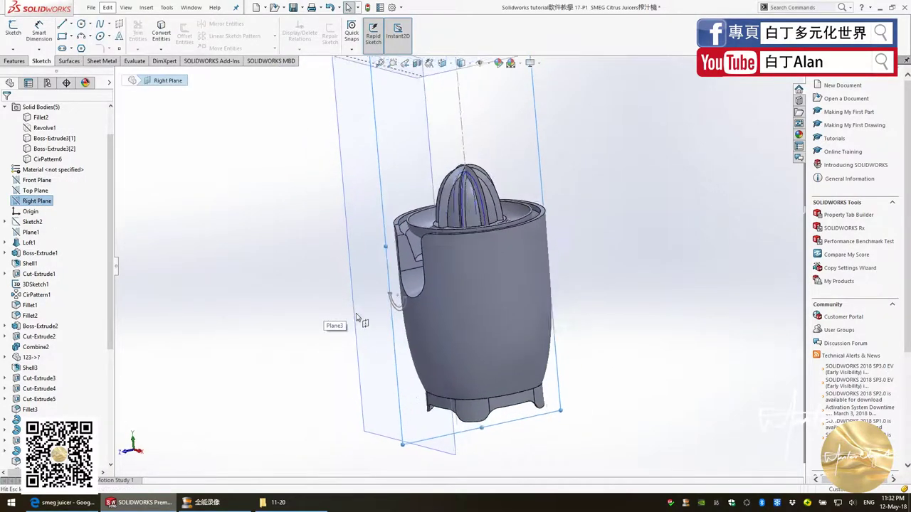
{"action": "scroll", "coordinate": [398, 320], "scroll_direction": "down", "scroll_amount": 3}
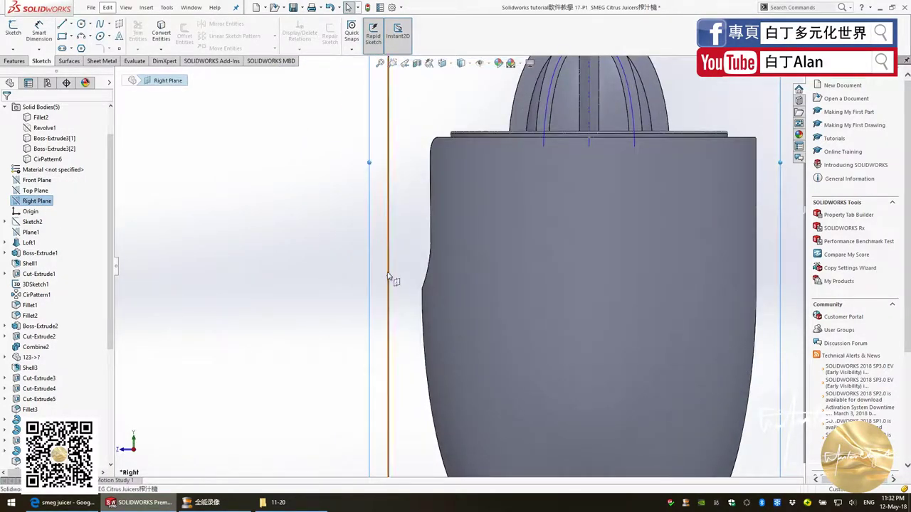
{"action": "left_click", "coordinate": [15, 49]}
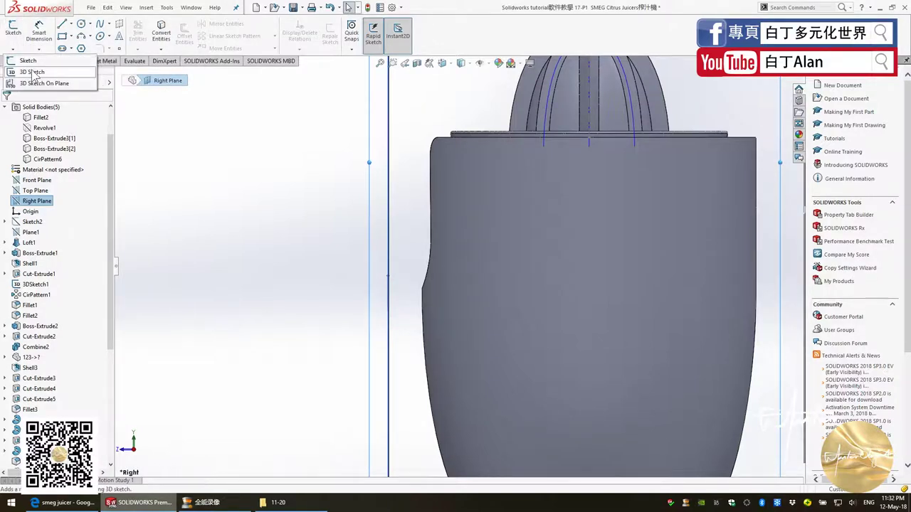
{"action": "left_click", "coordinate": [32, 73]}
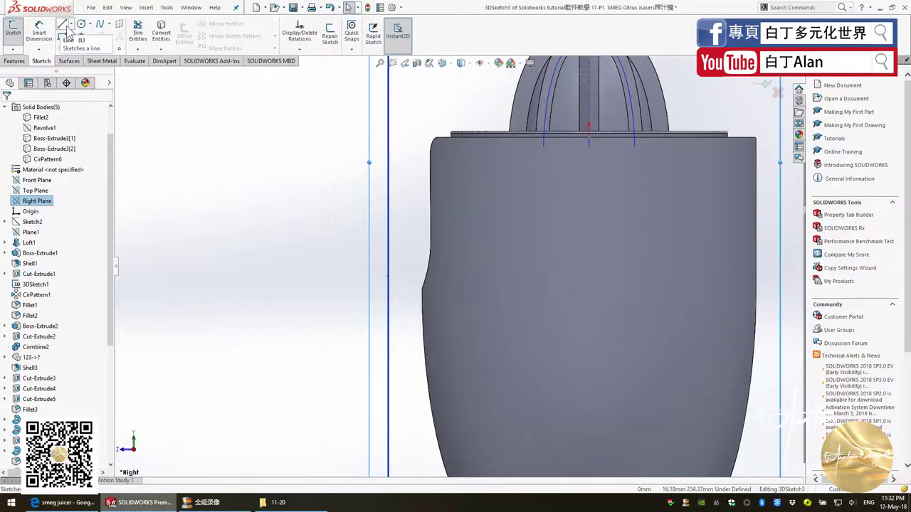
Step: Draw a construction centerline from the spout profile to its far end
{"action": "left_click", "coordinate": [70, 23]}
{"action": "left_click", "coordinate": [82, 45]}
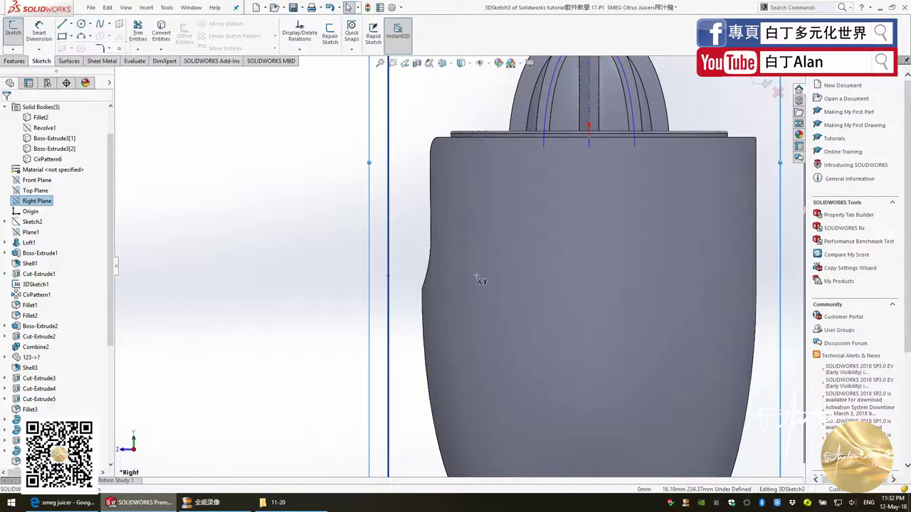
{"action": "mouse_move", "coordinate": [412, 271]}
{"action": "middle_mouse_down"}
{"action": "mouse_move", "coordinate": [382, 295]}
{"action": "mouse_move", "coordinate": [370, 264]}
{"action": "middle_mouse_up"}
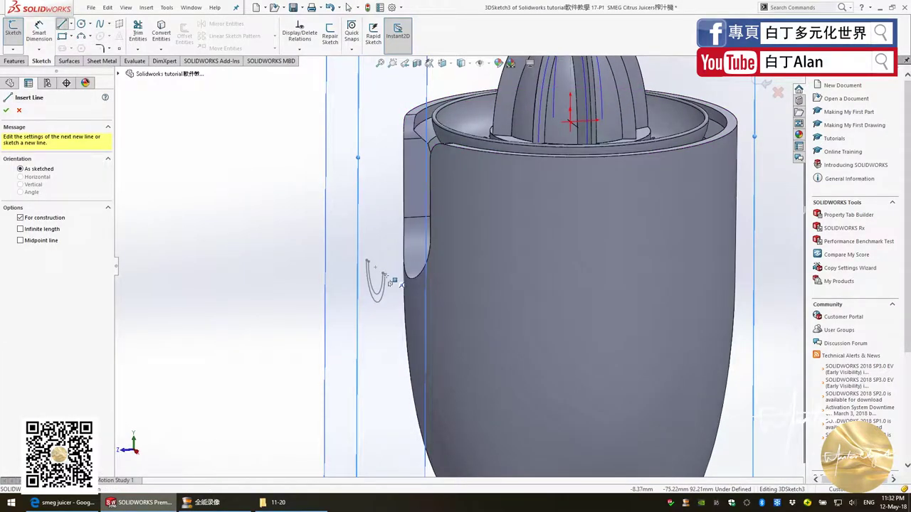
{"action": "left_click", "coordinate": [382, 273]}
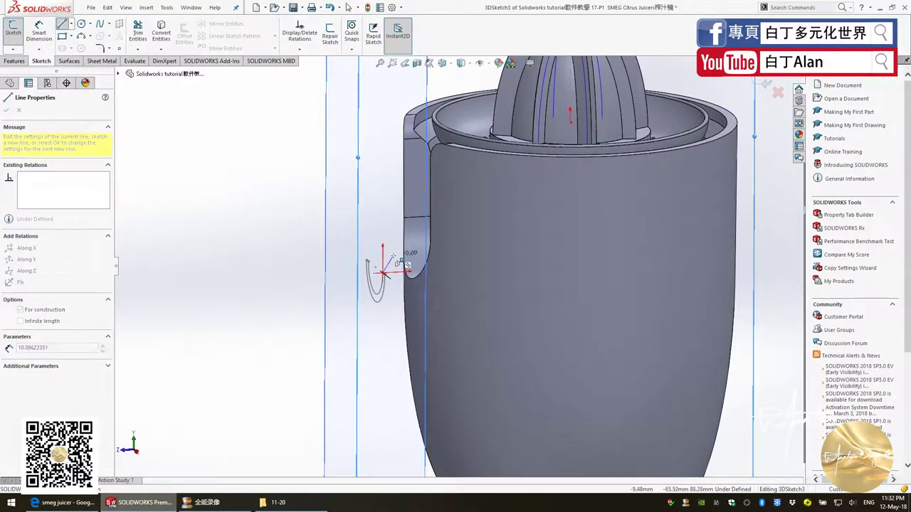
{"action": "key", "text": "ctrl+4"}
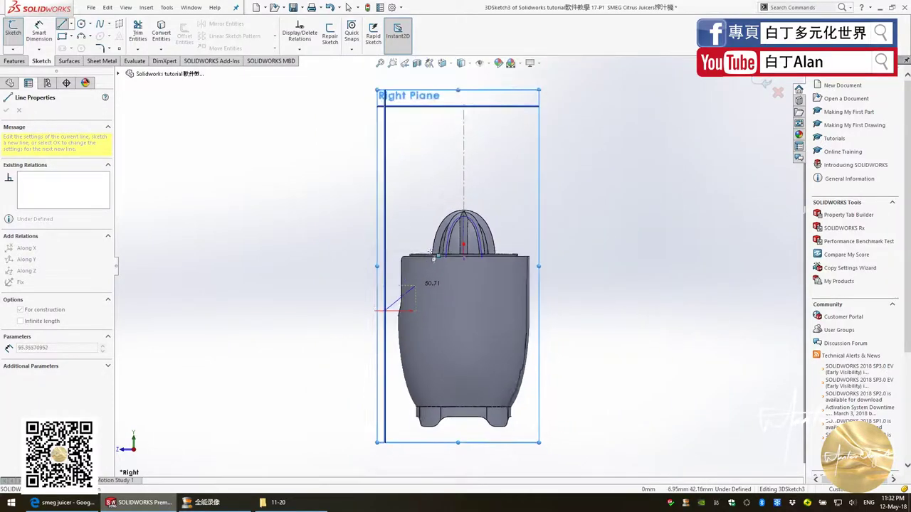
{"action": "scroll", "coordinate": [437, 210], "scroll_direction": "down", "scroll_amount": 3}
{"action": "scroll", "coordinate": [441, 295], "scroll_direction": "down", "scroll_amount": 2}
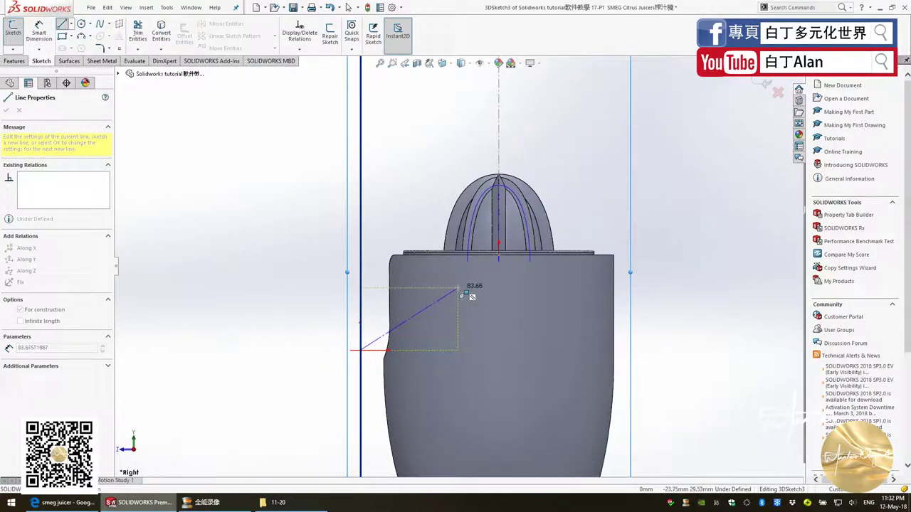
{"action": "left_click", "coordinate": [458, 288]}
{"action": "key", "text": "Escape"}
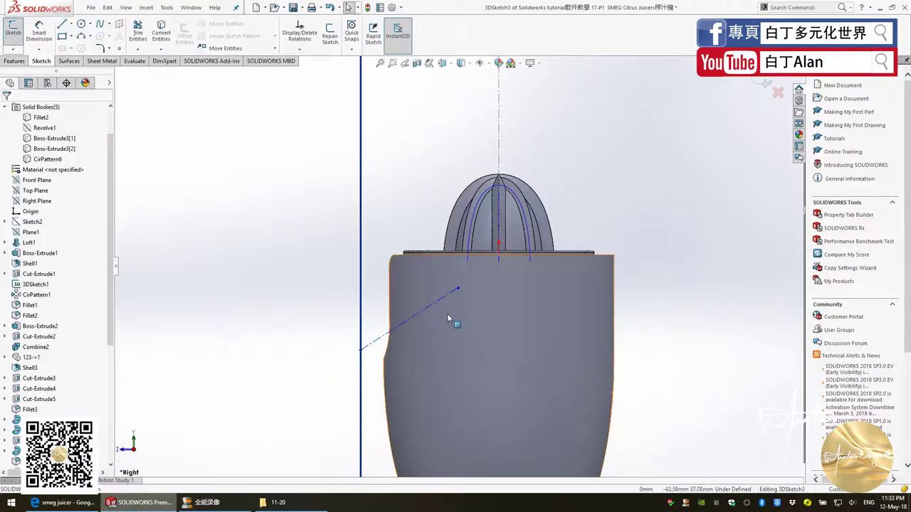
Step: Exit the 3D sketch and orbit the juicer to a tilted view
{"action": "mouse_move", "coordinate": [443, 313]}
{"action": "middle_mouse_down"}
{"action": "mouse_move", "coordinate": [464, 319]}
{"action": "mouse_move", "coordinate": [420, 364]}
{"action": "middle_mouse_up"}
{"action": "left_click", "coordinate": [367, 7]}
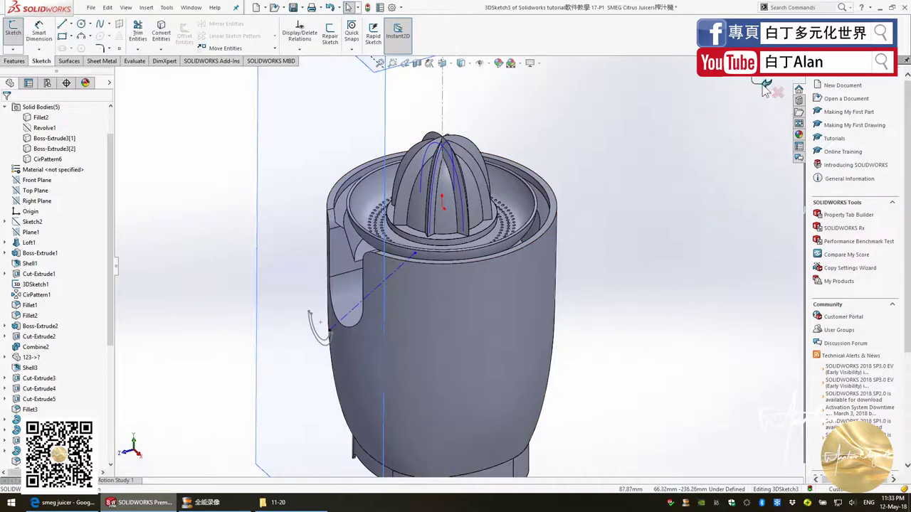
{"action": "middle_click_drag", "start_coordinate": [405, 223], "coordinate": [351, 392]}
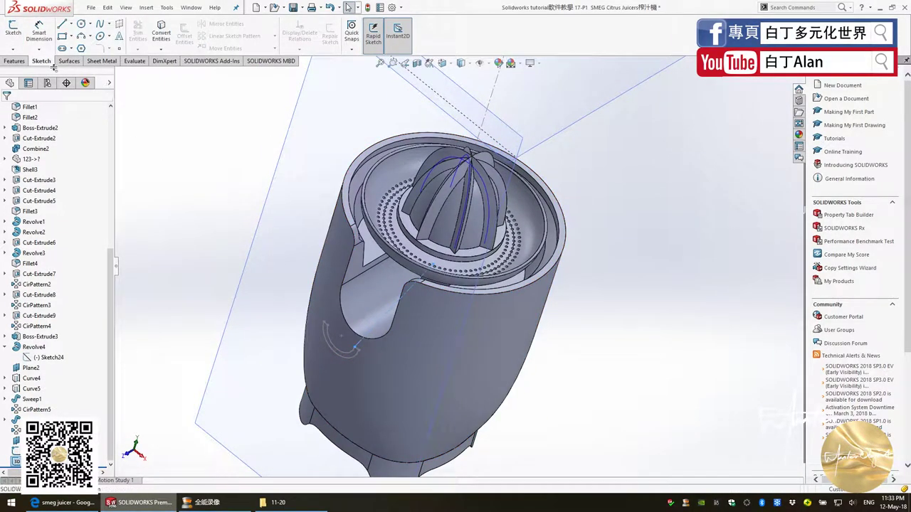
{"action": "left_click", "coordinate": [25, 62]}
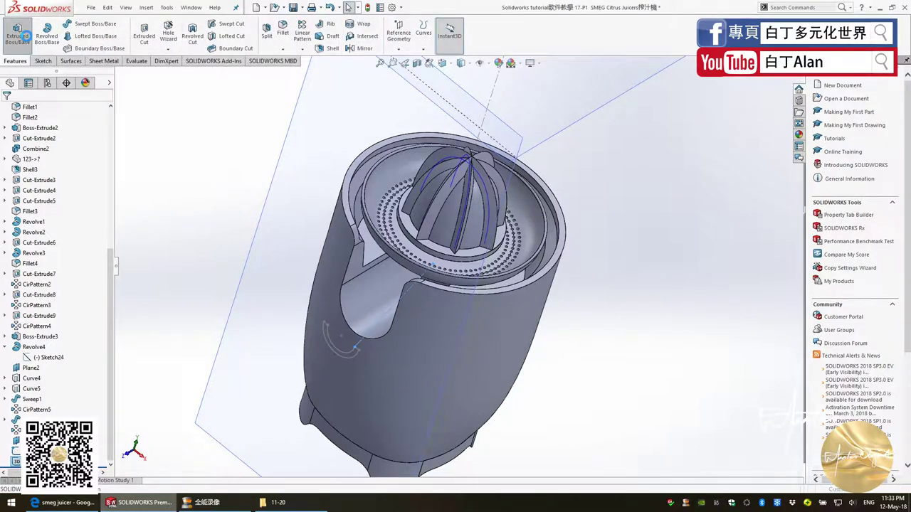
{"action": "left_click", "coordinate": [24, 35]}
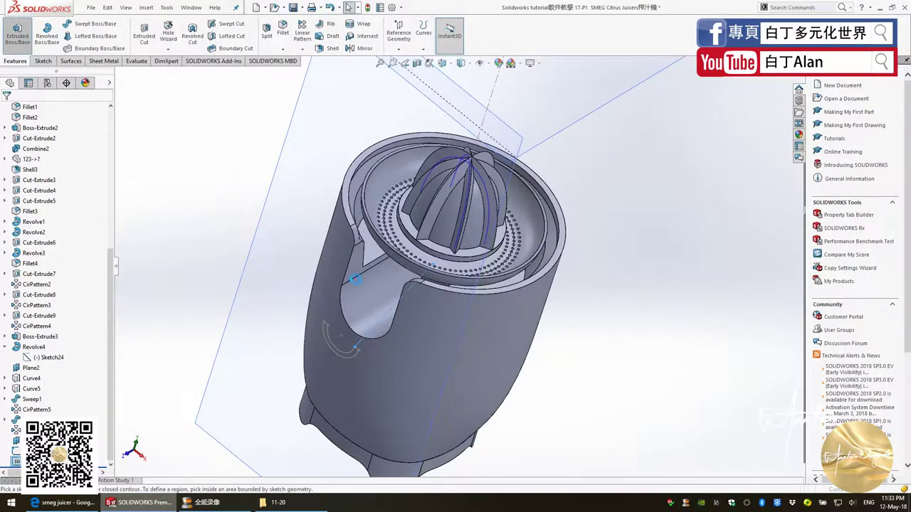
{"action": "left_click", "coordinate": [336, 351]}
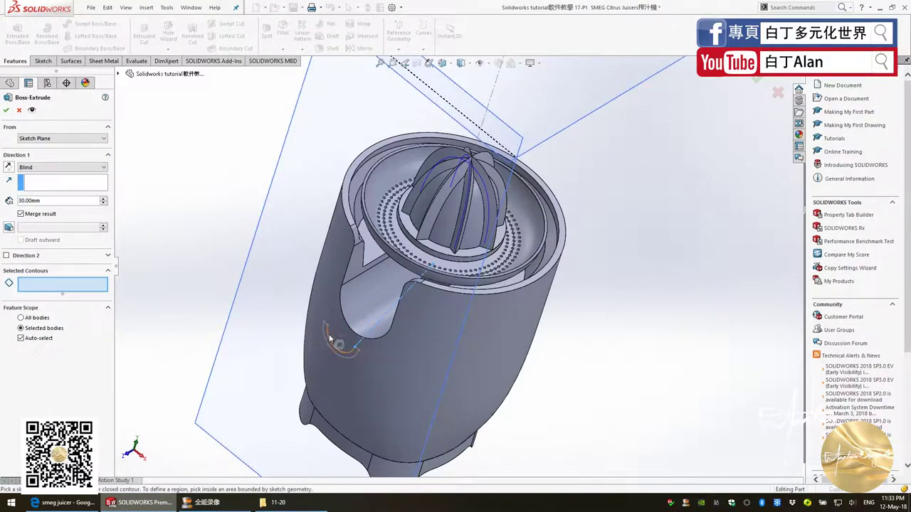
{"action": "key", "text": "Escape"}
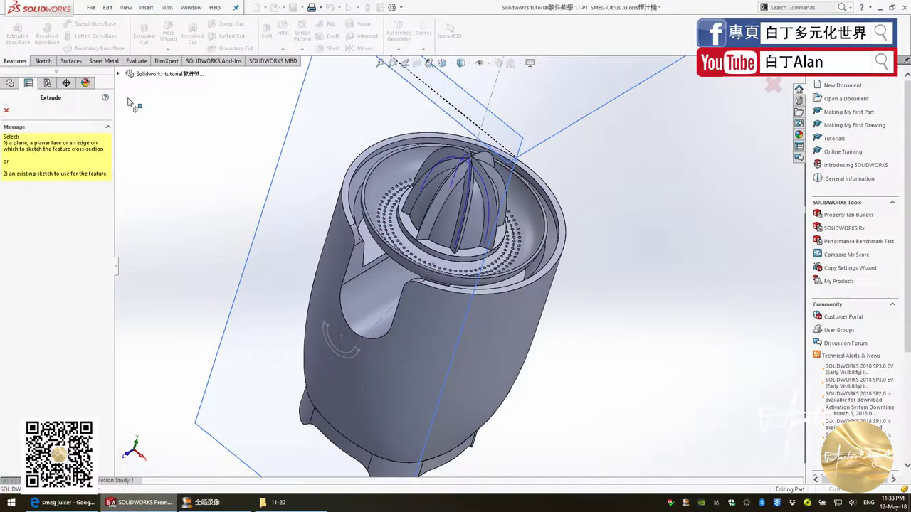
{"action": "left_click", "coordinate": [119, 74]}
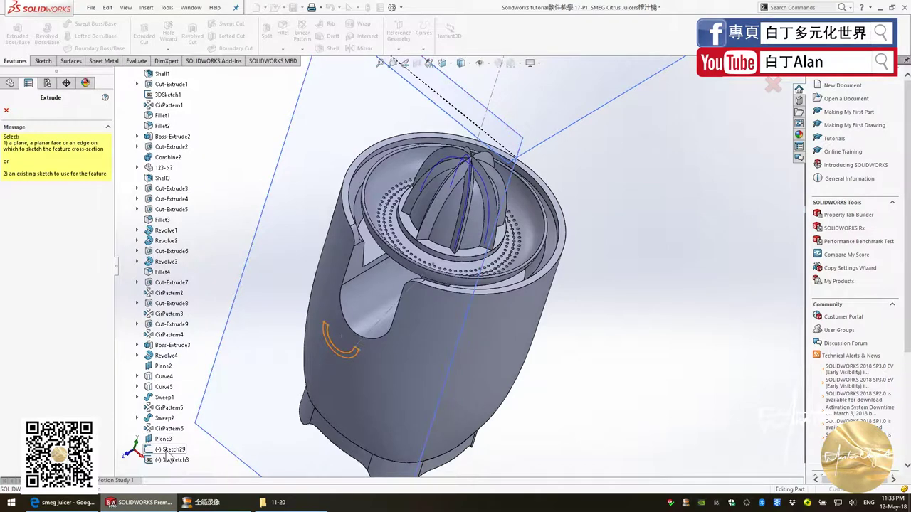
{"action": "left_click", "coordinate": [165, 450]}
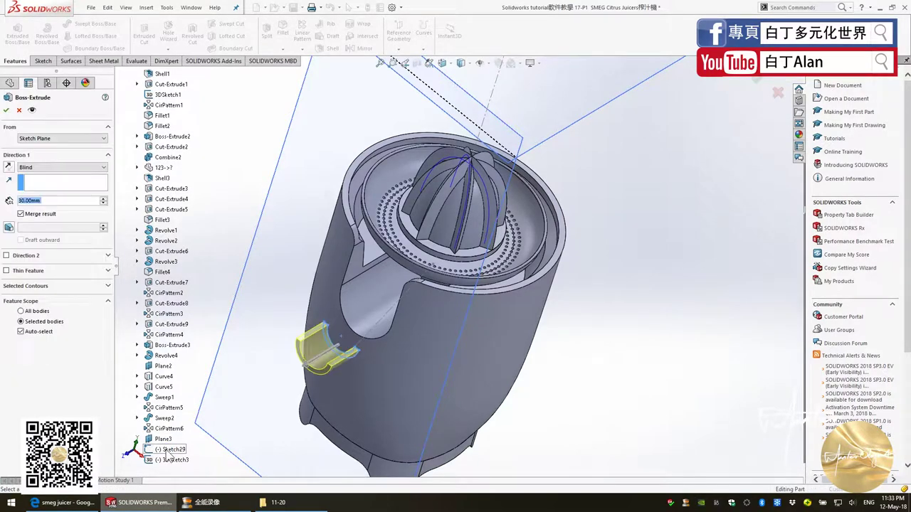
{"action": "left_click", "coordinate": [34, 169]}
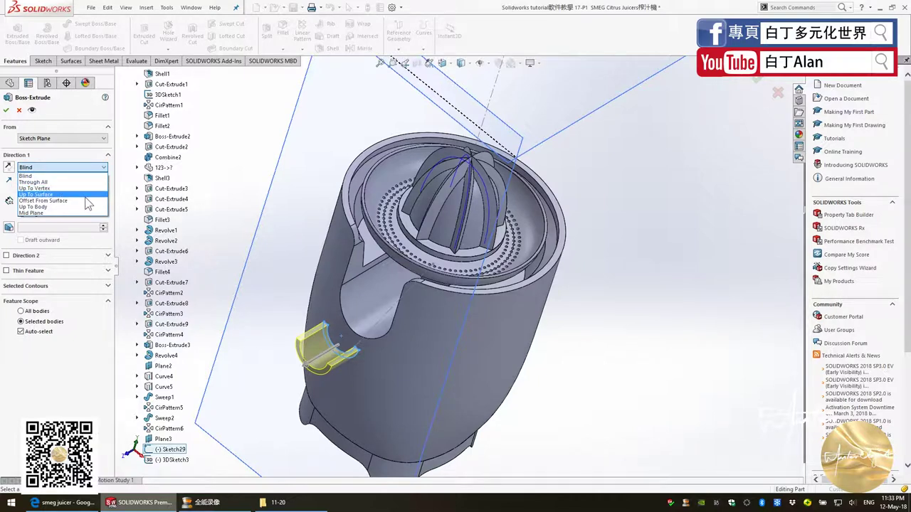
{"action": "left_click", "coordinate": [29, 176]}
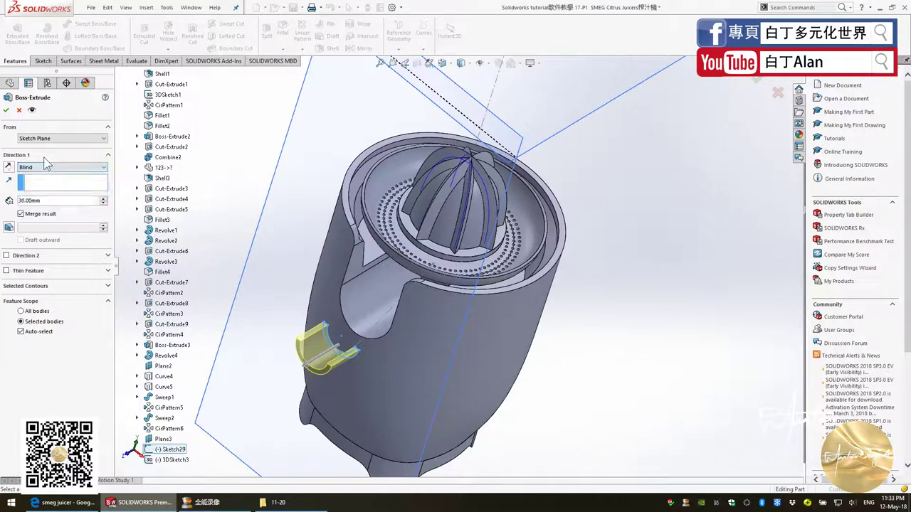
{"action": "left_click", "coordinate": [52, 139]}
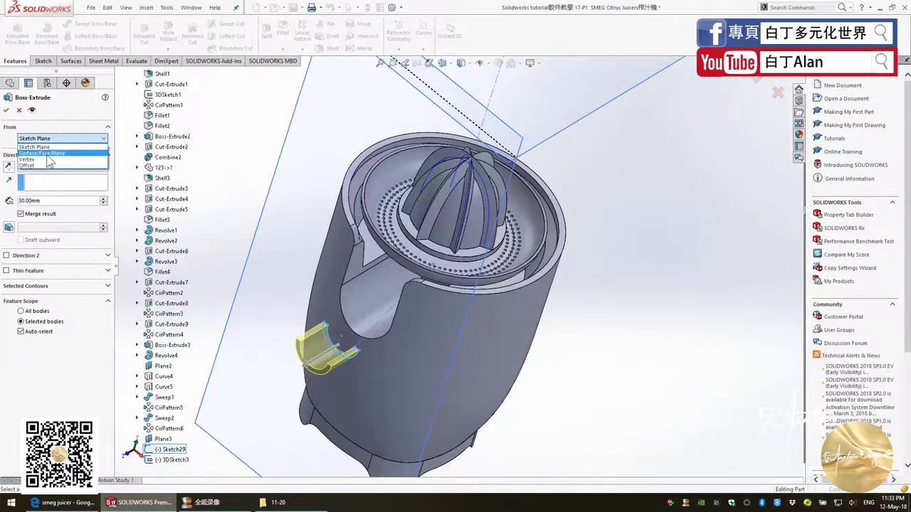
{"action": "left_click", "coordinate": [47, 153]}
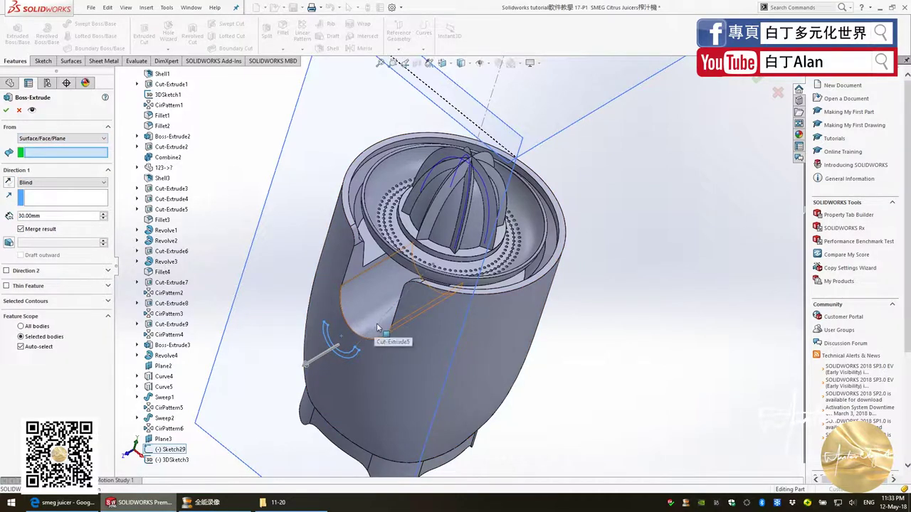
{"action": "left_click", "coordinate": [299, 212]}
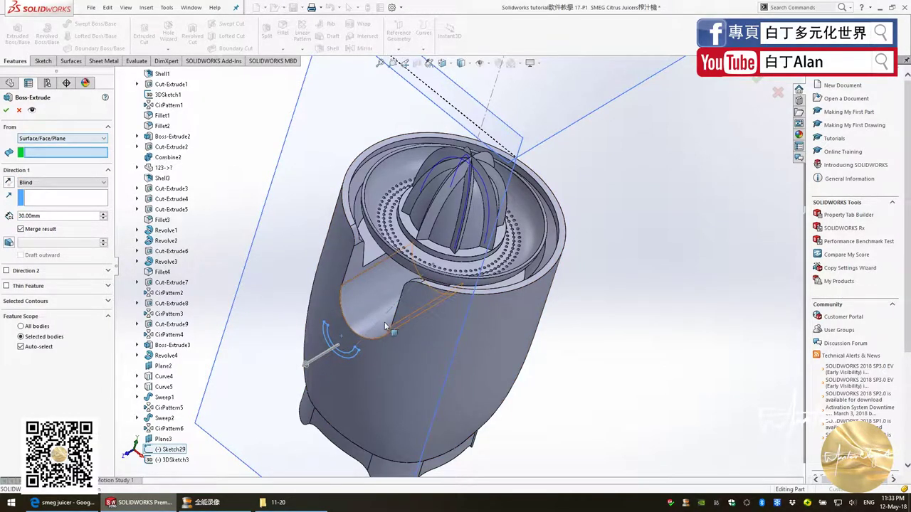
{"action": "left_click", "coordinate": [32, 140]}
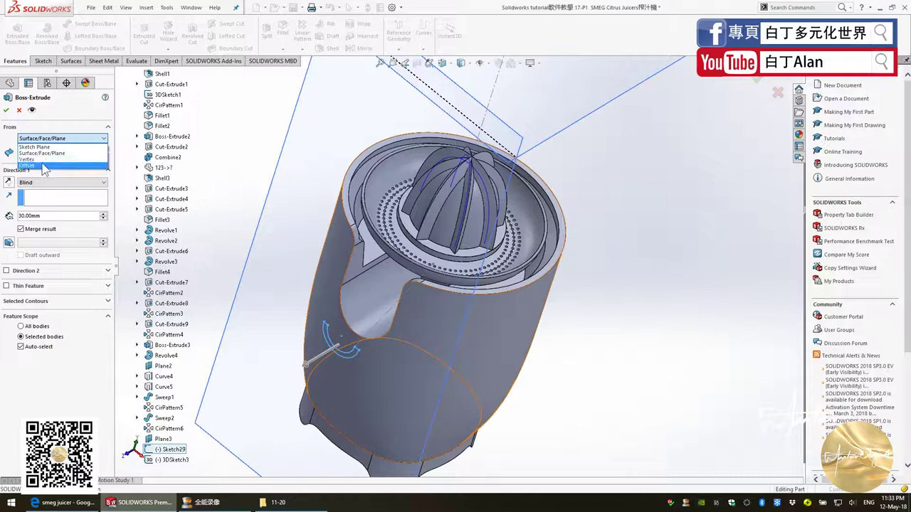
{"action": "left_click", "coordinate": [47, 165]}
{"action": "left_click", "coordinate": [44, 140]}
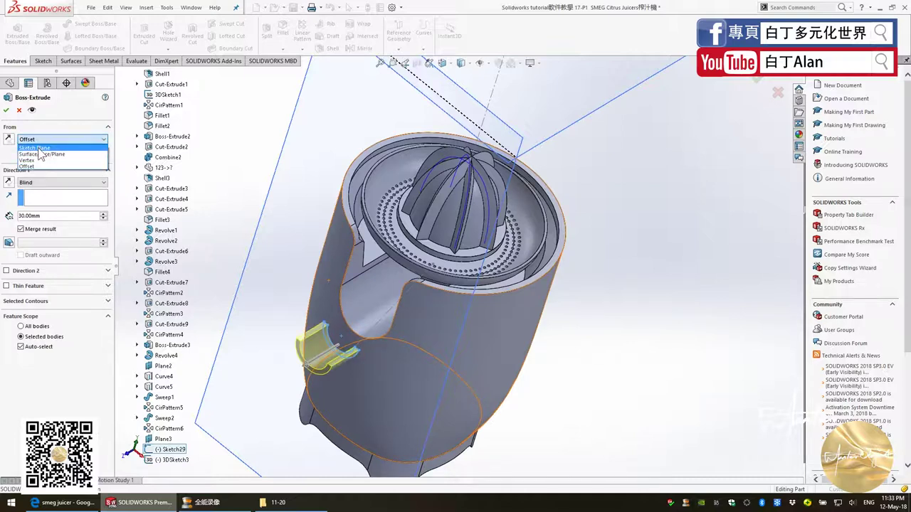
{"action": "left_click", "coordinate": [44, 148]}
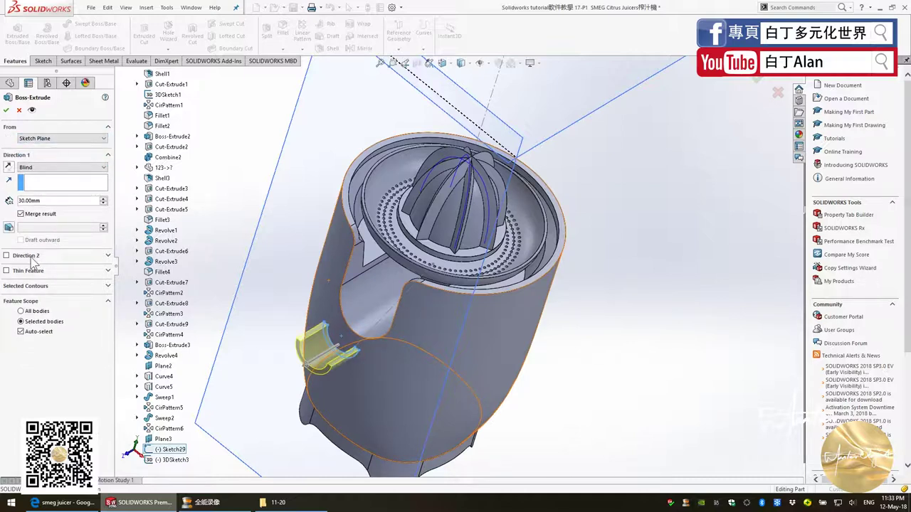
{"action": "left_click", "coordinate": [9, 227]}
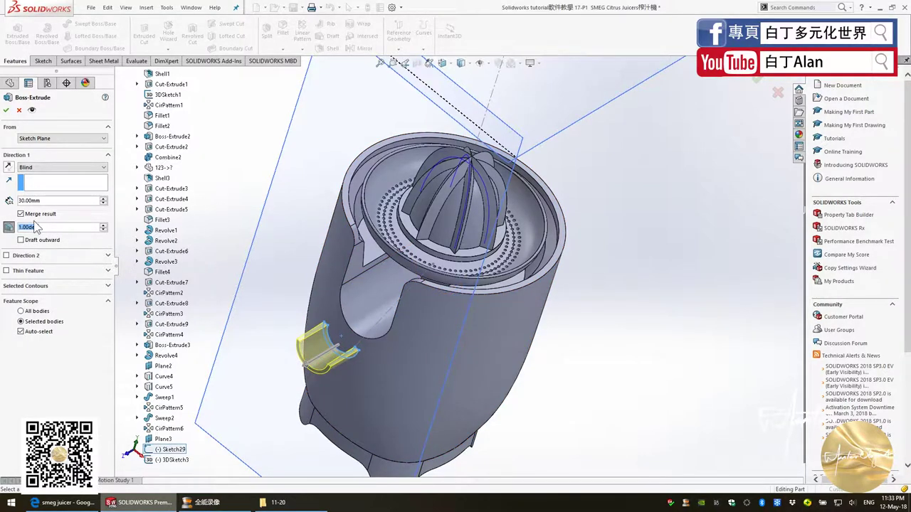
{"action": "type", "text": "45"}
{"action": "key", "text": "Return"}
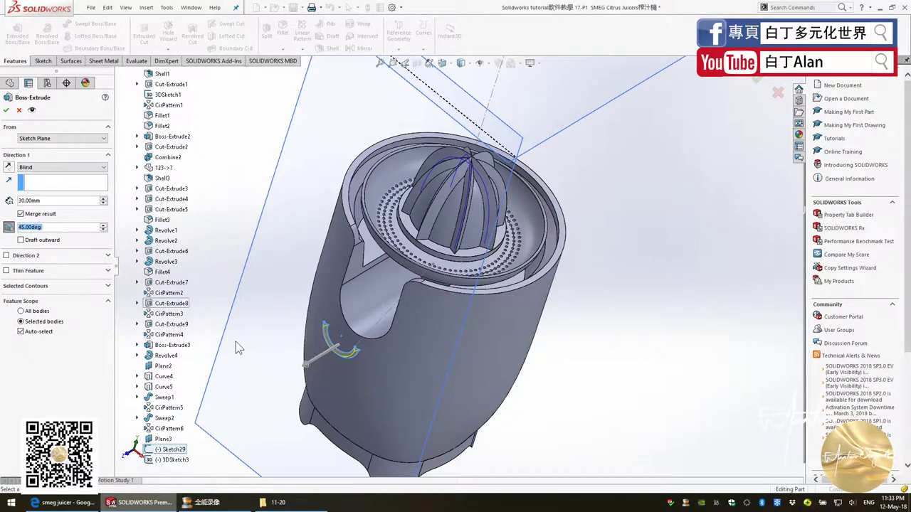
{"action": "middle_click_drag", "start_coordinate": [253, 319], "coordinate": [164, 277]}
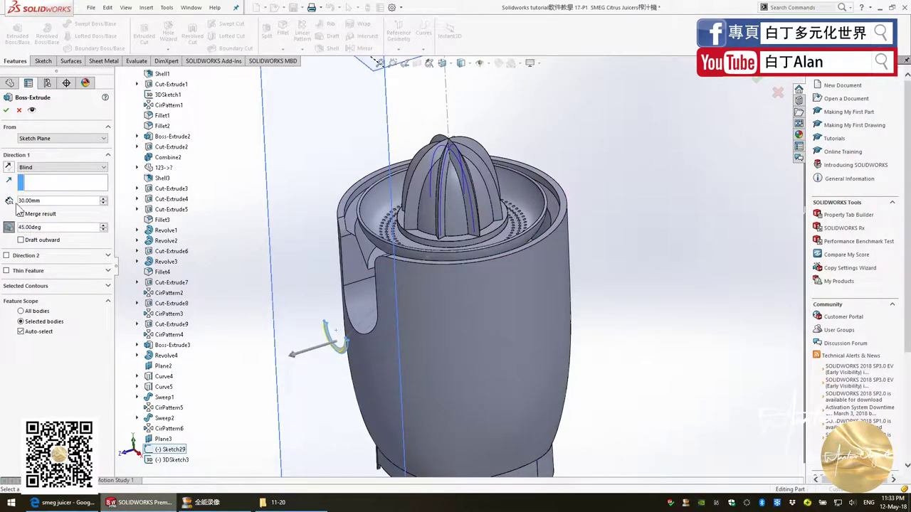
{"action": "left_click", "coordinate": [8, 168]}
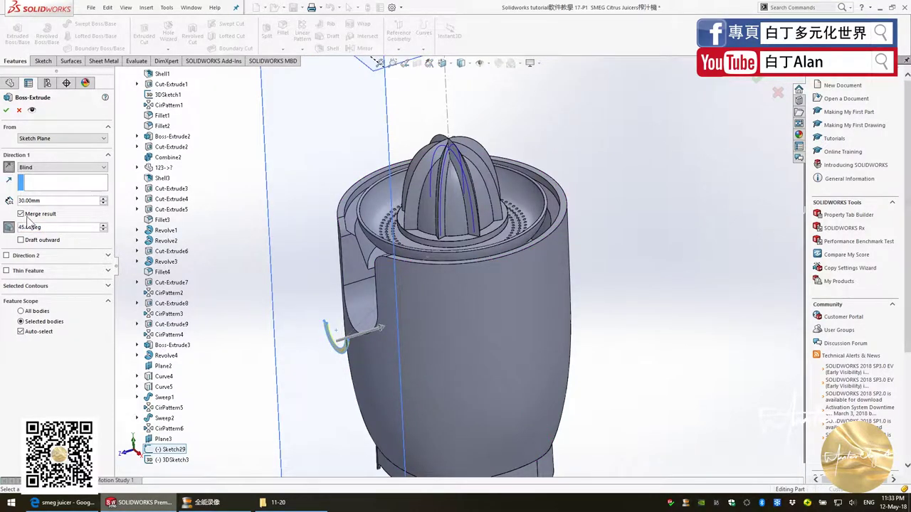
{"action": "double_click", "coordinate": [46, 202]}
{"action": "type", "text": "50"}
{"action": "key", "text": "Return"}
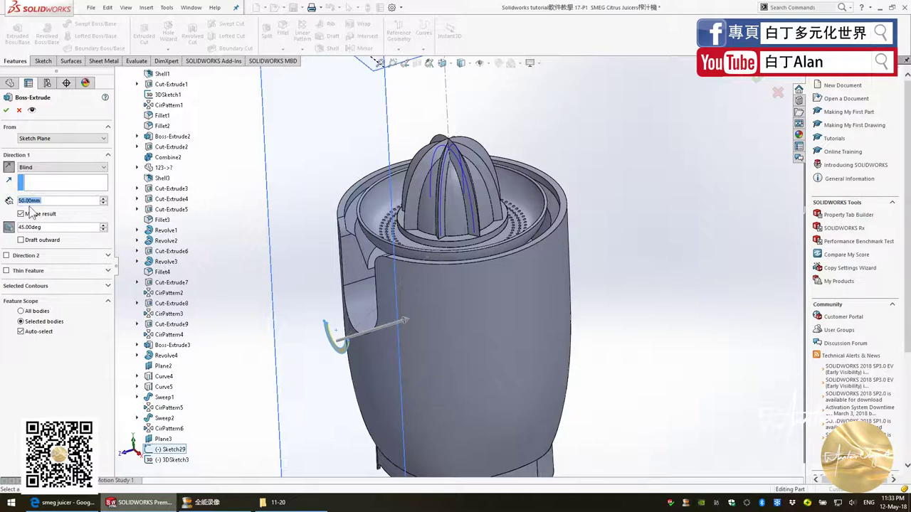
{"action": "double_click", "coordinate": [48, 227]}
{"action": "type", "text": "30"}
{"action": "key", "text": "Return"}
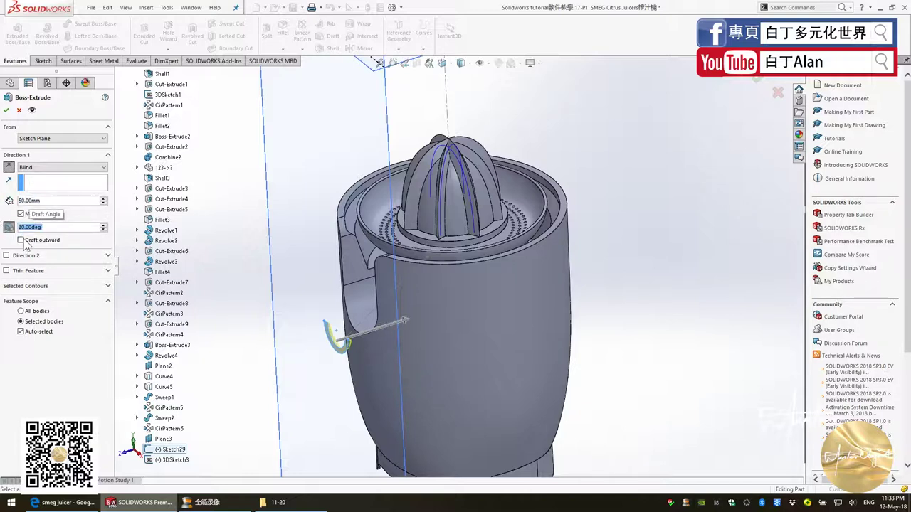
{"action": "left_click", "coordinate": [19, 110]}
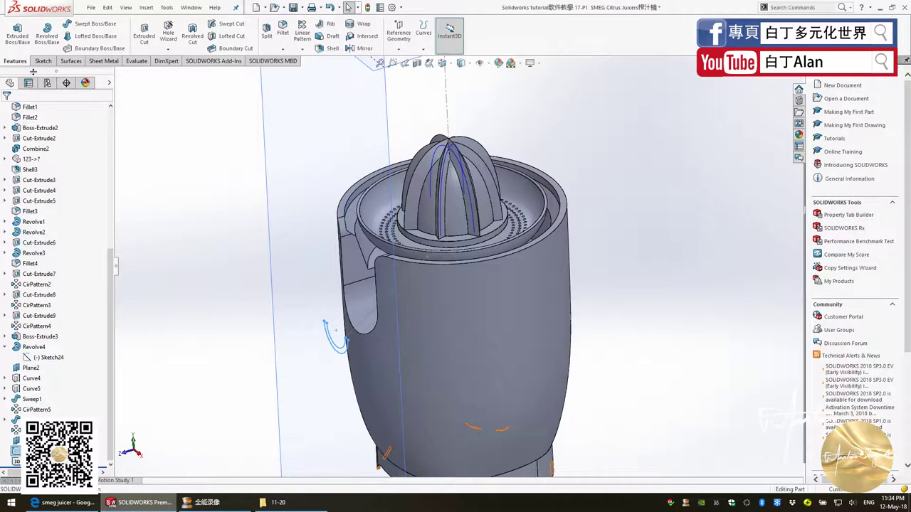
{"action": "left_click", "coordinate": [91, 24]}
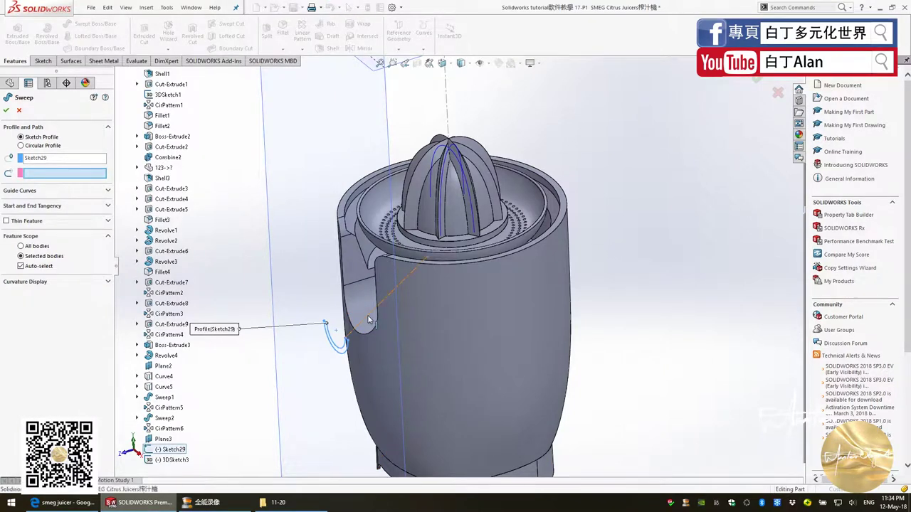
{"action": "left_click", "coordinate": [368, 318]}
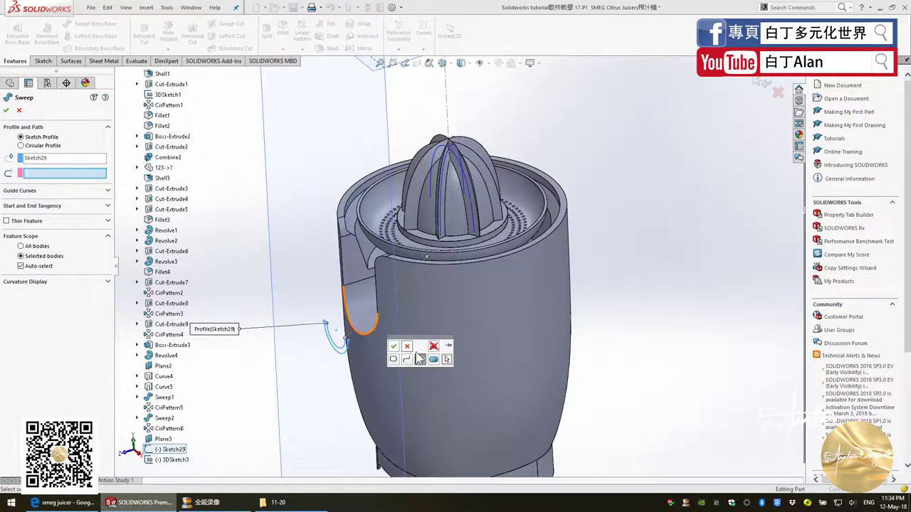
{"action": "key", "text": "Escape"}
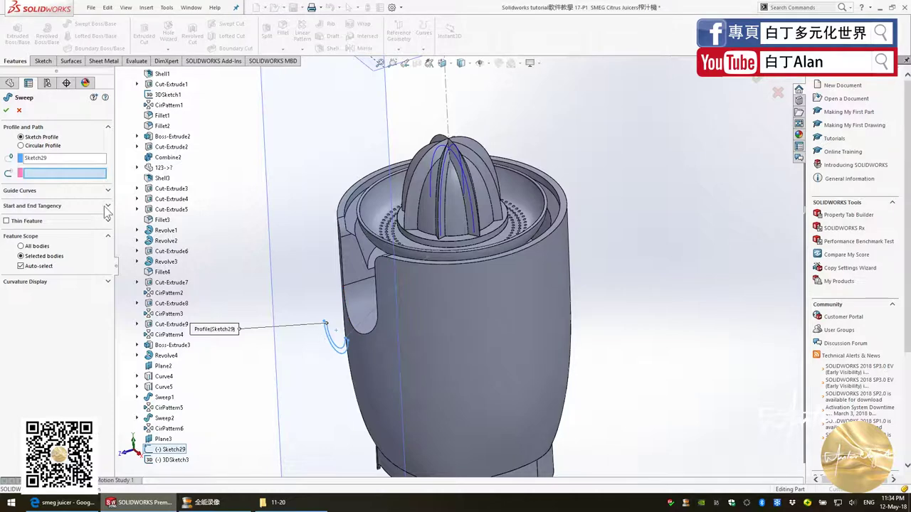
{"action": "left_click", "coordinate": [19, 110]}
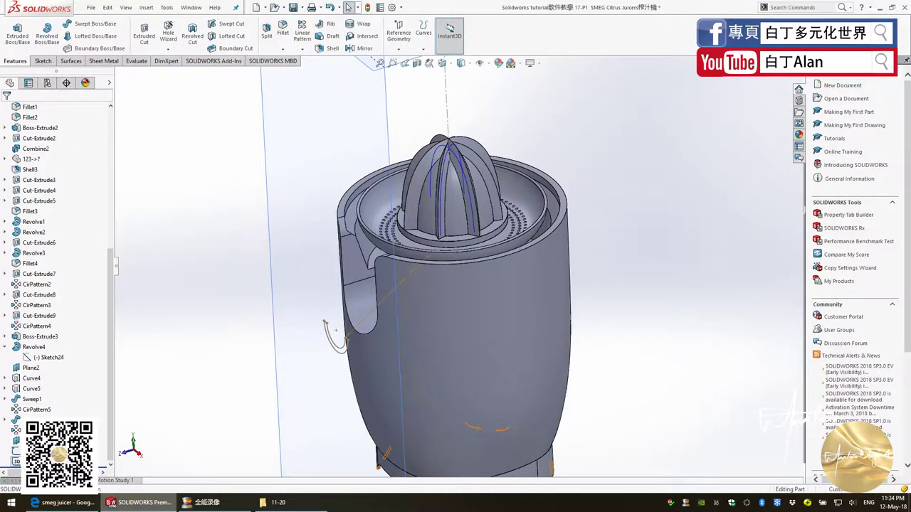
Step: Reopen 3DSketch3 and draw a line from the spout edge to the juicer's centre
{"action": "right_click", "coordinate": [37, 325]}
{"action": "left_click", "coordinate": [50, 308]}
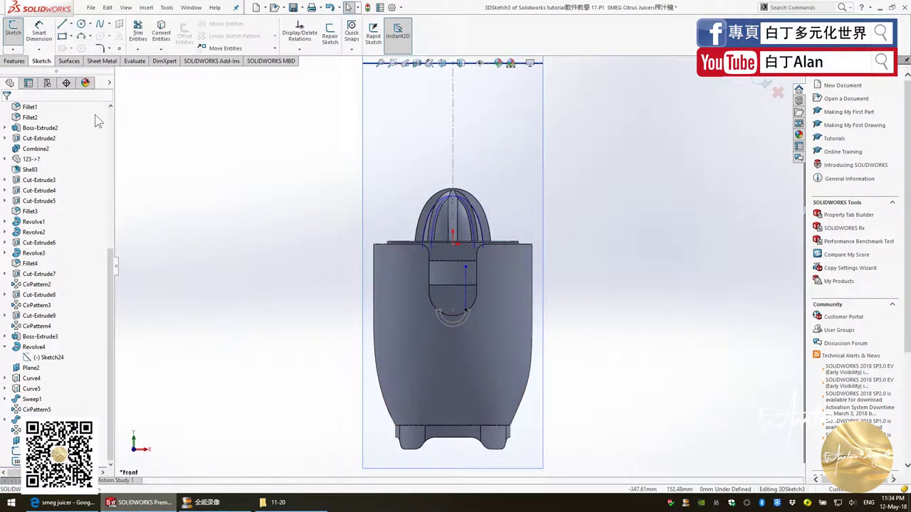
{"action": "left_click", "coordinate": [62, 25]}
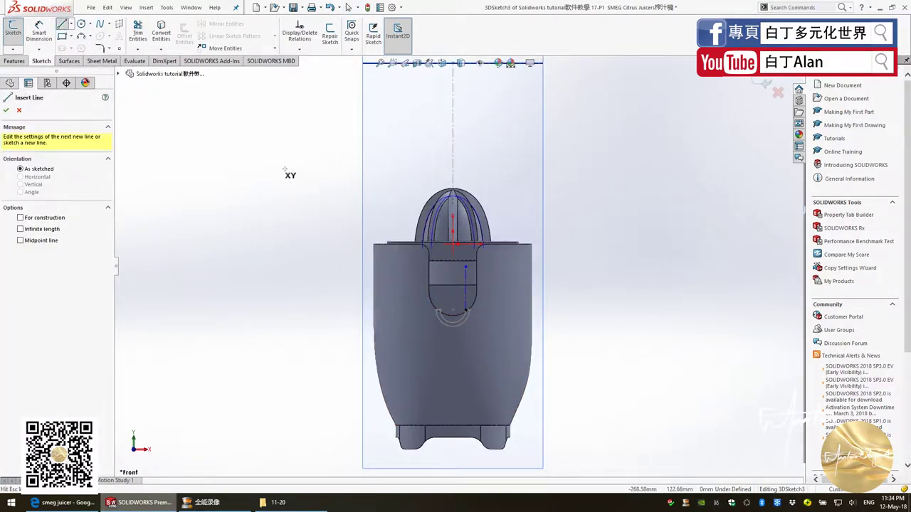
{"action": "key", "text": "ctrl+2"}
{"action": "mouse_move", "coordinate": [432, 324]}
{"action": "middle_mouse_down"}
{"action": "mouse_move", "coordinate": [306, 270]}
{"action": "mouse_move", "coordinate": [285, 275]}
{"action": "middle_mouse_up"}
{"action": "scroll", "coordinate": [306, 270], "scroll_direction": "down", "scroll_amount": 3}
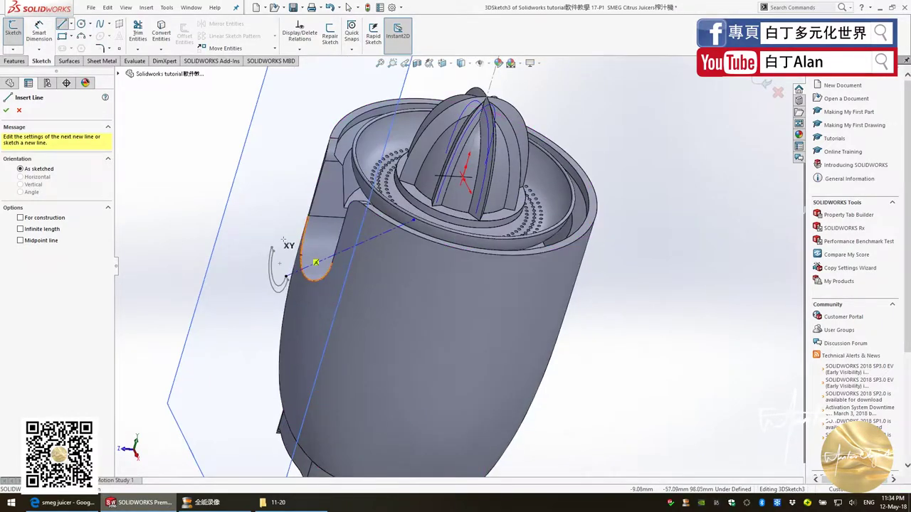
{"action": "left_click", "coordinate": [286, 275]}
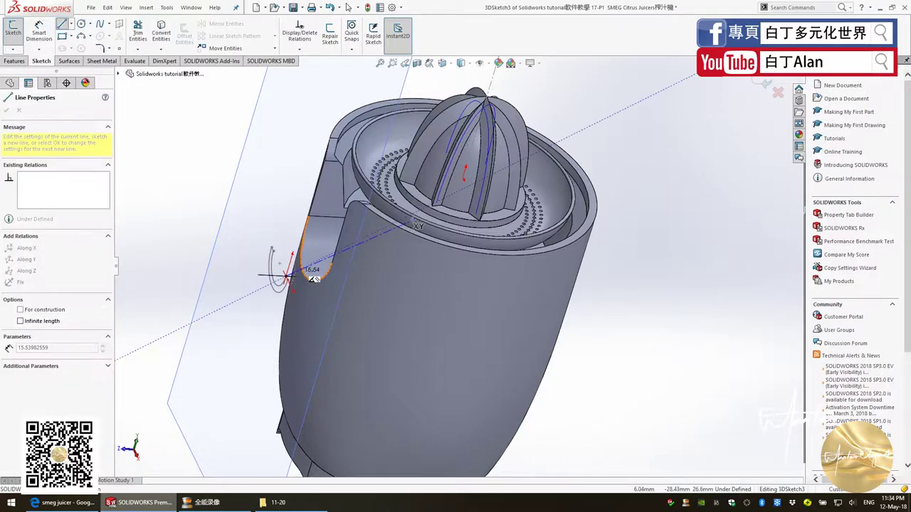
{"action": "left_click", "coordinate": [402, 225]}
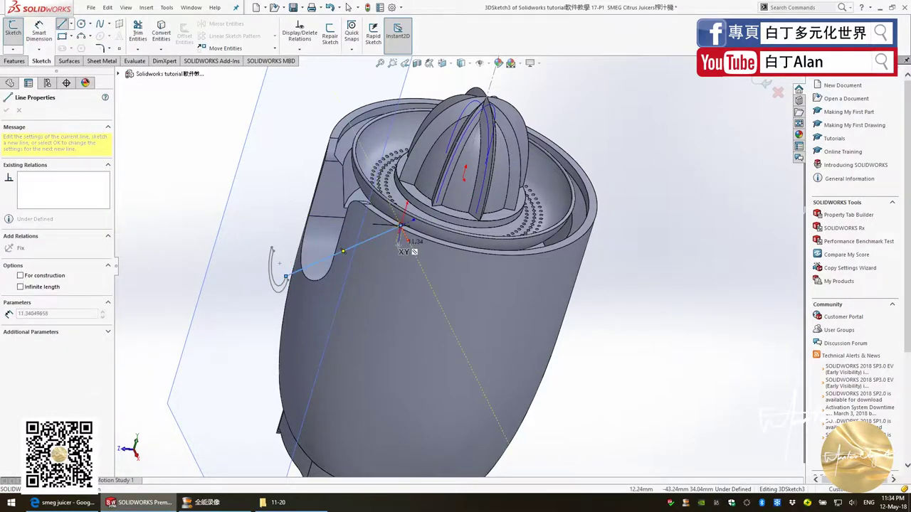
{"action": "key", "text": "Escape"}
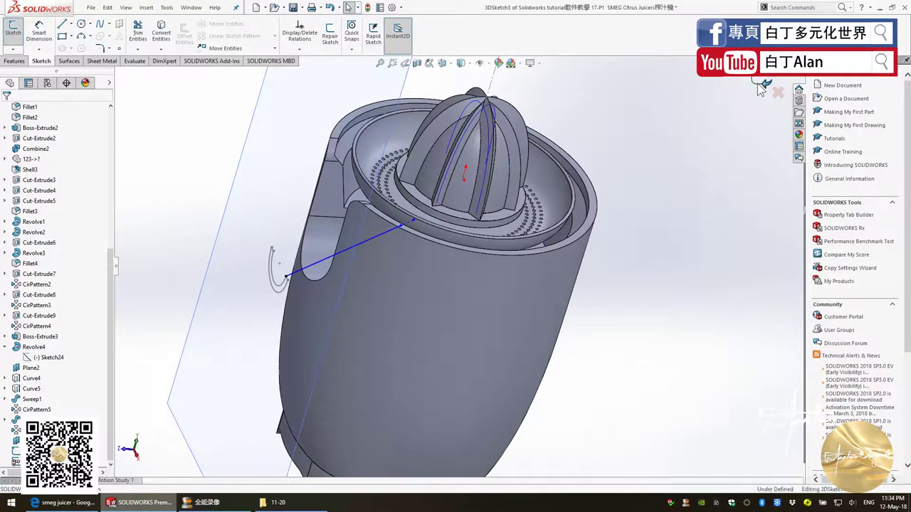
Step: Sweep the Sketch29 half-ring along 3DSketch3 to form the half-pipe spout
{"action": "left_click", "coordinate": [765, 84]}
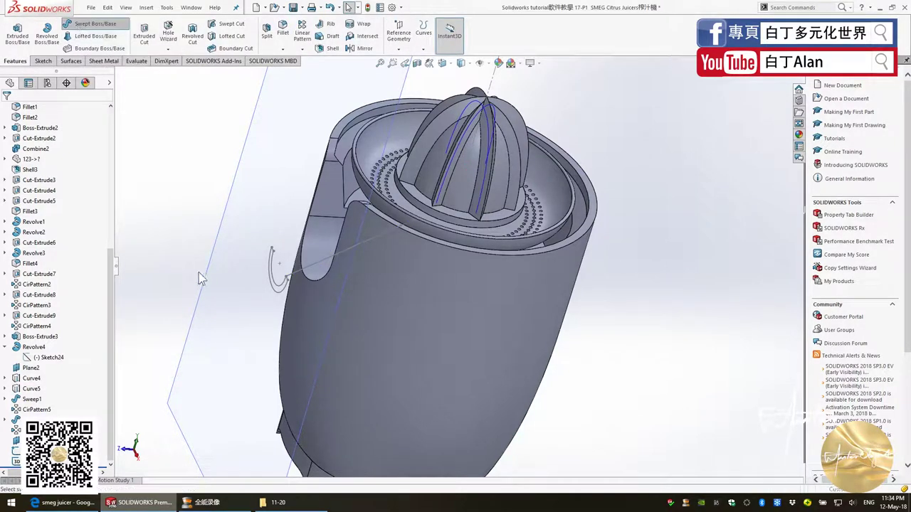
{"action": "left_click", "coordinate": [273, 276]}
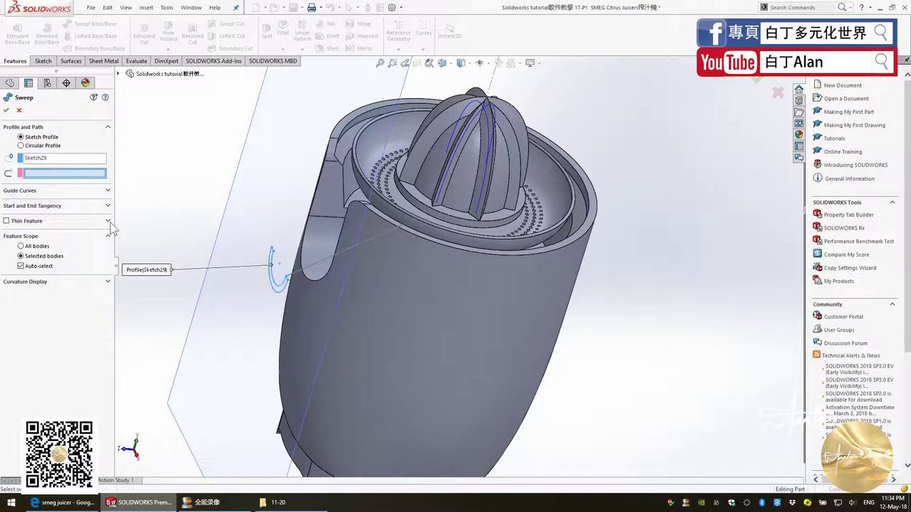
{"action": "left_click", "coordinate": [321, 254]}
{"action": "mouse_move", "coordinate": [327, 263]}
{"action": "middle_mouse_down"}
{"action": "mouse_move", "coordinate": [379, 279]}
{"action": "mouse_move", "coordinate": [375, 266]}
{"action": "middle_mouse_up"}
{"action": "key", "text": "alt+Tab"}
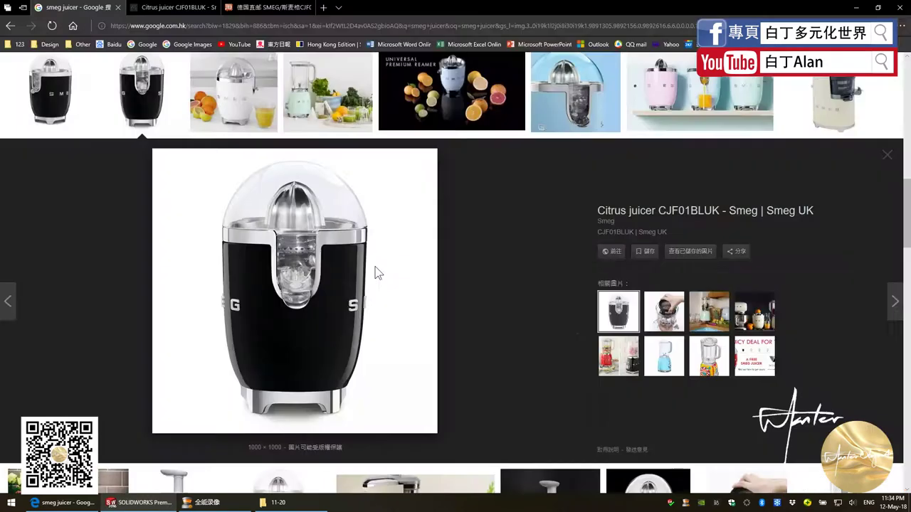
{"action": "key", "text": "alt+Tab"}
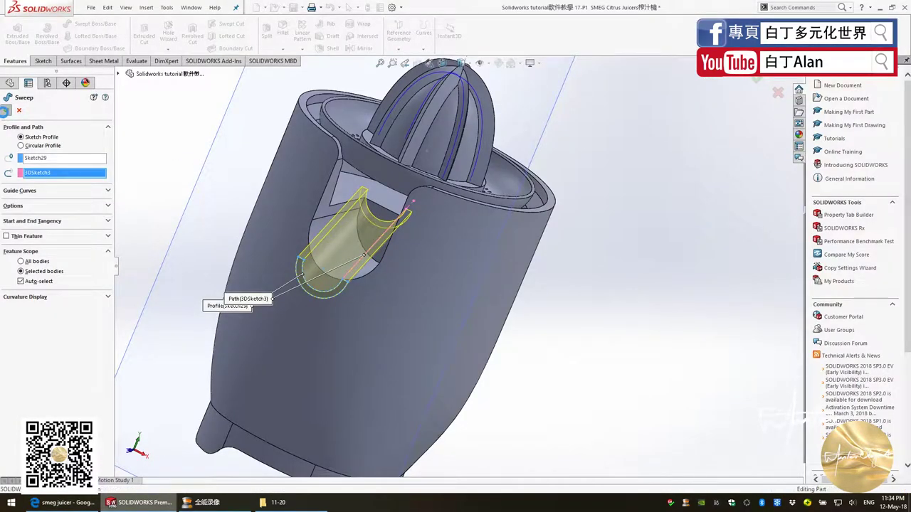
{"action": "left_click", "coordinate": [6, 111]}
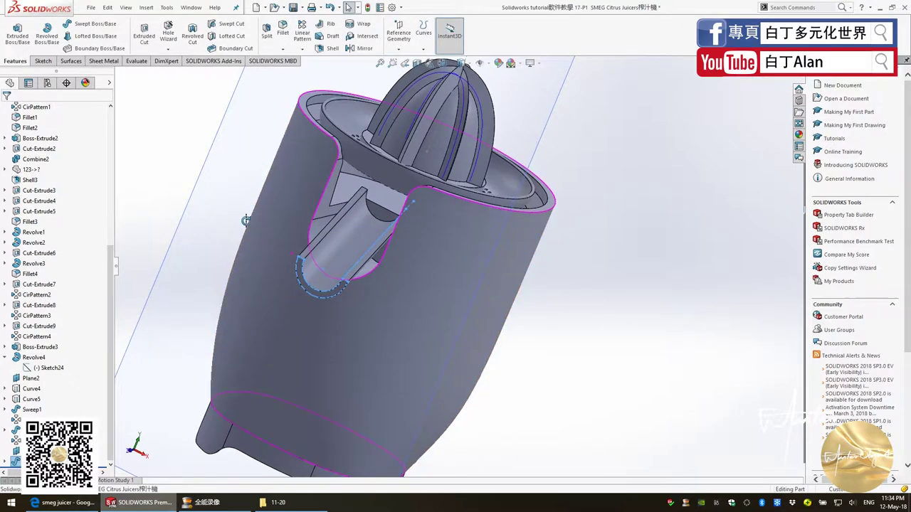
Step: Turn the juicer upright with the spout on the left and select the Right Plane
{"action": "middle_click_drag", "start_coordinate": [246, 220], "coordinate": [170, 228]}
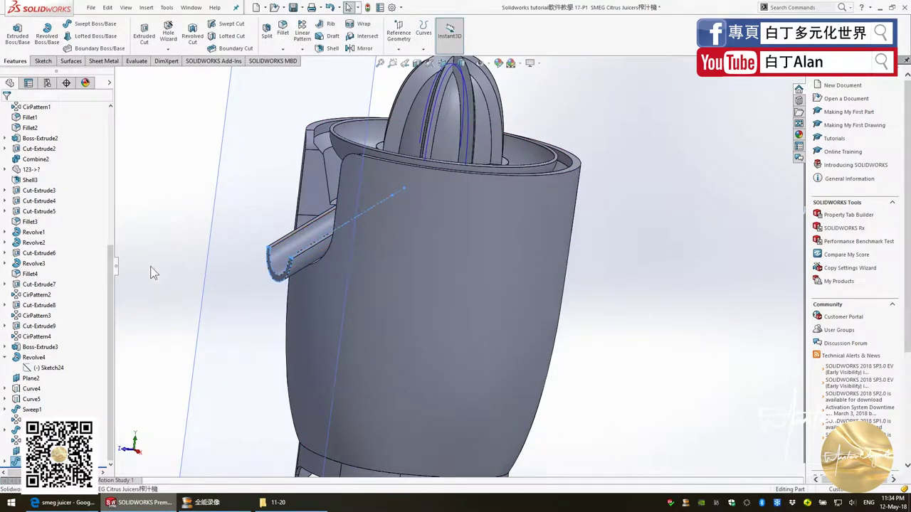
{"action": "scroll", "coordinate": [50, 202], "scroll_direction": "up", "scroll_amount": 6}
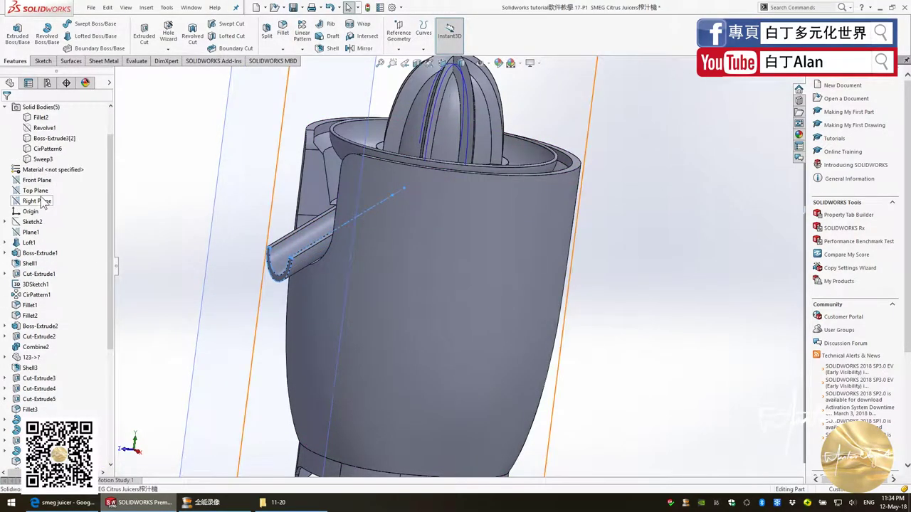
{"action": "left_click", "coordinate": [39, 201]}
Step: View the Right Plane head-on, then compare with the enlarged red Smeg juicer photo
{"action": "key", "text": "ctrl+8"}
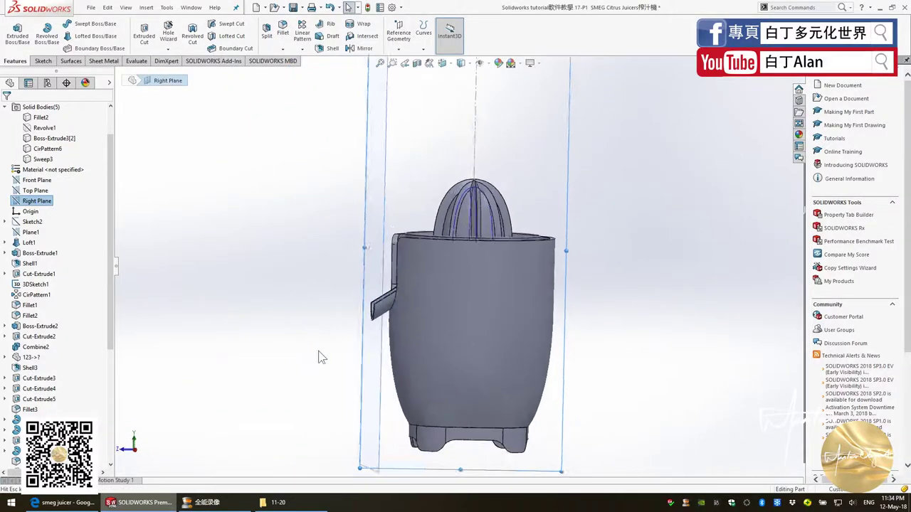
{"action": "scroll", "coordinate": [319, 356], "scroll_direction": "down", "scroll_amount": 3}
{"action": "scroll", "coordinate": [406, 321], "scroll_direction": "down", "scroll_amount": 3}
{"action": "key", "text": "alt+Tab"}
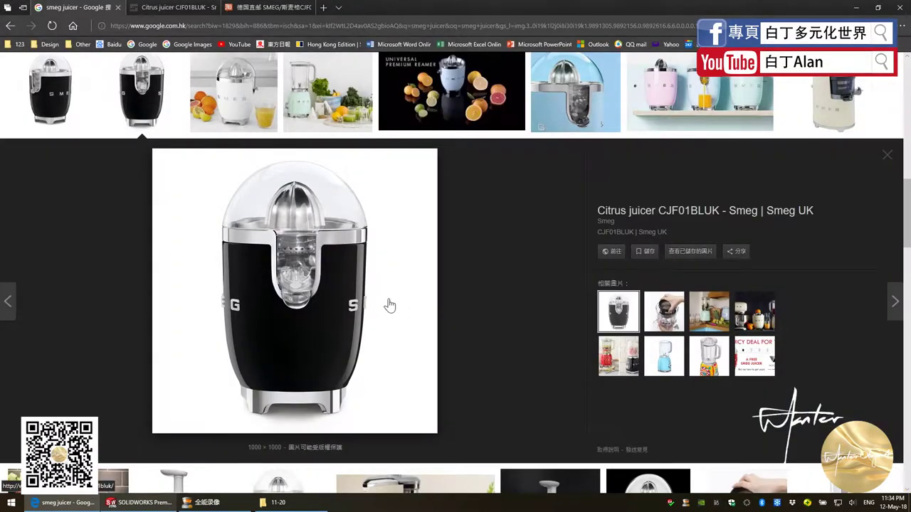
{"action": "scroll", "coordinate": [92, 117], "scroll_direction": "up", "scroll_amount": 4}
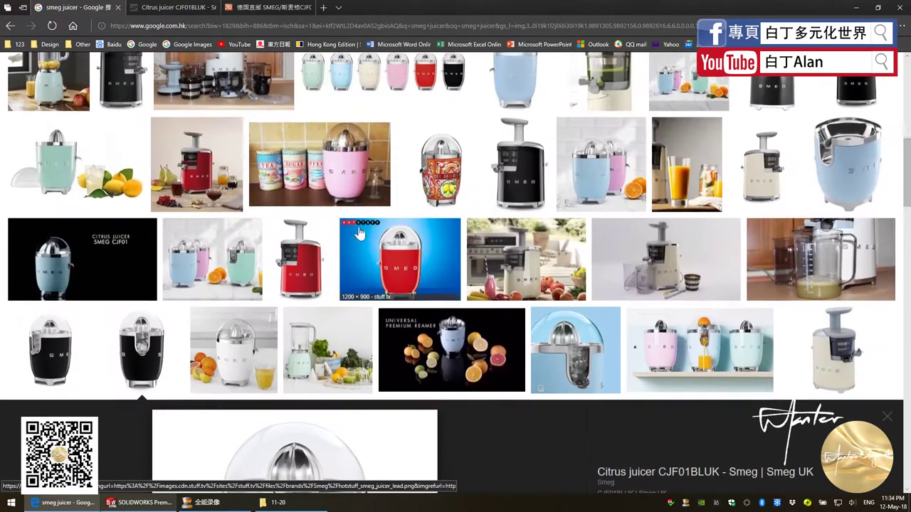
{"action": "left_click", "coordinate": [397, 278]}
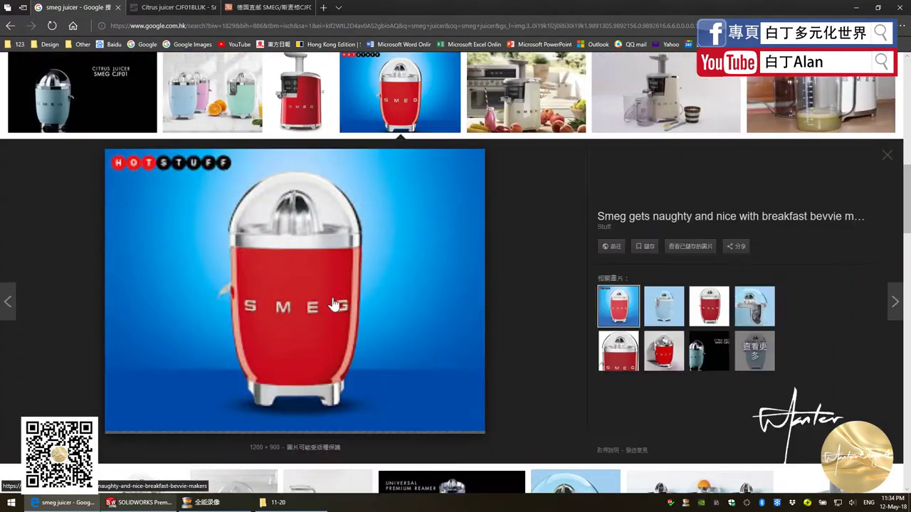
{"action": "key", "text": "alt+Tab"}
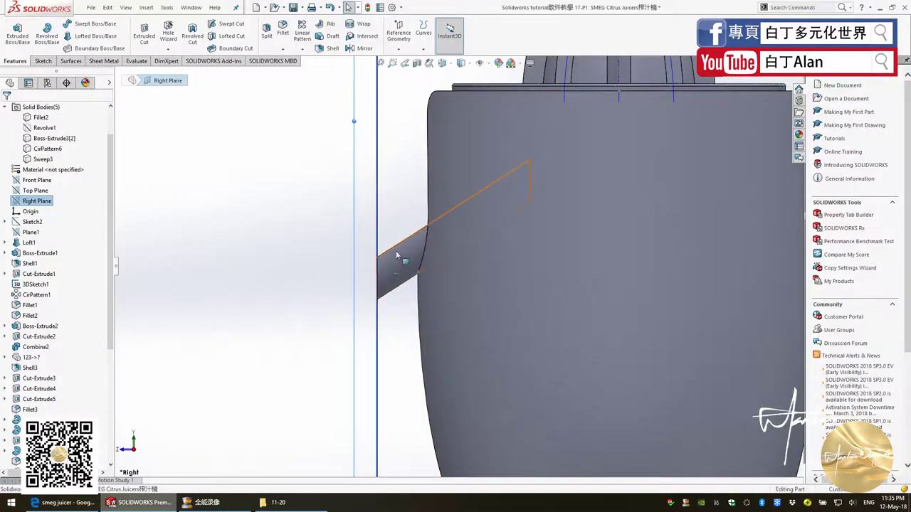
Step: Sketch a 3-point arc on the Right Plane along the spout's outer end
{"action": "scroll", "coordinate": [402, 320], "scroll_direction": "down", "scroll_amount": 1}
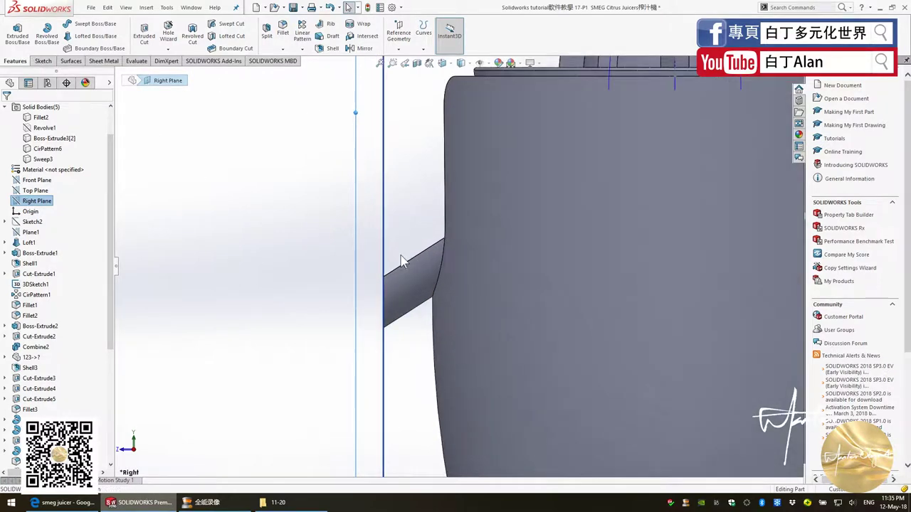
{"action": "scroll", "coordinate": [405, 325], "scroll_direction": "down", "scroll_amount": 1}
{"action": "left_click", "coordinate": [43, 61]}
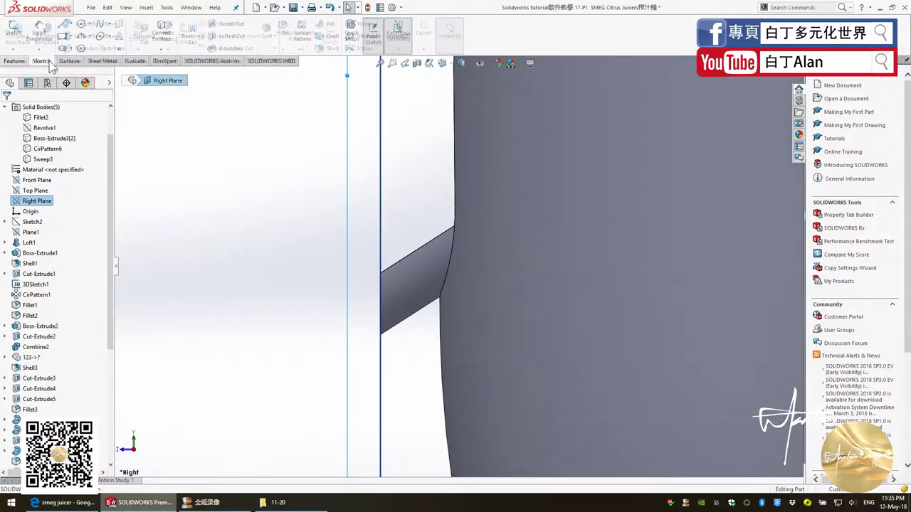
{"action": "left_click", "coordinate": [81, 37]}
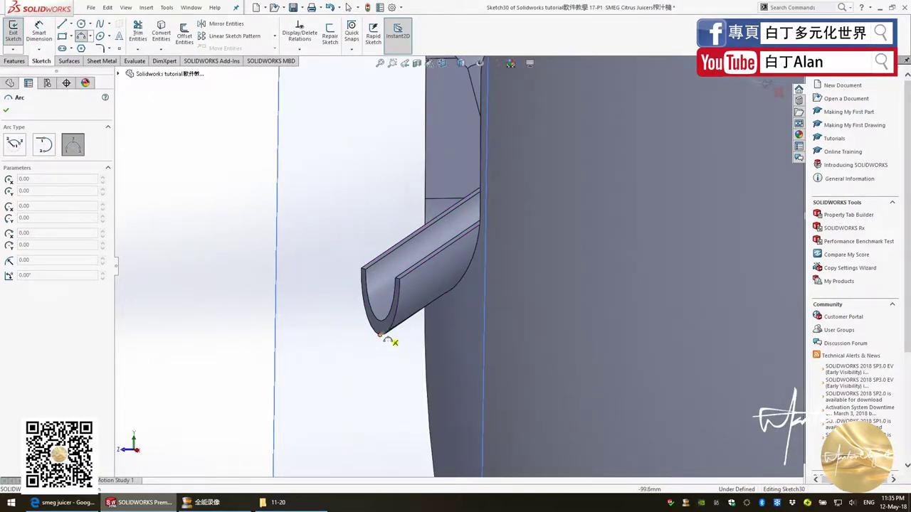
{"action": "key", "text": "f"}
{"action": "scroll", "coordinate": [393, 297], "scroll_direction": "up", "scroll_amount": 5}
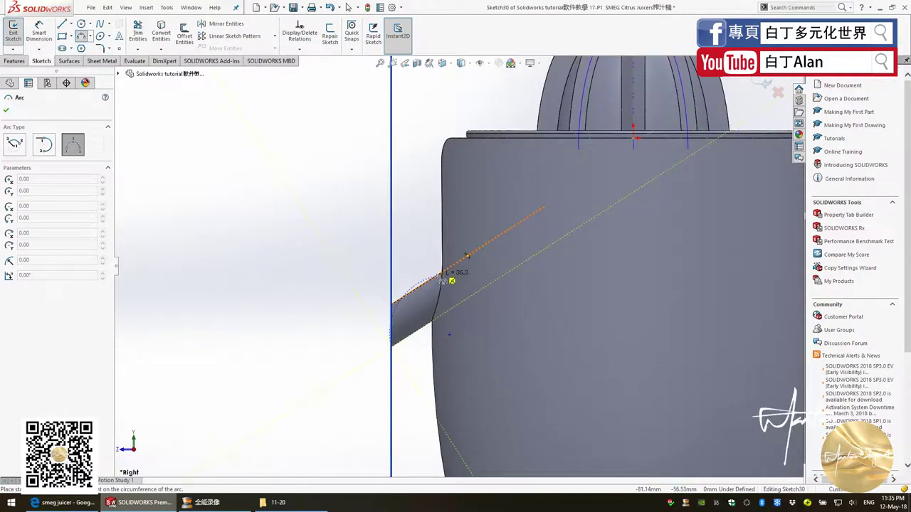
{"action": "left_click", "coordinate": [442, 275]}
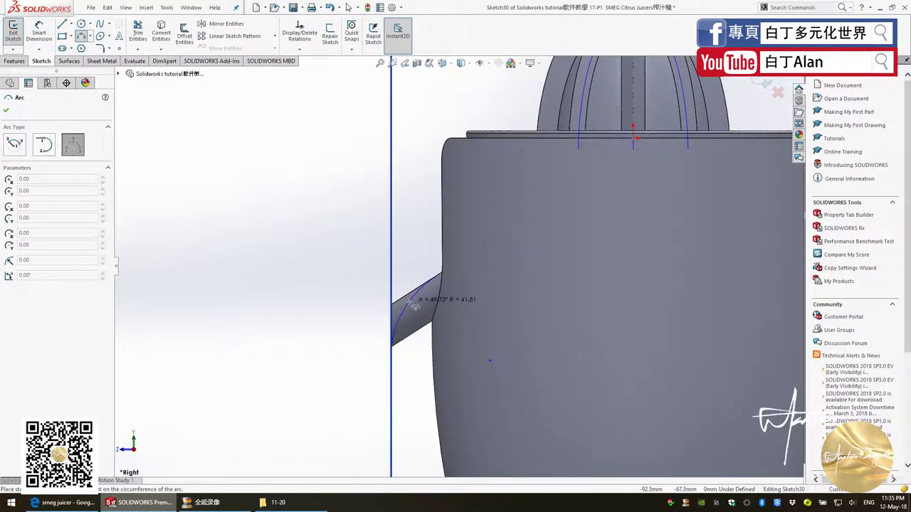
{"action": "left_click", "coordinate": [414, 306]}
{"action": "key", "text": "Escape"}
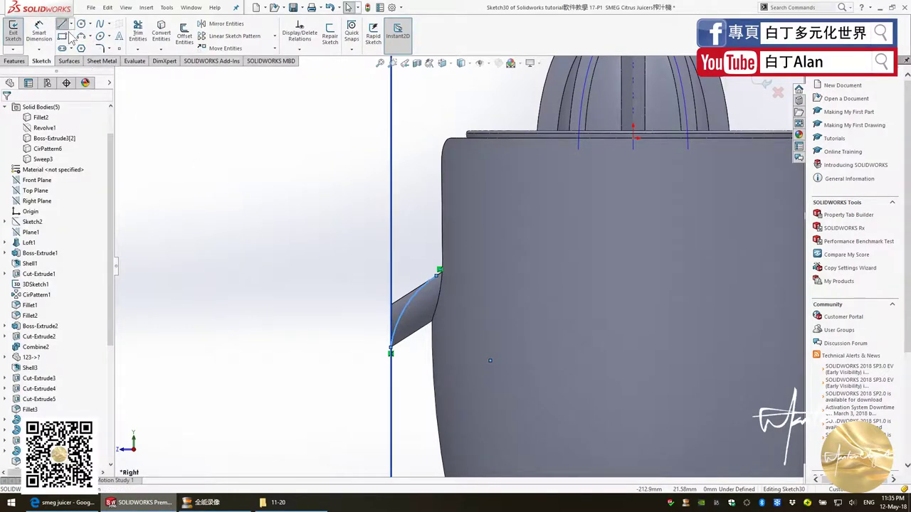
Step: Close the arc profile with straight top, side and bottom lines
{"action": "left_click", "coordinate": [63, 24]}
{"action": "left_click", "coordinate": [436, 253]}
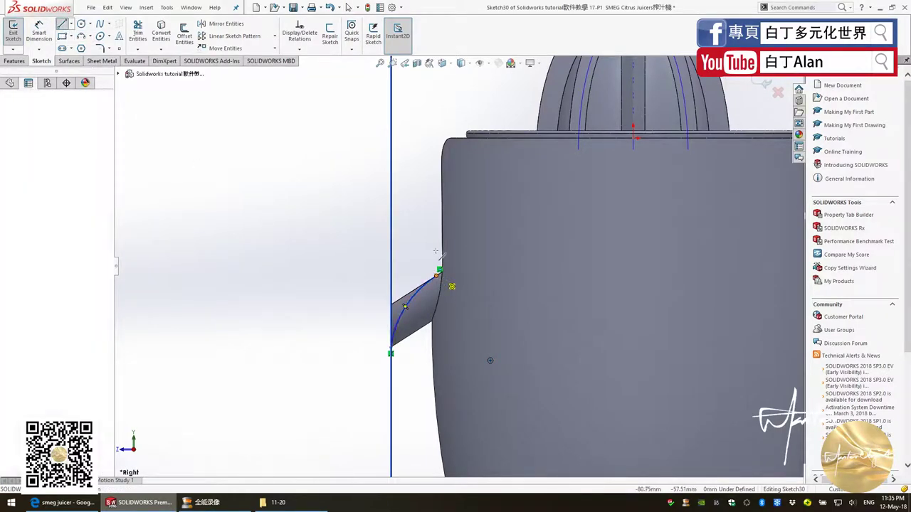
{"action": "left_click", "coordinate": [362, 253]}
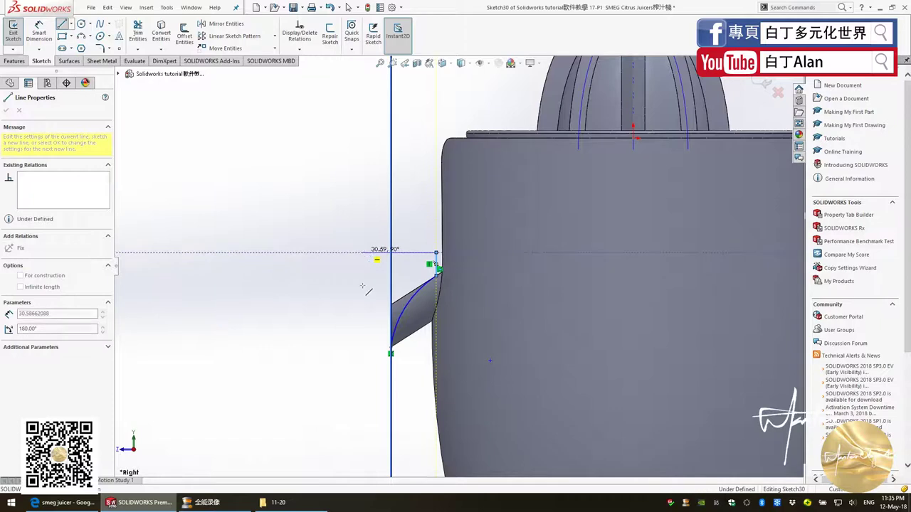
{"action": "left_click", "coordinate": [363, 347]}
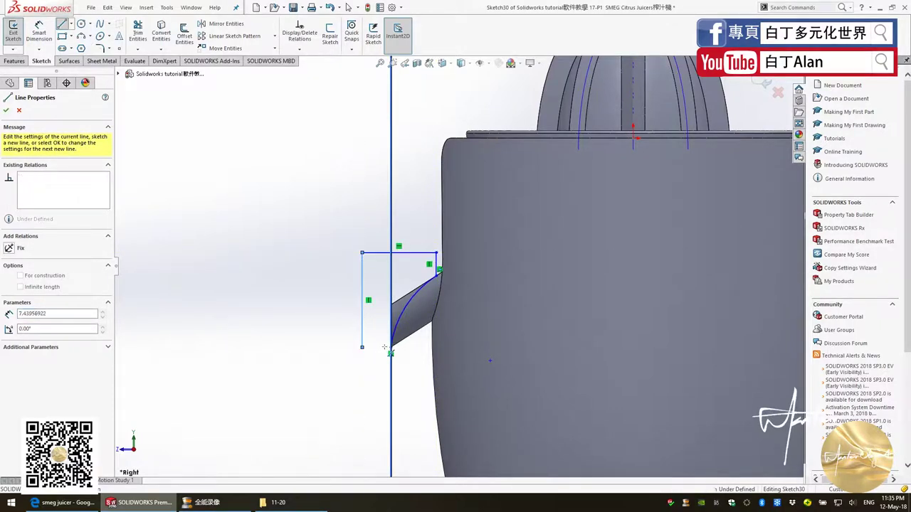
{"action": "left_click", "coordinate": [390, 347]}
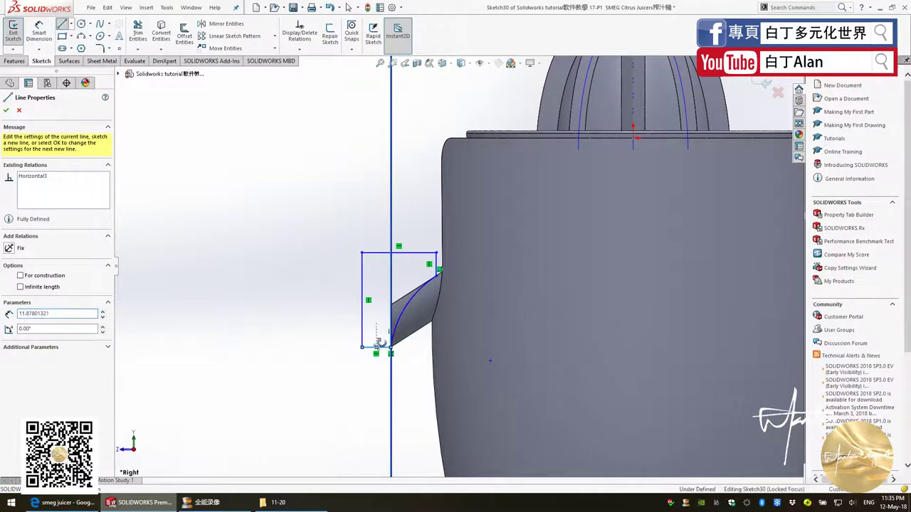
{"action": "key", "text": "ctrl+7"}
{"action": "left_click", "coordinate": [14, 61]}
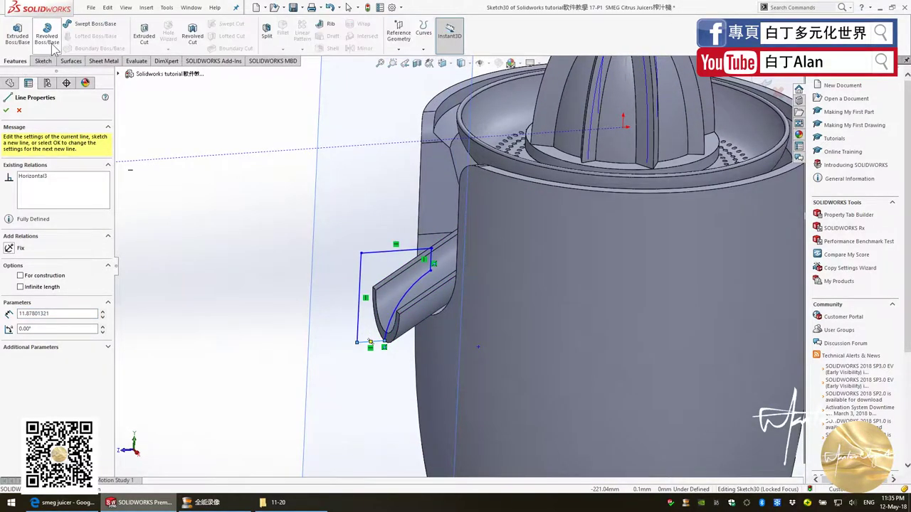
Step: Extrude-cut Sketch30 Through All – Both, trimming the spout into a curved, tapered tip
{"action": "left_click", "coordinate": [139, 43]}
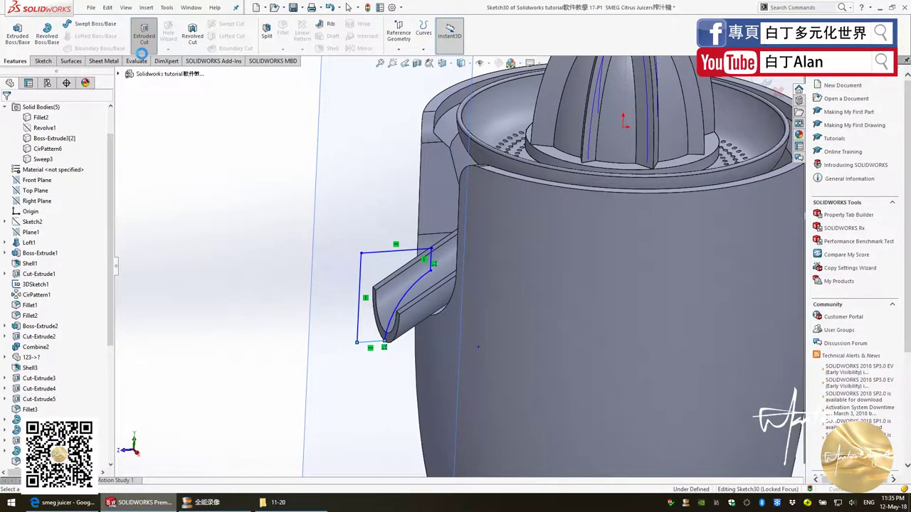
{"action": "left_click", "coordinate": [45, 167]}
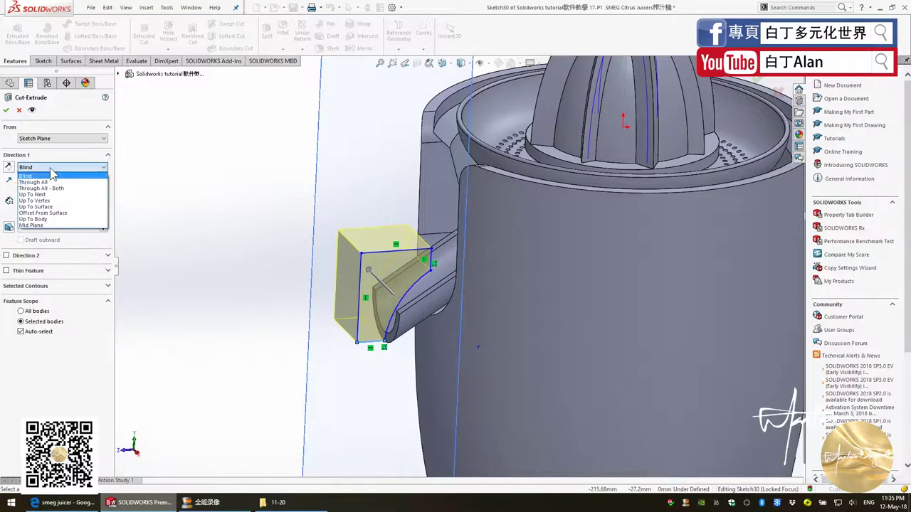
{"action": "left_click", "coordinate": [46, 187]}
{"action": "middle_click_drag", "start_coordinate": [298, 345], "coordinate": [273, 355]}
{"action": "left_click", "coordinate": [10, 112]}
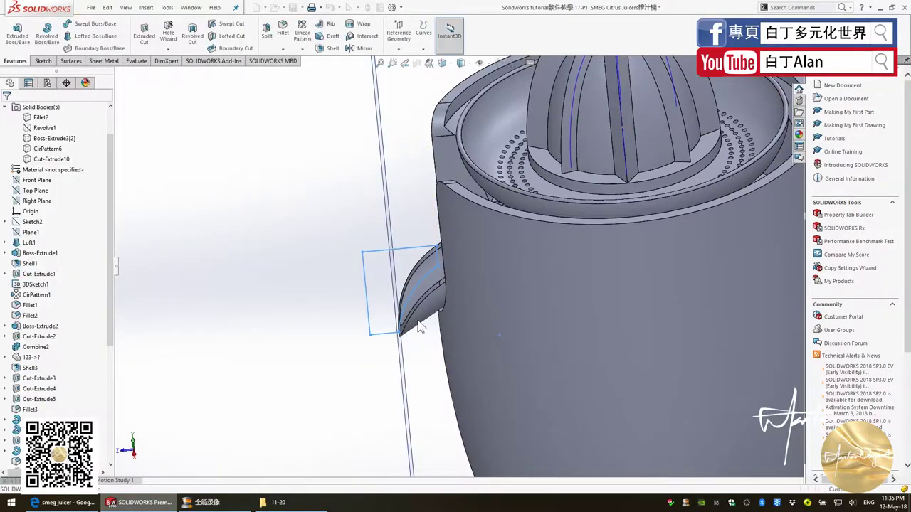
{"action": "mouse_move", "coordinate": [503, 348]}
{"action": "middle_mouse_down"}
{"action": "mouse_move", "coordinate": [437, 335]}
{"action": "mouse_move", "coordinate": [432, 256]}
{"action": "middle_mouse_up"}
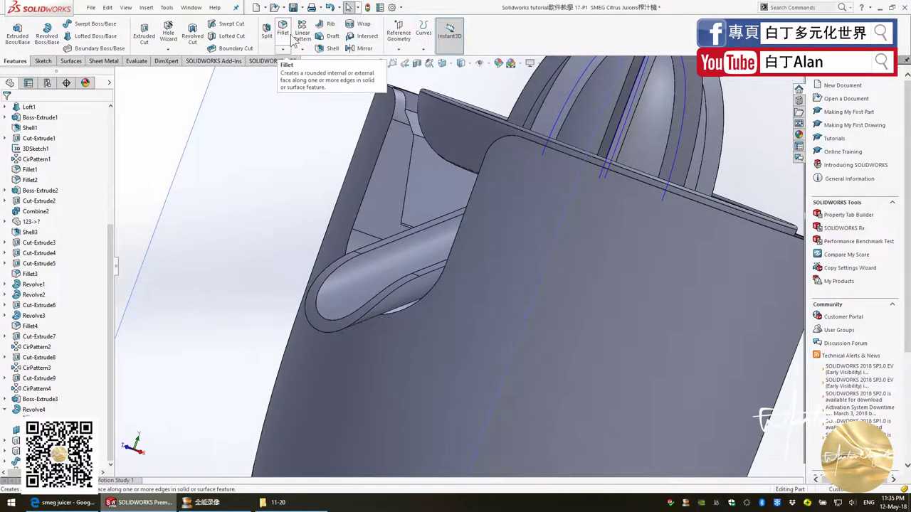
Step: Start a 2 mm Shell on the spout with its top face removed
{"action": "left_click", "coordinate": [328, 47]}
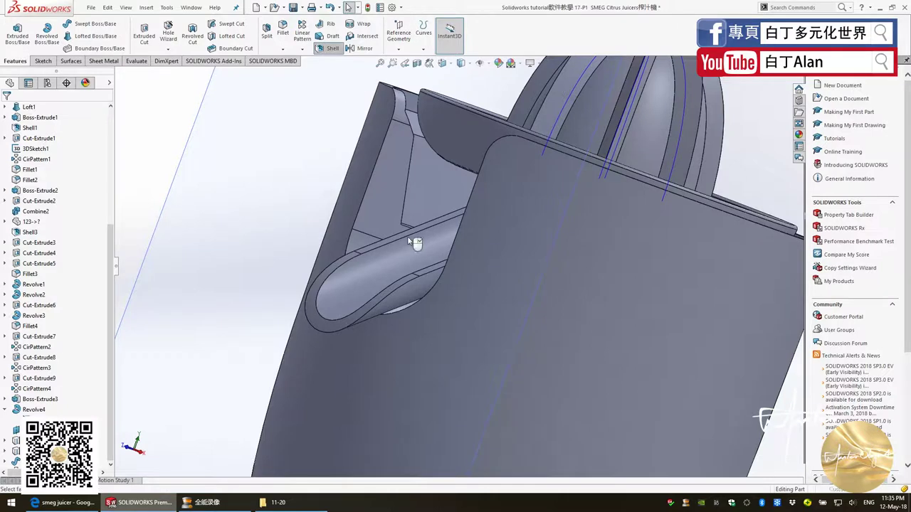
{"action": "left_click", "coordinate": [411, 301]}
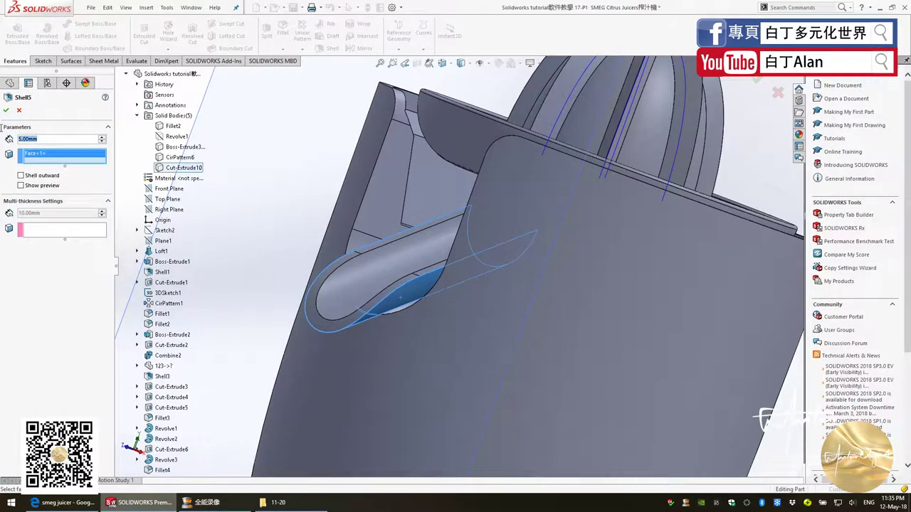
{"action": "type", "text": "2"}
Step: View the black SMEG CJF01BLUK juicer photo, then apply the 2.00mm spout shell
{"action": "left_click", "coordinate": [64, 503]}
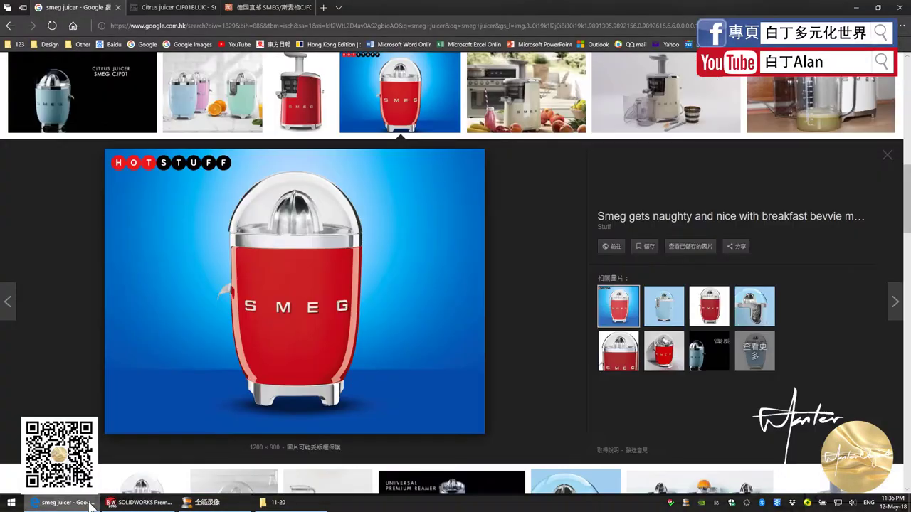
{"action": "scroll", "coordinate": [230, 376], "scroll_direction": "up", "scroll_amount": 3}
{"action": "scroll", "coordinate": [181, 274], "scroll_direction": "down", "scroll_amount": 3}
{"action": "scroll", "coordinate": [181, 274], "scroll_direction": "down", "scroll_amount": 5}
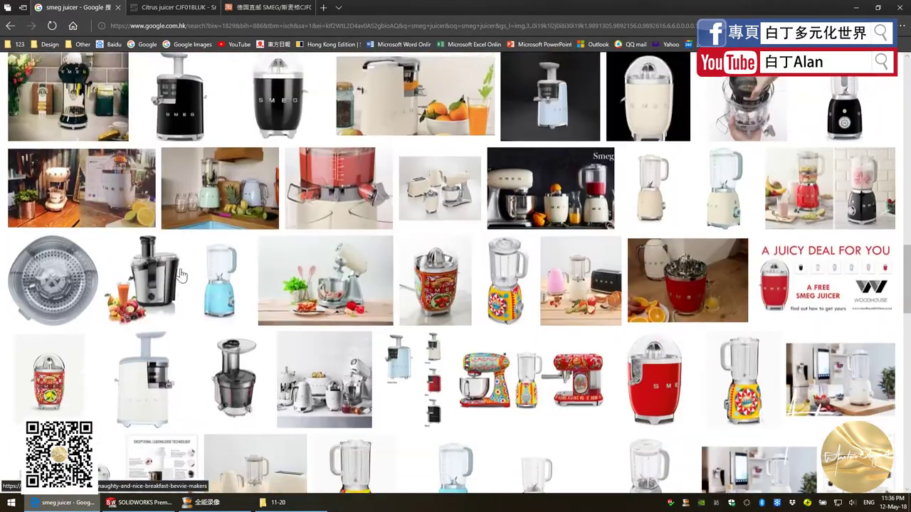
{"action": "scroll", "coordinate": [196, 226], "scroll_direction": "down", "scroll_amount": 3}
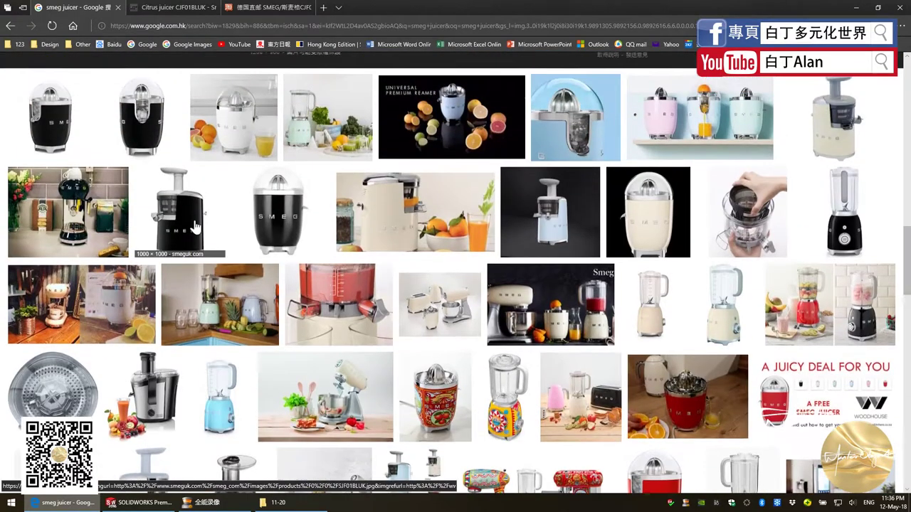
{"action": "left_click", "coordinate": [142, 117]}
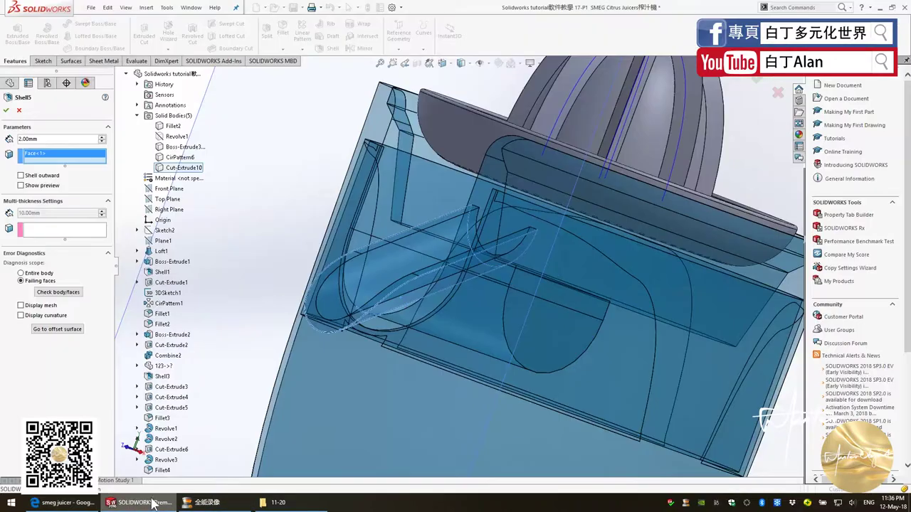
{"action": "left_click", "coordinate": [138, 502]}
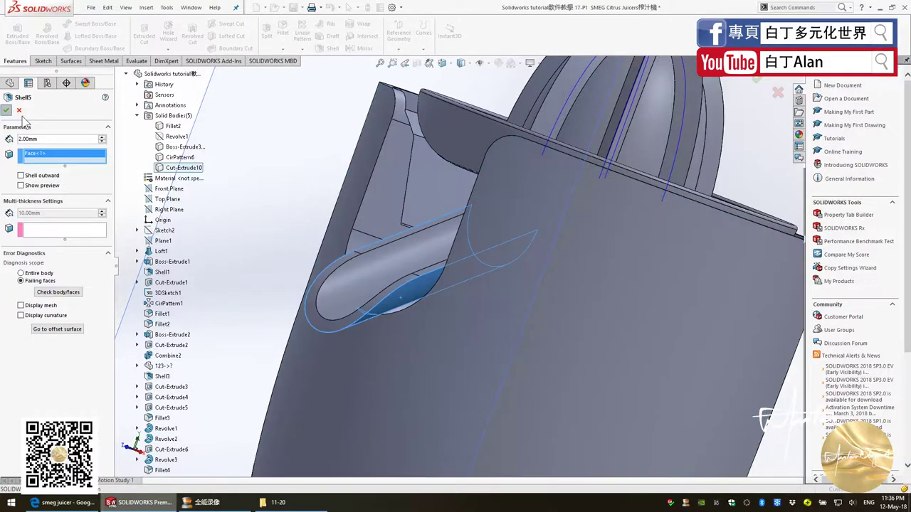
{"action": "left_click", "coordinate": [20, 111]}
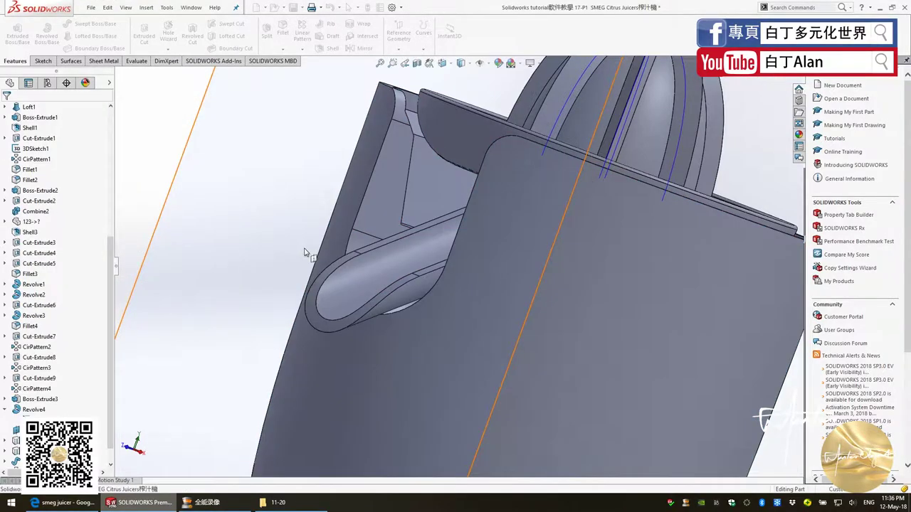
Step: Hide the outer housing body to inspect the spout, then show it again
{"action": "scroll", "coordinate": [305, 254], "scroll_direction": "down", "scroll_amount": 5}
{"action": "mouse_move", "coordinate": [392, 306]}
{"action": "middle_mouse_down"}
{"action": "mouse_move", "coordinate": [363, 310]}
{"action": "mouse_move", "coordinate": [319, 191]}
{"action": "middle_mouse_up"}
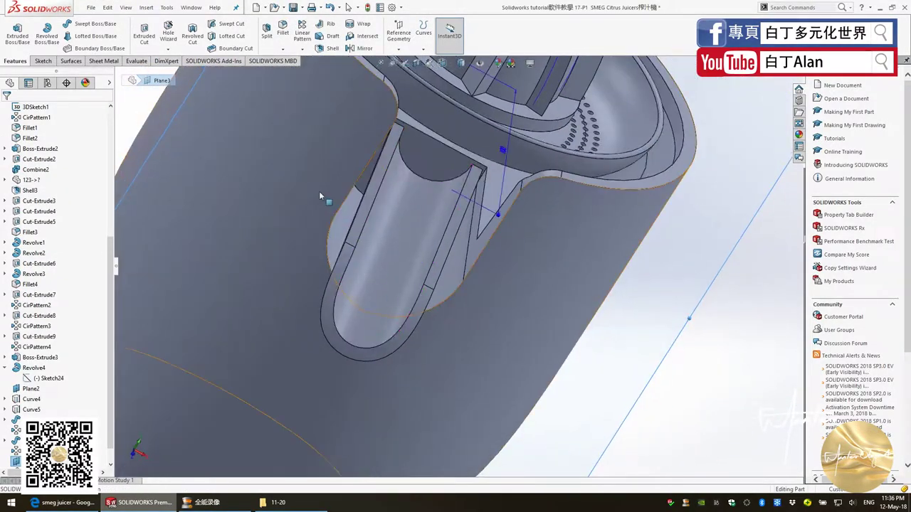
{"action": "left_click", "coordinate": [319, 190]}
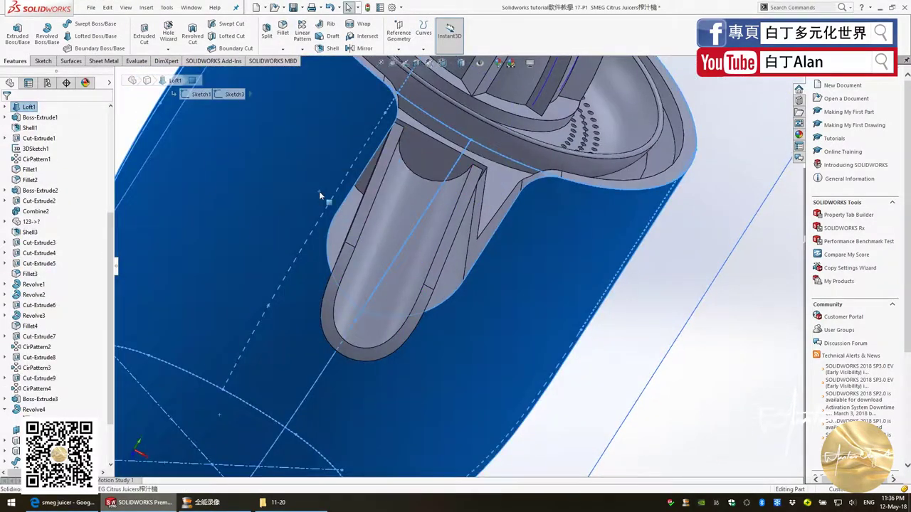
{"action": "right_click", "coordinate": [319, 191]}
{"action": "left_click", "coordinate": [338, 177]}
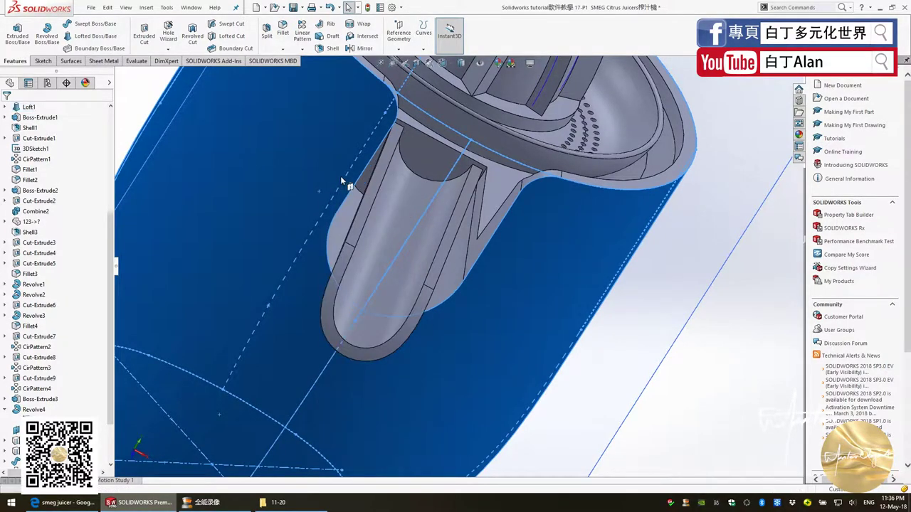
{"action": "scroll", "coordinate": [456, 254], "scroll_direction": "up", "scroll_amount": 5}
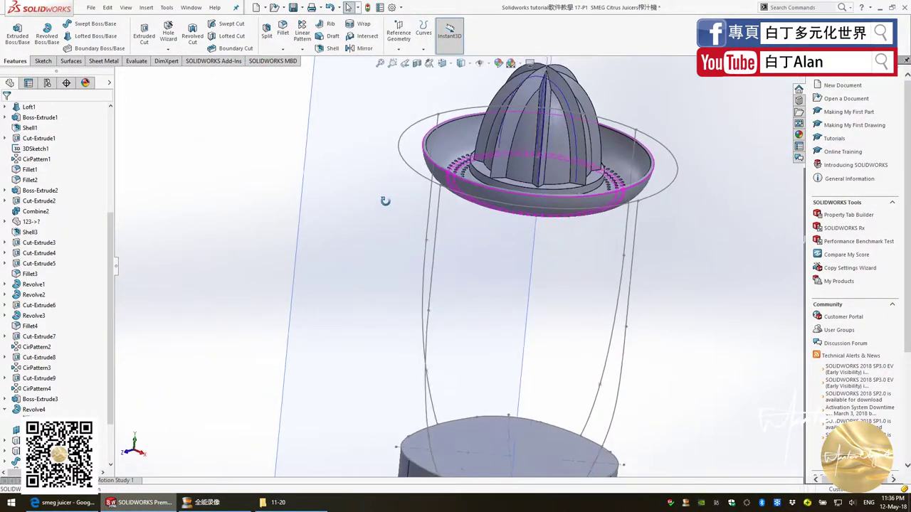
{"action": "scroll", "coordinate": [91, 201], "scroll_direction": "up", "scroll_amount": 5}
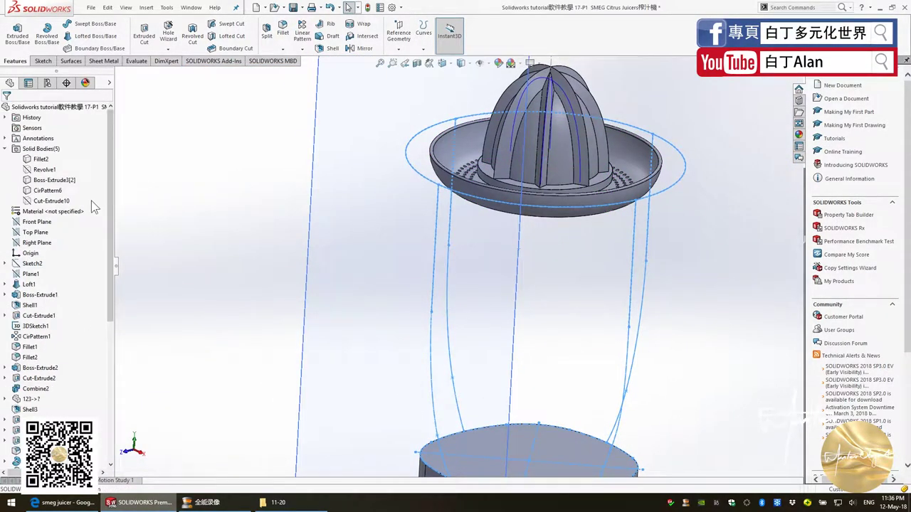
{"action": "right_click", "coordinate": [35, 204]}
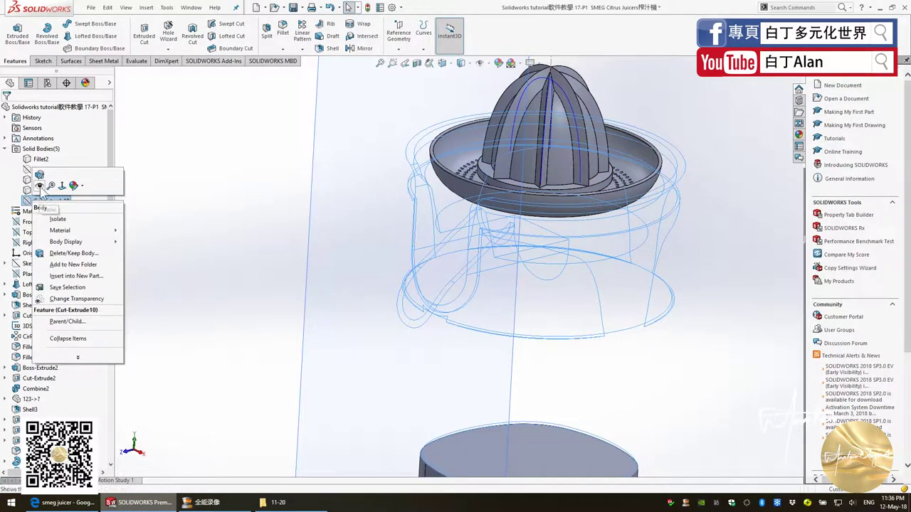
{"action": "left_click", "coordinate": [41, 205]}
Step: Select the Sweep3 spout feature in the FeatureManager tree
{"action": "scroll", "coordinate": [57, 372], "scroll_direction": "down", "scroll_amount": 8}
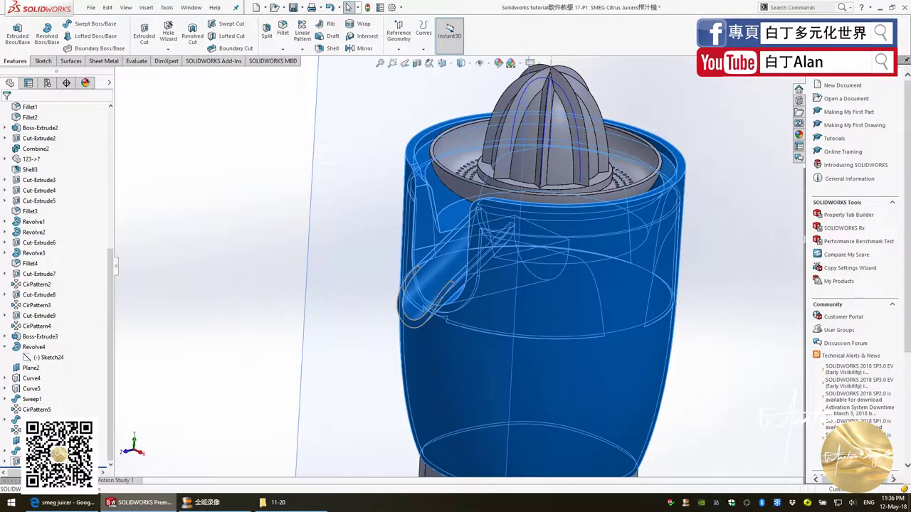
{"action": "left_click", "coordinate": [32, 399]}
{"action": "right_click", "coordinate": [32, 399]}
{"action": "left_click", "coordinate": [10, 455]}
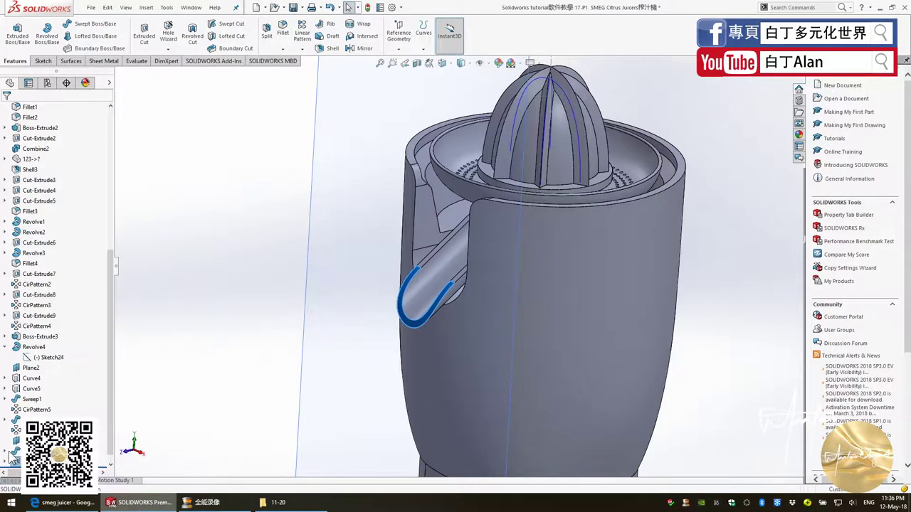
{"action": "left_click", "coordinate": [15, 452]}
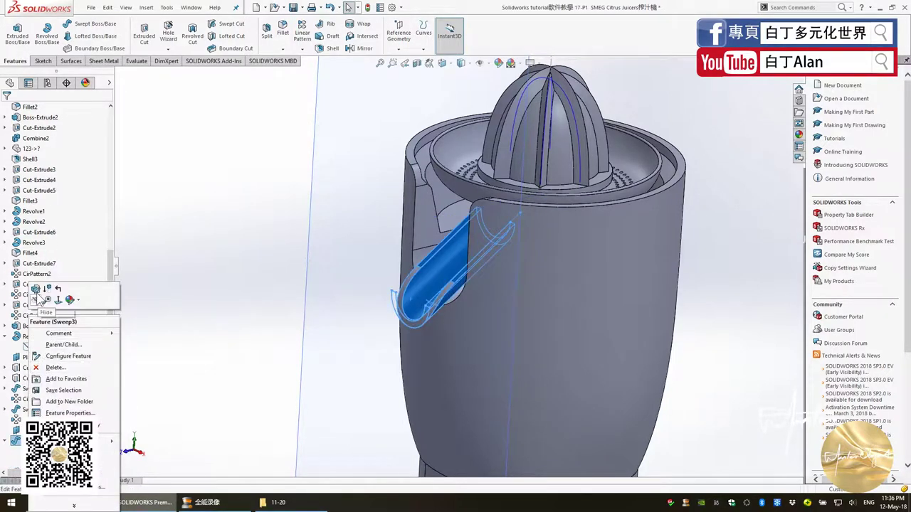
{"action": "key", "text": "Escape"}
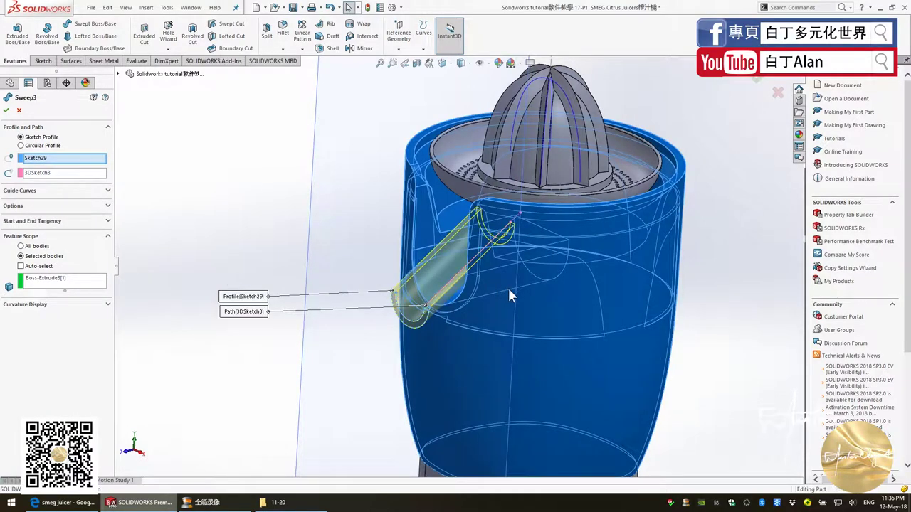
{"action": "right_click", "coordinate": [518, 331]}
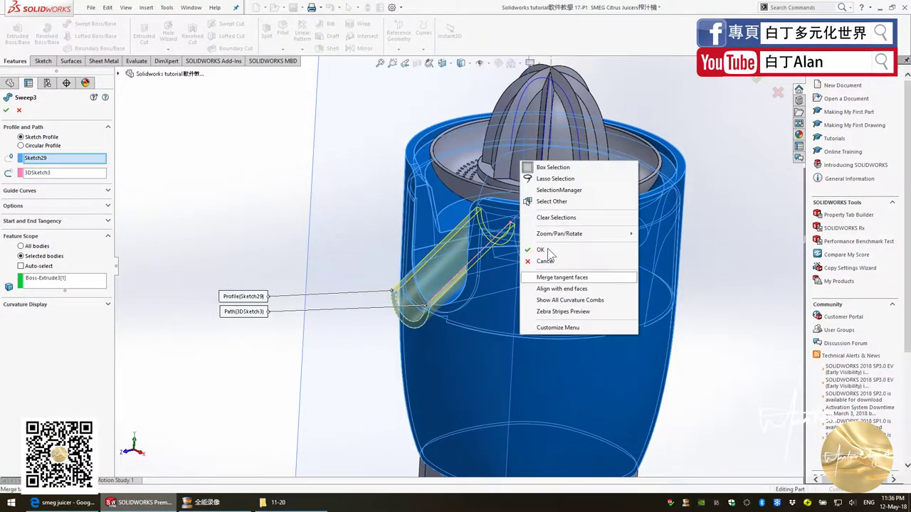
{"action": "key", "text": "Escape"}
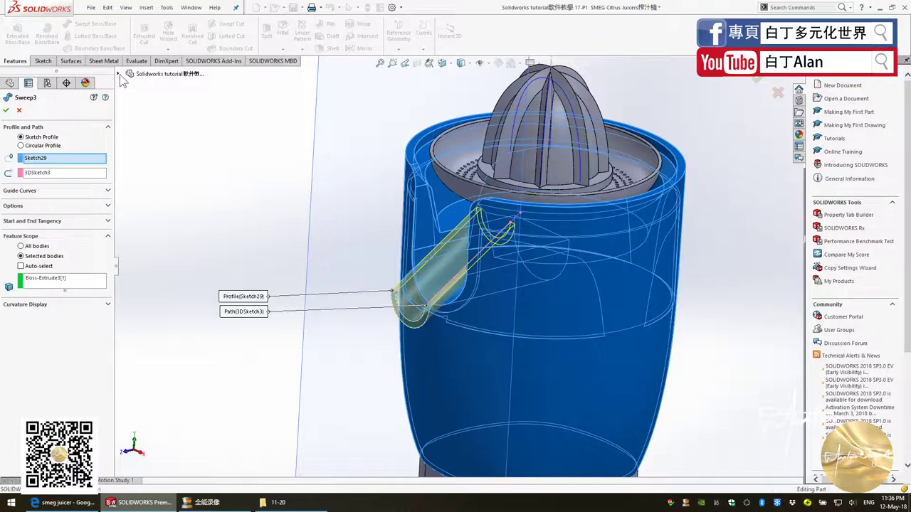
{"action": "left_click", "coordinate": [119, 74]}
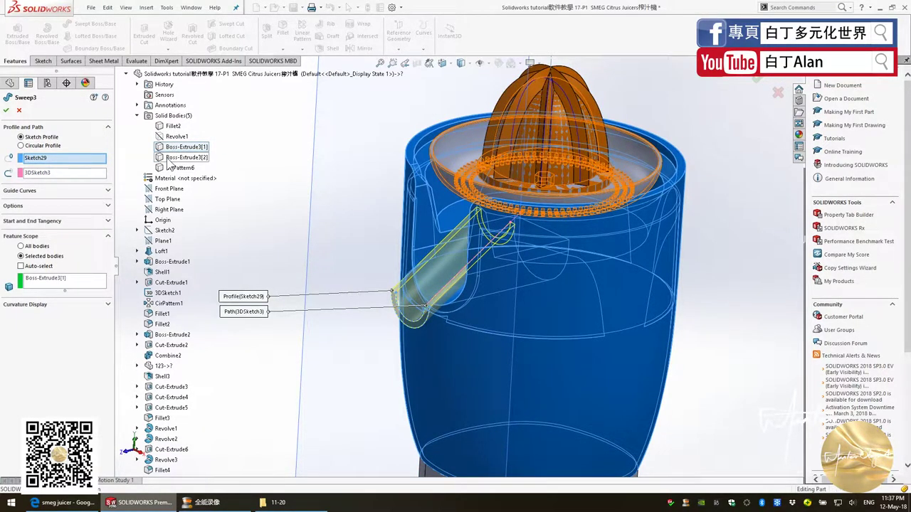
{"action": "left_click", "coordinate": [167, 146]}
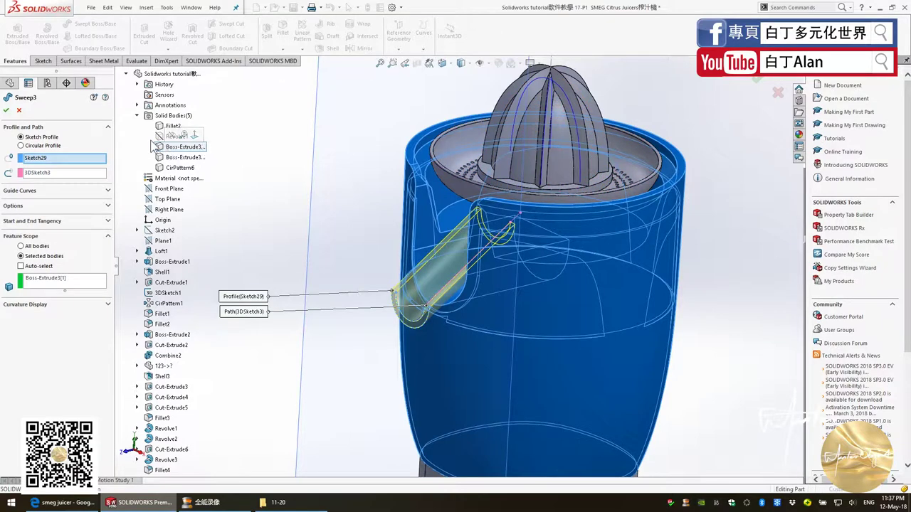
{"action": "left_click", "coordinate": [19, 110]}
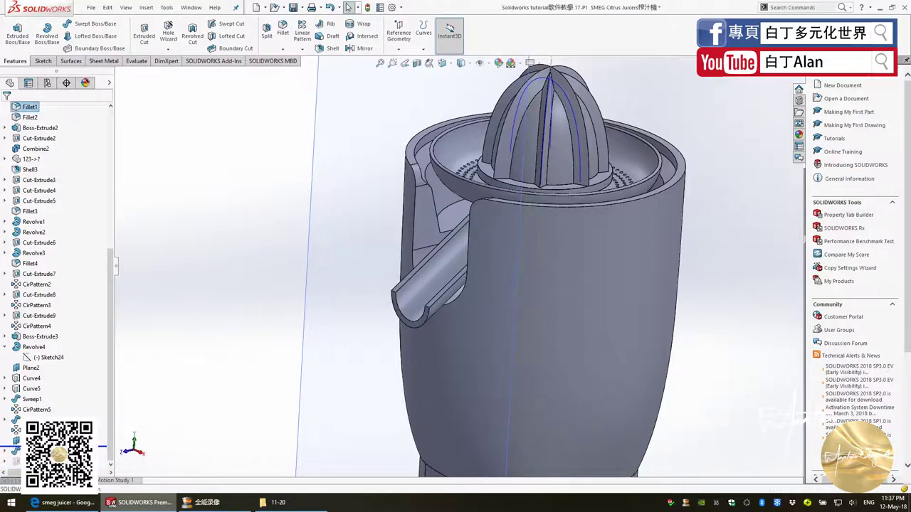
{"action": "scroll", "coordinate": [60, 347], "scroll_direction": "up", "scroll_amount": 5}
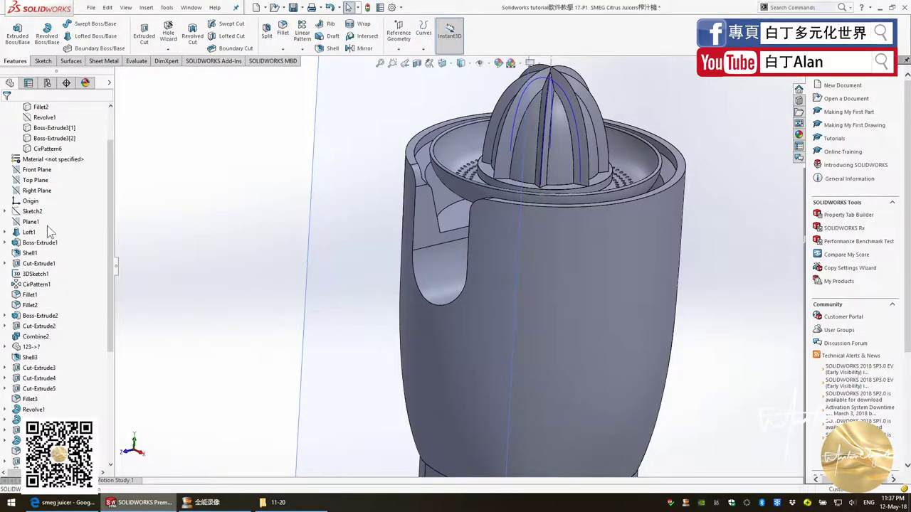
{"action": "left_click", "coordinate": [53, 128]}
{"action": "right_click", "coordinate": [53, 132]}
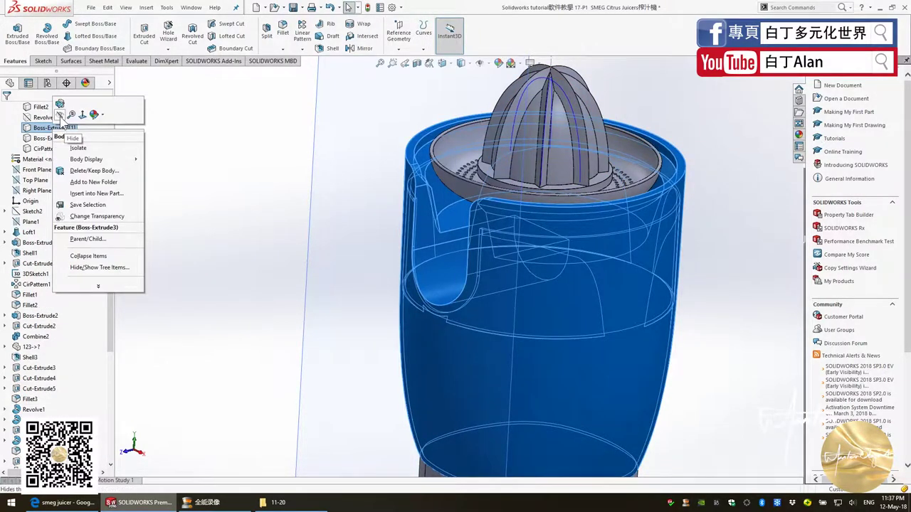
{"action": "left_click", "coordinate": [64, 135]}
{"action": "scroll", "coordinate": [57, 284], "scroll_direction": "down", "scroll_amount": 6}
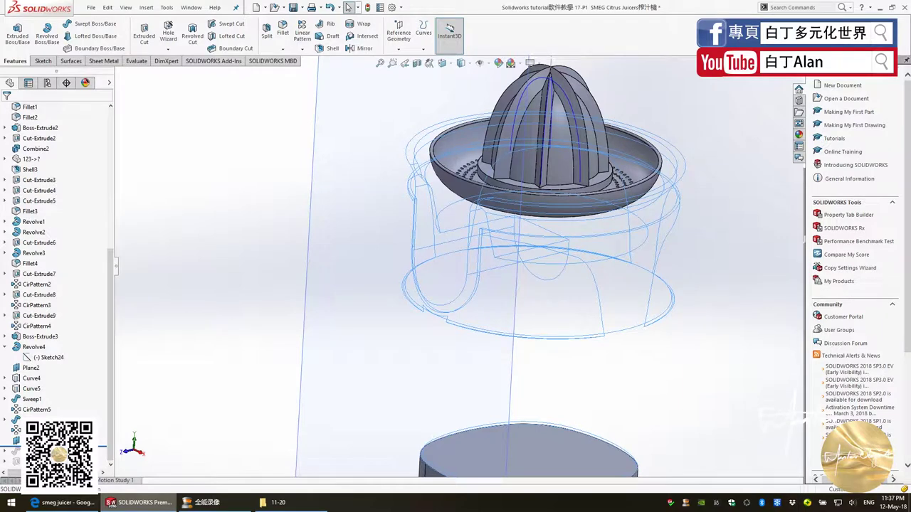
{"action": "key", "text": "Escape"}
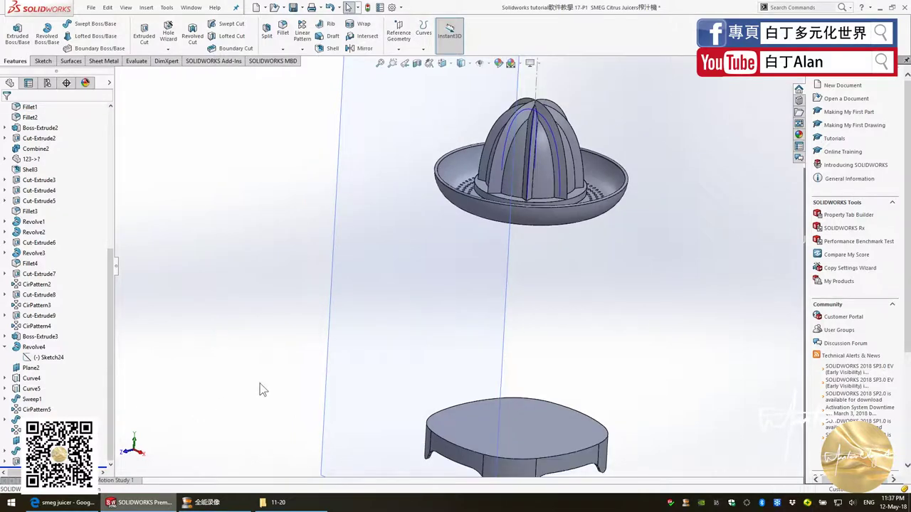
{"action": "middle_click_drag", "start_coordinate": [260, 384], "coordinate": [193, 292]}
{"action": "scroll", "coordinate": [43, 214], "scroll_direction": "up", "scroll_amount": 6}
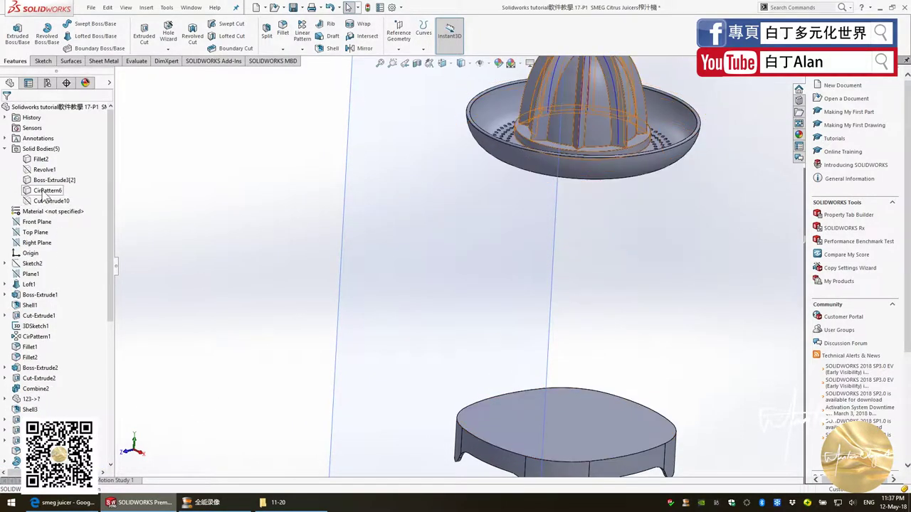
{"action": "scroll", "coordinate": [45, 213], "scroll_direction": "down", "scroll_amount": 5}
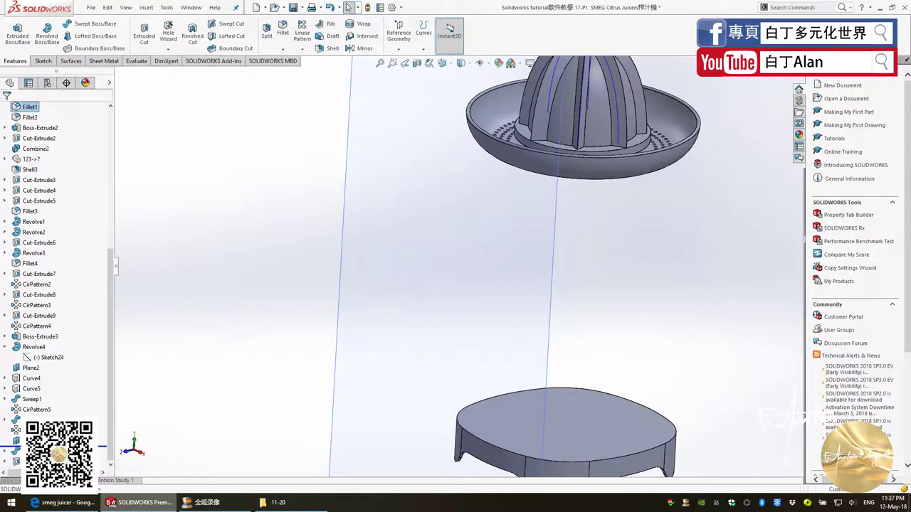
{"action": "scroll", "coordinate": [71, 383], "scroll_direction": "up", "scroll_amount": 8}
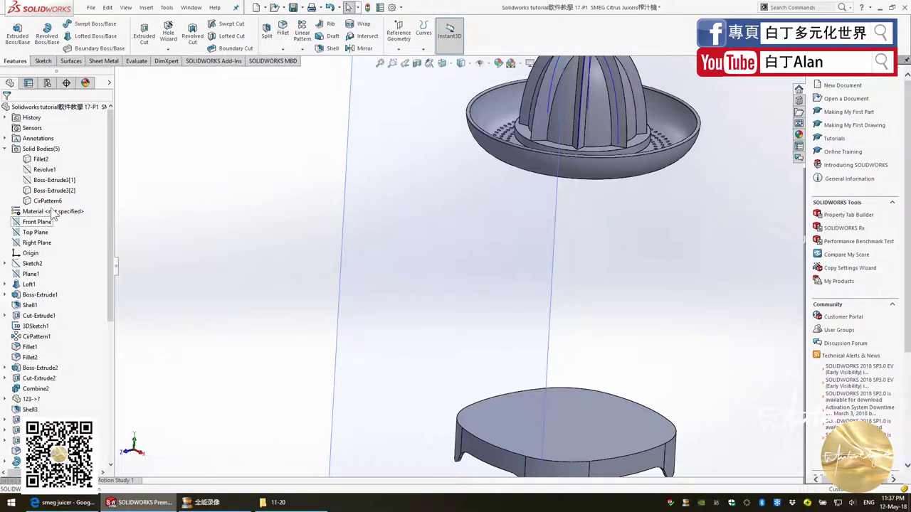
{"action": "right_click", "coordinate": [53, 182]}
{"action": "left_click", "coordinate": [43, 181]}
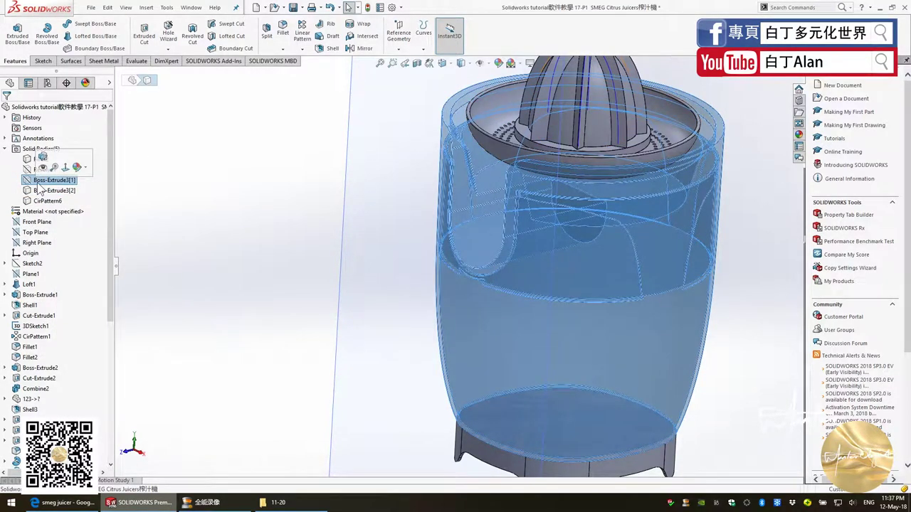
{"action": "right_click", "coordinate": [39, 187]}
{"action": "left_click", "coordinate": [71, 259]}
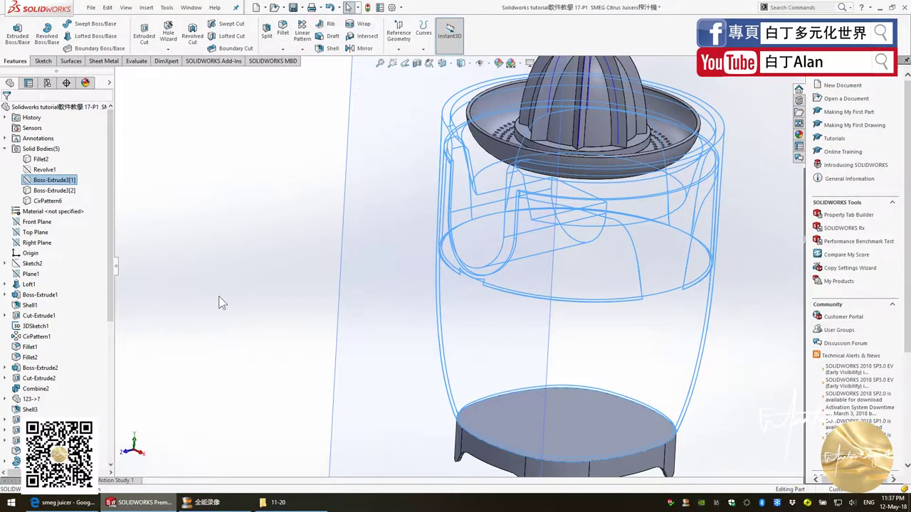
{"action": "scroll", "coordinate": [57, 285], "scroll_direction": "down", "scroll_amount": 8}
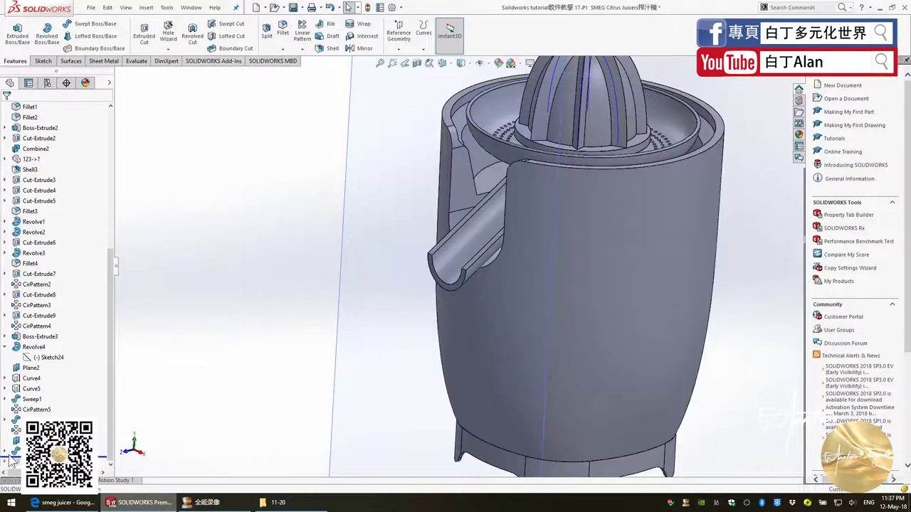
{"action": "scroll", "coordinate": [11, 455], "scroll_direction": "down", "scroll_amount": 1}
Step: Edit Sweep3 and uncheck Merge result so the half-pipe spout stays a separate body
{"action": "left_click", "coordinate": [24, 440]}
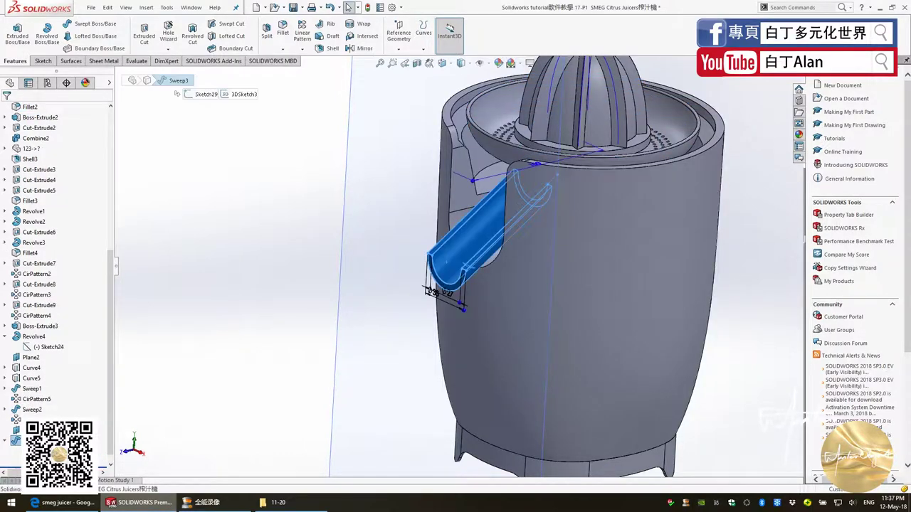
{"action": "right_click", "coordinate": [24, 440]}
{"action": "left_click", "coordinate": [279, 368]}
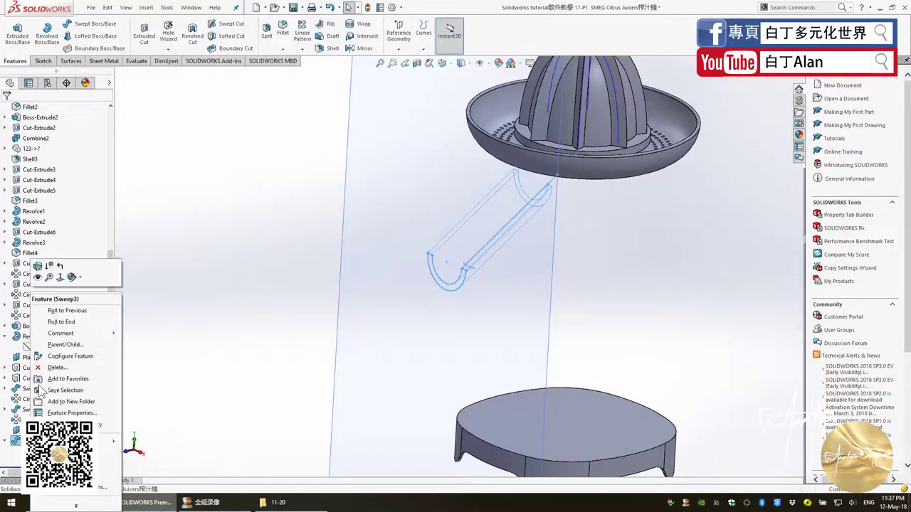
{"action": "right_click", "coordinate": [29, 440]}
{"action": "left_click", "coordinate": [37, 266]}
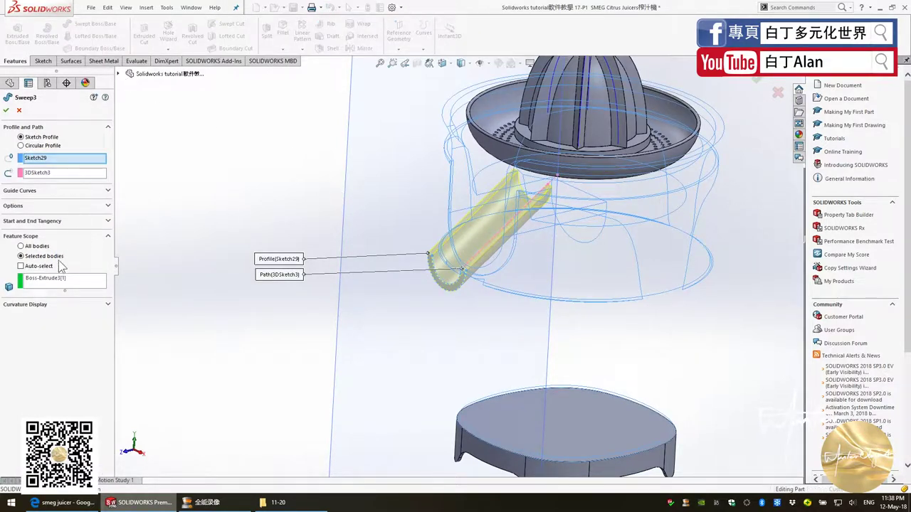
{"action": "left_click", "coordinate": [100, 192]}
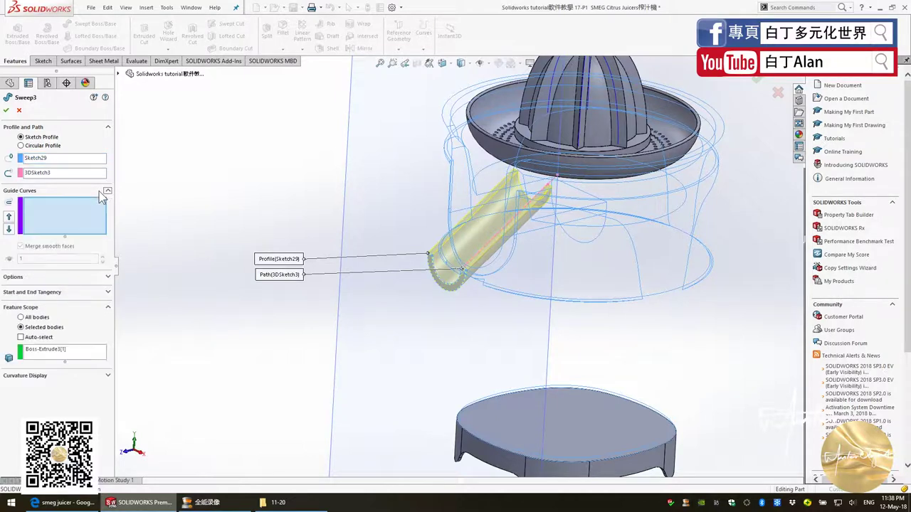
{"action": "left_click", "coordinate": [87, 277]}
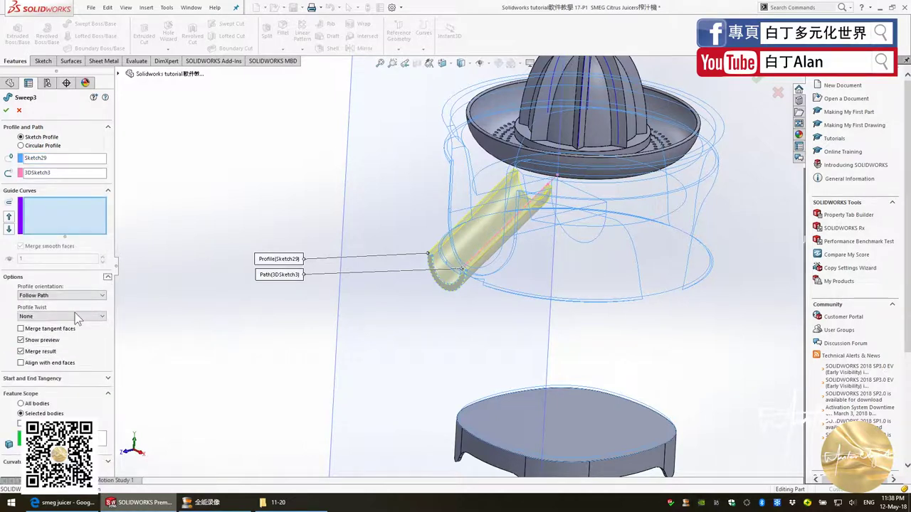
{"action": "left_click", "coordinate": [48, 355]}
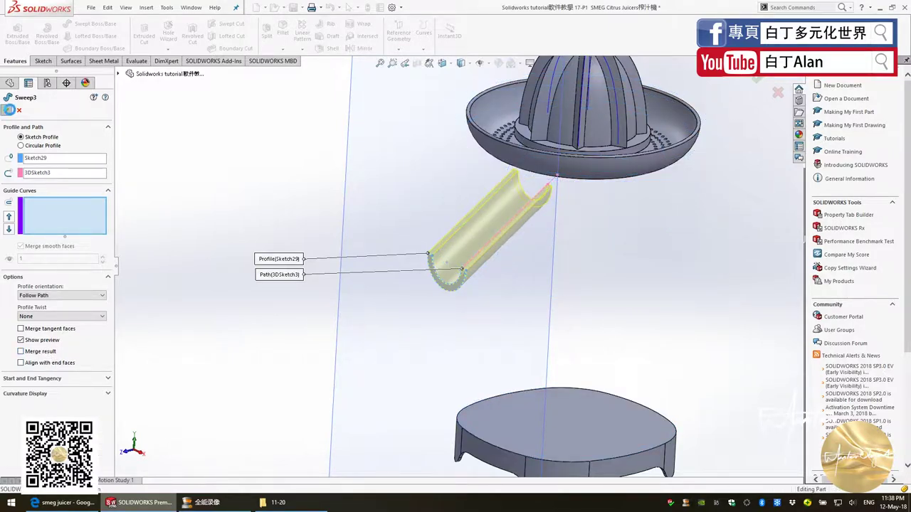
{"action": "left_click", "coordinate": [8, 111]}
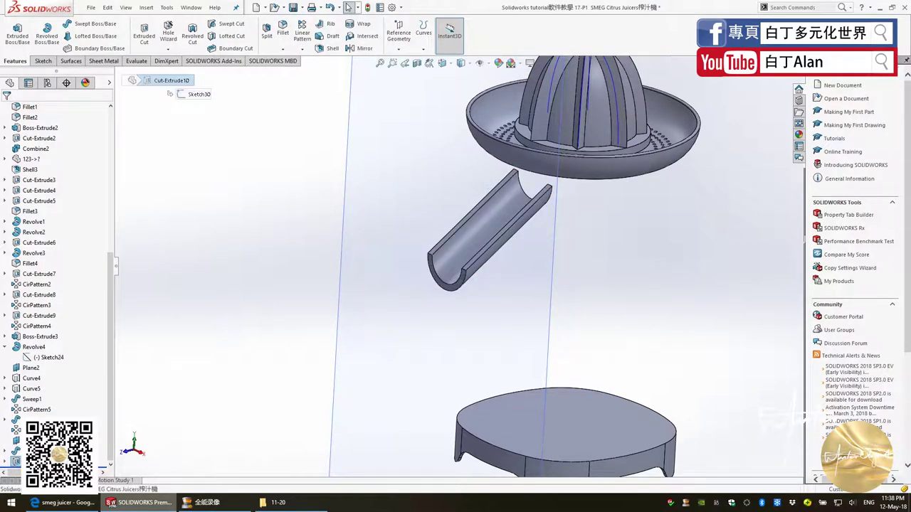
Step: Edit Sketch30 in Normal To view, then dismiss the Cut-Extrude10 rebuild error
{"action": "right_click", "coordinate": [38, 461]}
{"action": "left_click", "coordinate": [7, 466]}
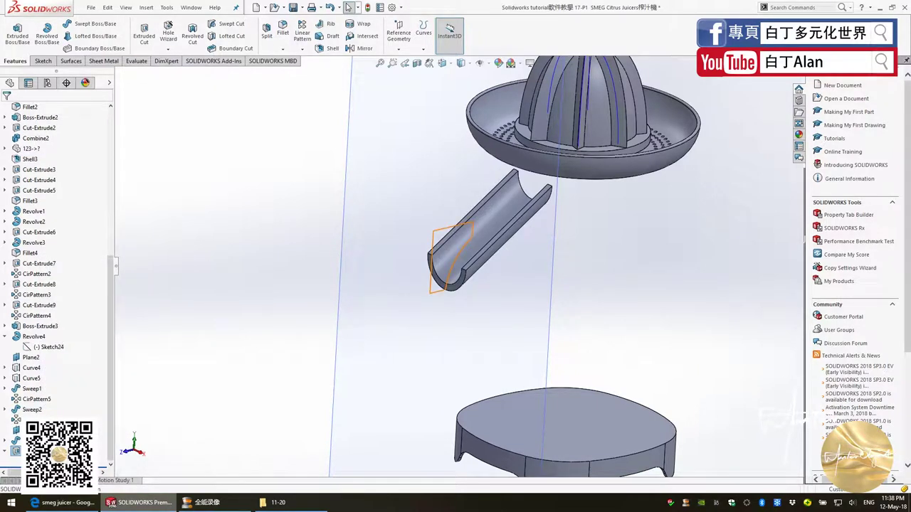
{"action": "right_click", "coordinate": [44, 347]}
{"action": "left_click", "coordinate": [48, 326]}
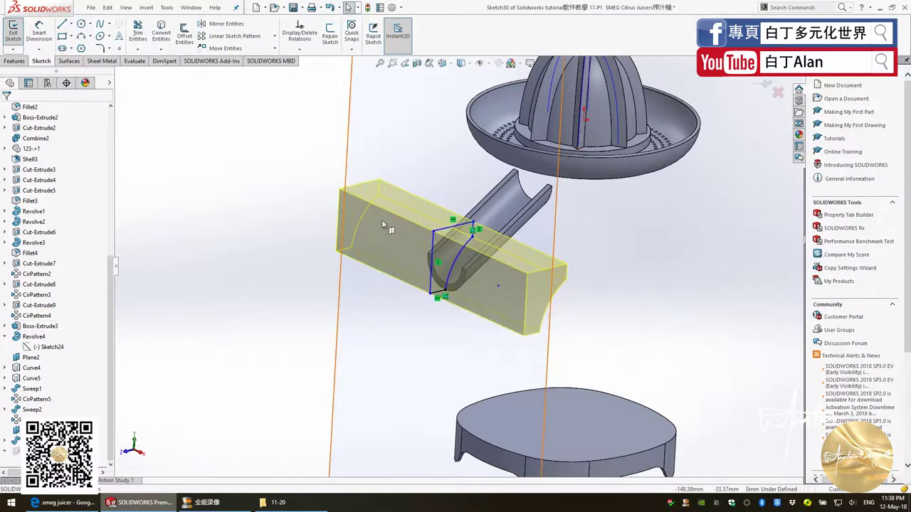
{"action": "key", "text": "ctrl+8"}
{"action": "scroll", "coordinate": [400, 324], "scroll_direction": "up", "scroll_amount": 3}
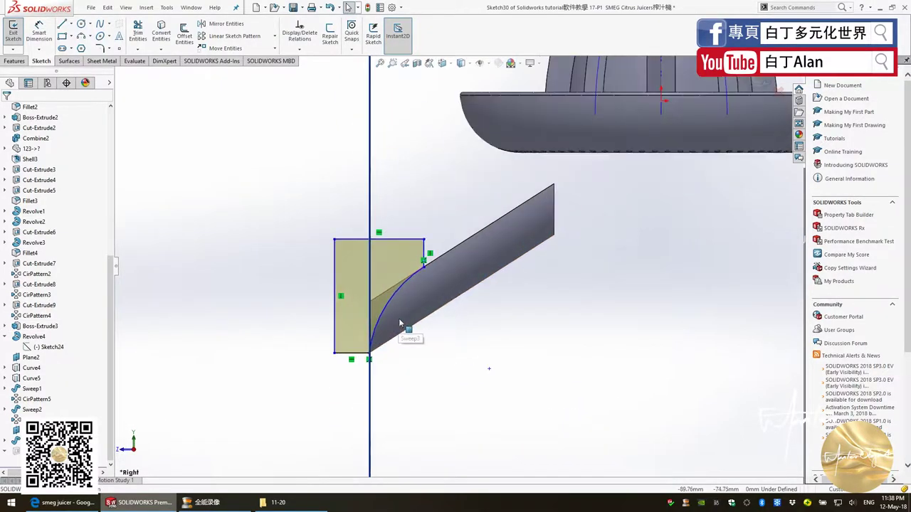
{"action": "scroll", "coordinate": [46, 114], "scroll_direction": "up", "scroll_amount": 10}
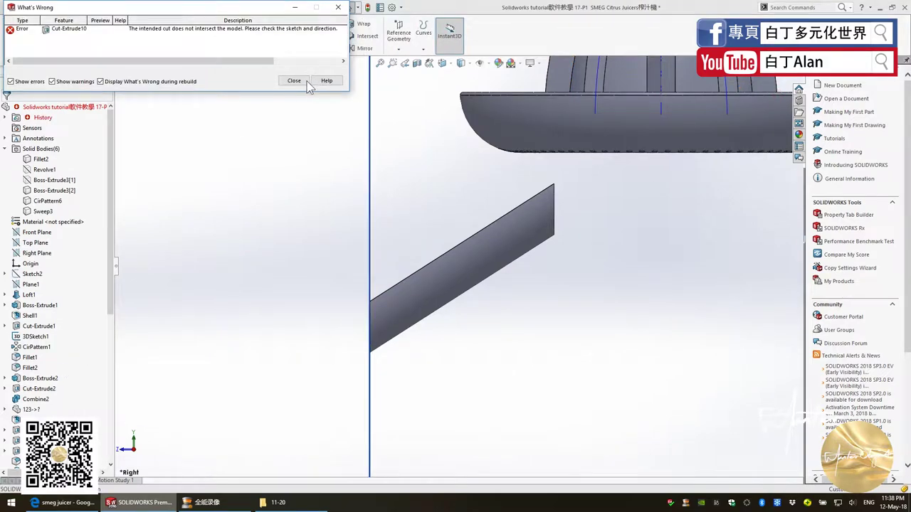
{"action": "left_click", "coordinate": [294, 80]}
{"action": "scroll", "coordinate": [60, 306], "scroll_direction": "down", "scroll_amount": 8}
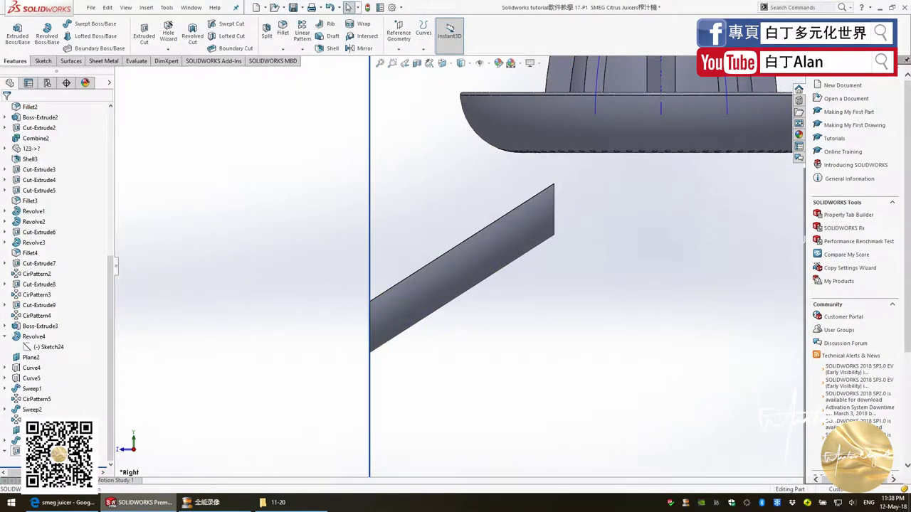
{"action": "right_click", "coordinate": [44, 388]}
{"action": "left_click", "coordinate": [41, 265]}
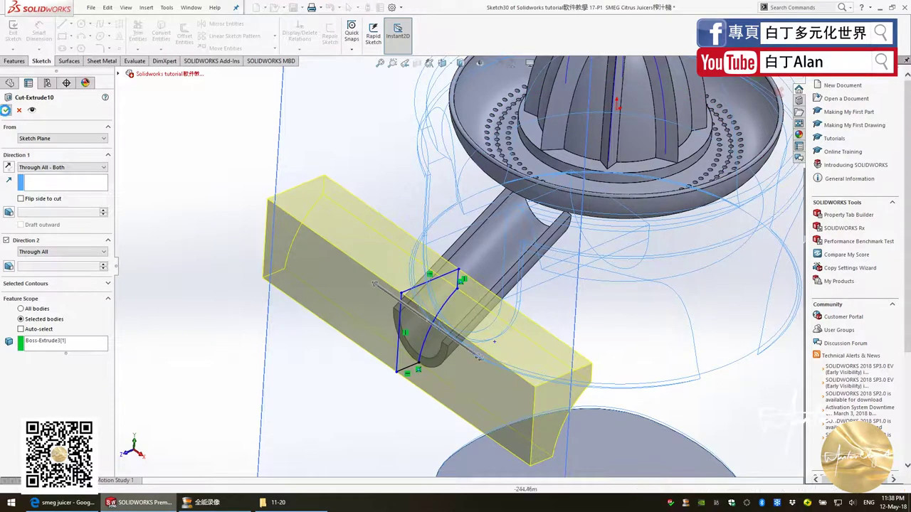
{"action": "left_click", "coordinate": [6, 110]}
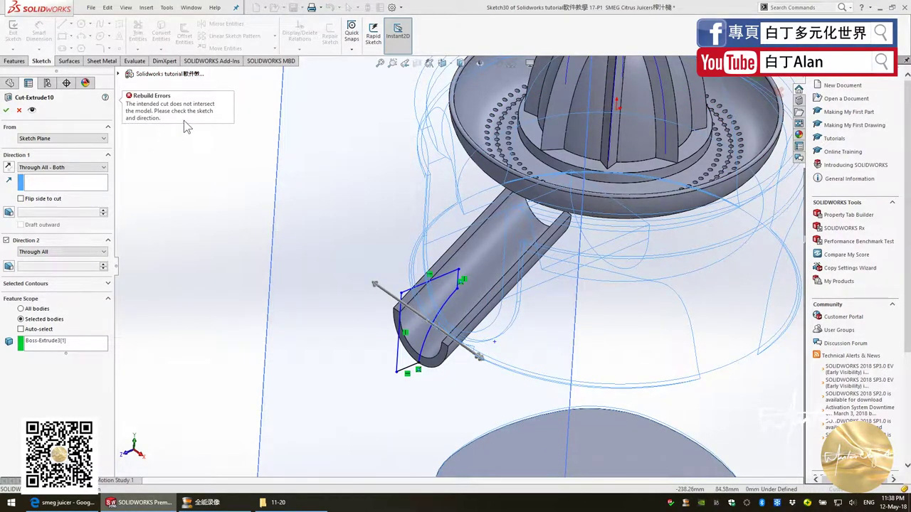
{"action": "left_click", "coordinate": [19, 111]}
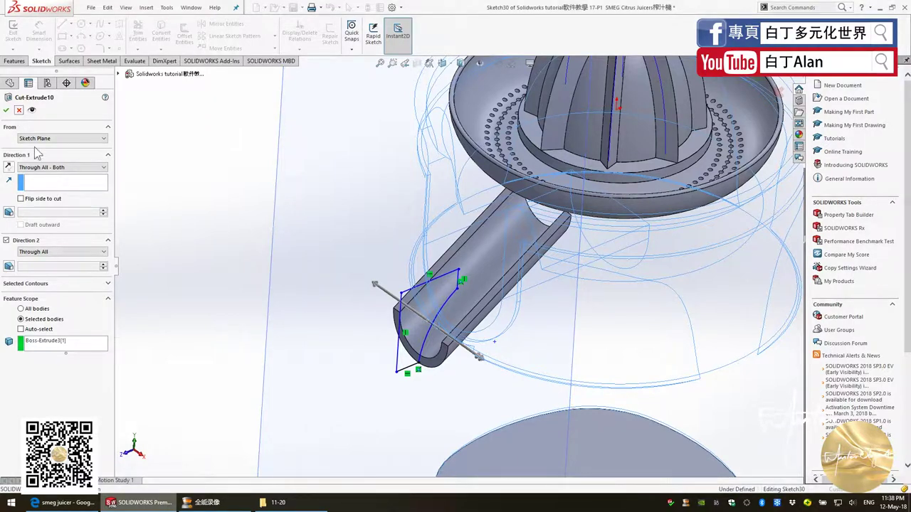
{"action": "left_click", "coordinate": [46, 167]}
{"action": "left_click", "coordinate": [47, 184]}
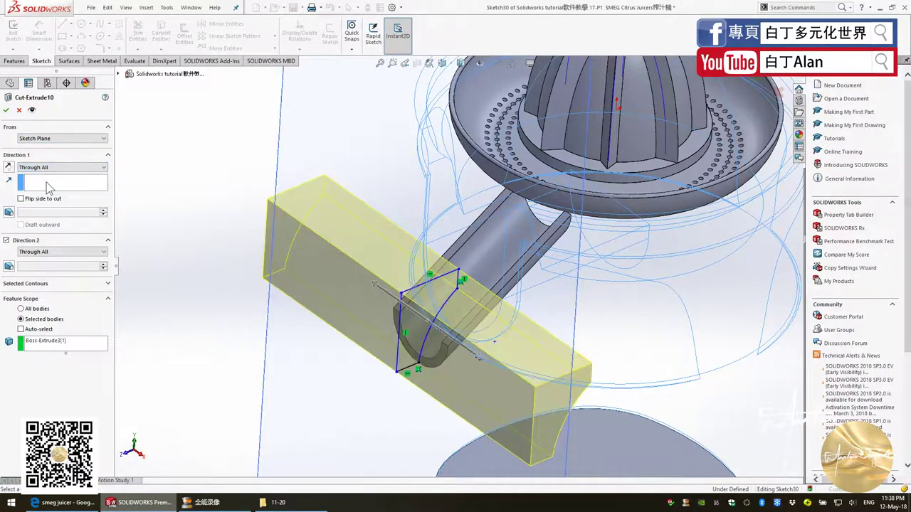
{"action": "left_click", "coordinate": [57, 168]}
{"action": "left_click", "coordinate": [57, 173]}
{"action": "left_click", "coordinate": [46, 169]}
{"action": "left_click", "coordinate": [45, 175]}
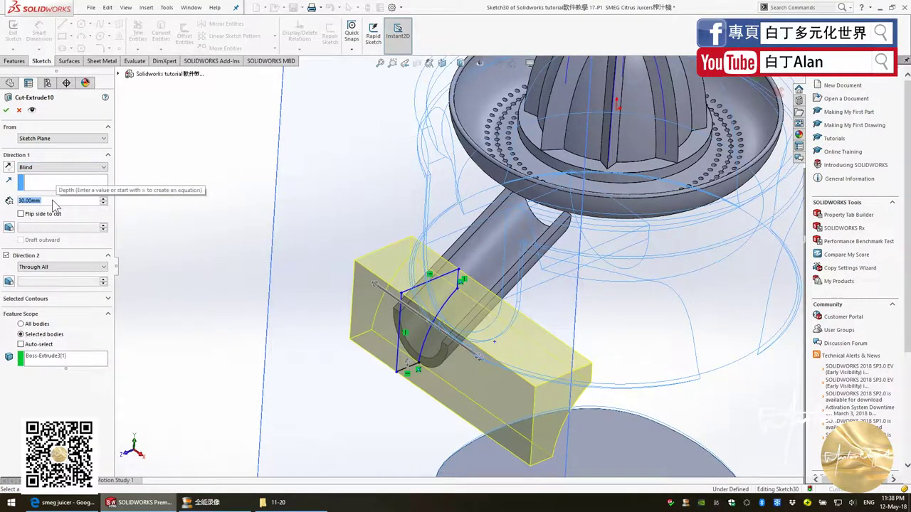
{"action": "left_click", "coordinate": [19, 268]}
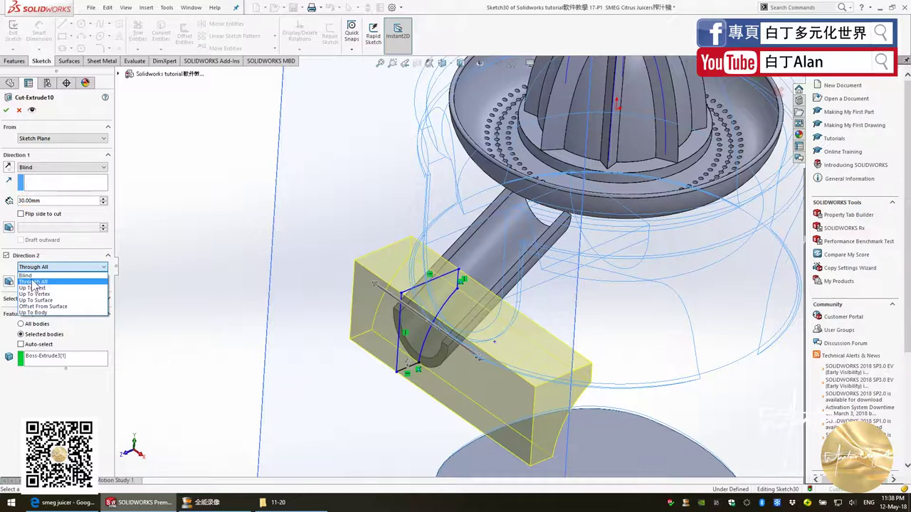
{"action": "left_click", "coordinate": [36, 276]}
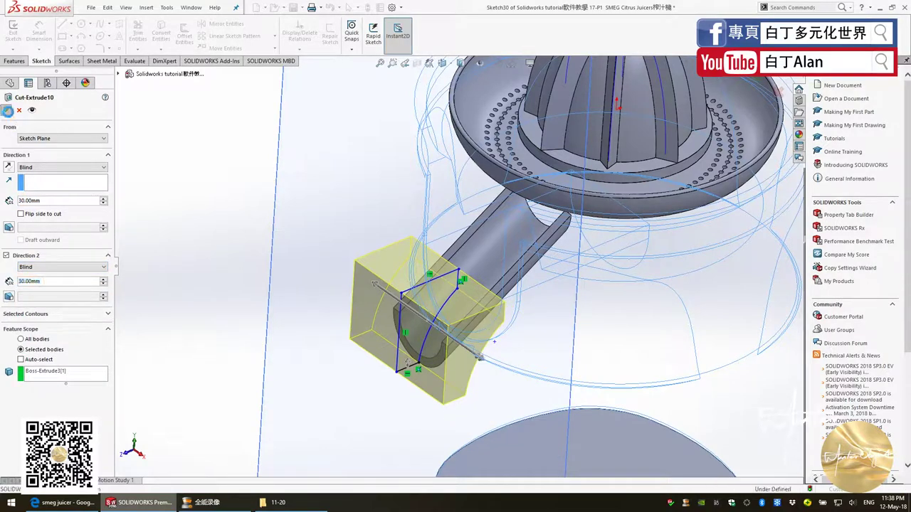
{"action": "left_click", "coordinate": [6, 110]}
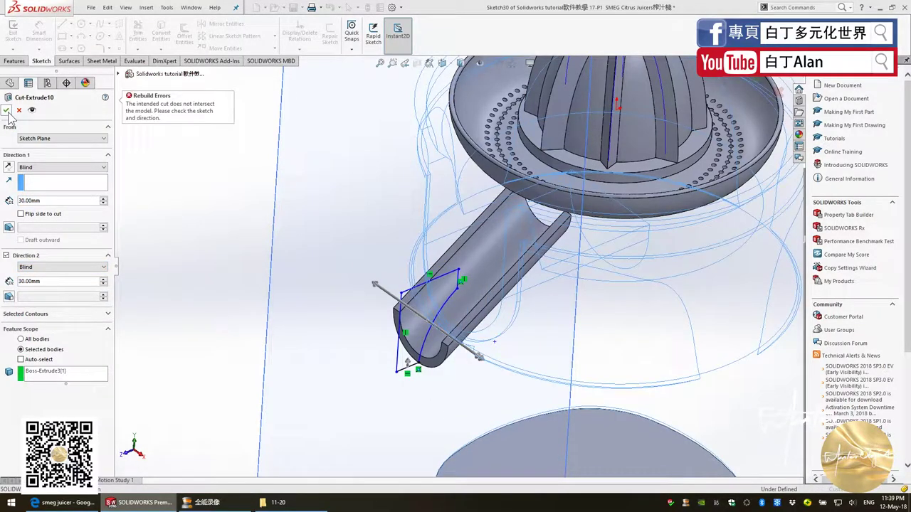
{"action": "middle_click_drag", "start_coordinate": [162, 234], "coordinate": [142, 213]}
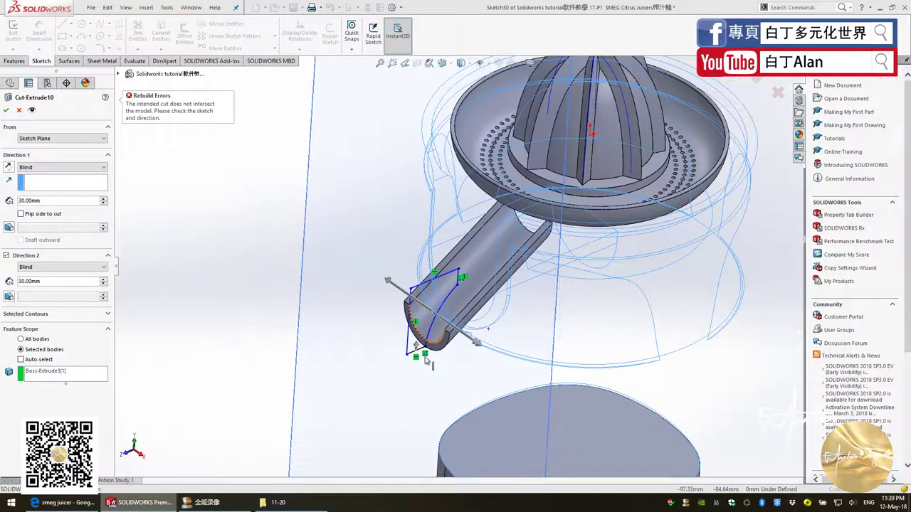
{"action": "left_click", "coordinate": [19, 111]}
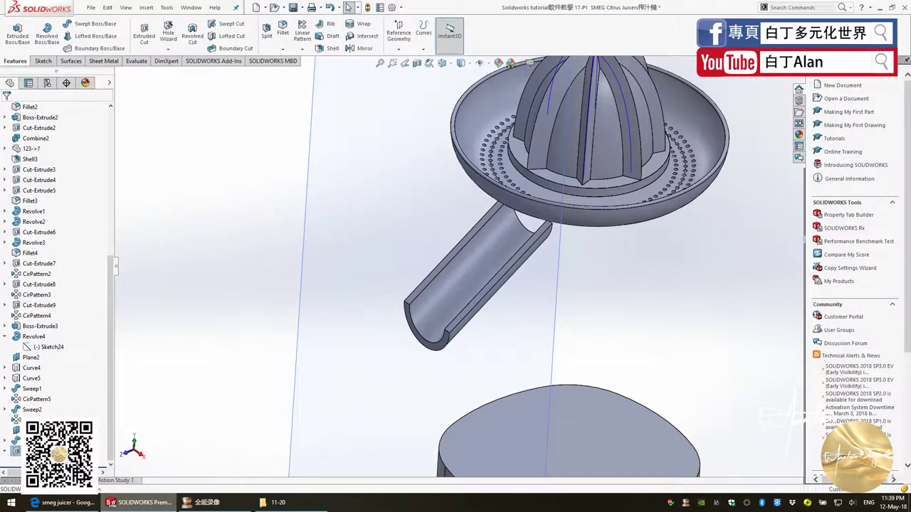
Step: Show the Boss-Extrude3[1] housing body again and select Sketch30 on the spout
{"action": "scroll", "coordinate": [50, 153], "scroll_direction": "up", "scroll_amount": 8}
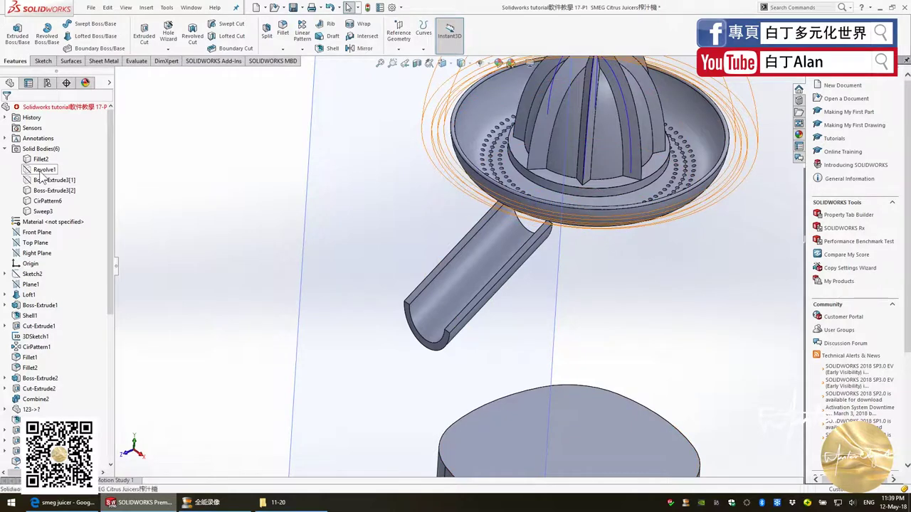
{"action": "left_click", "coordinate": [42, 182]}
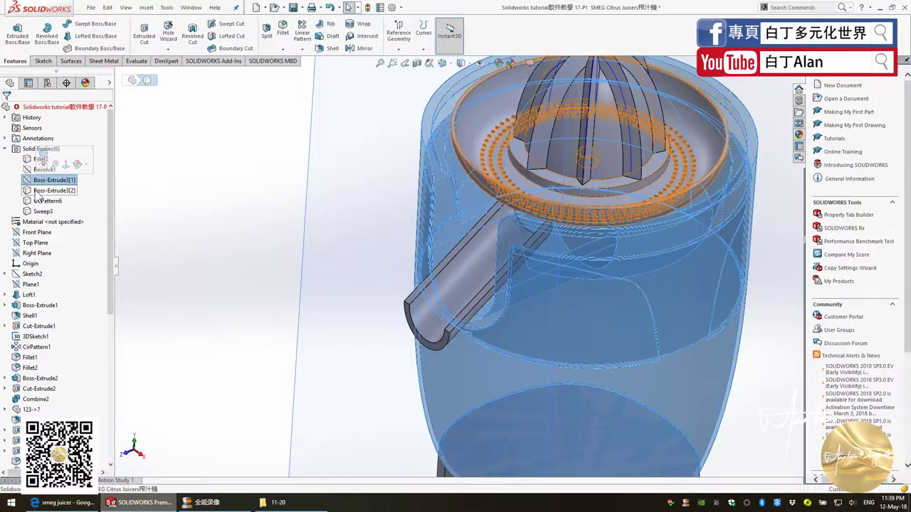
{"action": "right_click", "coordinate": [40, 182]}
{"action": "left_click", "coordinate": [219, 262]}
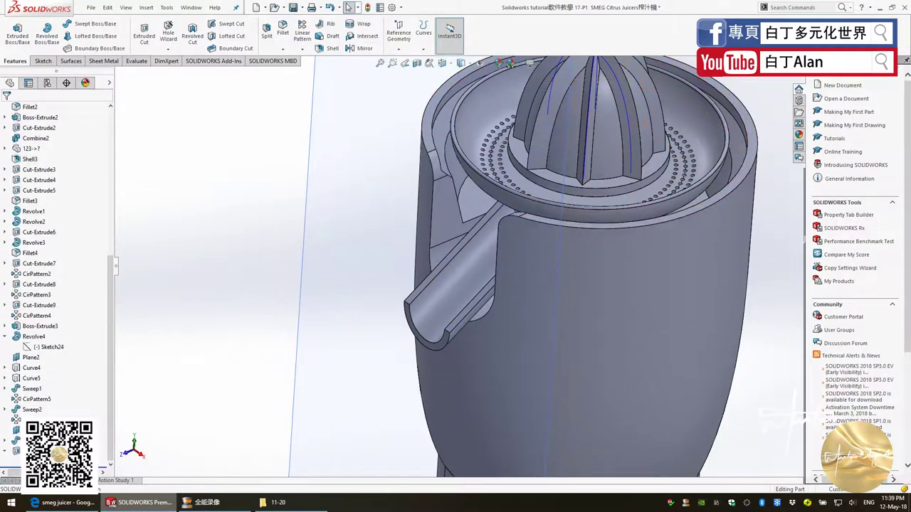
{"action": "left_click", "coordinate": [416, 327]}
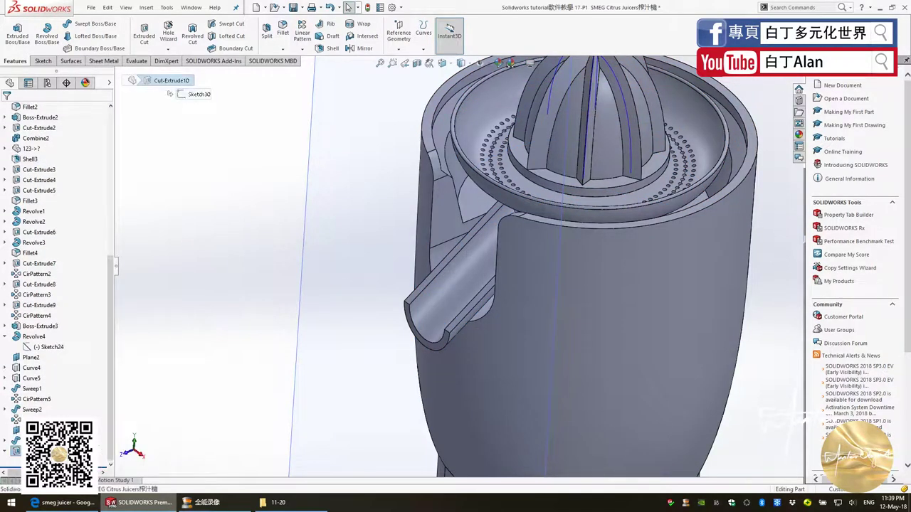
{"action": "right_click", "coordinate": [63, 253]}
{"action": "key", "text": "Escape"}
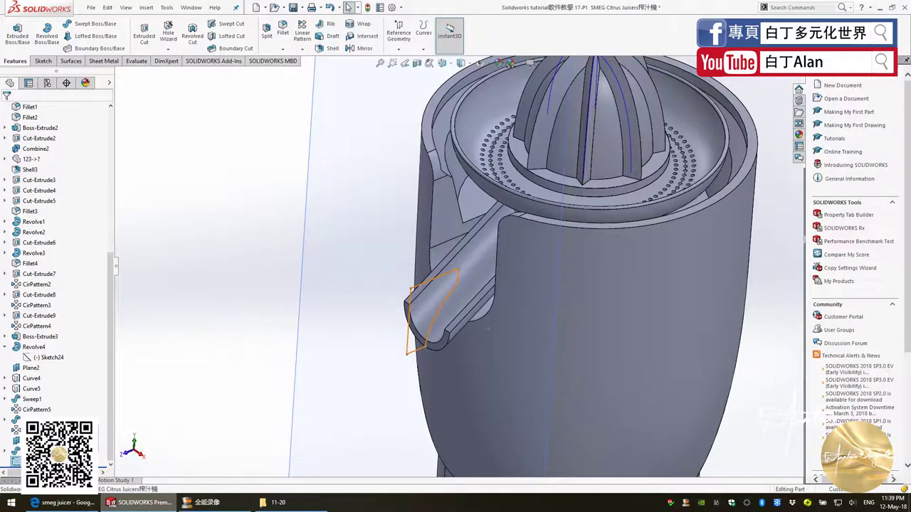
Step: Cut Sketch30 Through All – Both to trim the spout end into a curved tip
{"action": "left_click", "coordinate": [41, 60]}
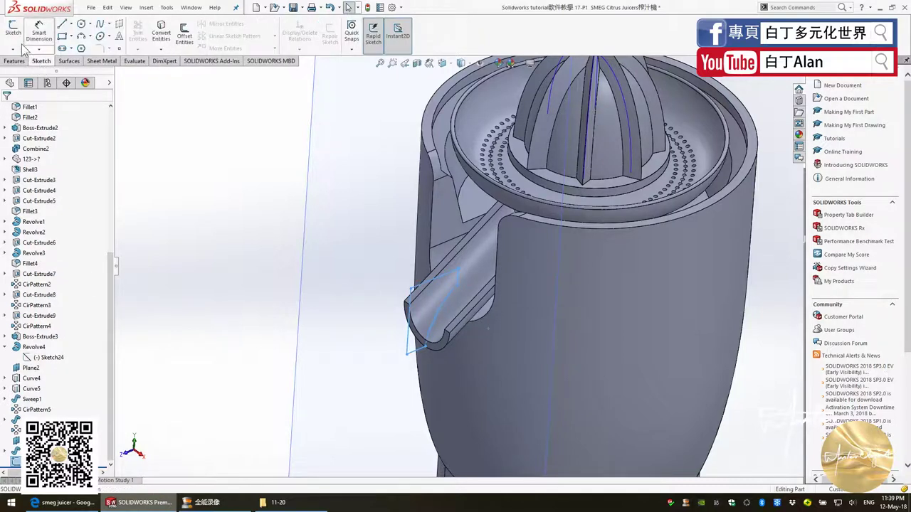
{"action": "left_click", "coordinate": [13, 61]}
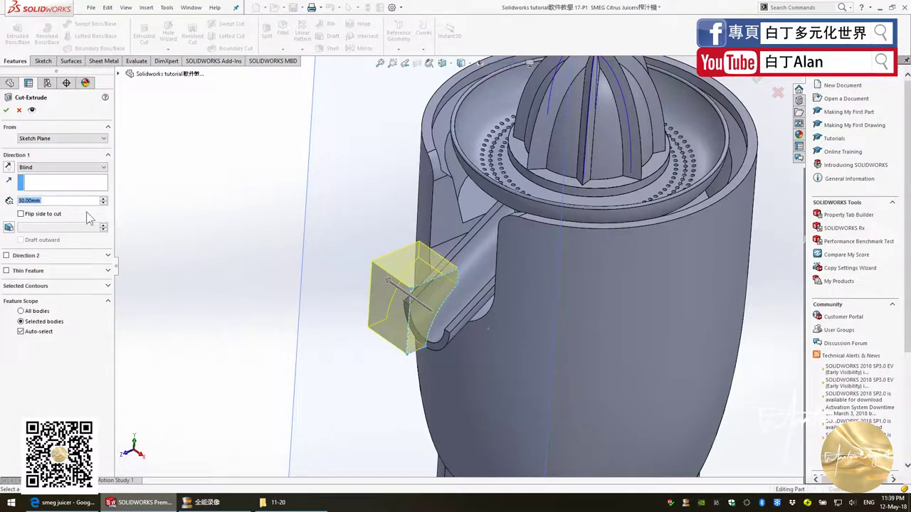
{"action": "left_click", "coordinate": [64, 166]}
{"action": "left_click", "coordinate": [50, 189]}
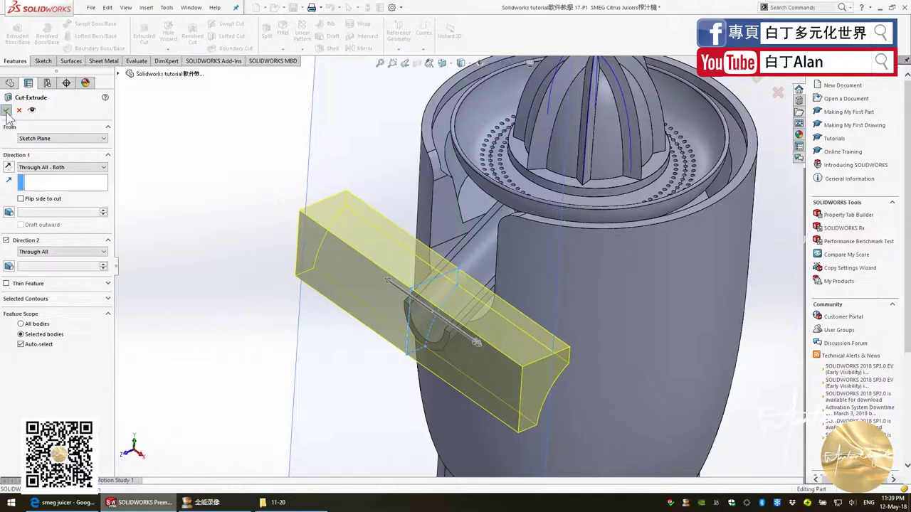
{"action": "left_click", "coordinate": [5, 112]}
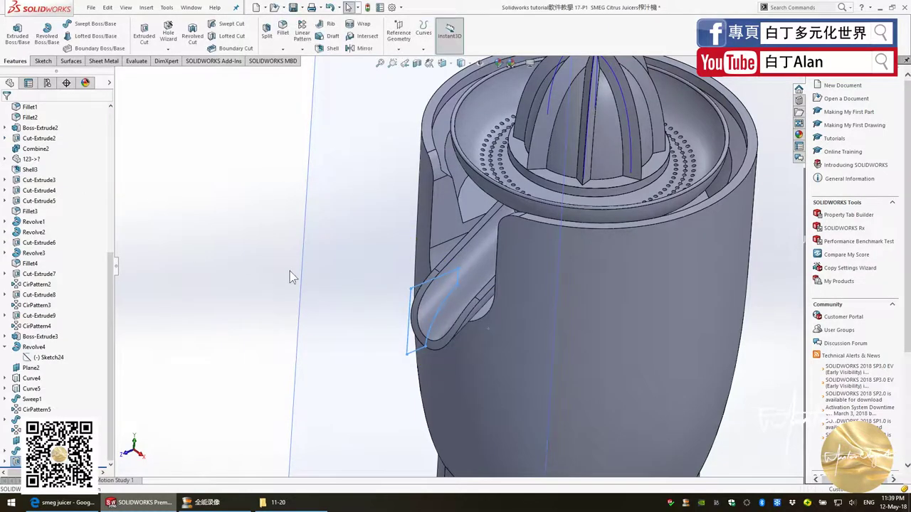
{"action": "middle_click_drag", "start_coordinate": [289, 271], "coordinate": [384, 321]}
{"action": "scroll", "coordinate": [384, 320], "scroll_direction": "down", "scroll_amount": 3}
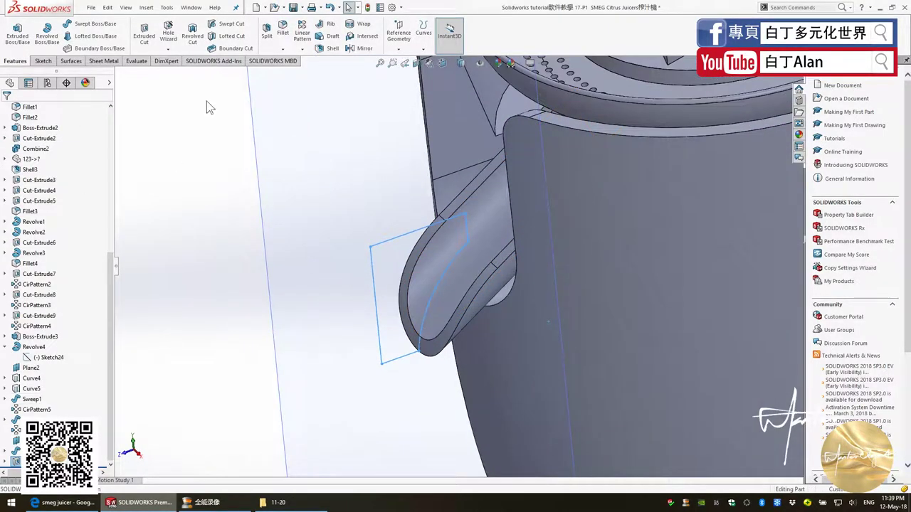
Step: Shell the spout 2.00mm thick with one face removed to leave it open
{"action": "left_click", "coordinate": [330, 47]}
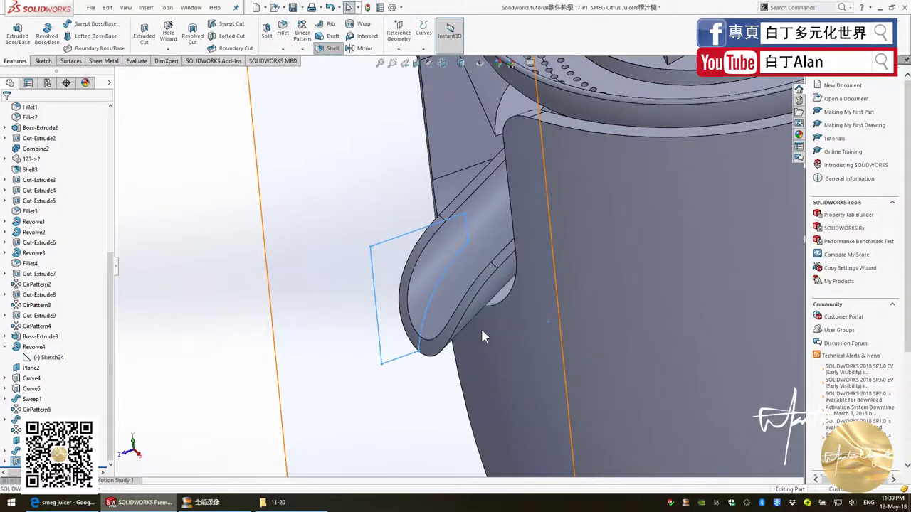
{"action": "left_click", "coordinate": [496, 291]}
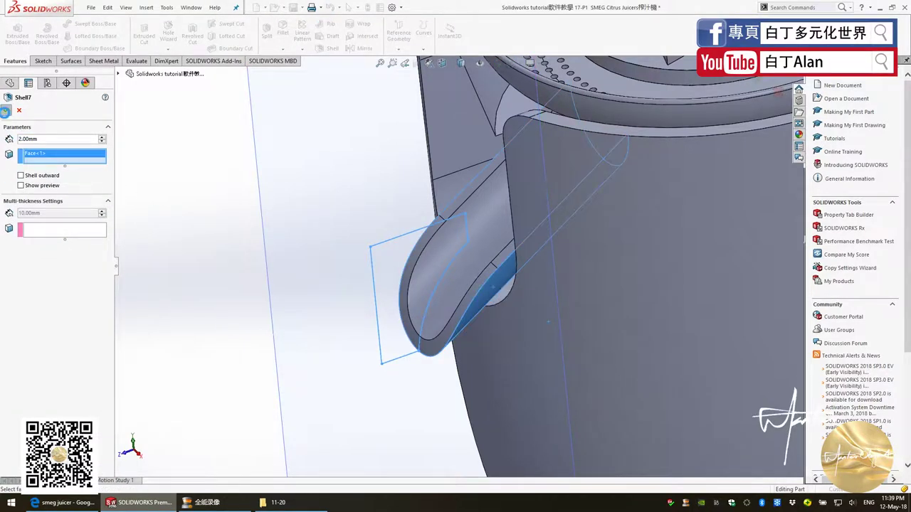
{"action": "left_click", "coordinate": [5, 112]}
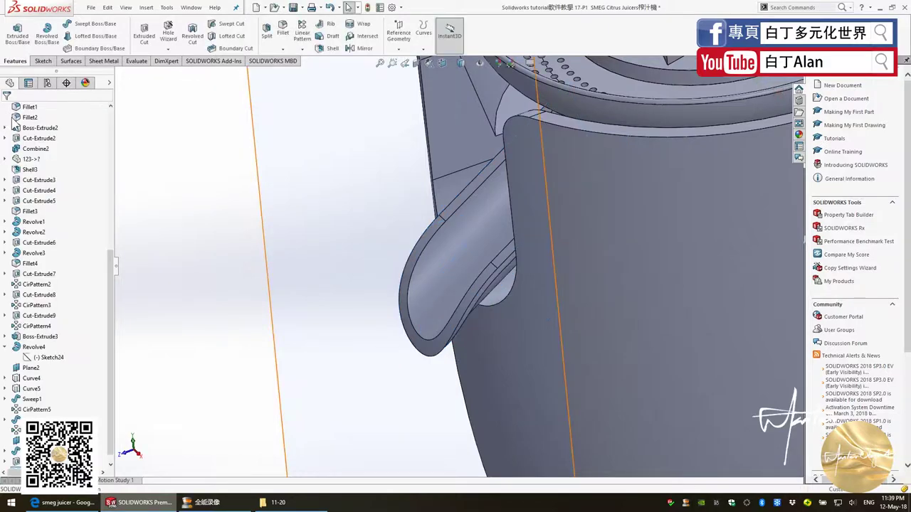
{"action": "mouse_move", "coordinate": [455, 306]}
{"action": "middle_mouse_down"}
{"action": "mouse_move", "coordinate": [493, 318]}
{"action": "mouse_move", "coordinate": [551, 377]}
{"action": "mouse_move", "coordinate": [600, 360]}
{"action": "mouse_move", "coordinate": [492, 367]}
{"action": "middle_mouse_up"}
Step: Compare the shelled spout with the Smeg reference photo and orbit to inspect it
{"action": "scroll", "coordinate": [551, 377], "scroll_direction": "up", "scroll_amount": 3}
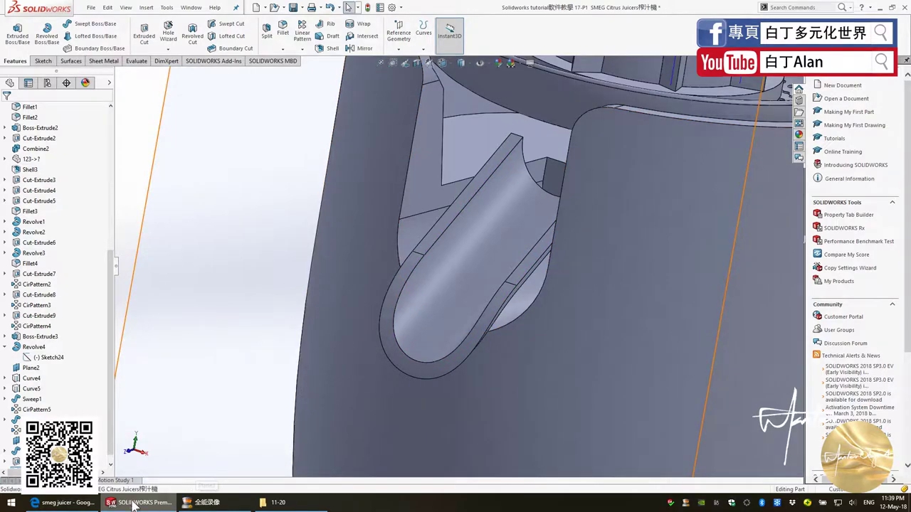
{"action": "left_click", "coordinate": [68, 502]}
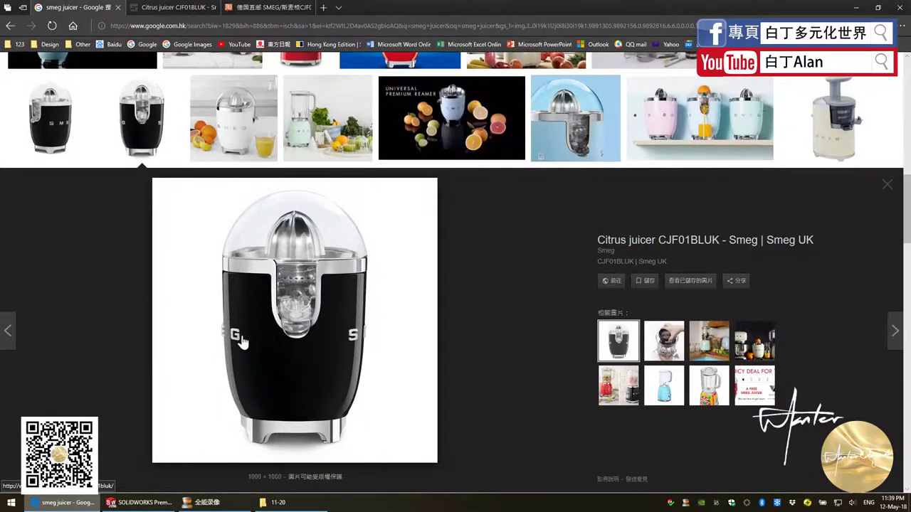
{"action": "left_click", "coordinate": [139, 502]}
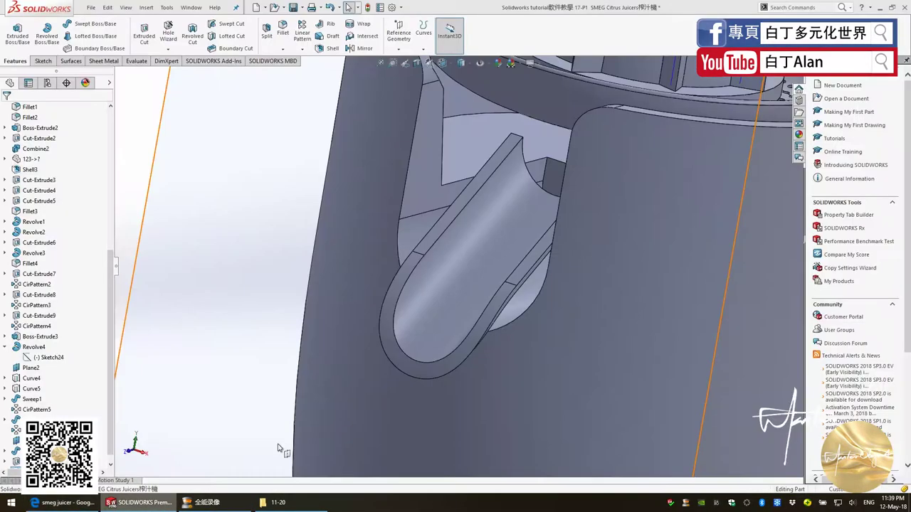
{"action": "mouse_move", "coordinate": [470, 306]}
{"action": "middle_mouse_down"}
{"action": "mouse_move", "coordinate": [503, 176]}
{"action": "mouse_move", "coordinate": [500, 336]}
{"action": "middle_mouse_up"}
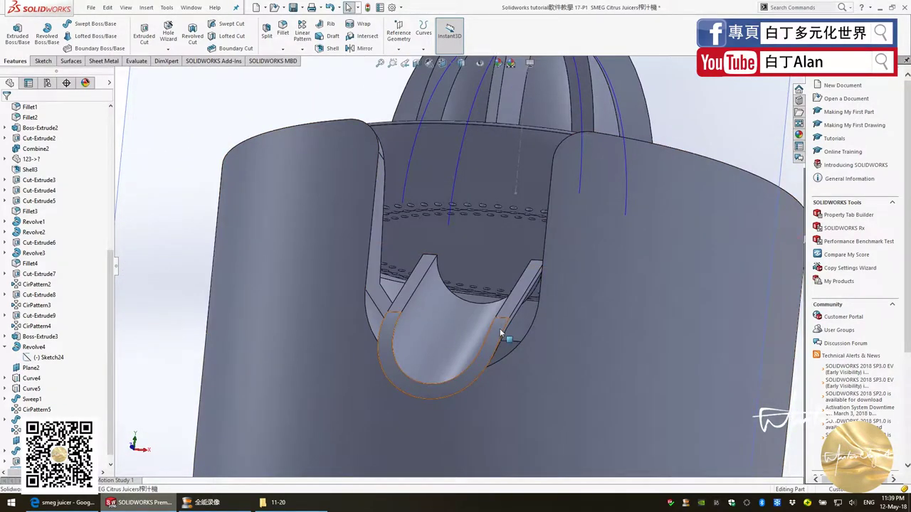
{"action": "scroll", "coordinate": [500, 375], "scroll_direction": "up", "scroll_amount": 3}
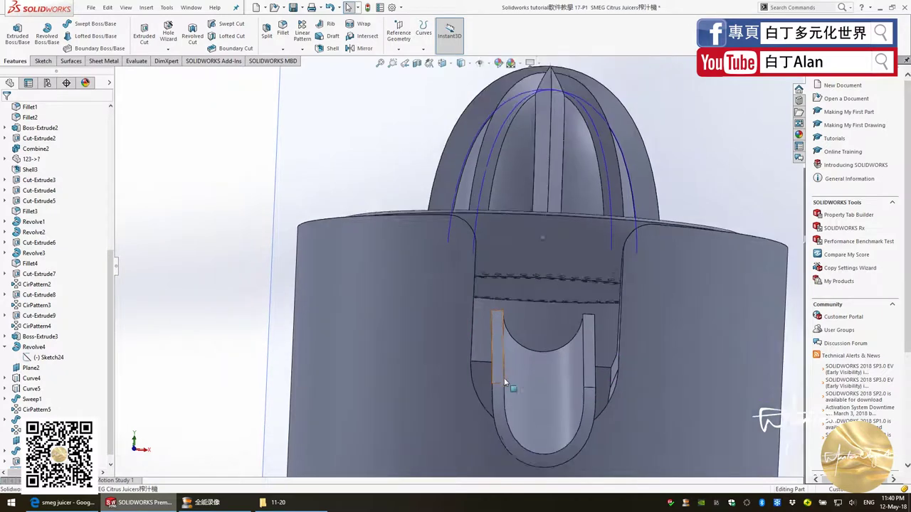
{"action": "scroll", "coordinate": [441, 363], "scroll_direction": "up", "scroll_amount": 2}
{"action": "mouse_move", "coordinate": [386, 355]}
{"action": "middle_mouse_down"}
{"action": "mouse_move", "coordinate": [250, 286]}
{"action": "mouse_move", "coordinate": [296, 308]}
{"action": "middle_mouse_up"}
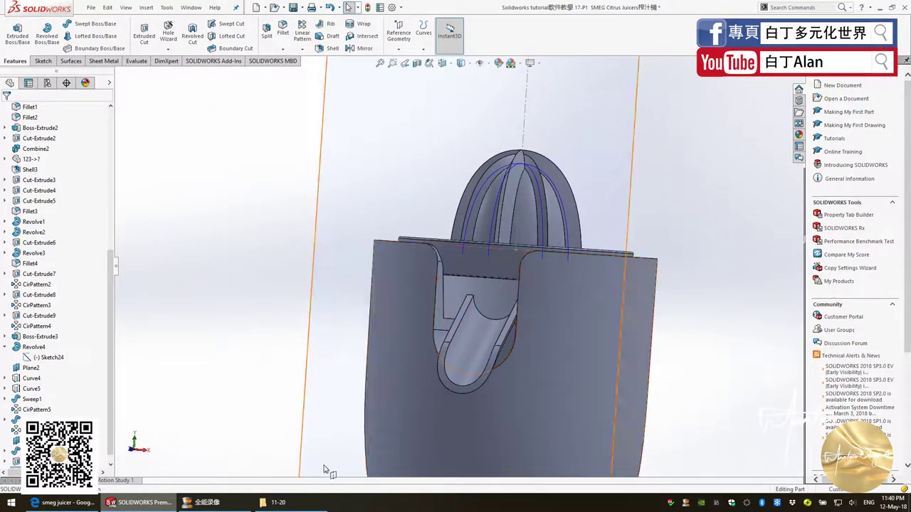
{"action": "mouse_move", "coordinate": [524, 304]}
{"action": "middle_mouse_down"}
{"action": "mouse_move", "coordinate": [481, 378]}
{"action": "mouse_move", "coordinate": [492, 377]}
{"action": "middle_mouse_up"}
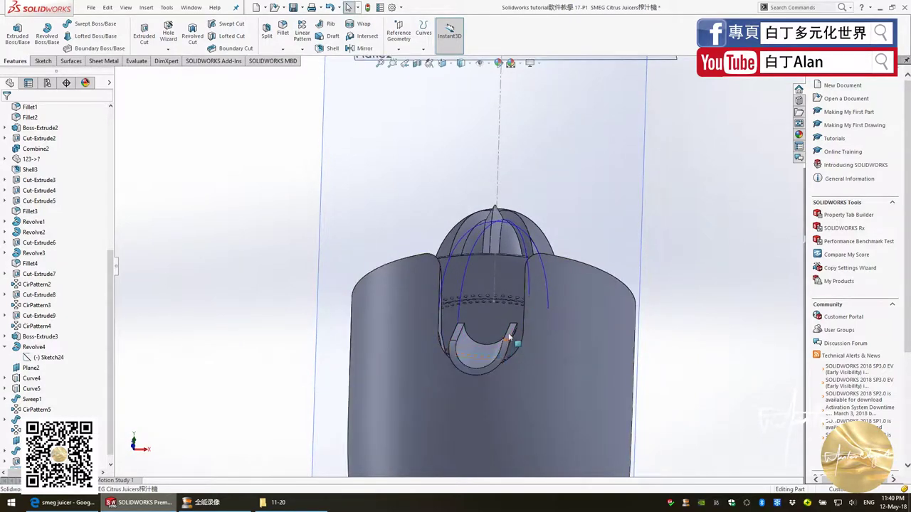
Step: Recheck the Smeg photo, then reorient and zoom the model toward the juicer body
{"action": "left_click", "coordinate": [77, 498]}
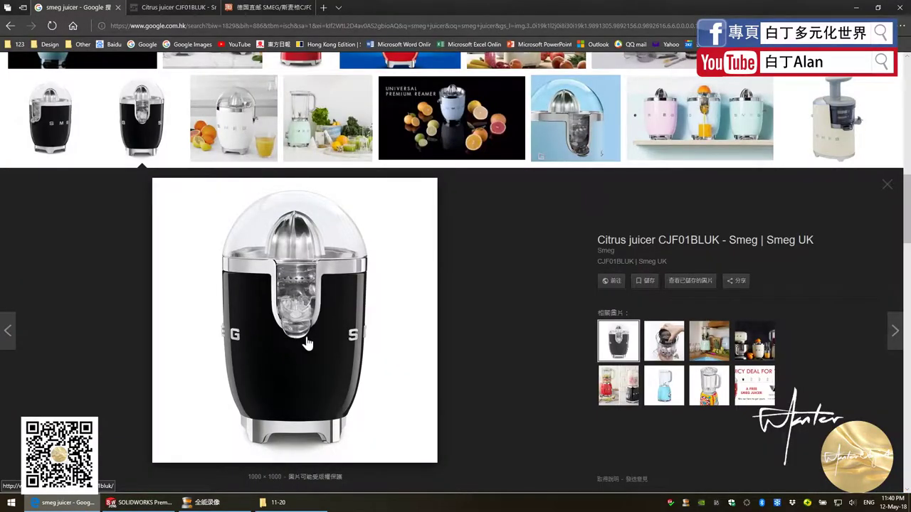
{"action": "left_click", "coordinate": [142, 502]}
{"action": "mouse_move", "coordinate": [492, 317]}
{"action": "middle_mouse_down"}
{"action": "mouse_move", "coordinate": [439, 370]}
{"action": "mouse_move", "coordinate": [415, 339]}
{"action": "middle_mouse_up"}
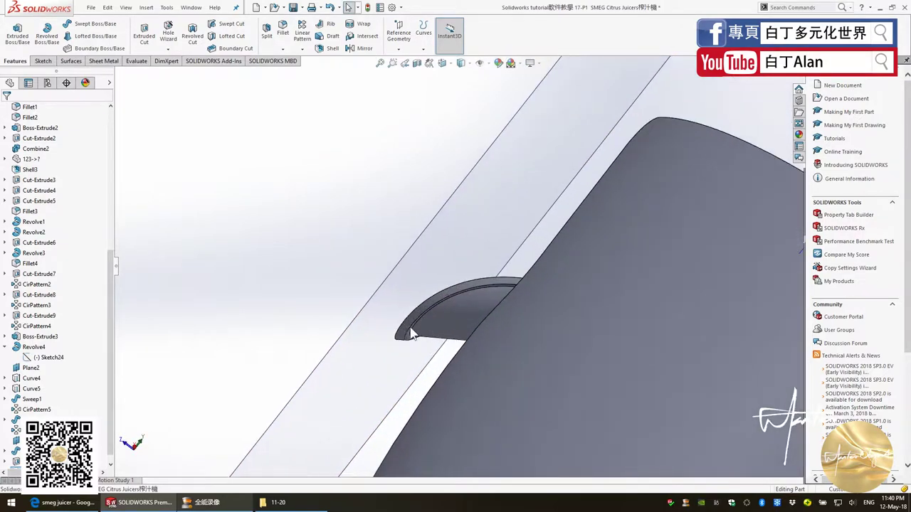
{"action": "middle_click_drag", "start_coordinate": [468, 347], "coordinate": [460, 314]}
{"action": "scroll", "coordinate": [459, 263], "scroll_direction": "up", "scroll_amount": 3}
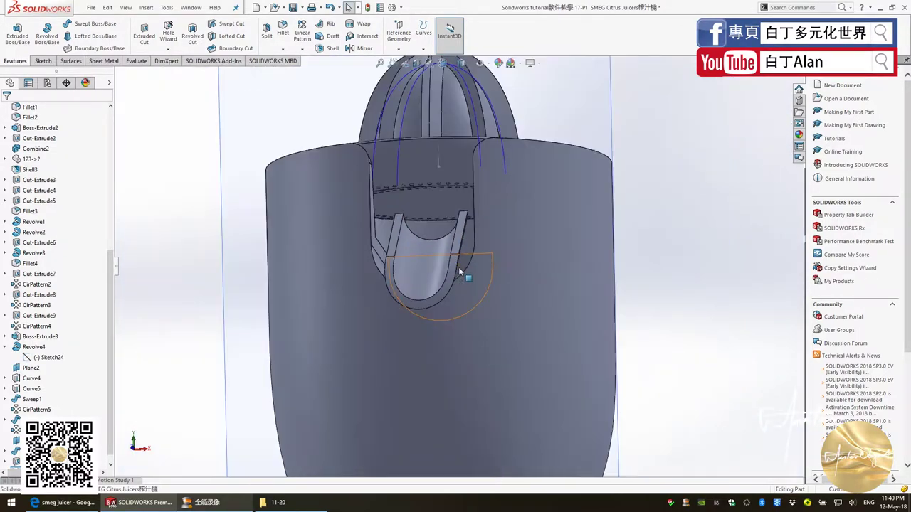
{"action": "scroll", "coordinate": [494, 246], "scroll_direction": "up", "scroll_amount": 3}
{"action": "scroll", "coordinate": [489, 303], "scroll_direction": "up", "scroll_amount": 3}
{"action": "scroll", "coordinate": [537, 279], "scroll_direction": "up", "scroll_amount": 2}
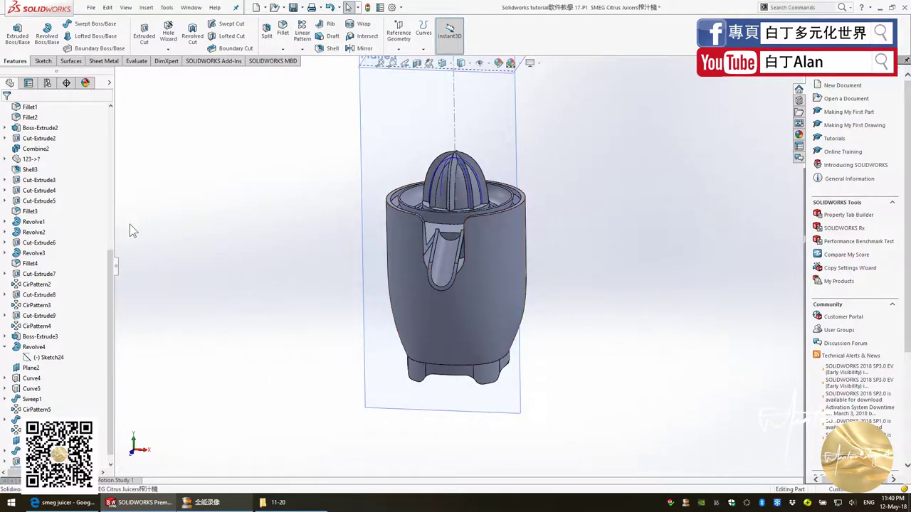
{"action": "scroll", "coordinate": [64, 213], "scroll_direction": "up", "scroll_amount": 8}
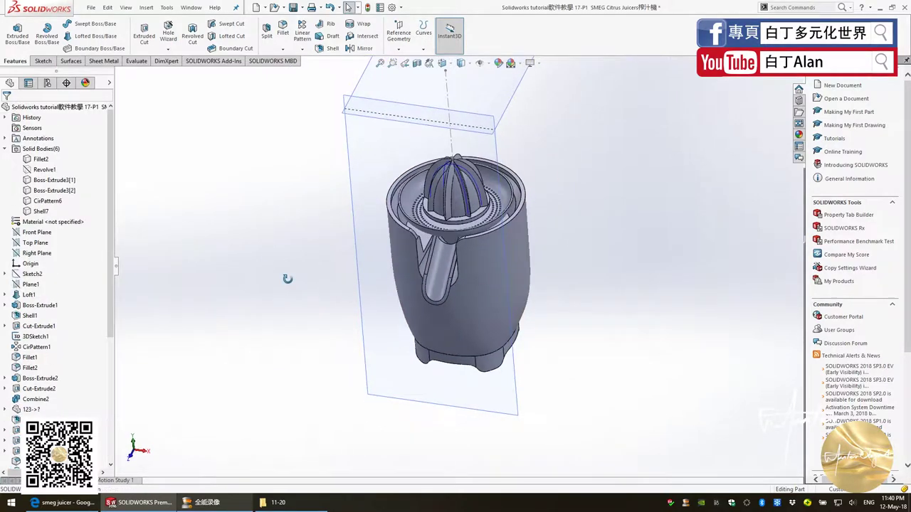
Step: Make the Revolve1 dome body transparent so the reamer shows through it
{"action": "left_click", "coordinate": [44, 169]}
{"action": "right_click", "coordinate": [44, 170]}
{"action": "left_click", "coordinate": [380, 299]}
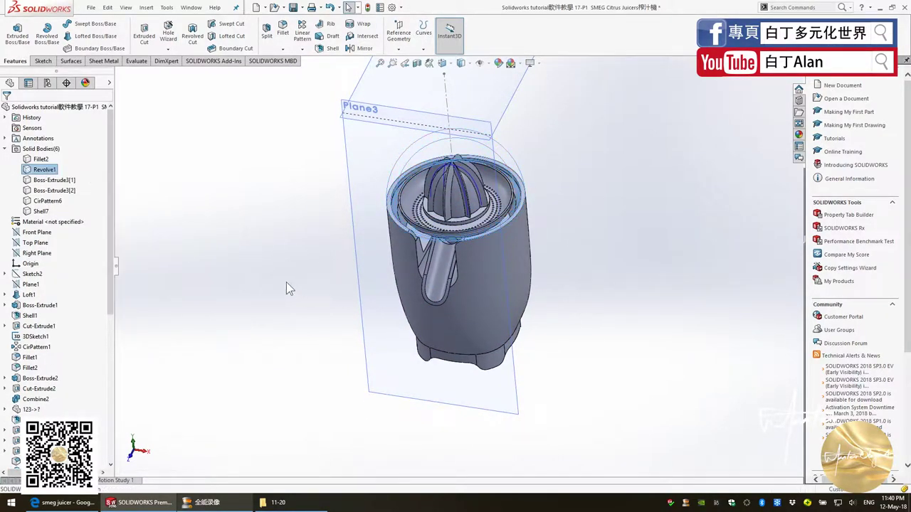
{"action": "left_click", "coordinate": [403, 198]}
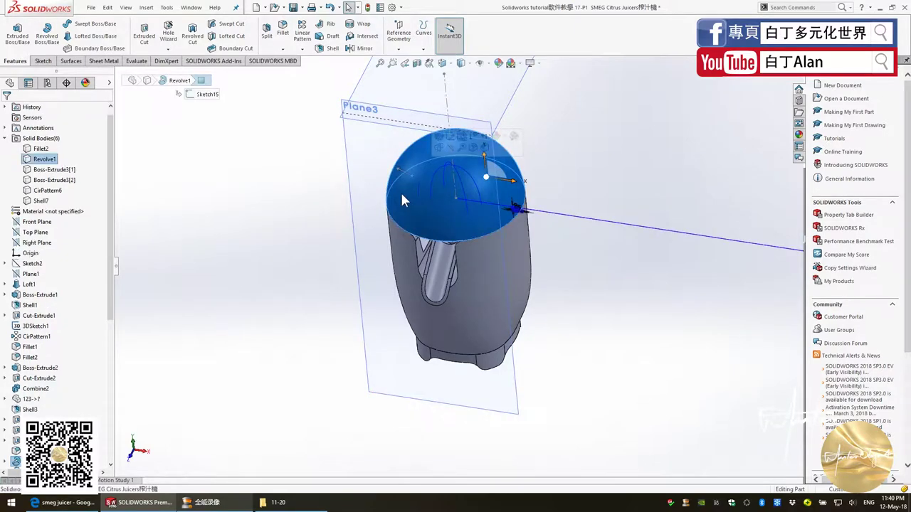
{"action": "right_click", "coordinate": [44, 158]}
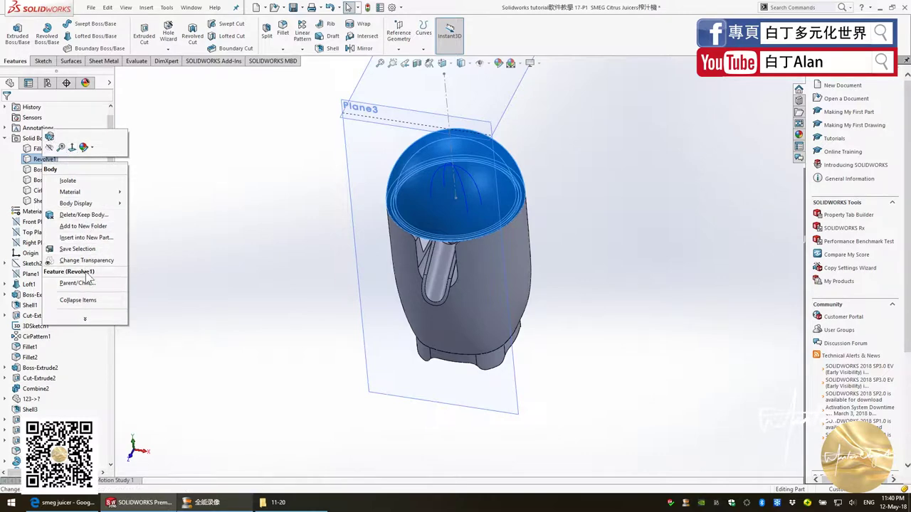
{"action": "left_click", "coordinate": [86, 260]}
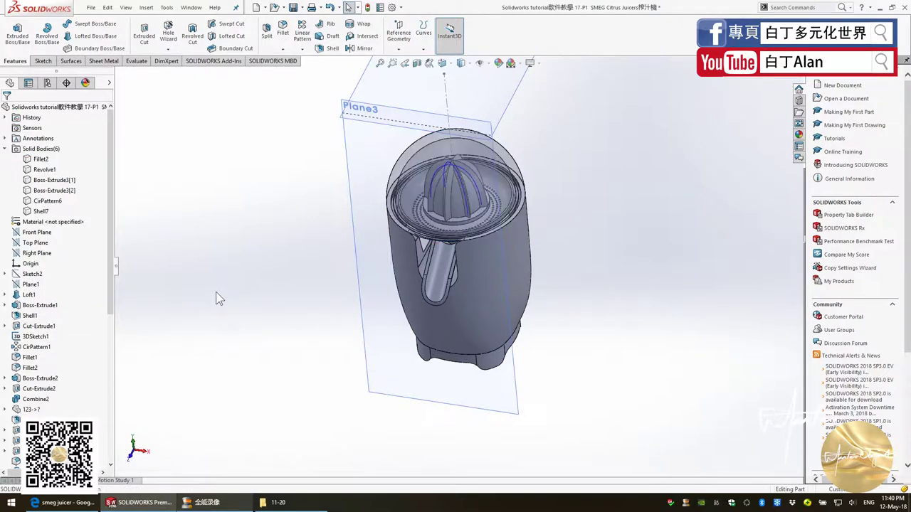
{"action": "mouse_move", "coordinate": [216, 292]}
{"action": "middle_mouse_down"}
{"action": "mouse_move", "coordinate": [239, 250]}
{"action": "mouse_move", "coordinate": [234, 237]}
{"action": "middle_mouse_up"}
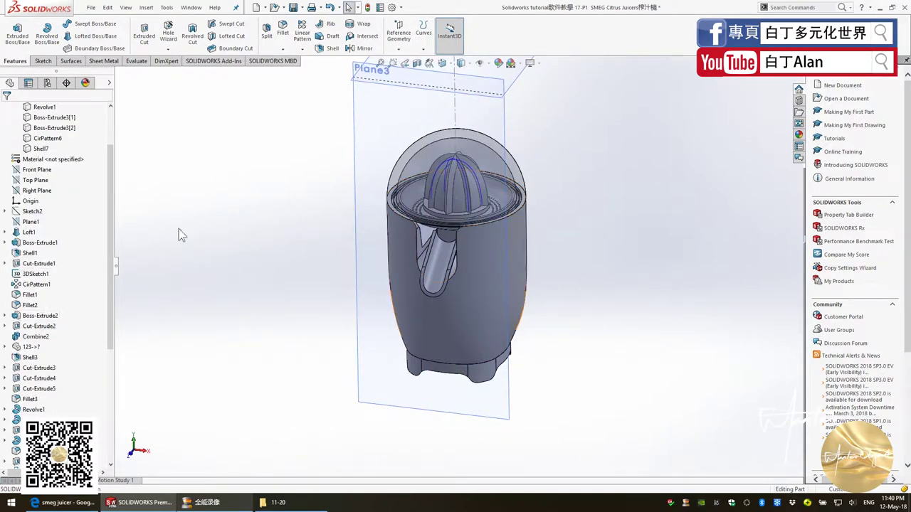
Step: Hide Plane3 and Plane2 so the juicer displays cleanly under its dome
{"action": "left_click", "coordinate": [361, 123]}
{"action": "right_click", "coordinate": [360, 123]}
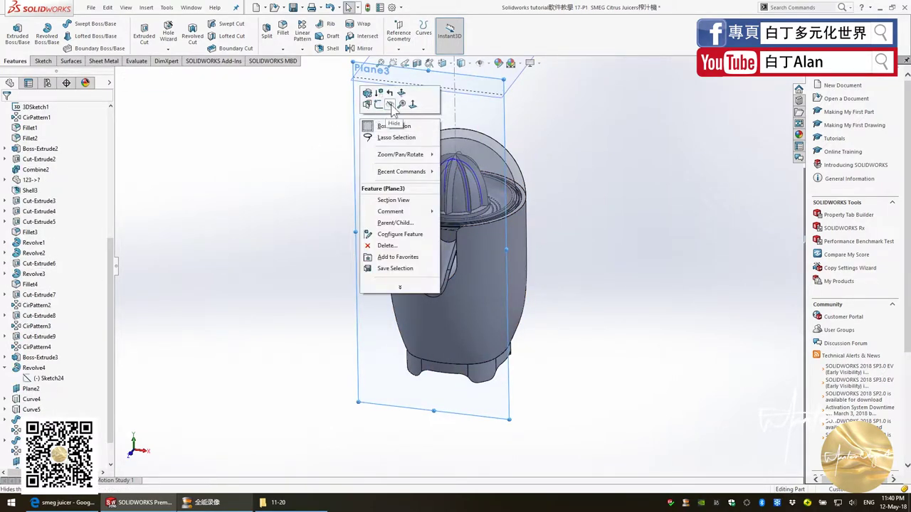
{"action": "left_click", "coordinate": [454, 93]}
{"action": "left_click", "coordinate": [454, 92]}
{"action": "right_click", "coordinate": [438, 91]}
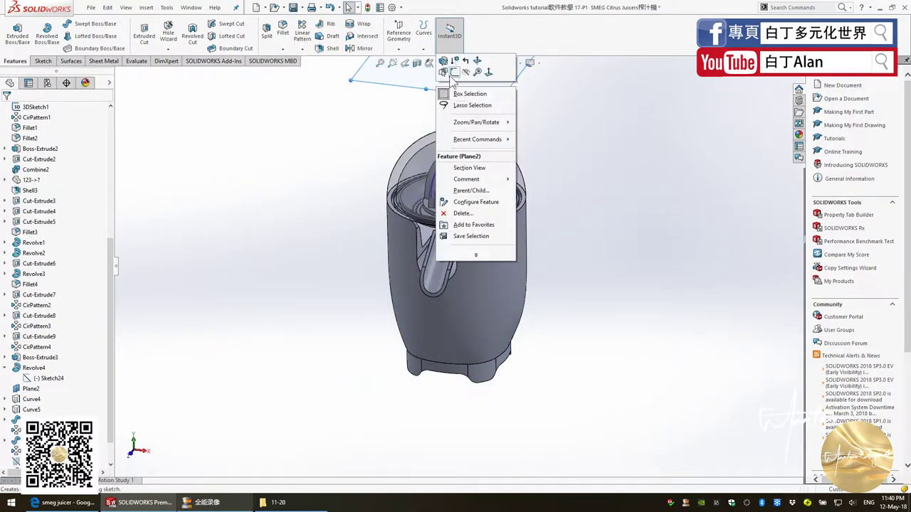
{"action": "left_click", "coordinate": [466, 72]}
{"action": "mouse_move", "coordinate": [487, 246]}
{"action": "middle_mouse_down"}
{"action": "mouse_move", "coordinate": [545, 248]}
{"action": "mouse_move", "coordinate": [481, 203]}
{"action": "middle_mouse_up"}
{"action": "scroll", "coordinate": [441, 207], "scroll_direction": "down", "scroll_amount": 3}
{"action": "middle_click_drag", "start_coordinate": [394, 252], "coordinate": [391, 313]}
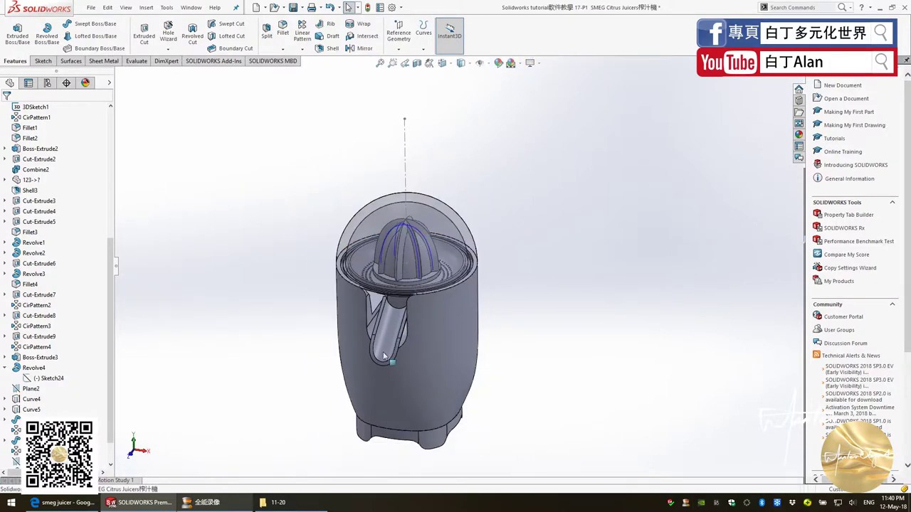
{"action": "scroll", "coordinate": [373, 411], "scroll_direction": "down", "scroll_amount": 1}
{"action": "scroll", "coordinate": [374, 409], "scroll_direction": "down", "scroll_amount": 2}
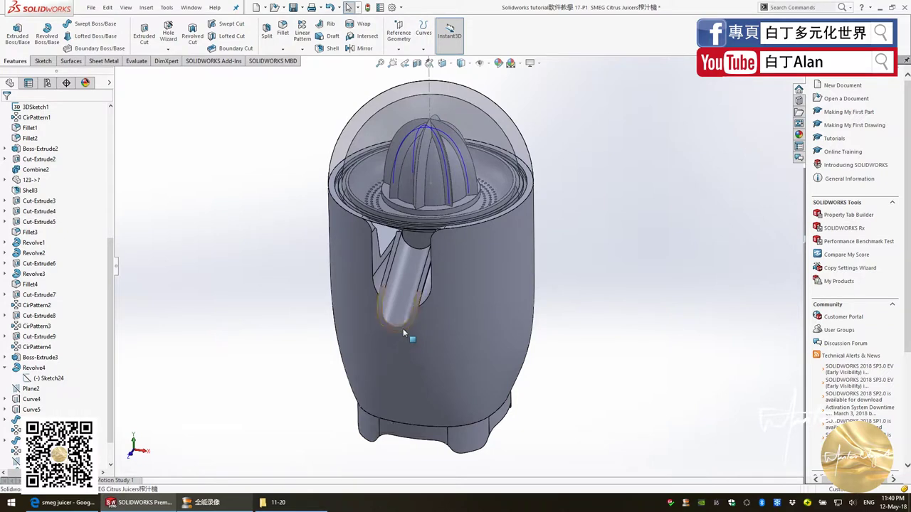